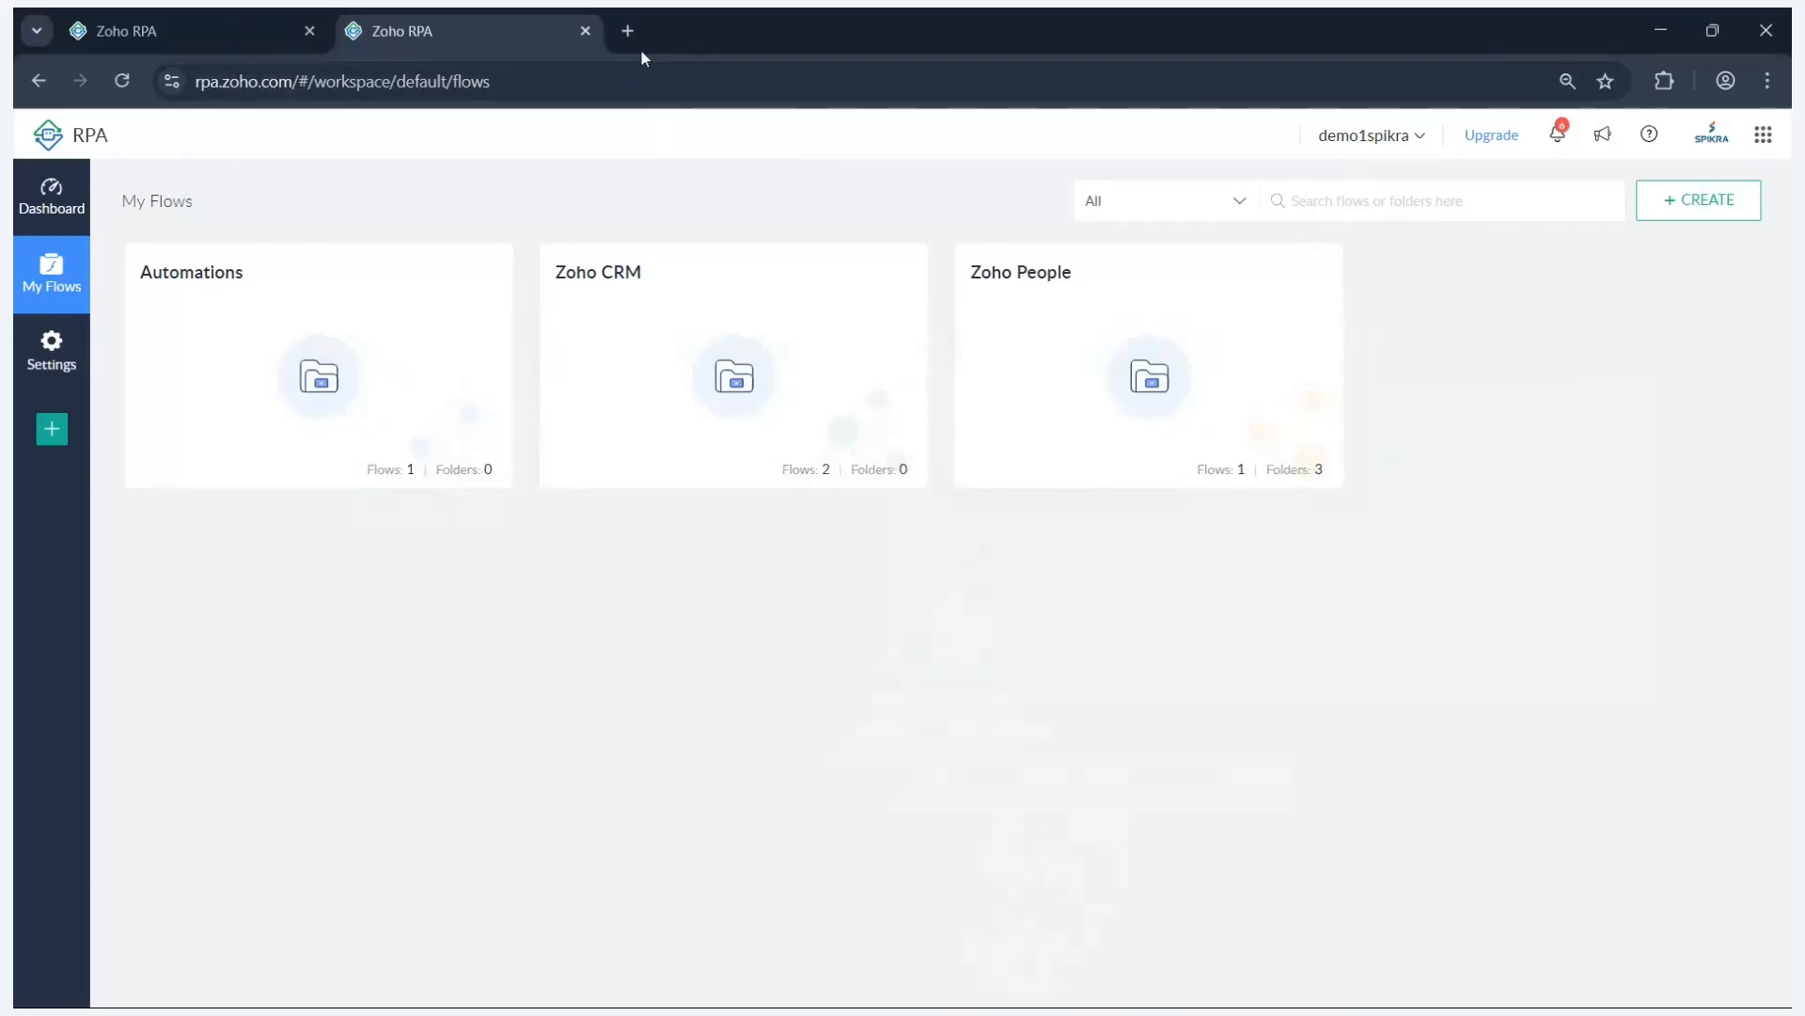
- Search Google for 'figma' in a new tab and open the Figma Design result
{"action": "left_click", "coordinate": [636, 36]}
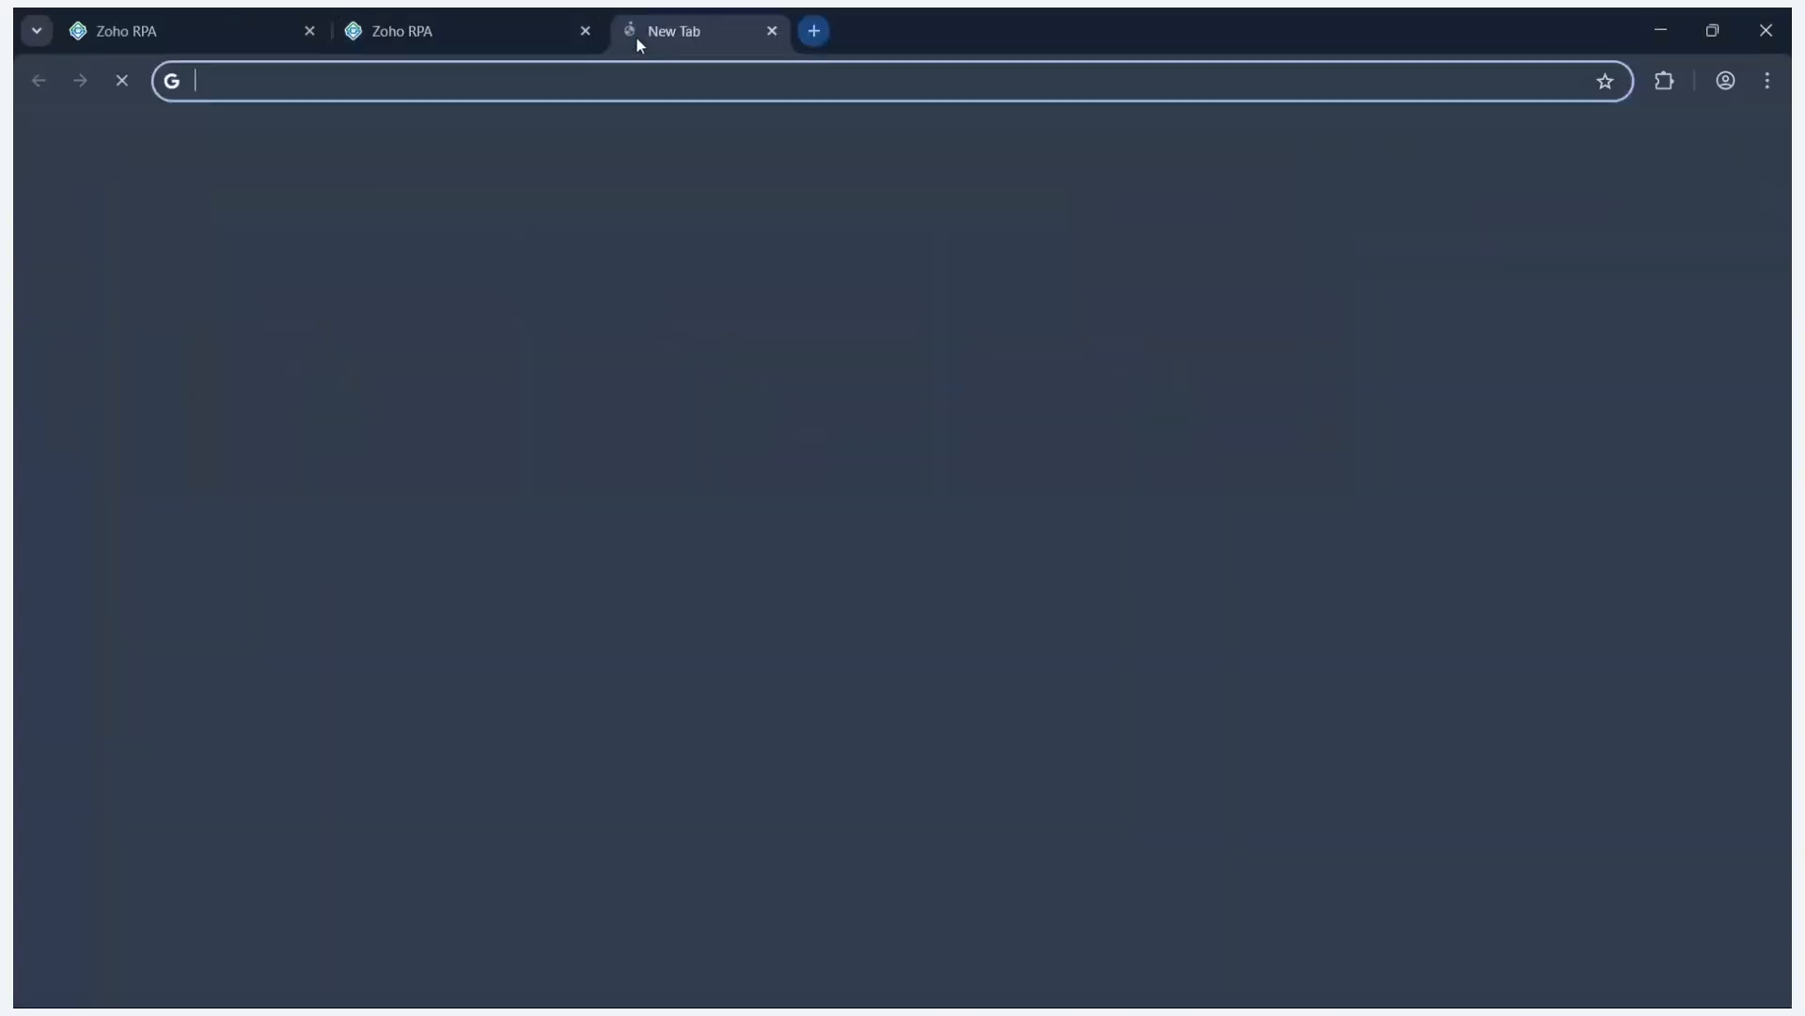
{"action": "left_click", "coordinate": [644, 79]}
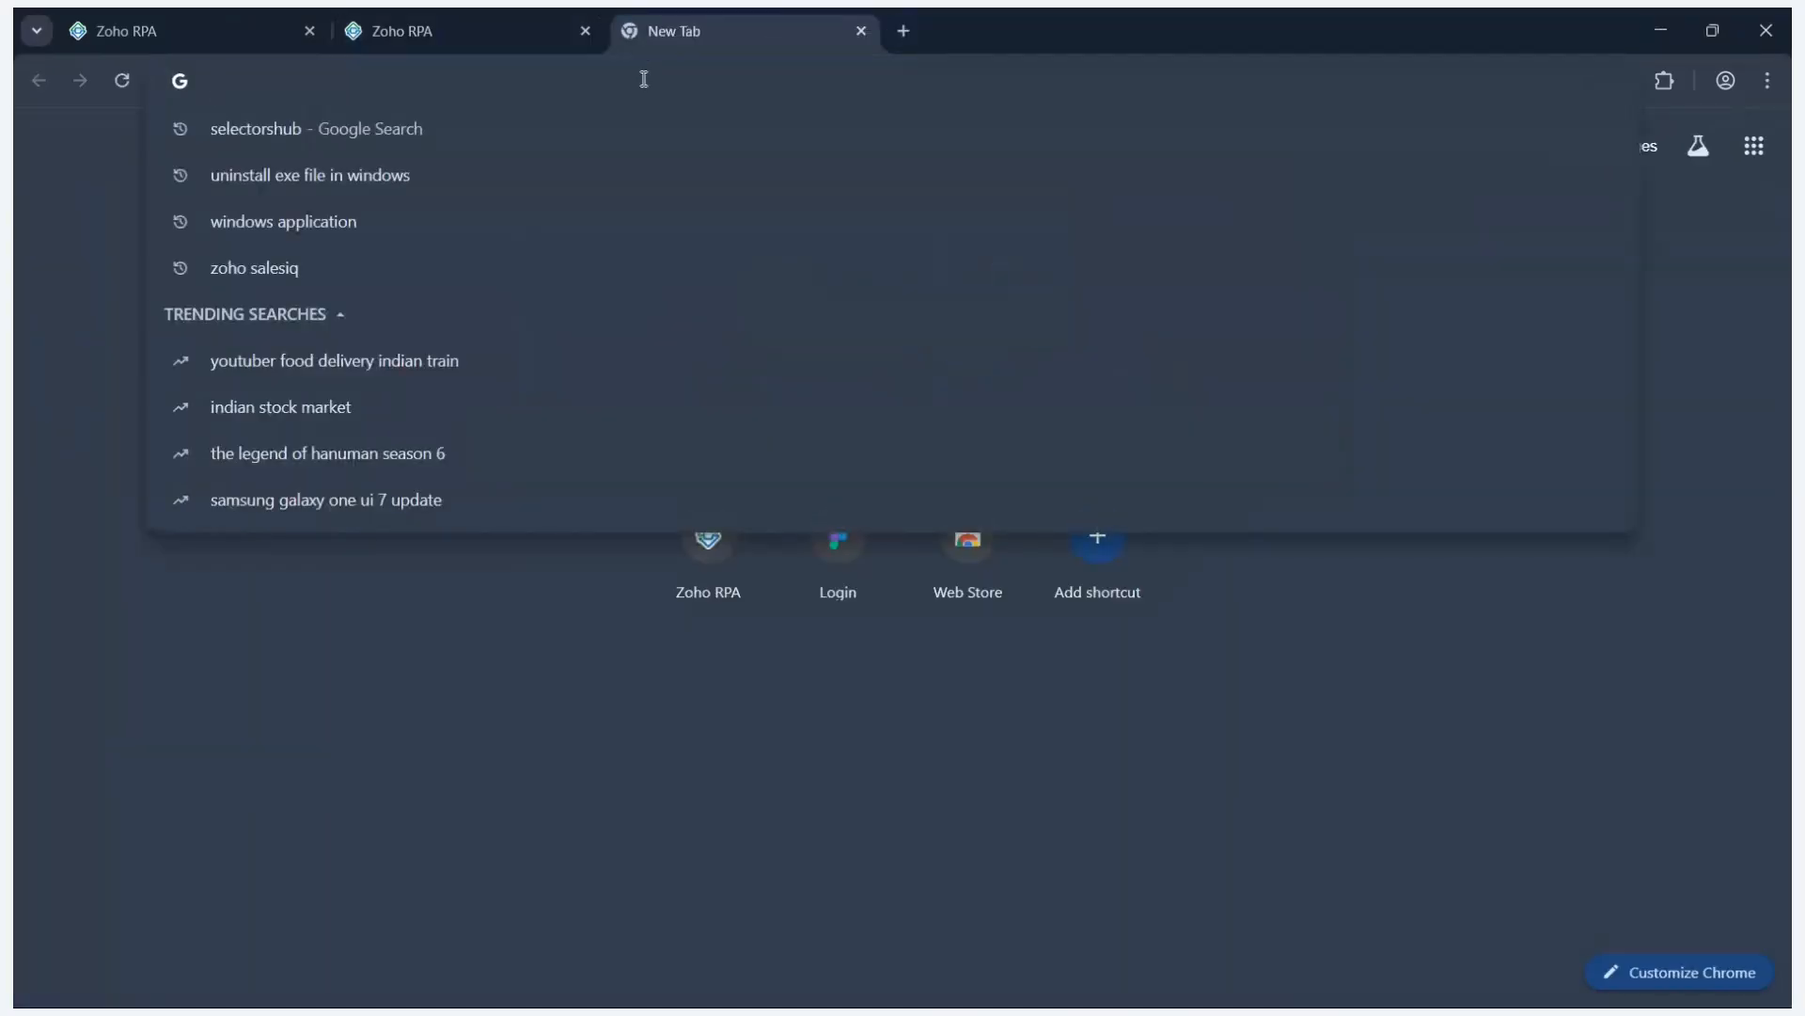
{"action": "type", "text": "fir=gma"}
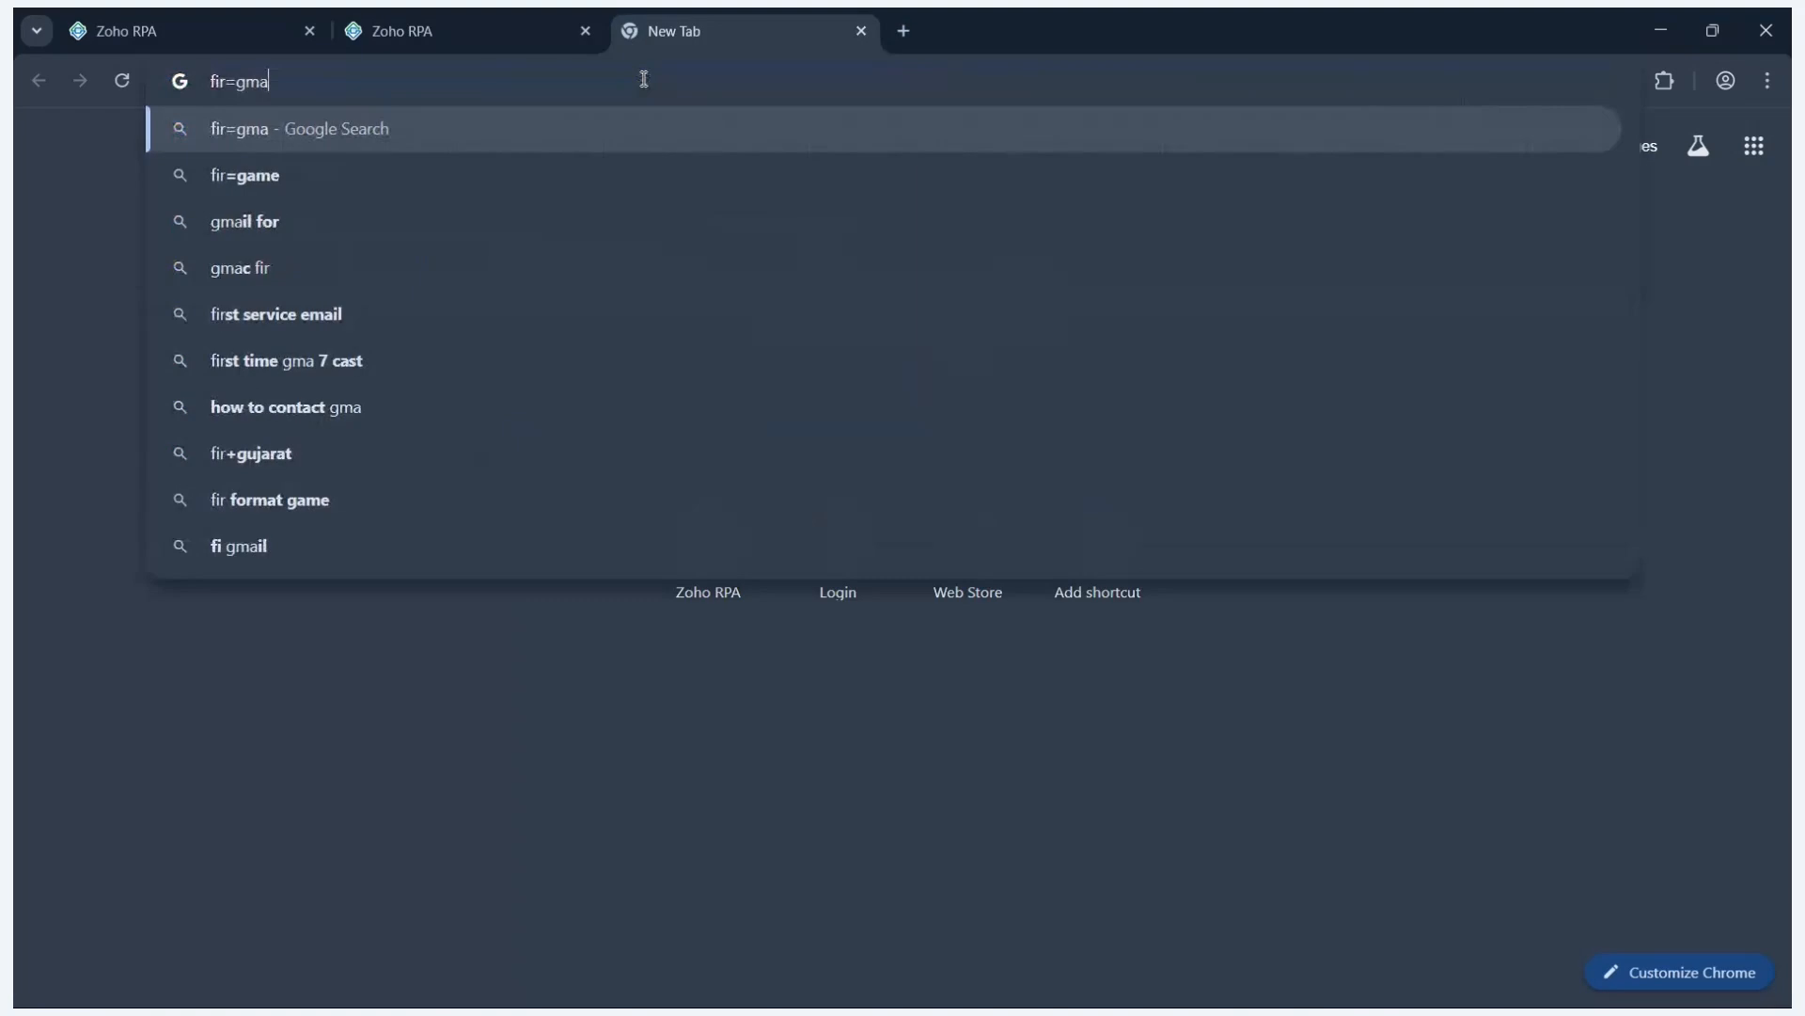
{"action": "key", "text": "BackSpace"}
{"action": "key", "text": "BackSpace"}
{"action": "key", "text": "BackSpace"}
{"action": "key", "text": "BackSpace"}
{"action": "key", "text": "BackSpace"}
{"action": "type", "text": "gma"}
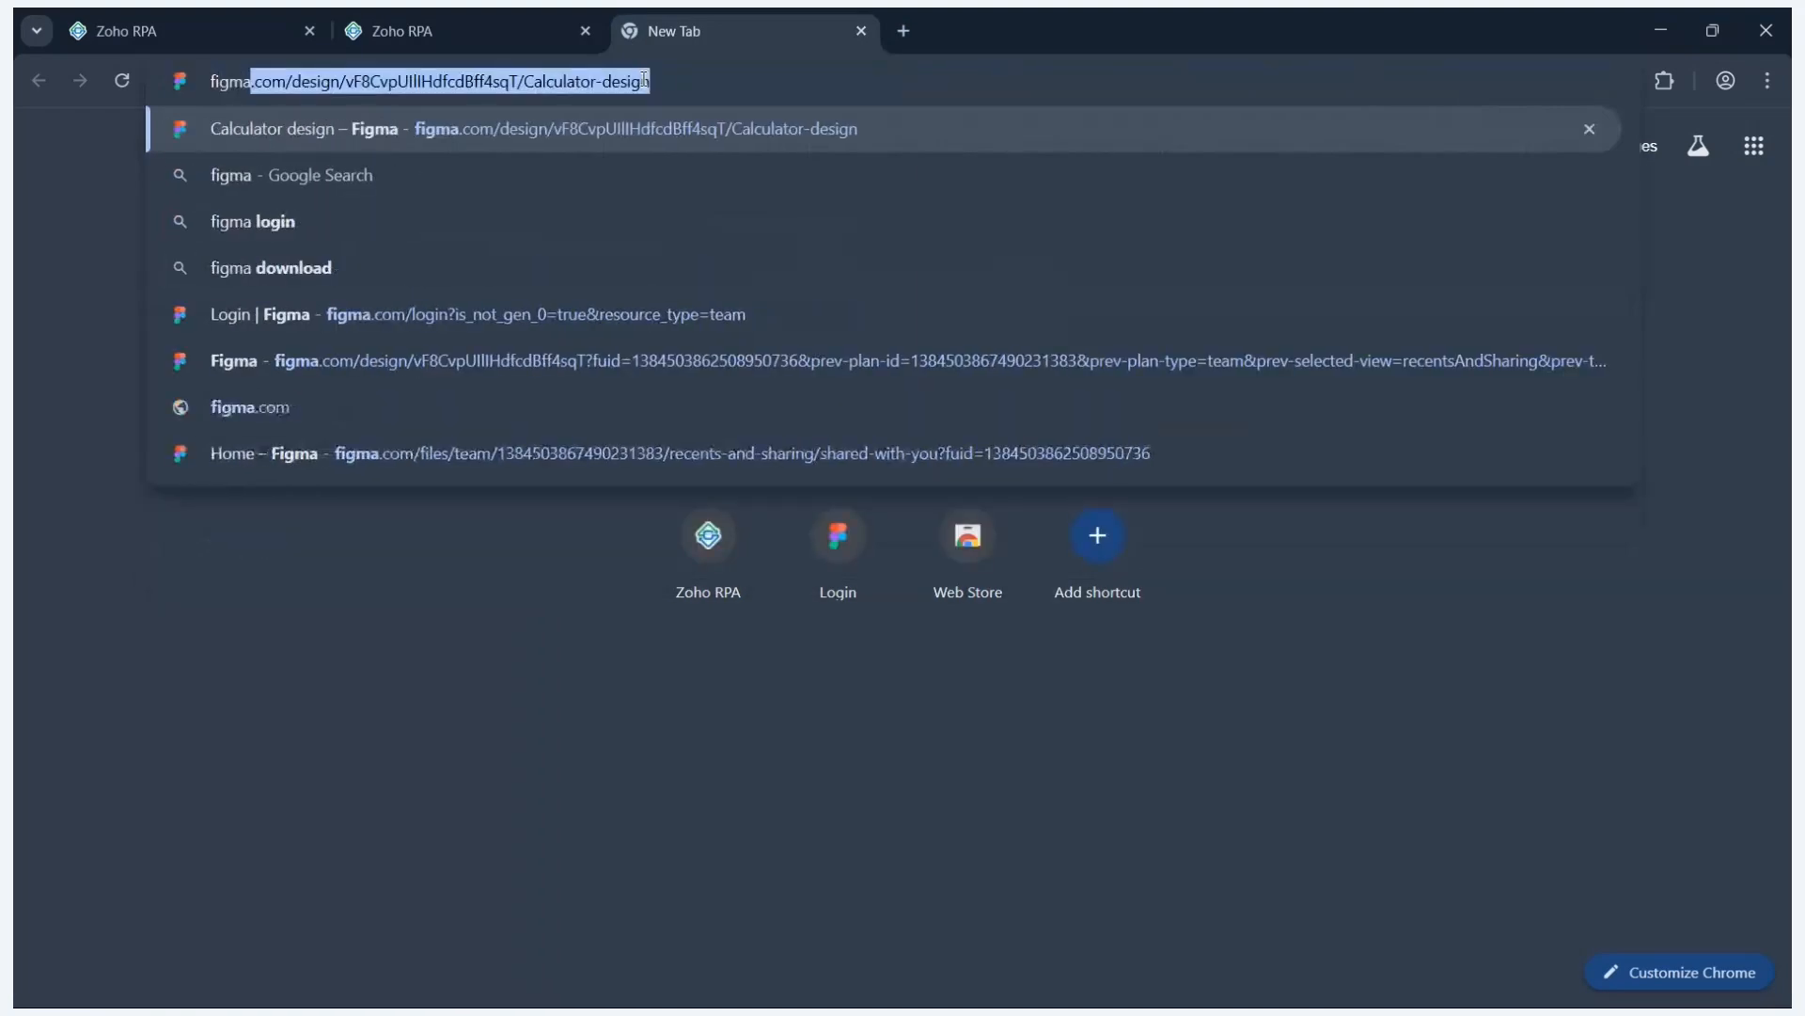
{"action": "key", "text": "Delete"}
{"action": "key", "text": "Return"}
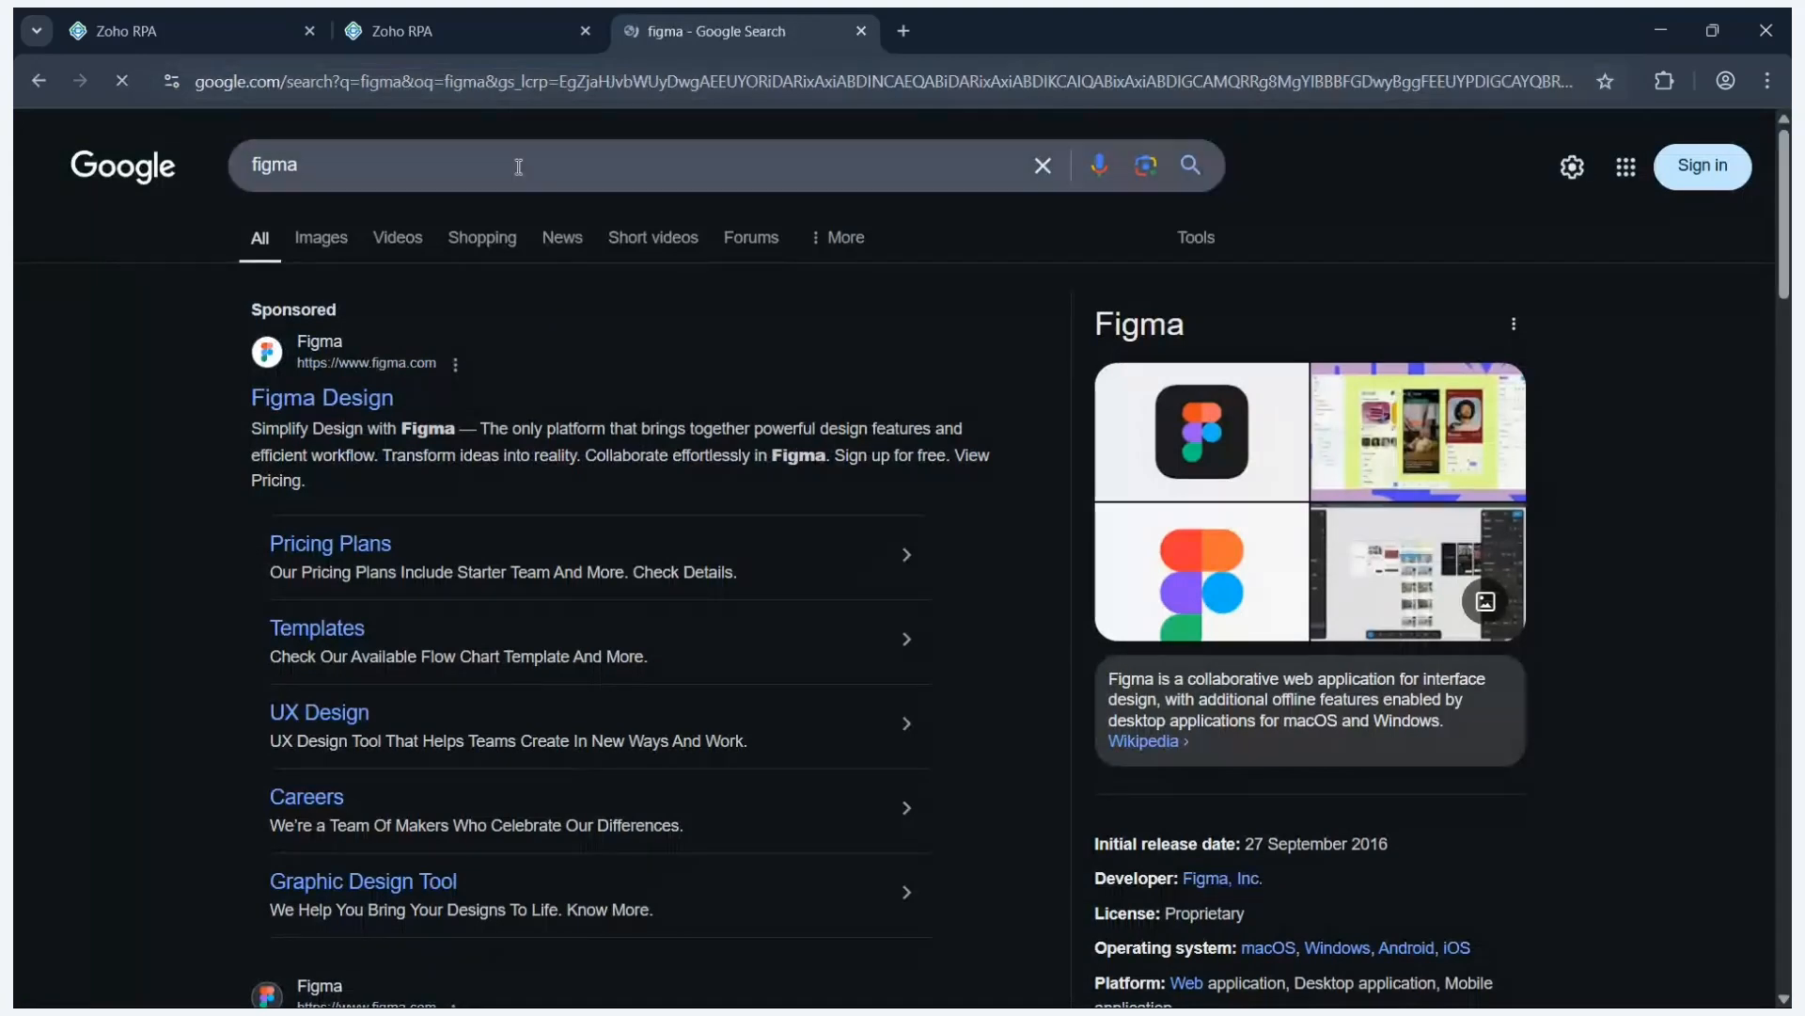
{"action": "left_click", "coordinate": [344, 401]}
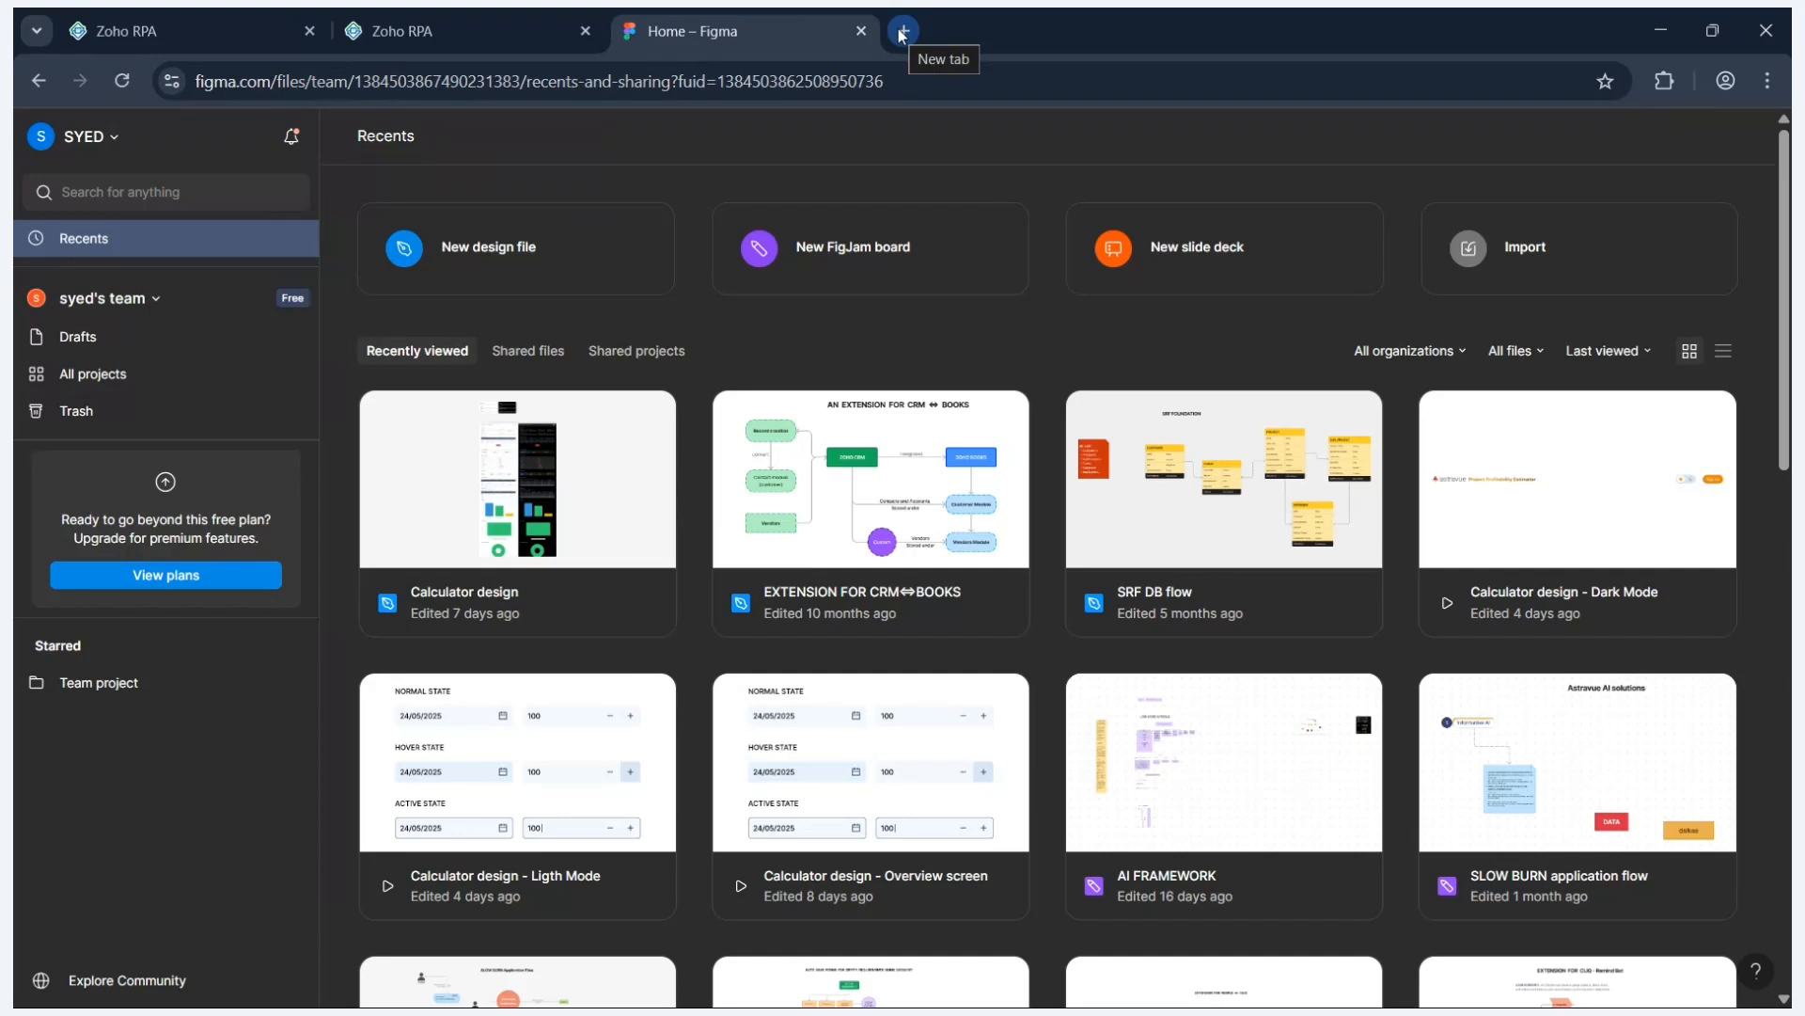
- Search 'login figma' in another new tab and open the Figma Design result
{"action": "left_click", "coordinate": [900, 35]}
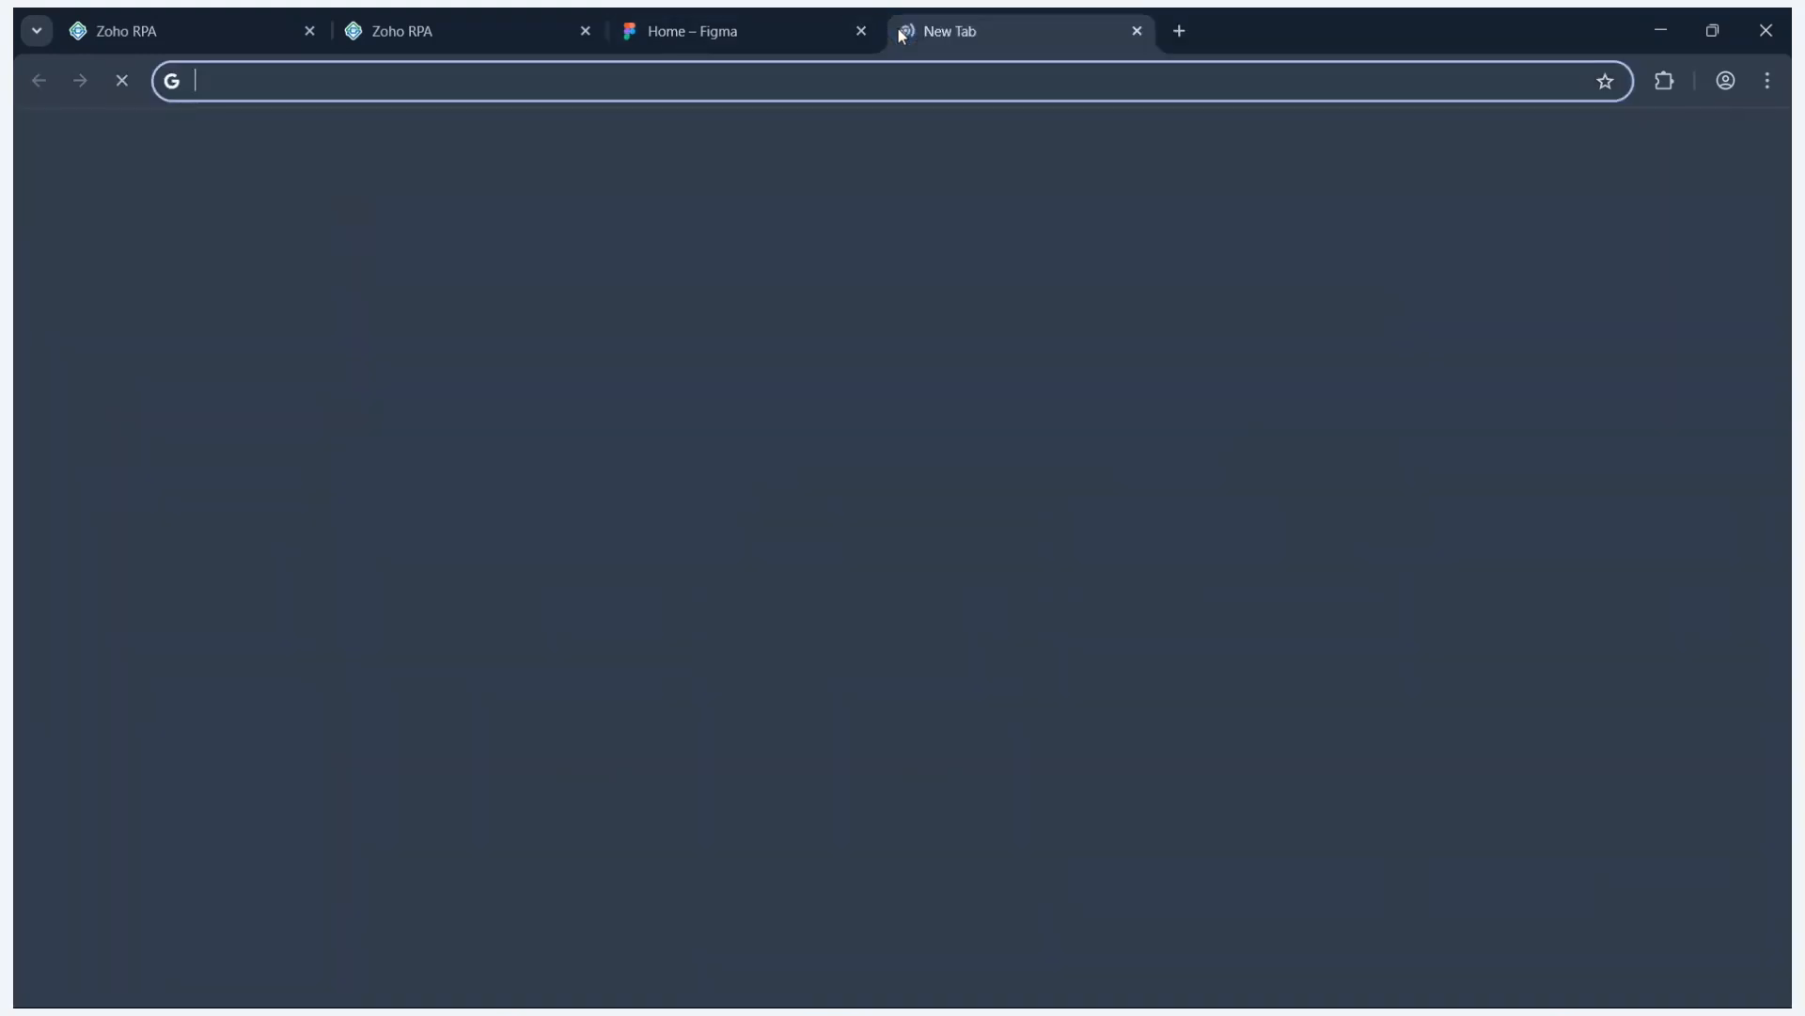
{"action": "left_click", "coordinate": [881, 75]}
{"action": "type", "text": "login"}
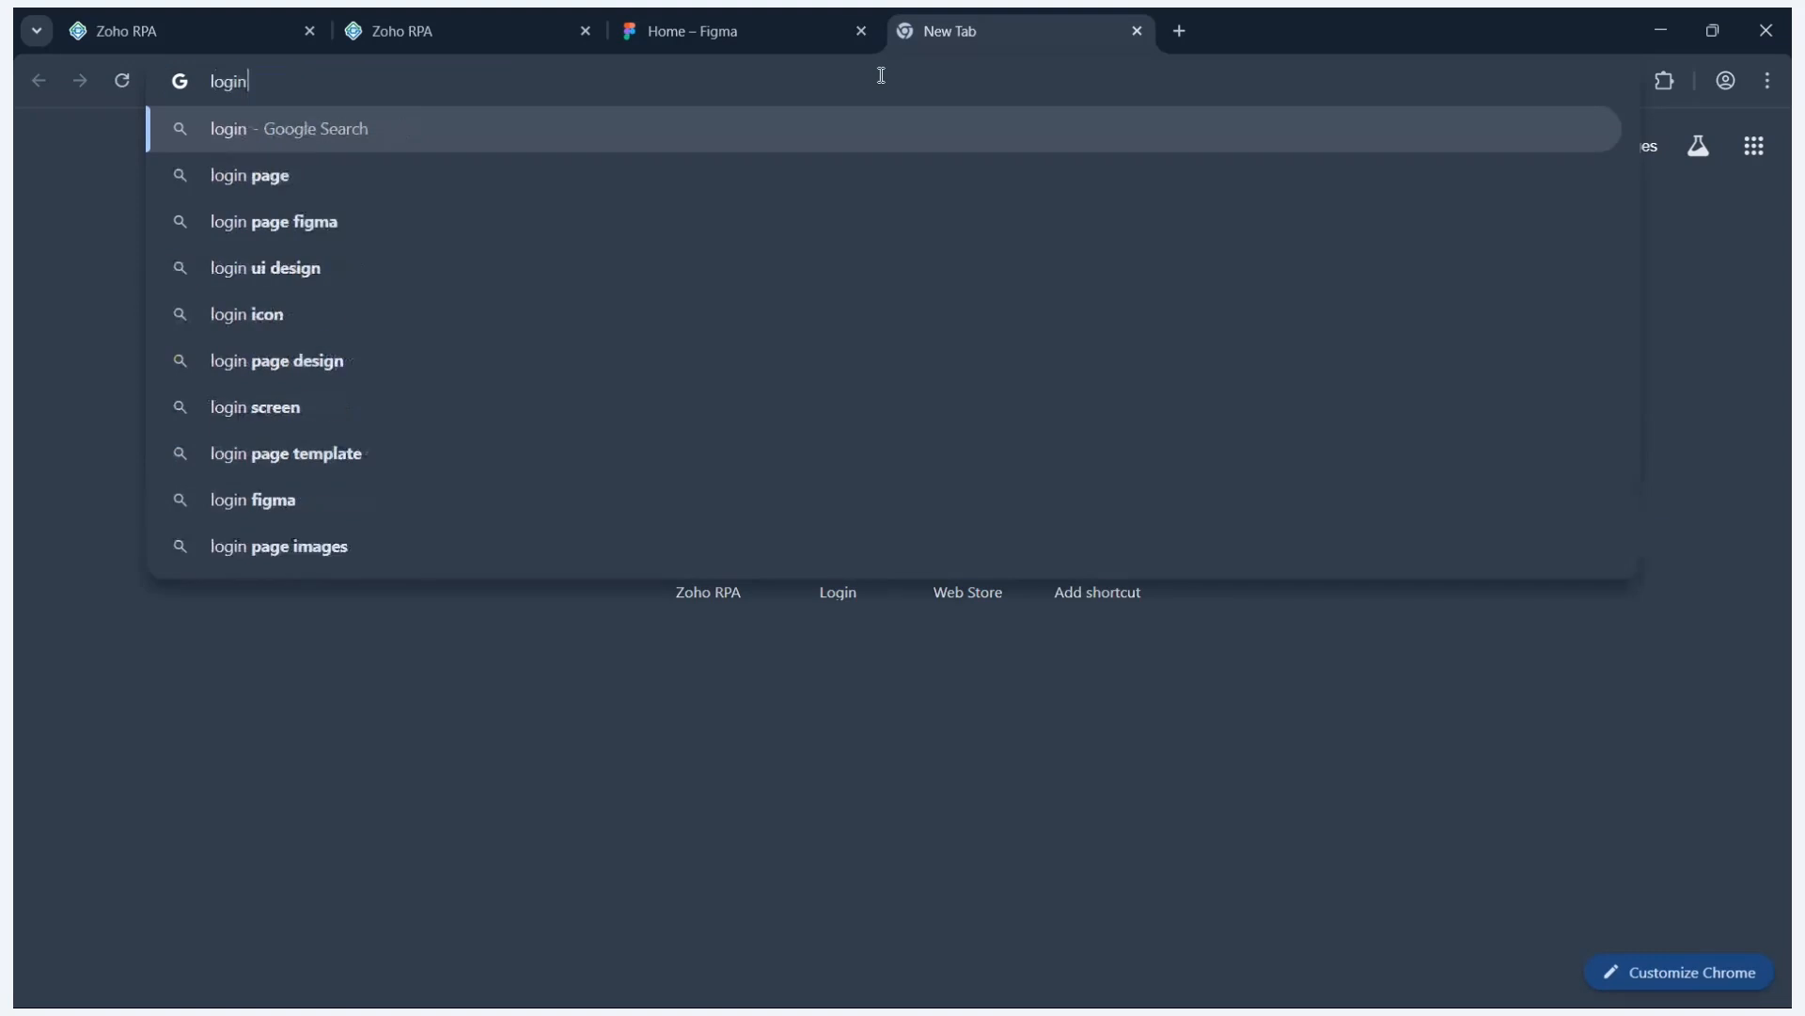
{"action": "type", "text": " figma"}
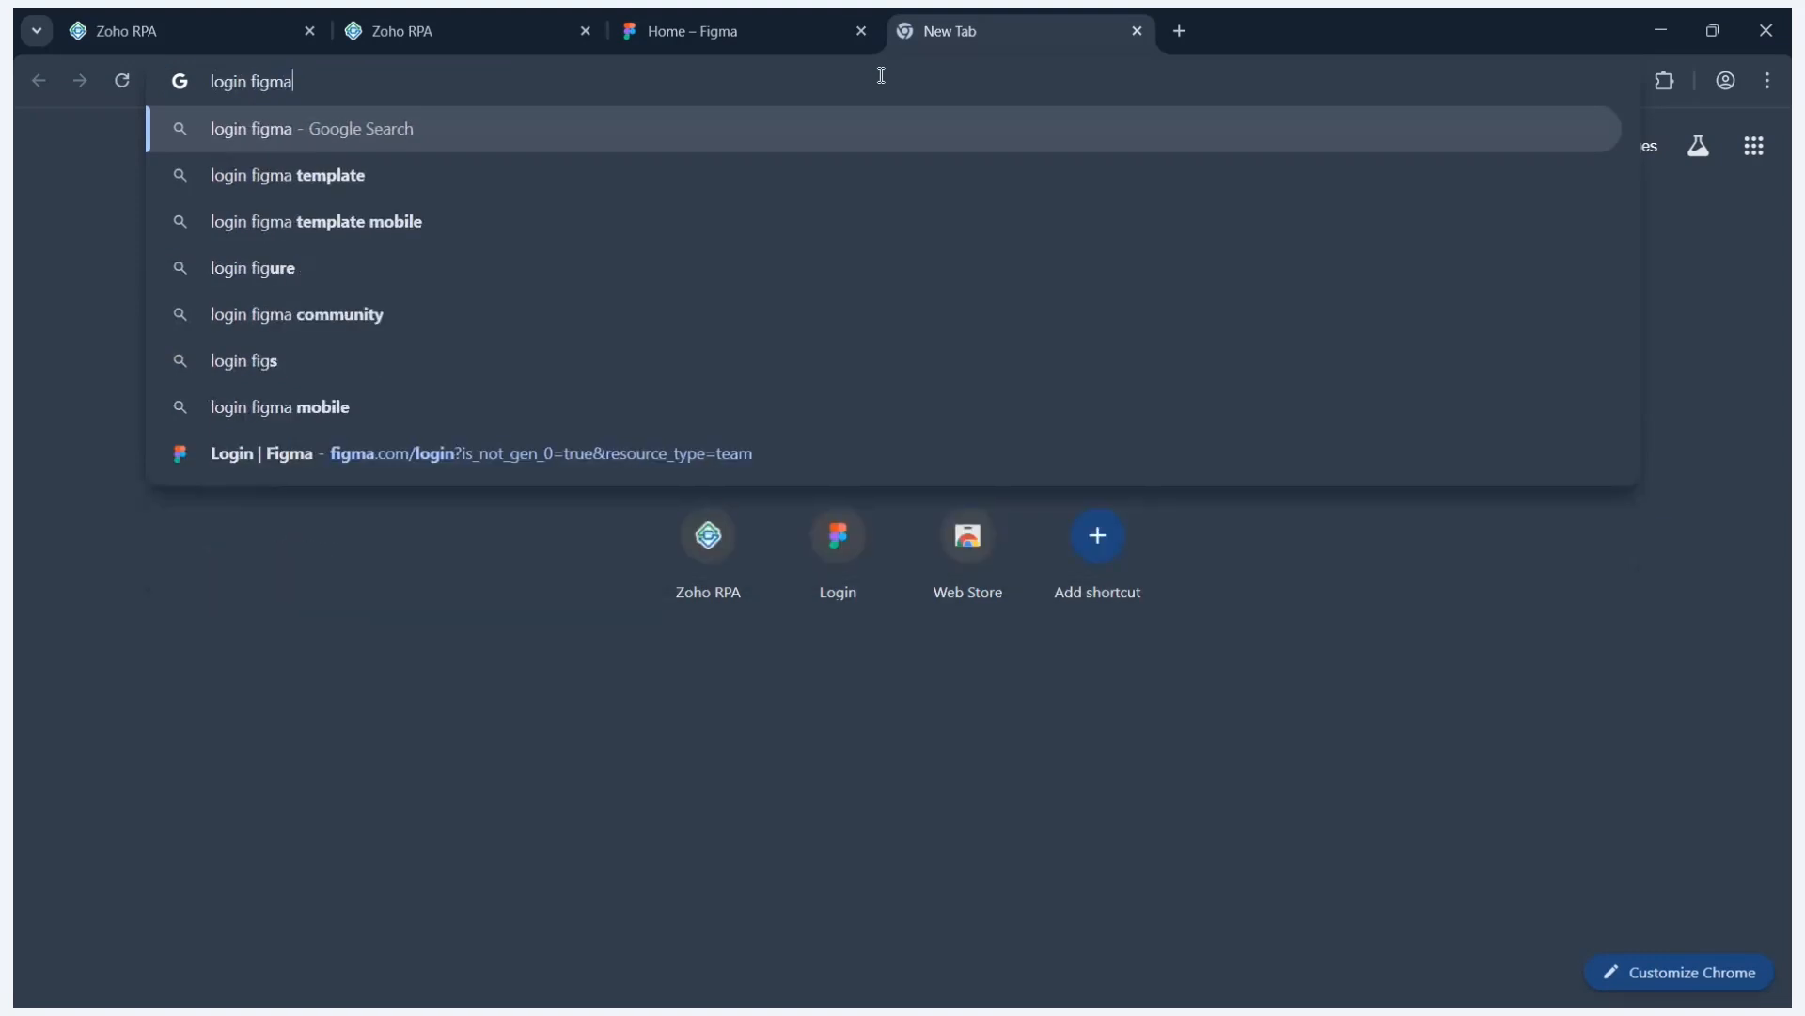
{"action": "key", "text": "Return"}
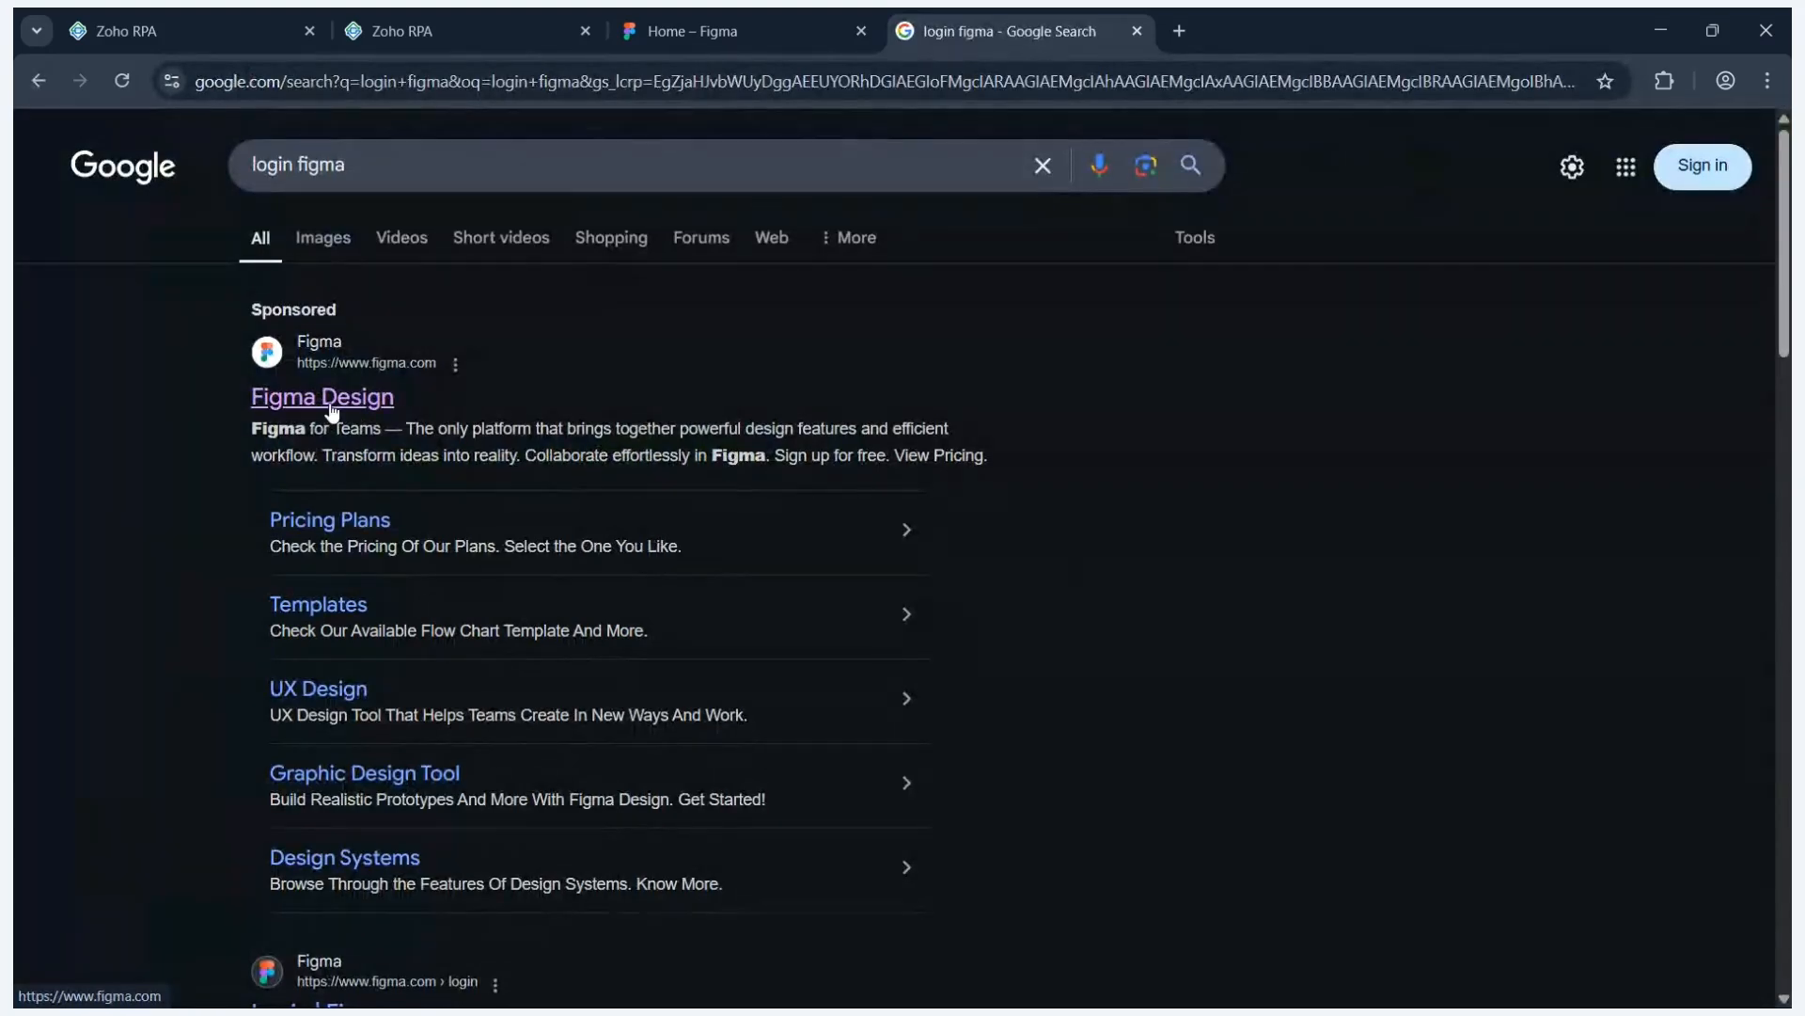
{"action": "left_click", "coordinate": [329, 402]}
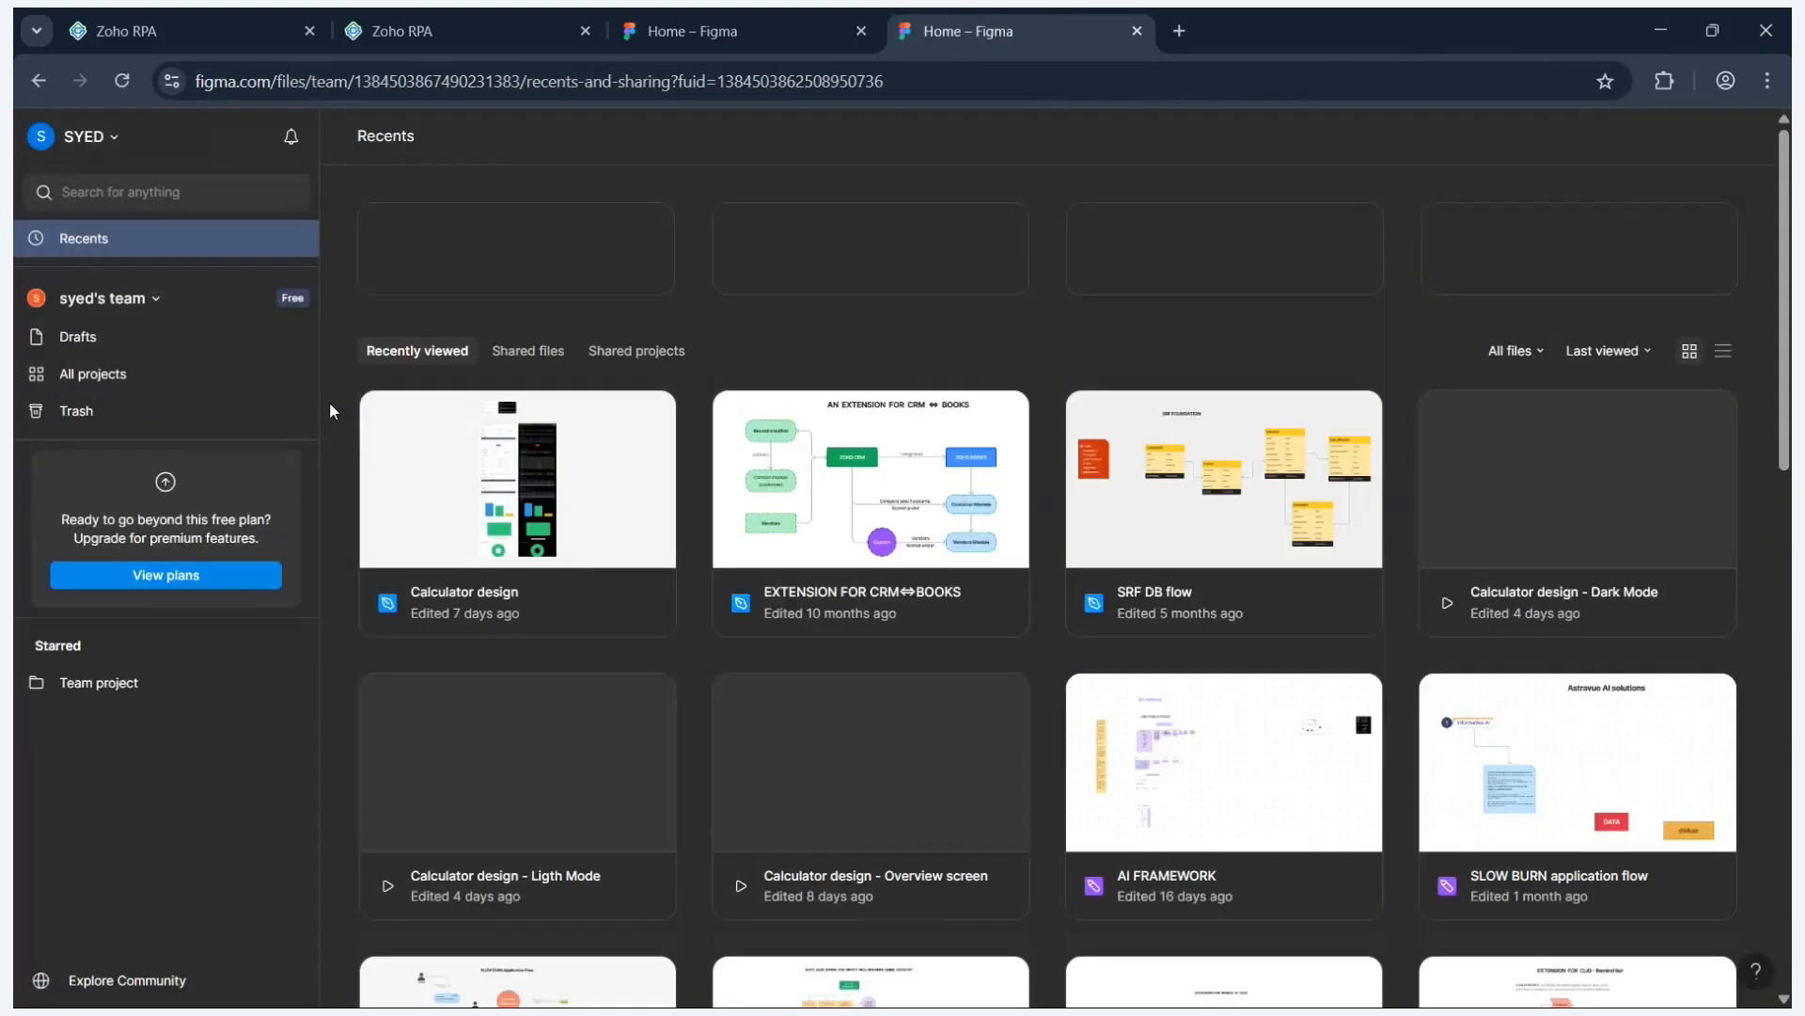
- Close the duplicate Figma tab and search 'login page figma' in a new tab
{"action": "left_click", "coordinate": [1179, 30]}
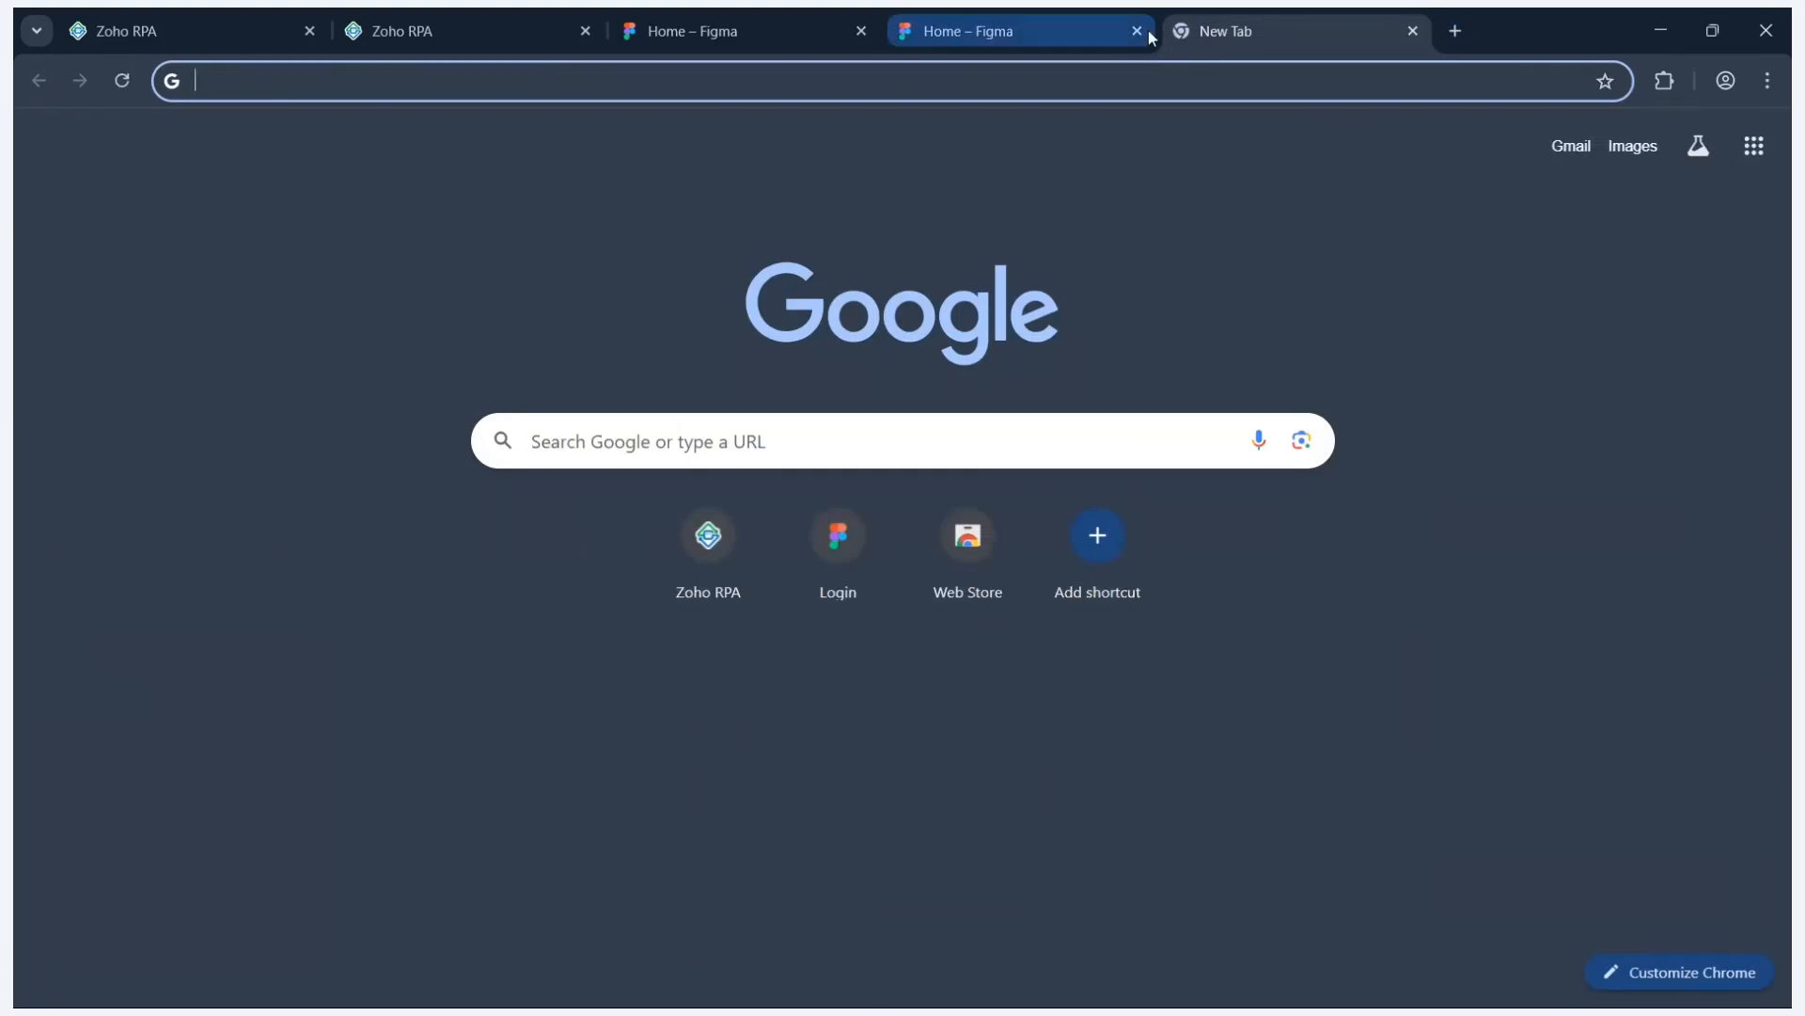
{"action": "left_click", "coordinate": [1140, 32]}
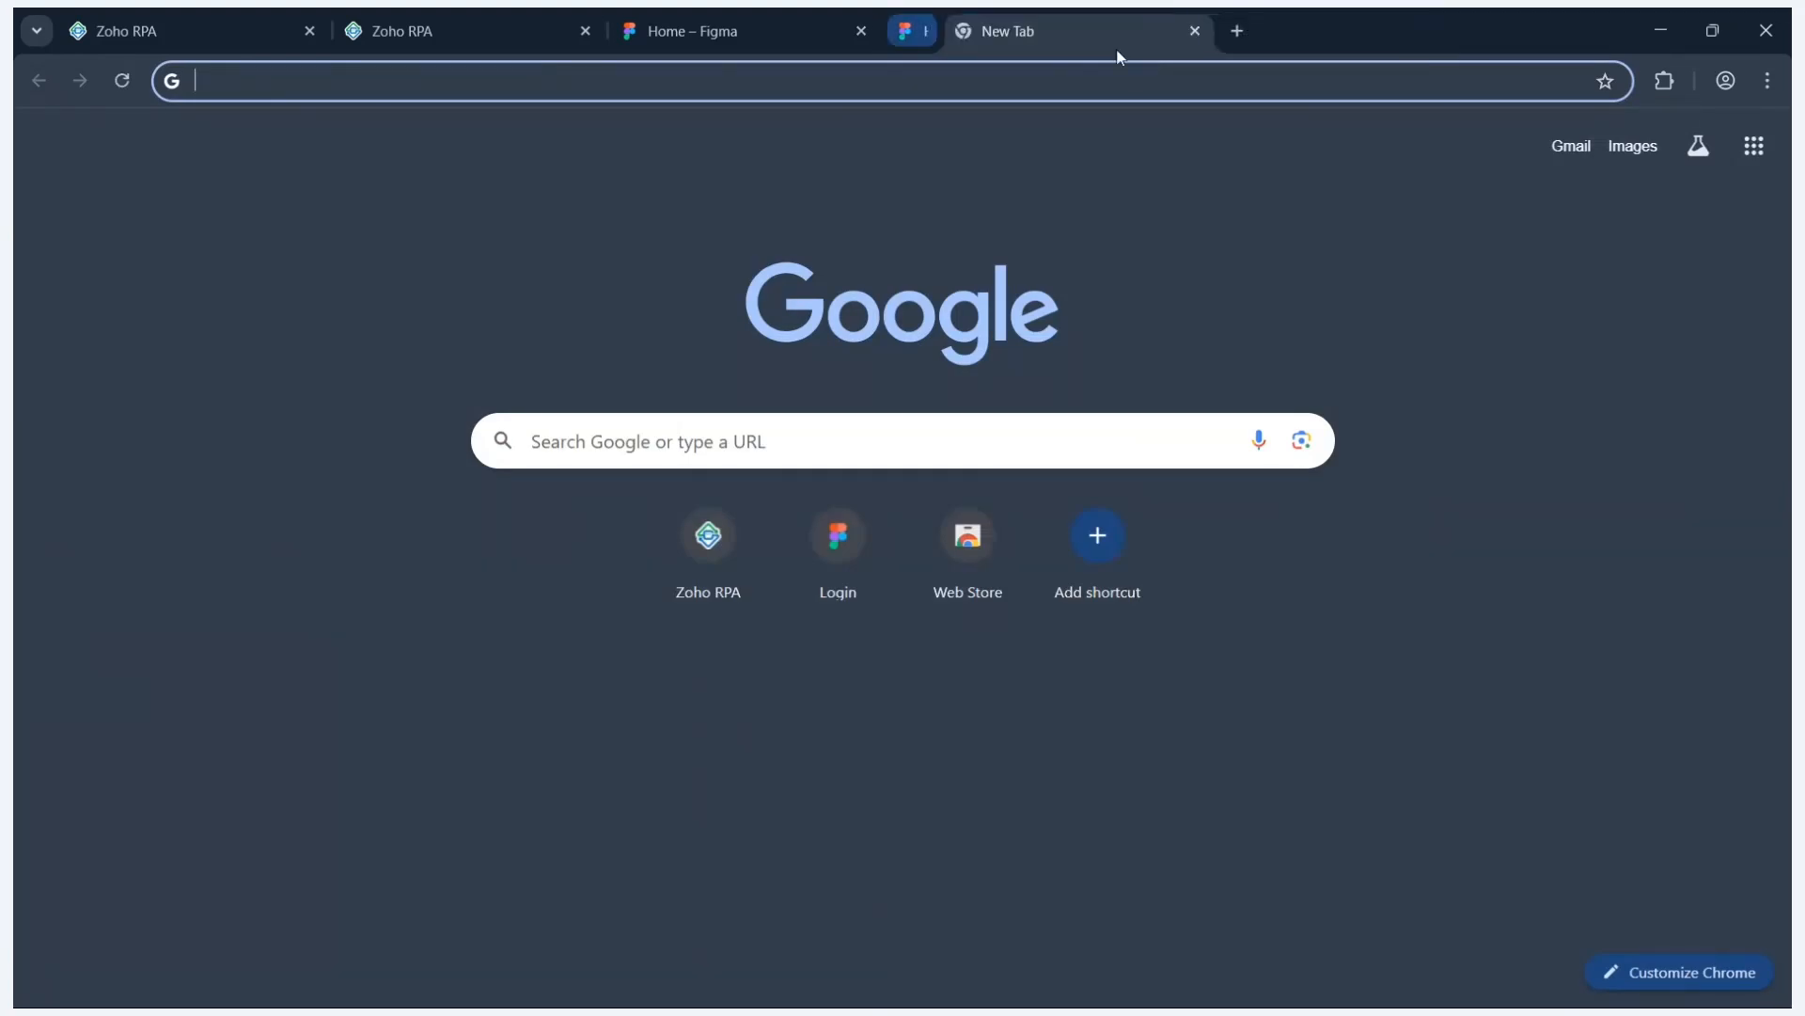
{"action": "left_click", "coordinate": [1462, 84]}
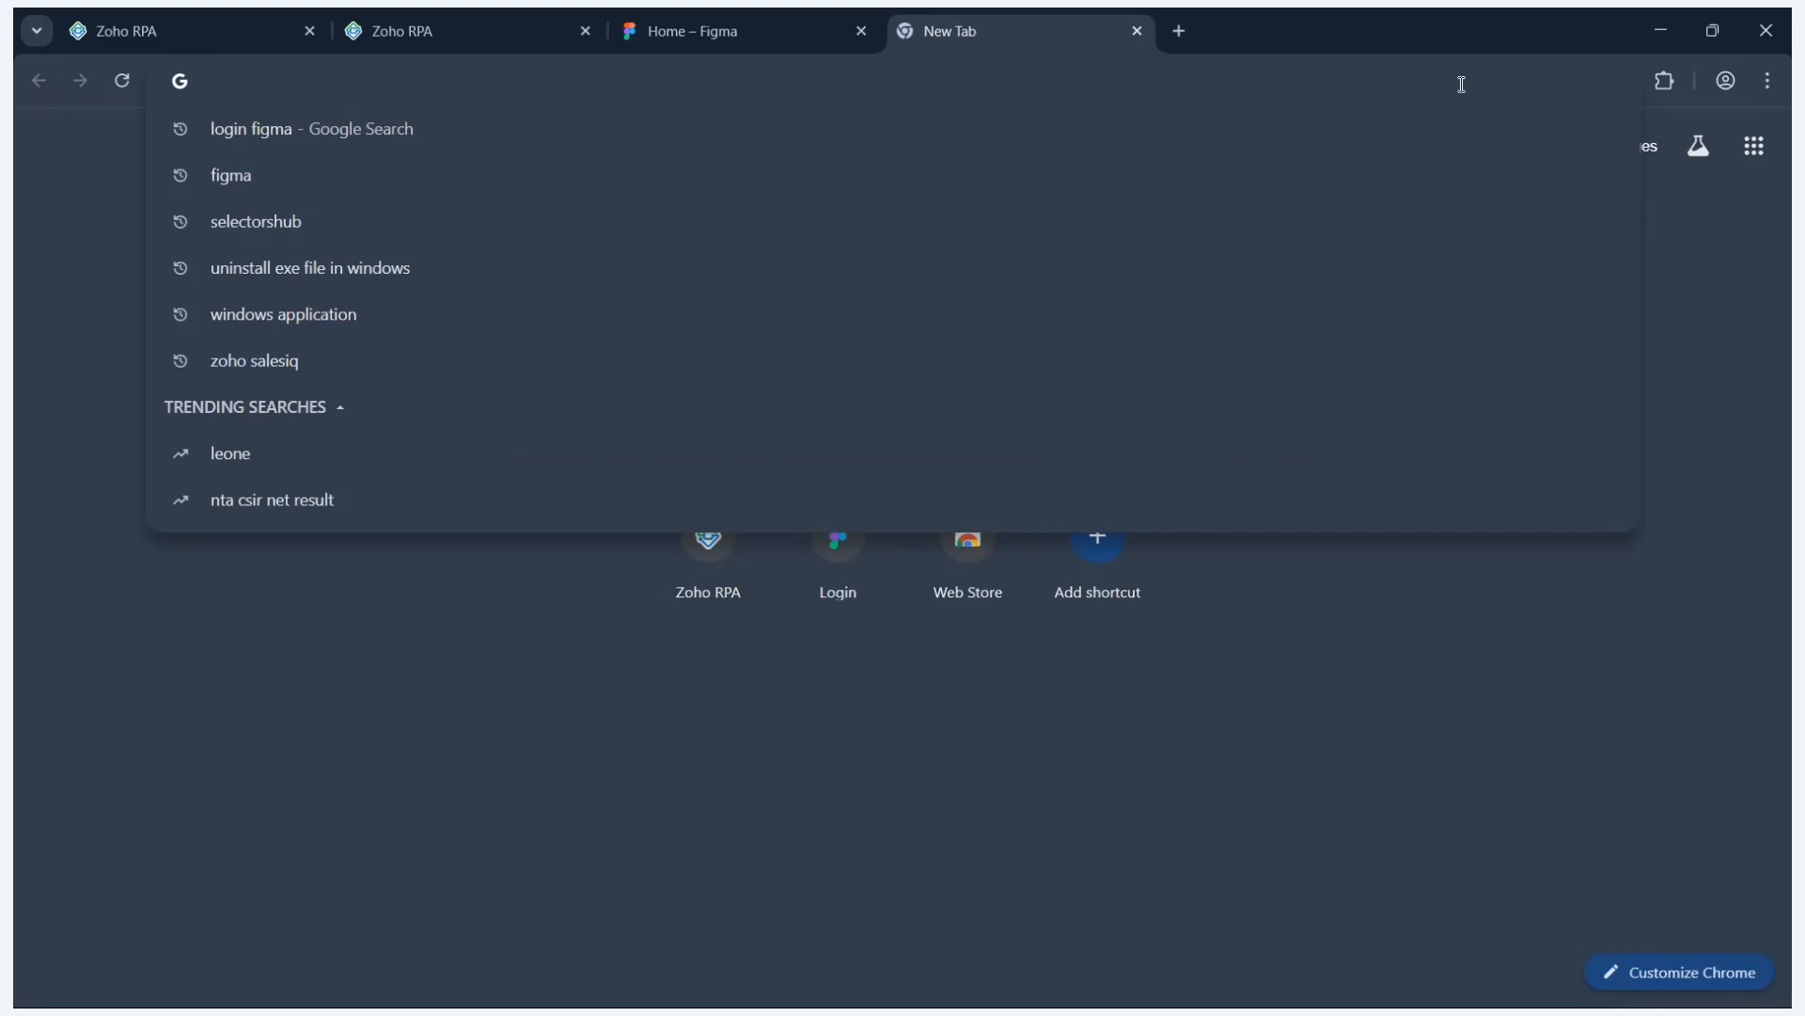
{"action": "type", "text": "login page"}
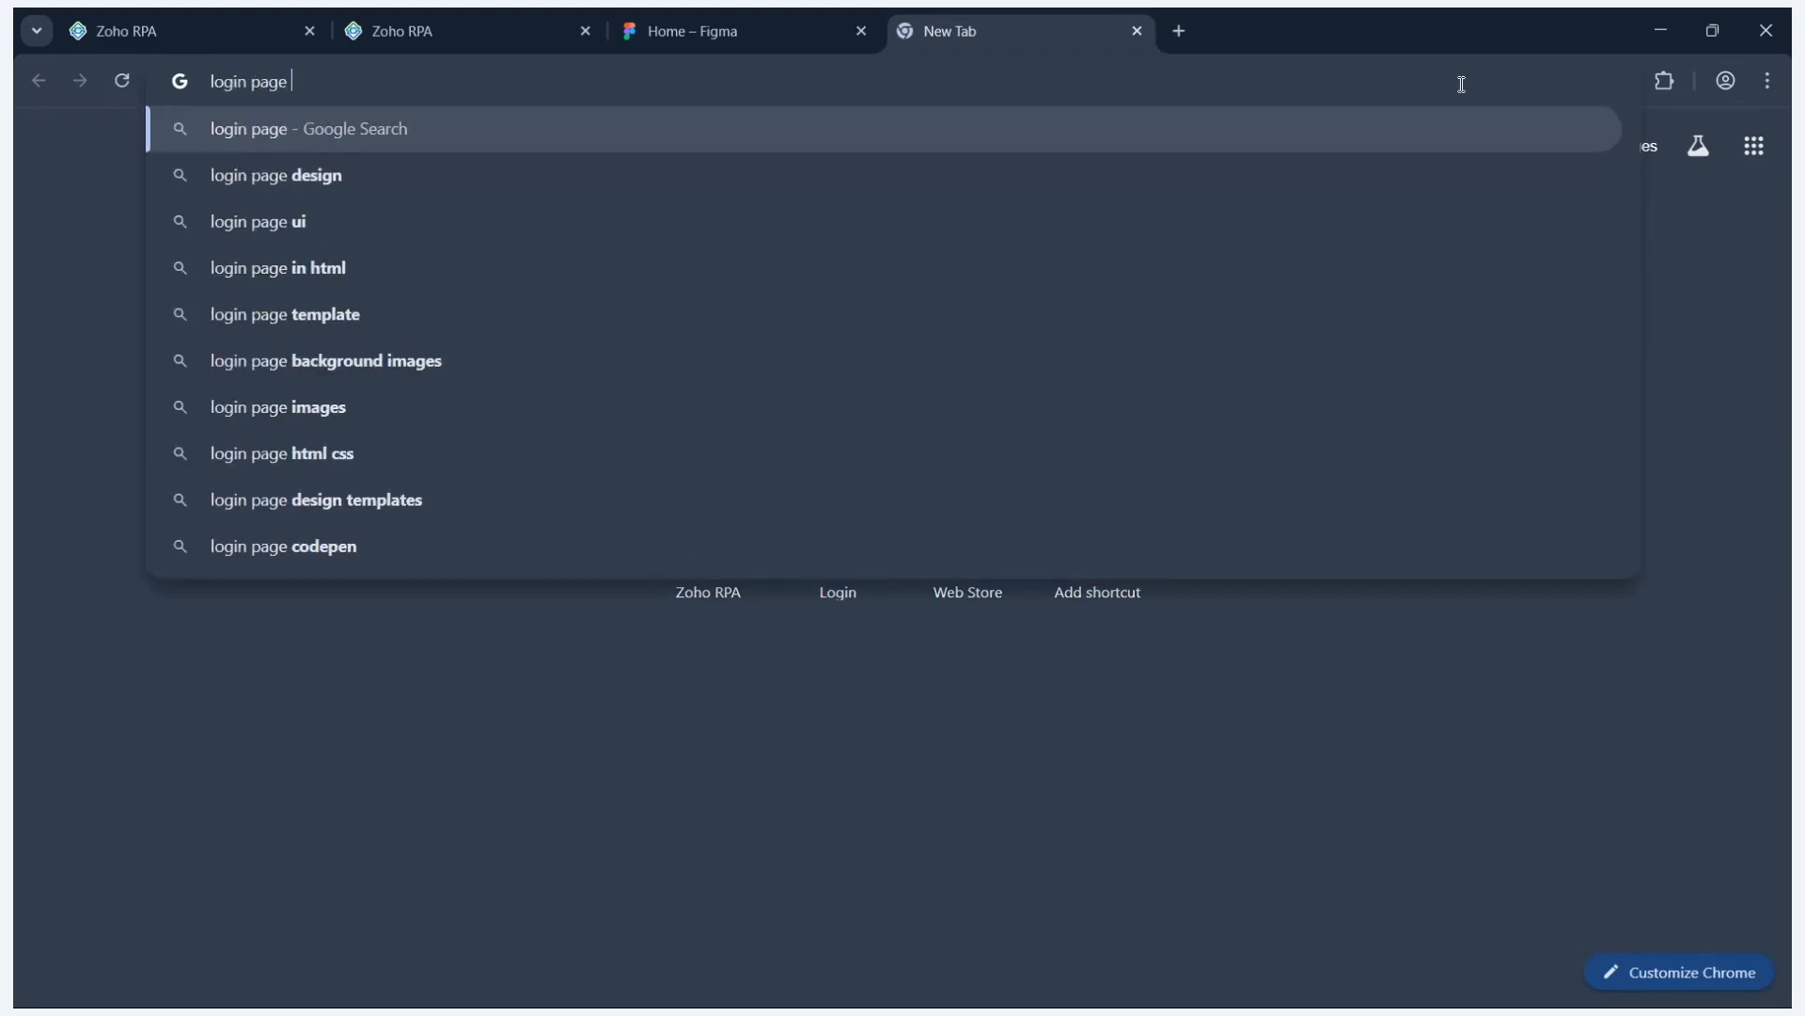
{"action": "type", "text": " figma"}
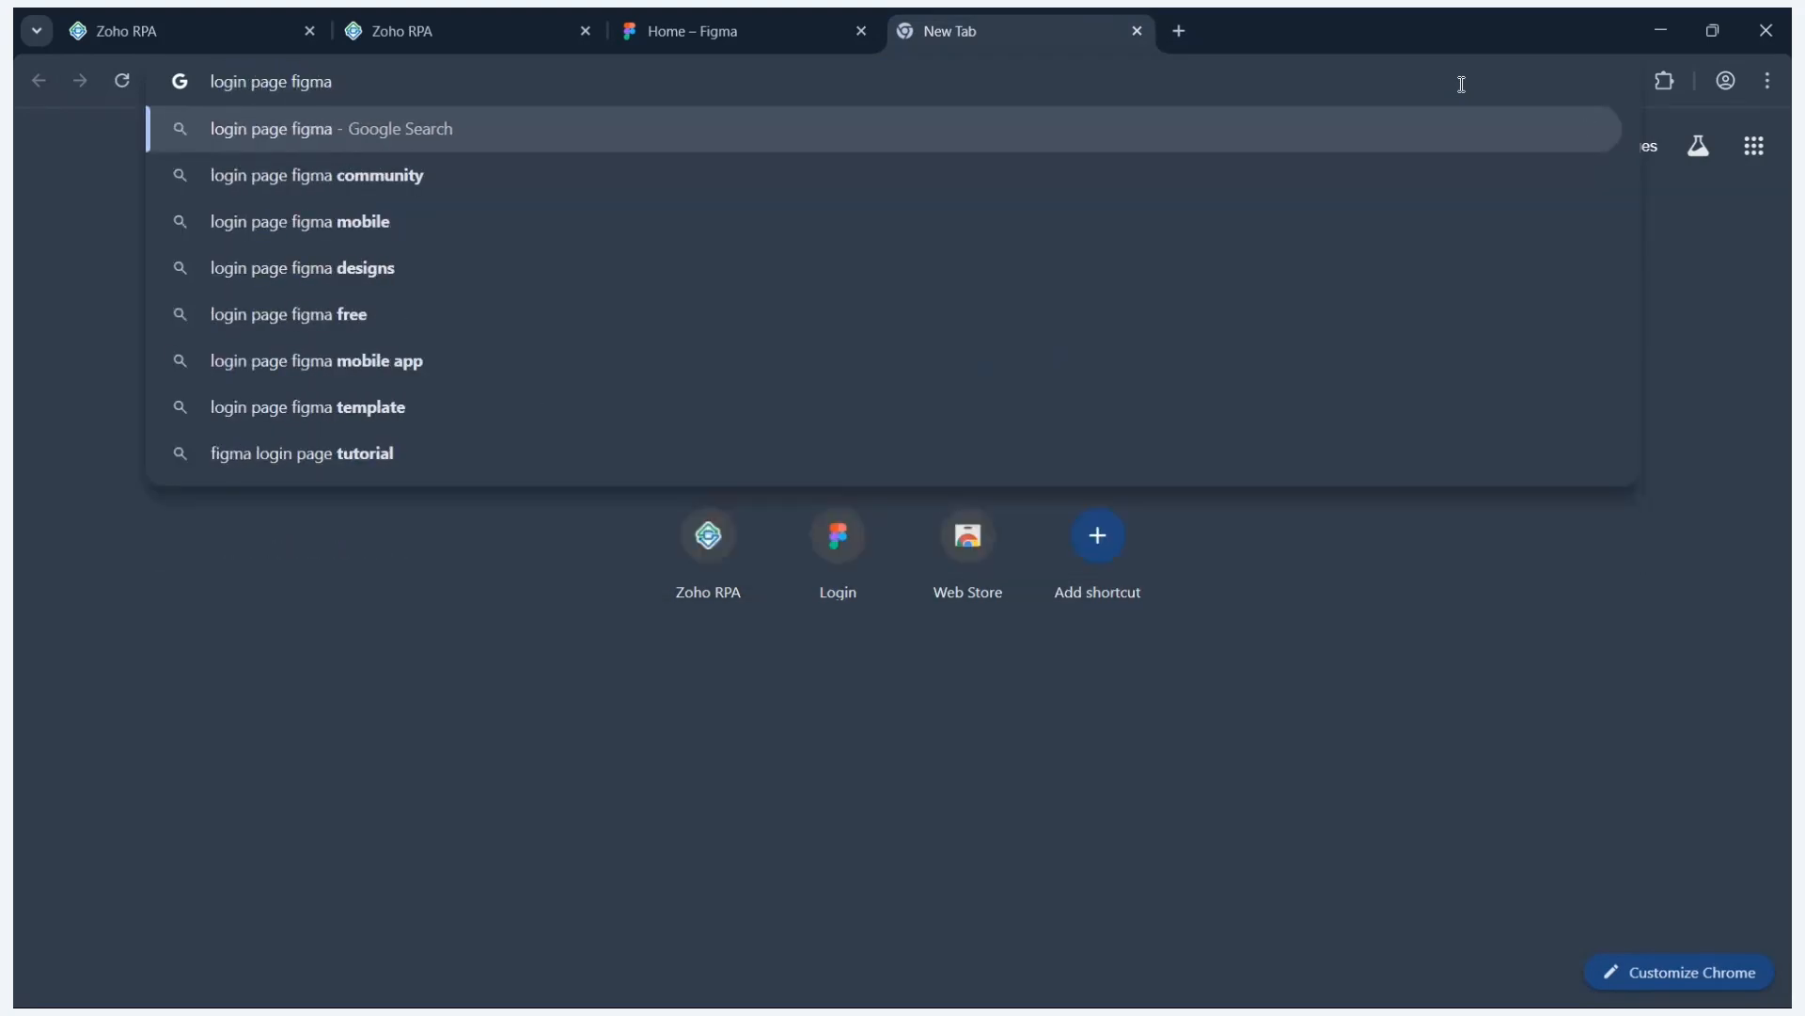
{"action": "key", "text": "Return"}
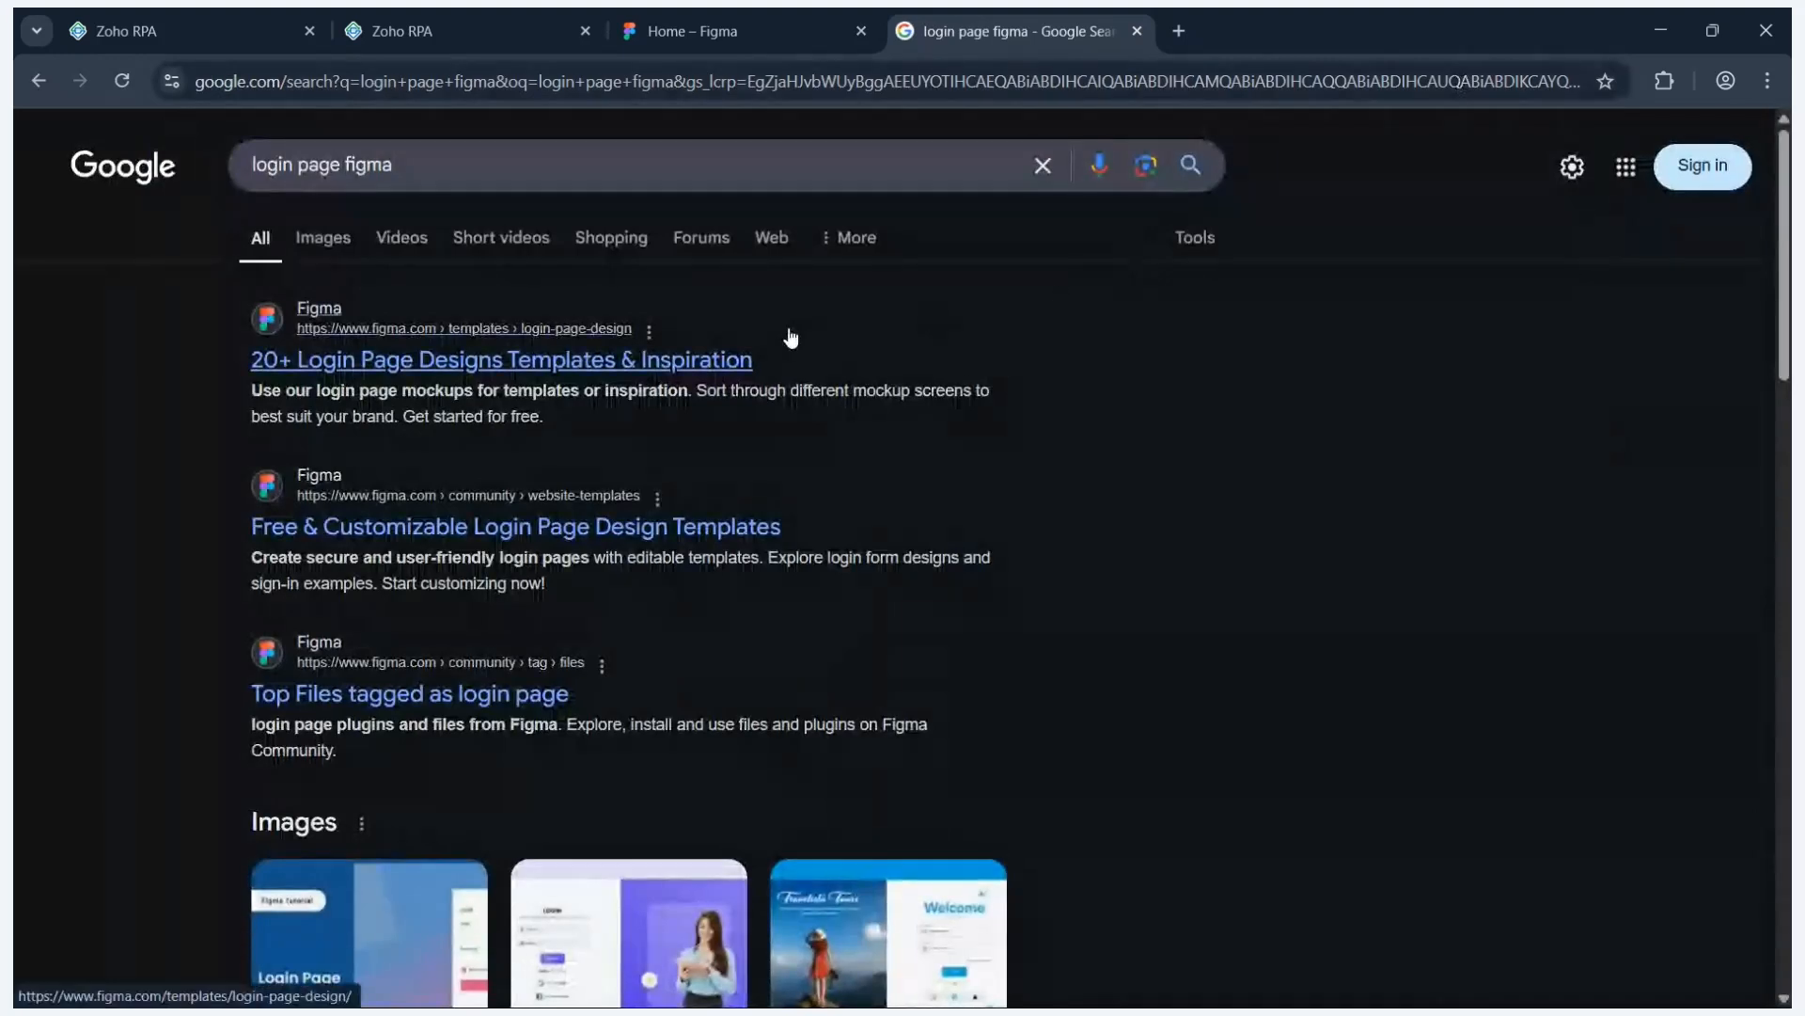
- Open the Figma login page templates result, log out, and open the sign-in form
{"action": "left_click", "coordinate": [790, 337]}
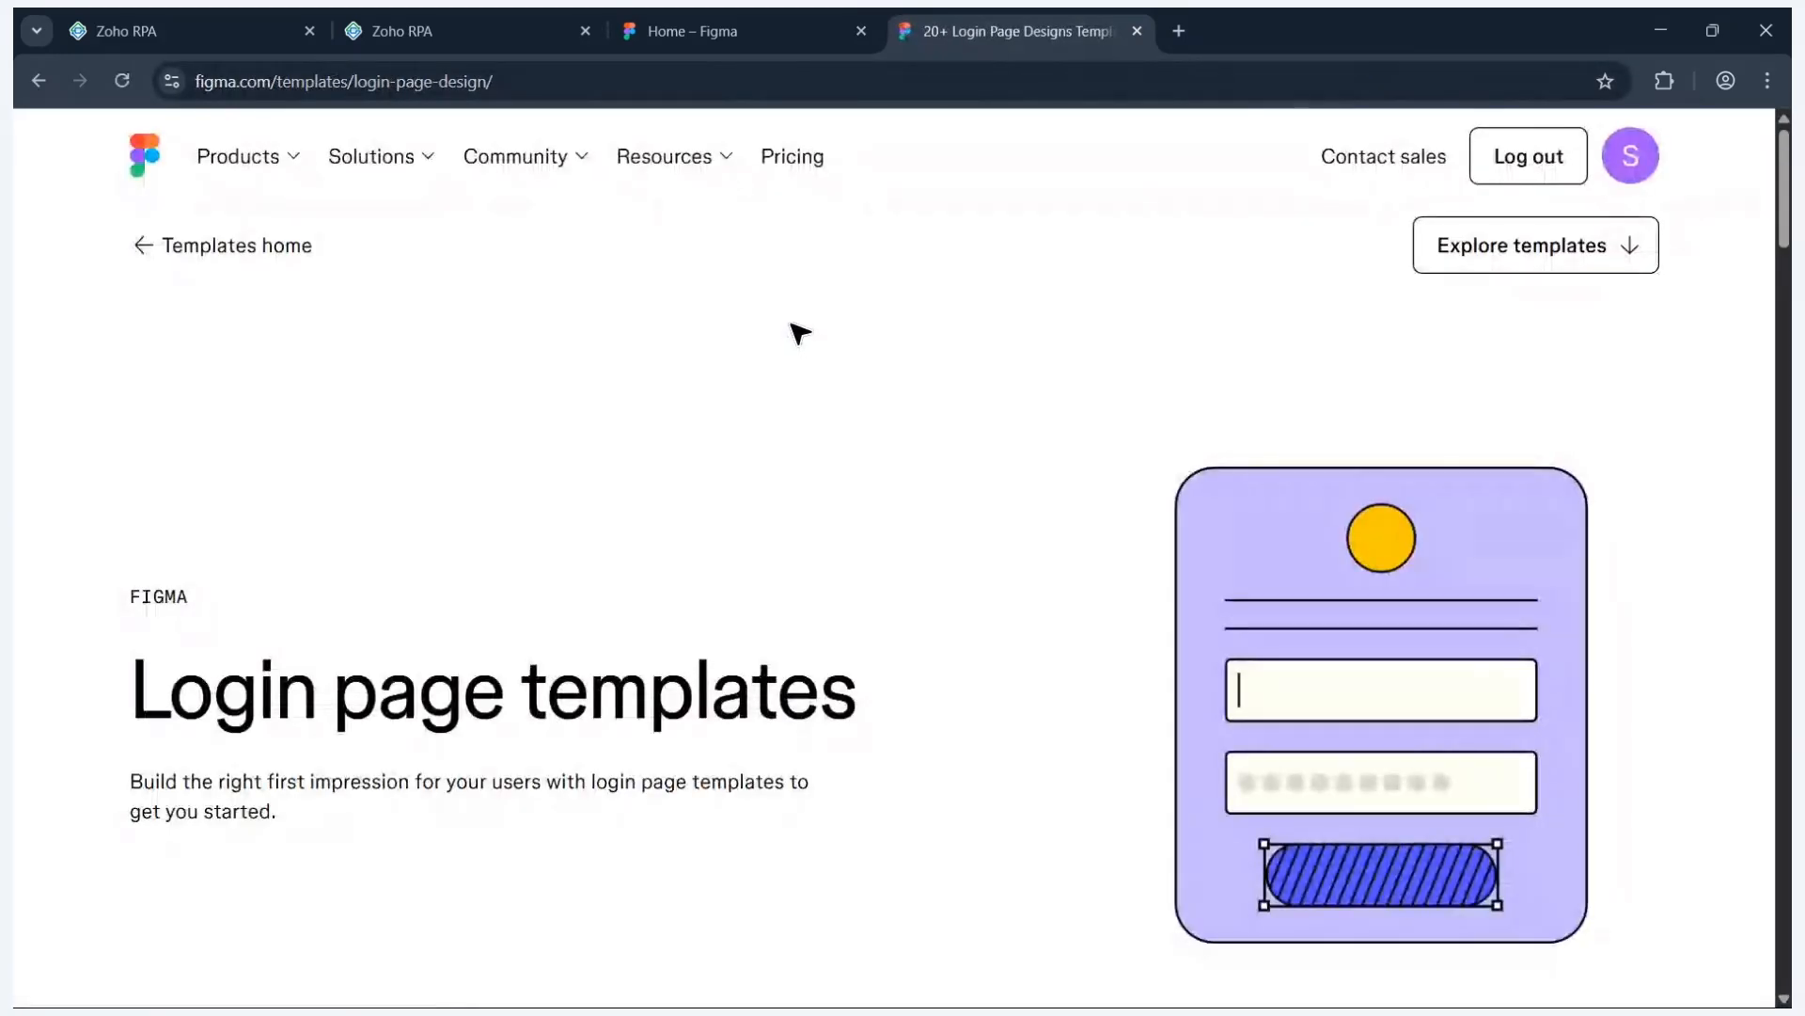
{"action": "left_click", "coordinate": [1549, 156]}
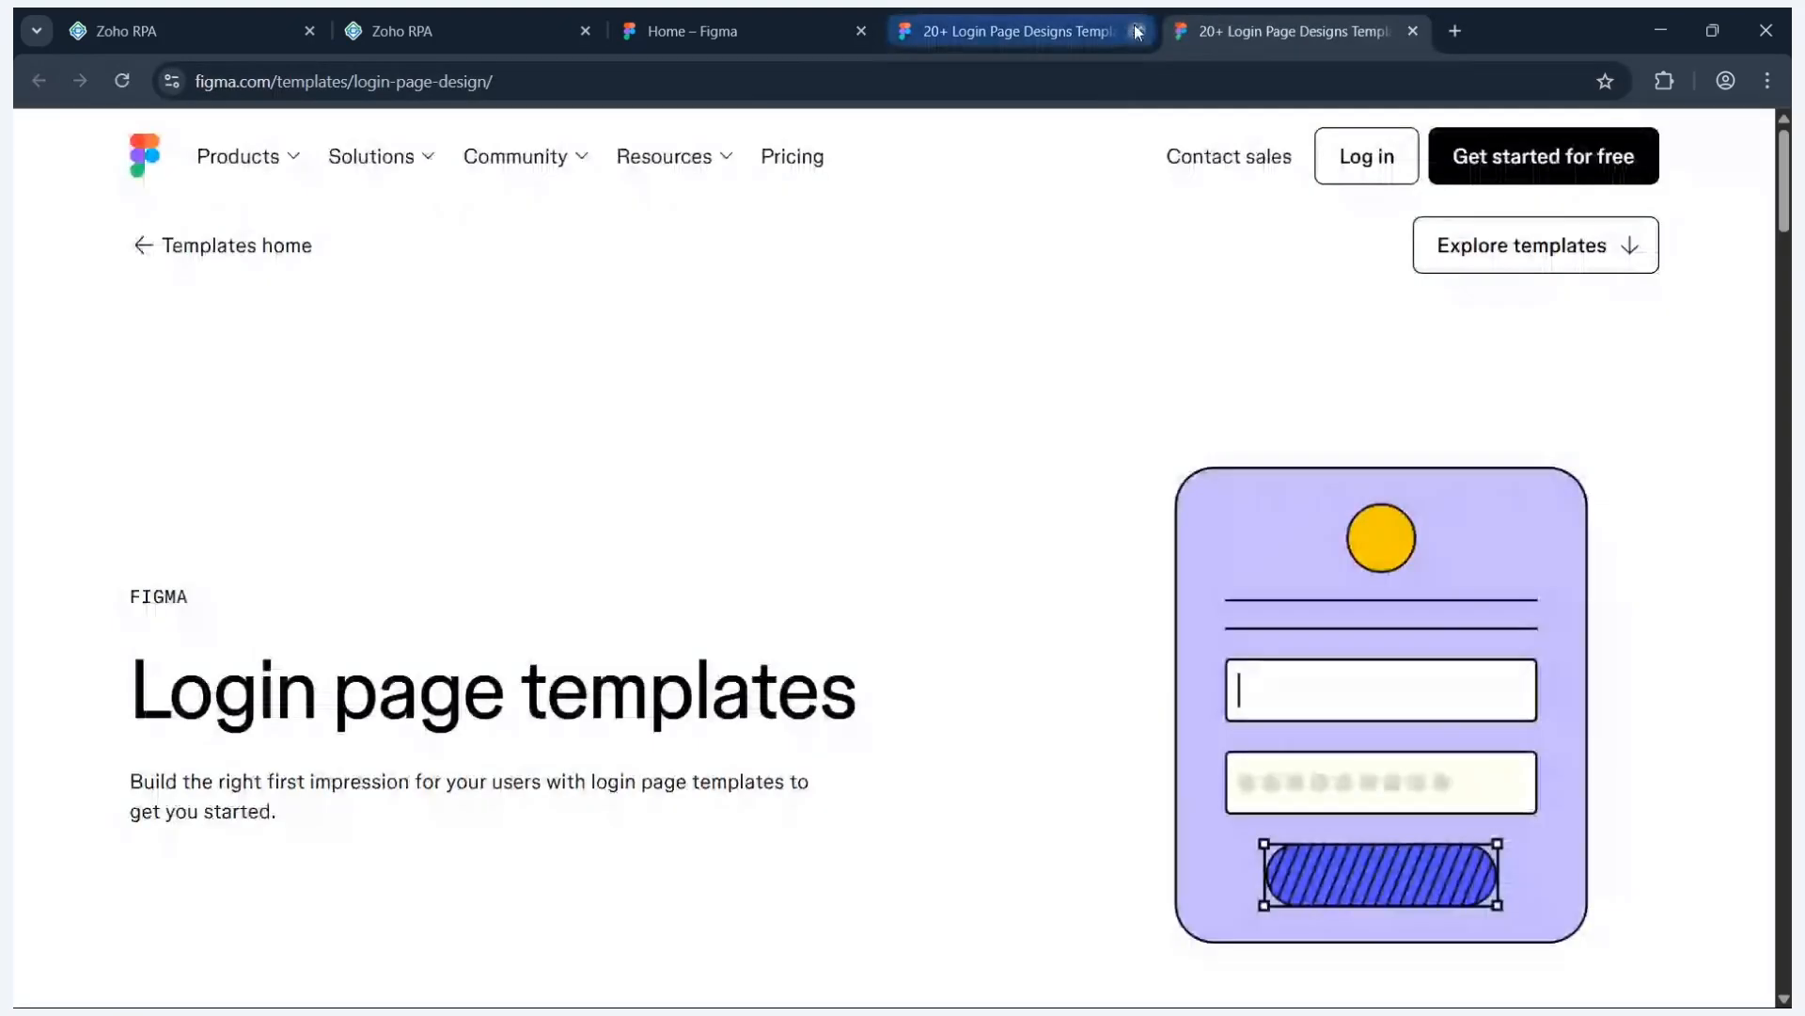
{"action": "left_click", "coordinate": [1136, 31]}
{"action": "left_click", "coordinate": [1366, 170]}
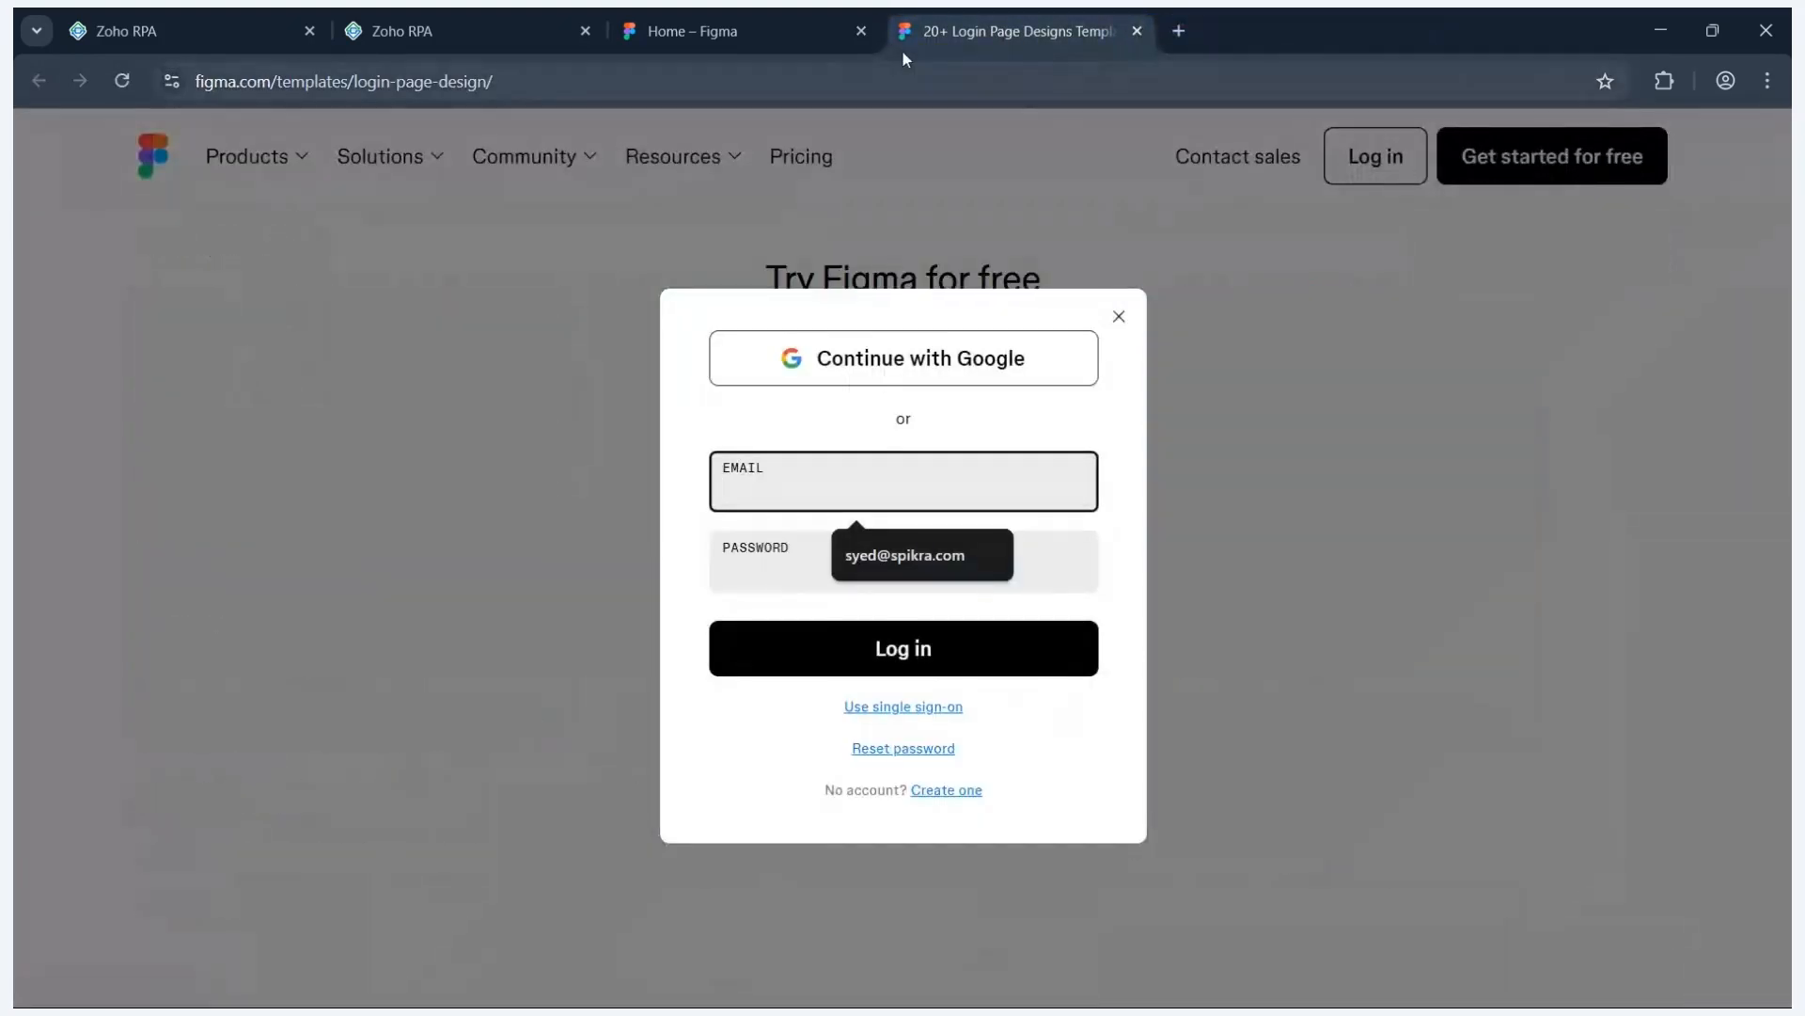
{"action": "left_click", "coordinate": [861, 32]}
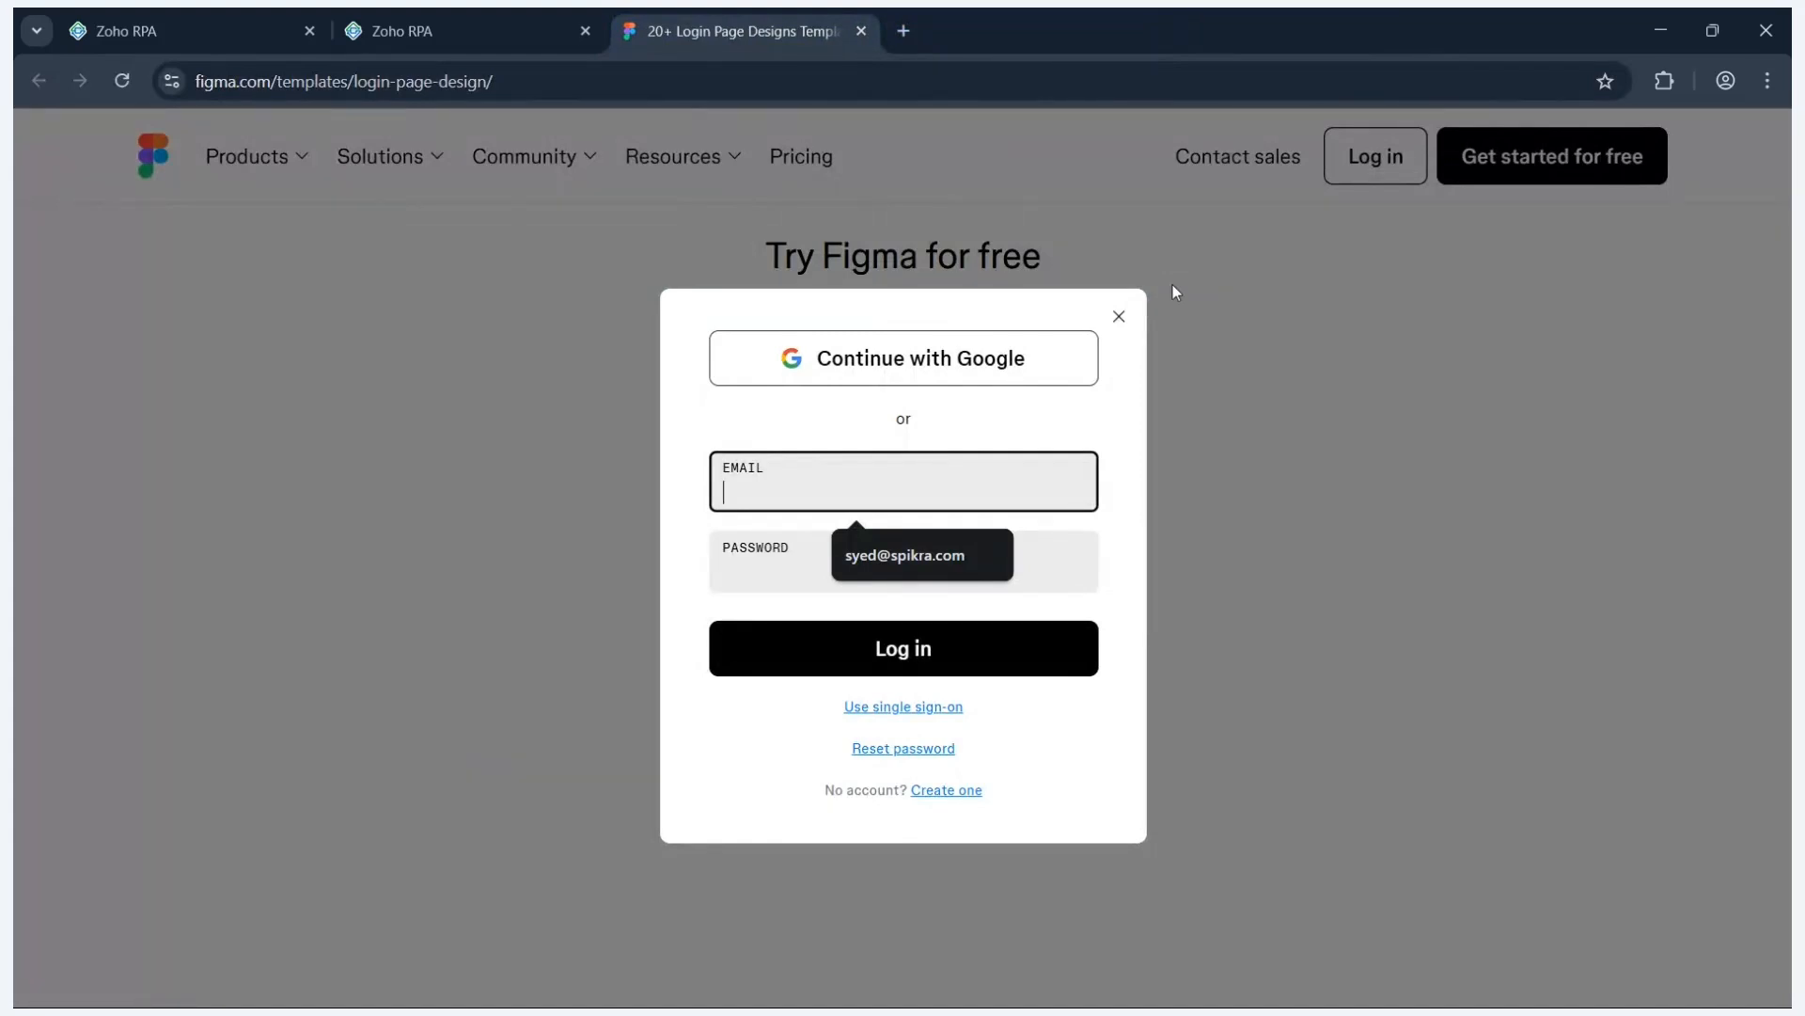
- Sign in with the saved email suggestion and the account password
{"action": "left_click", "coordinate": [895, 488]}
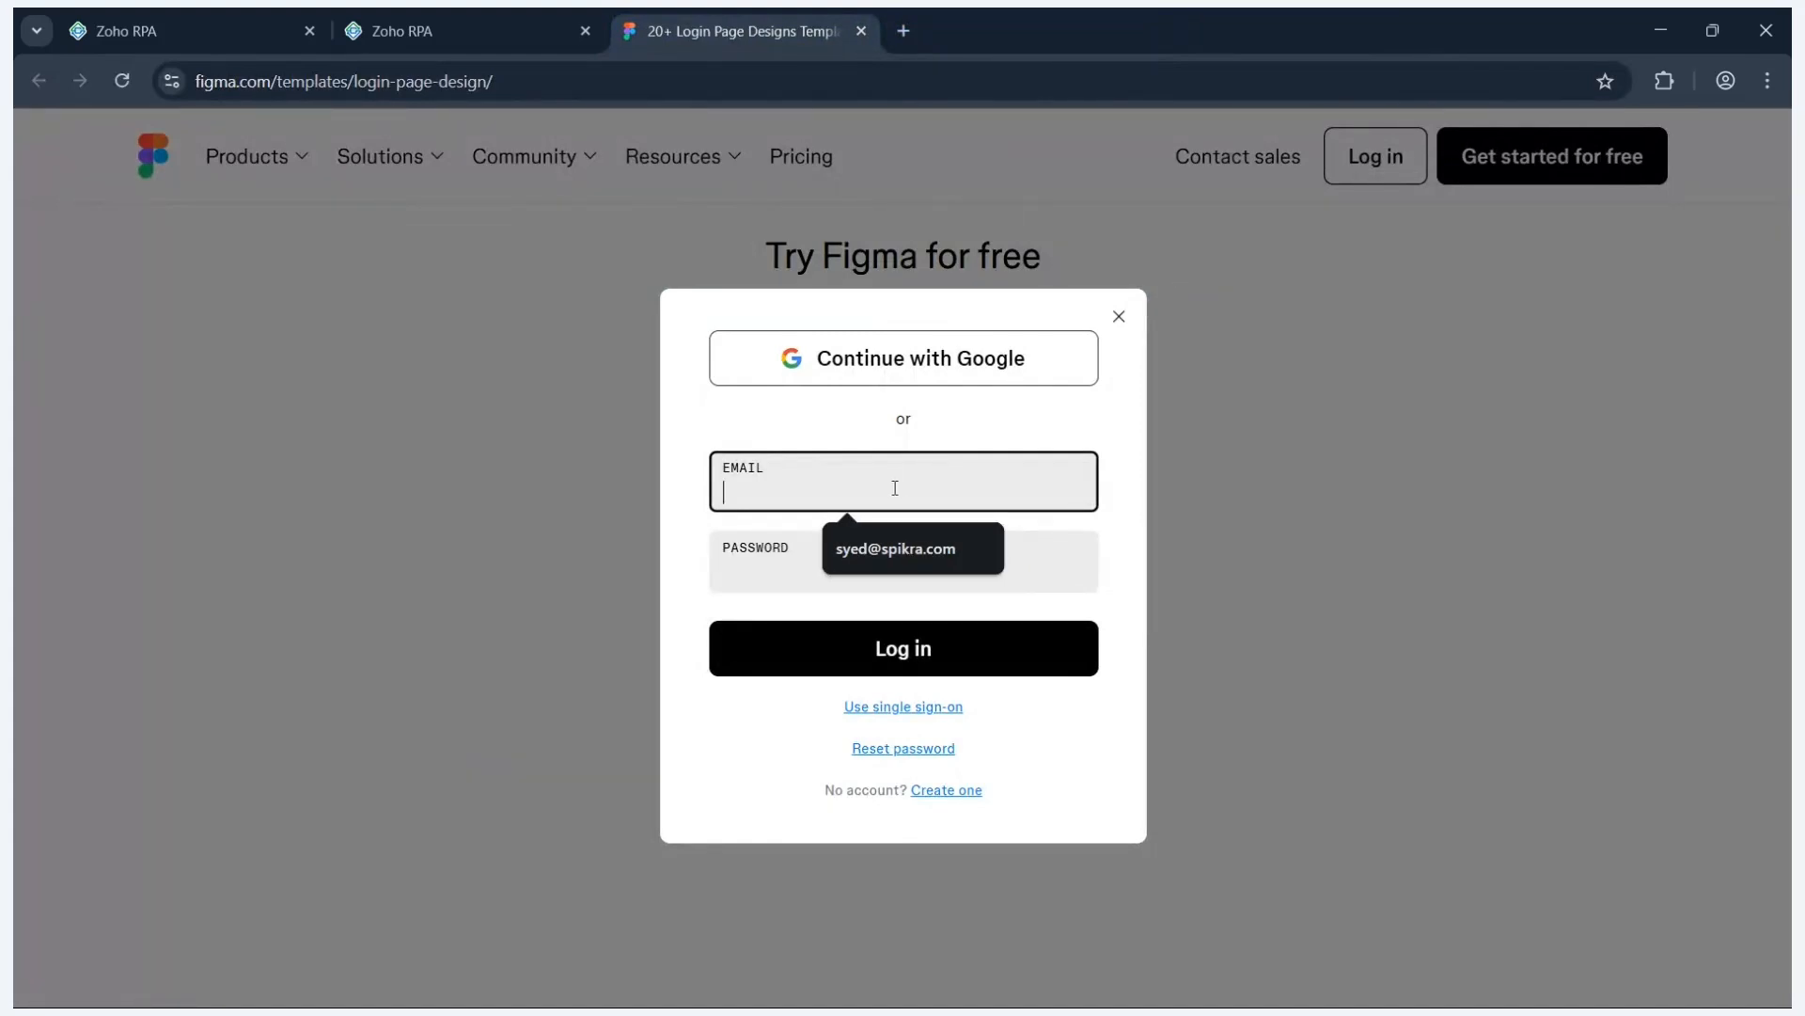
{"action": "left_click", "coordinate": [863, 550]}
{"action": "left_click", "coordinate": [798, 581]}
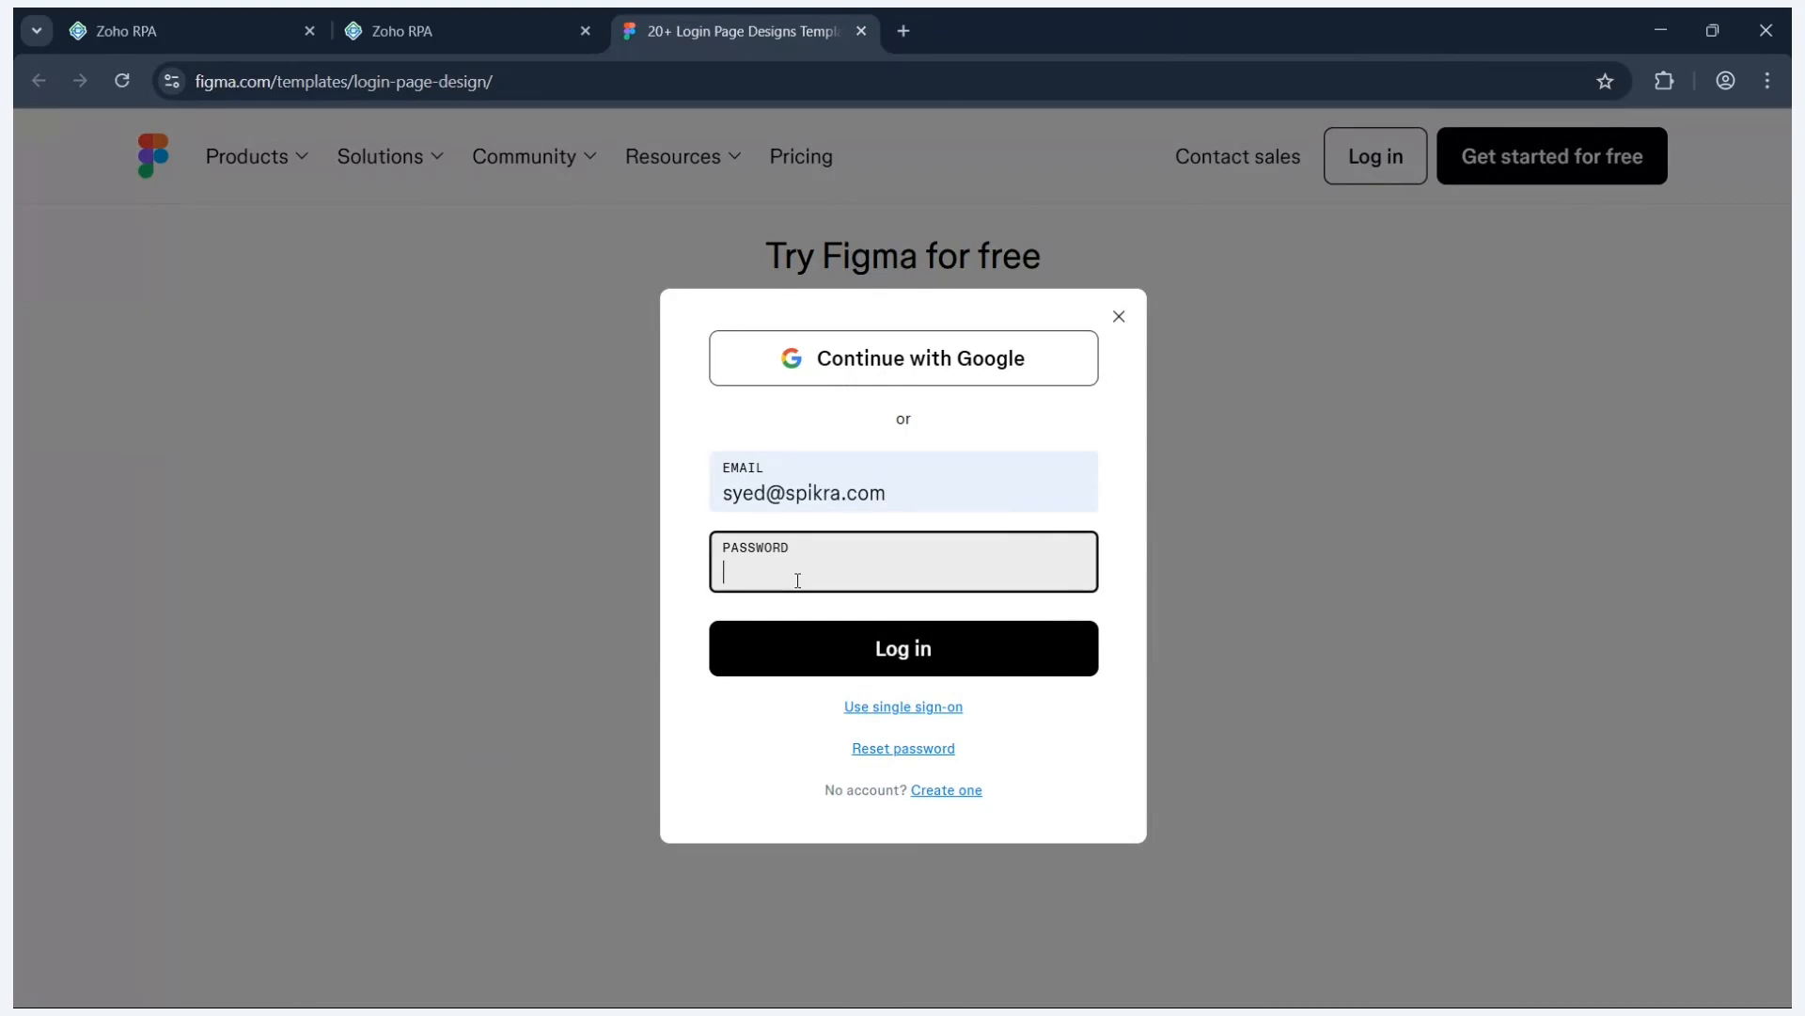
{"action": "type", "text": "••••••"}
{"action": "left_click", "coordinate": [835, 646]}
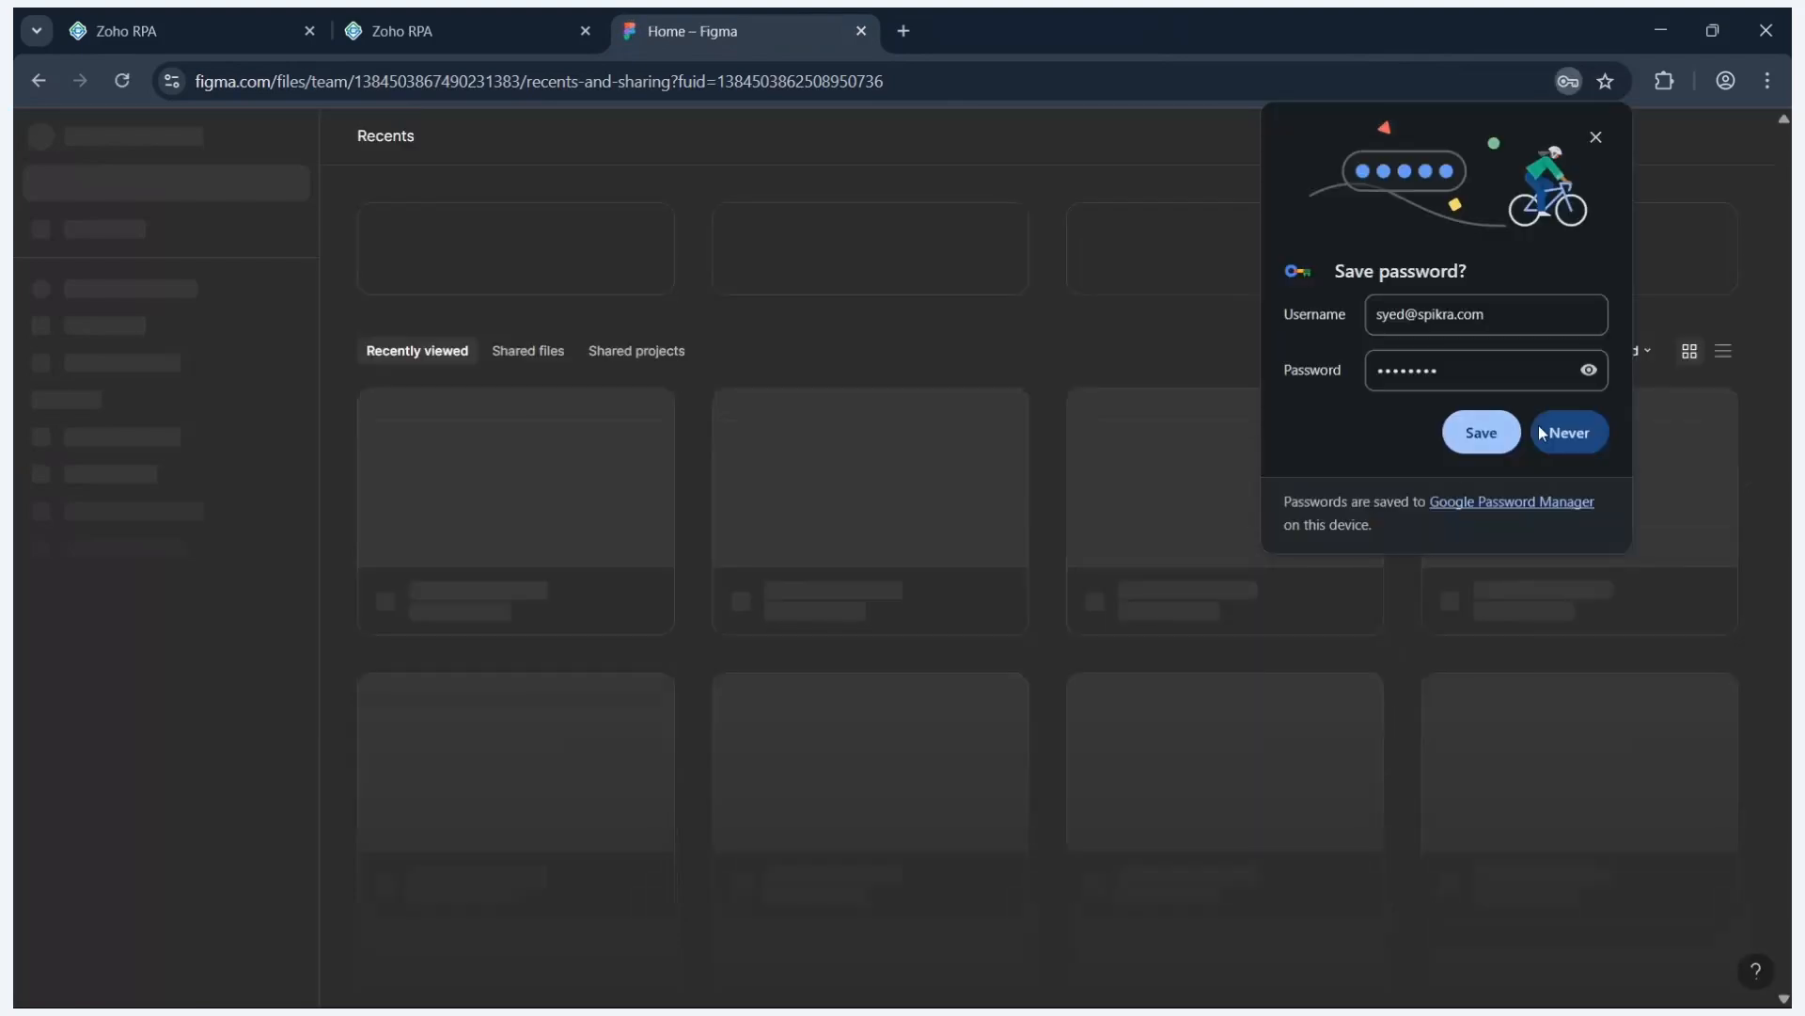
- Decline saving the password and open the shared Calculator design file
{"action": "left_click", "coordinate": [1542, 432]}
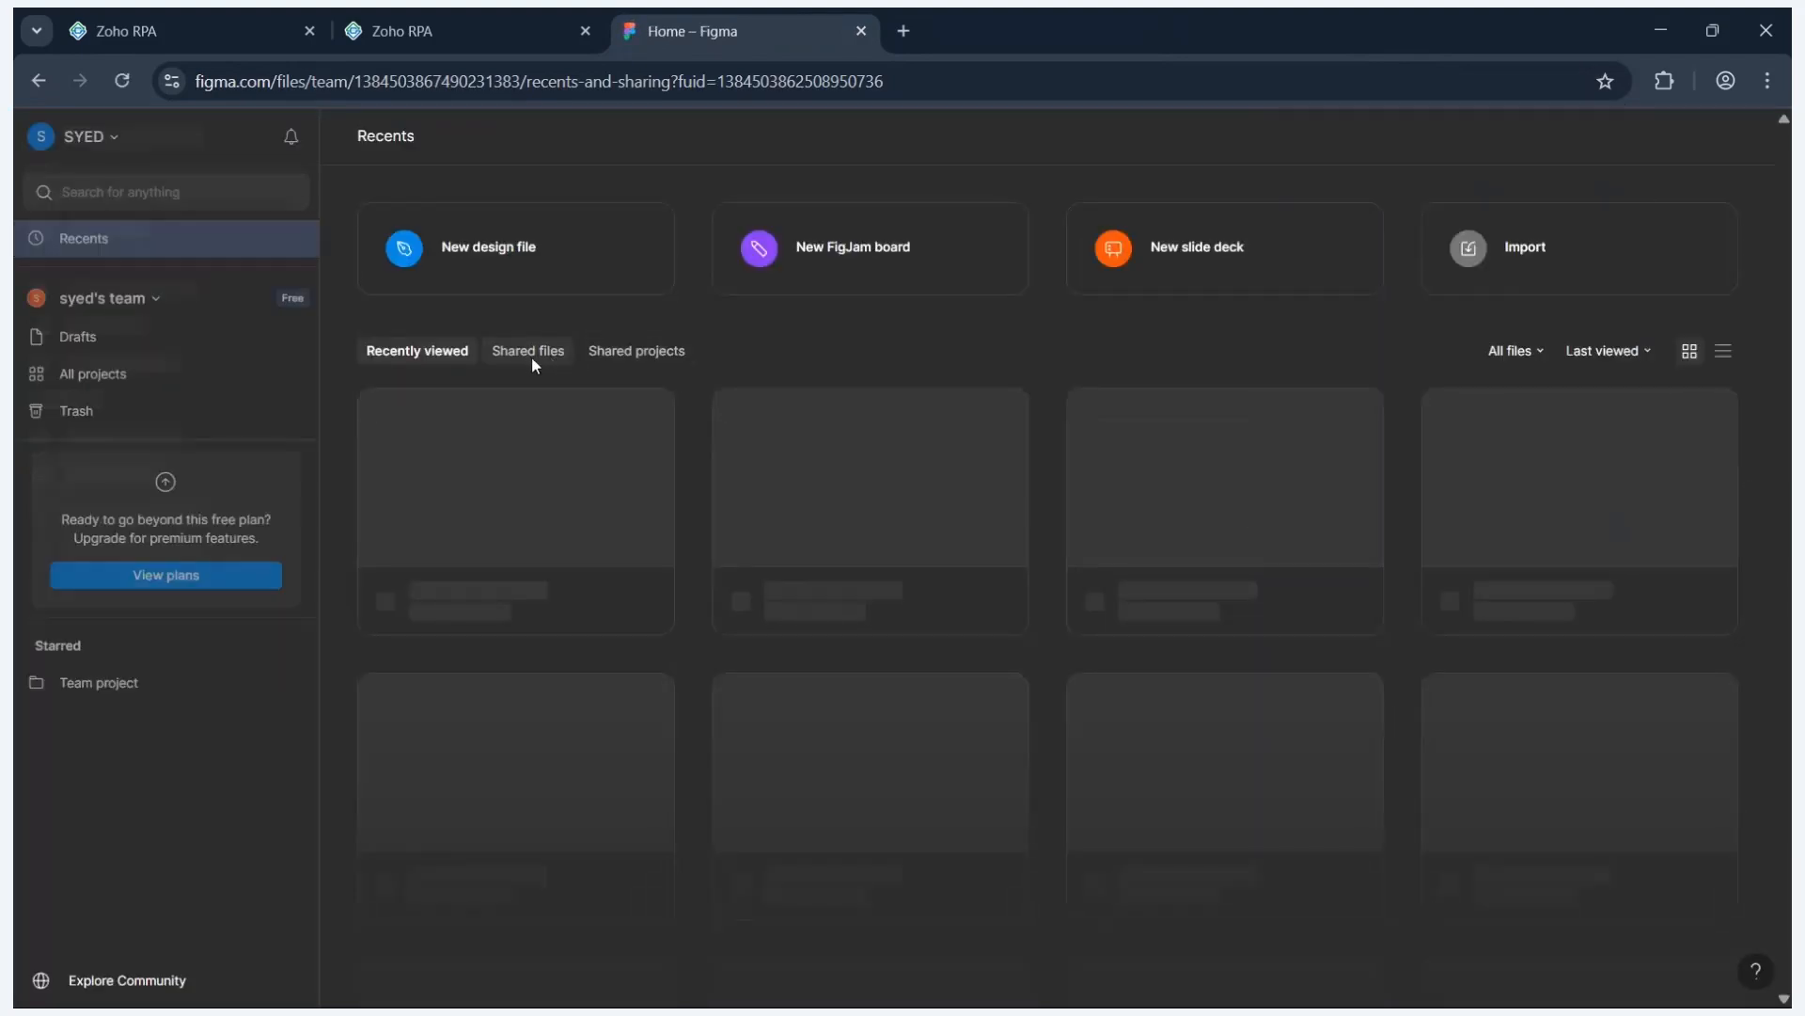
{"action": "left_click", "coordinate": [532, 358]}
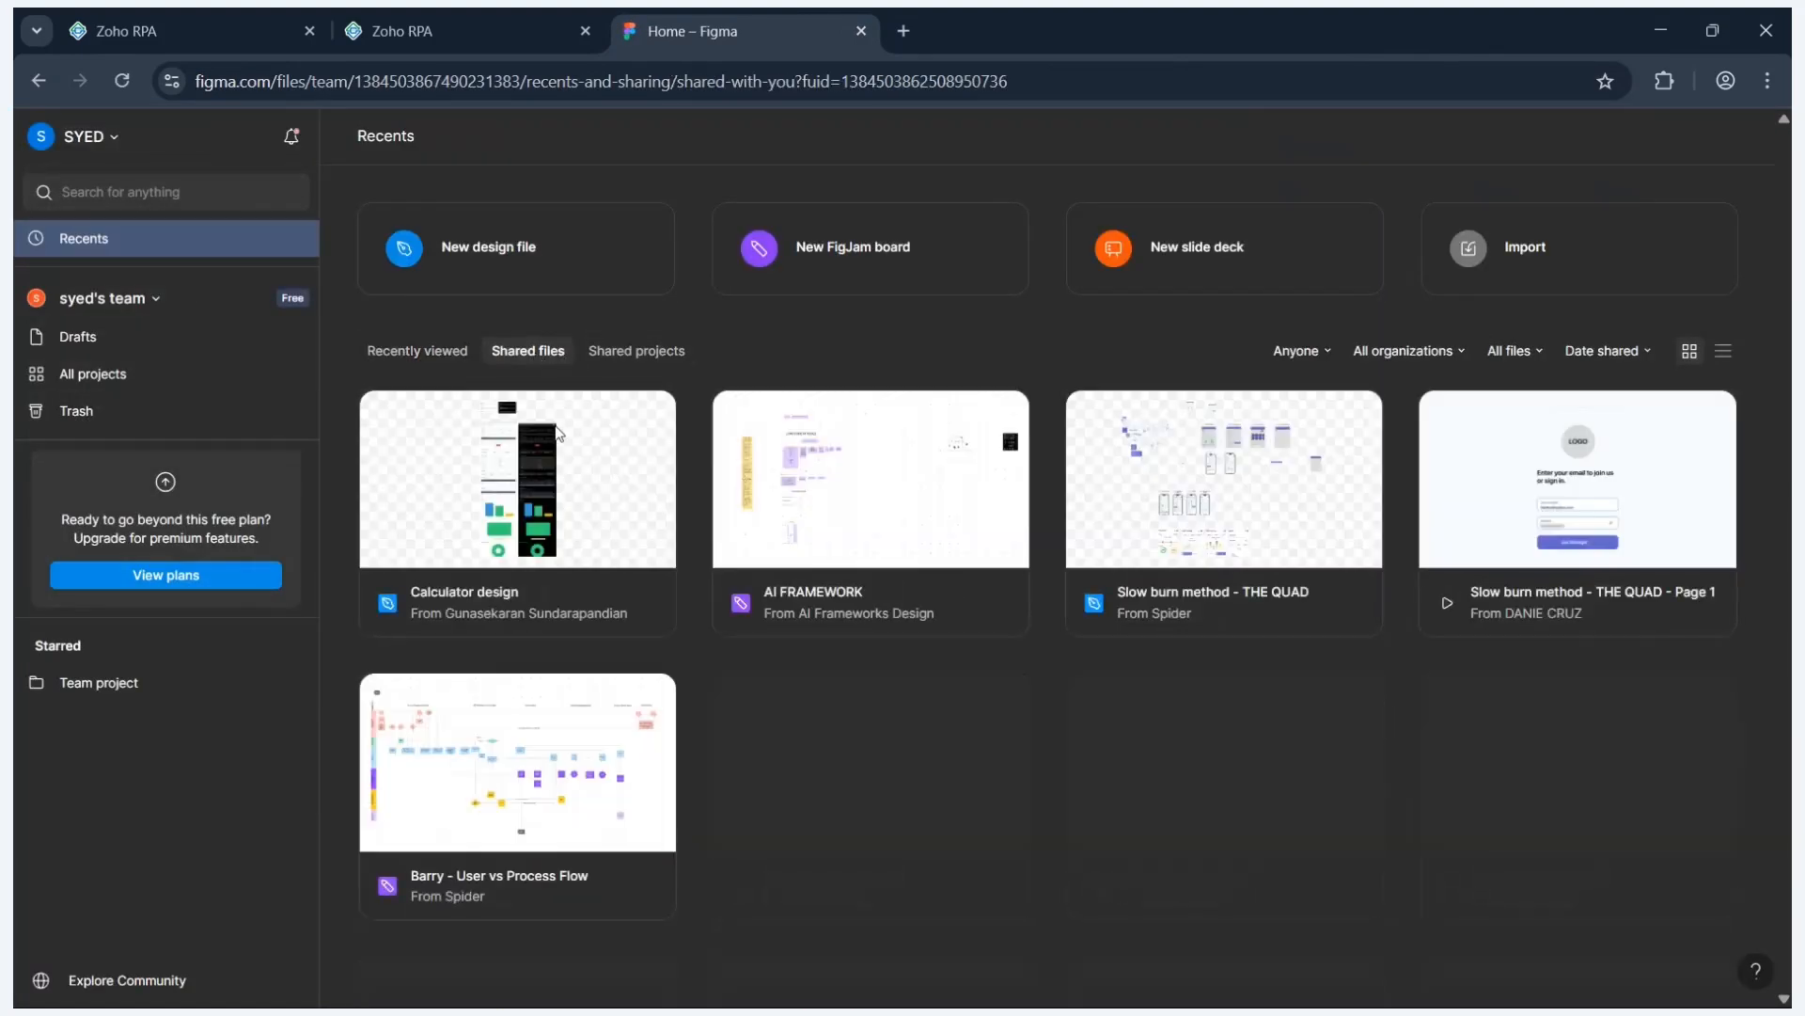
{"action": "left_click", "coordinate": [639, 513]}
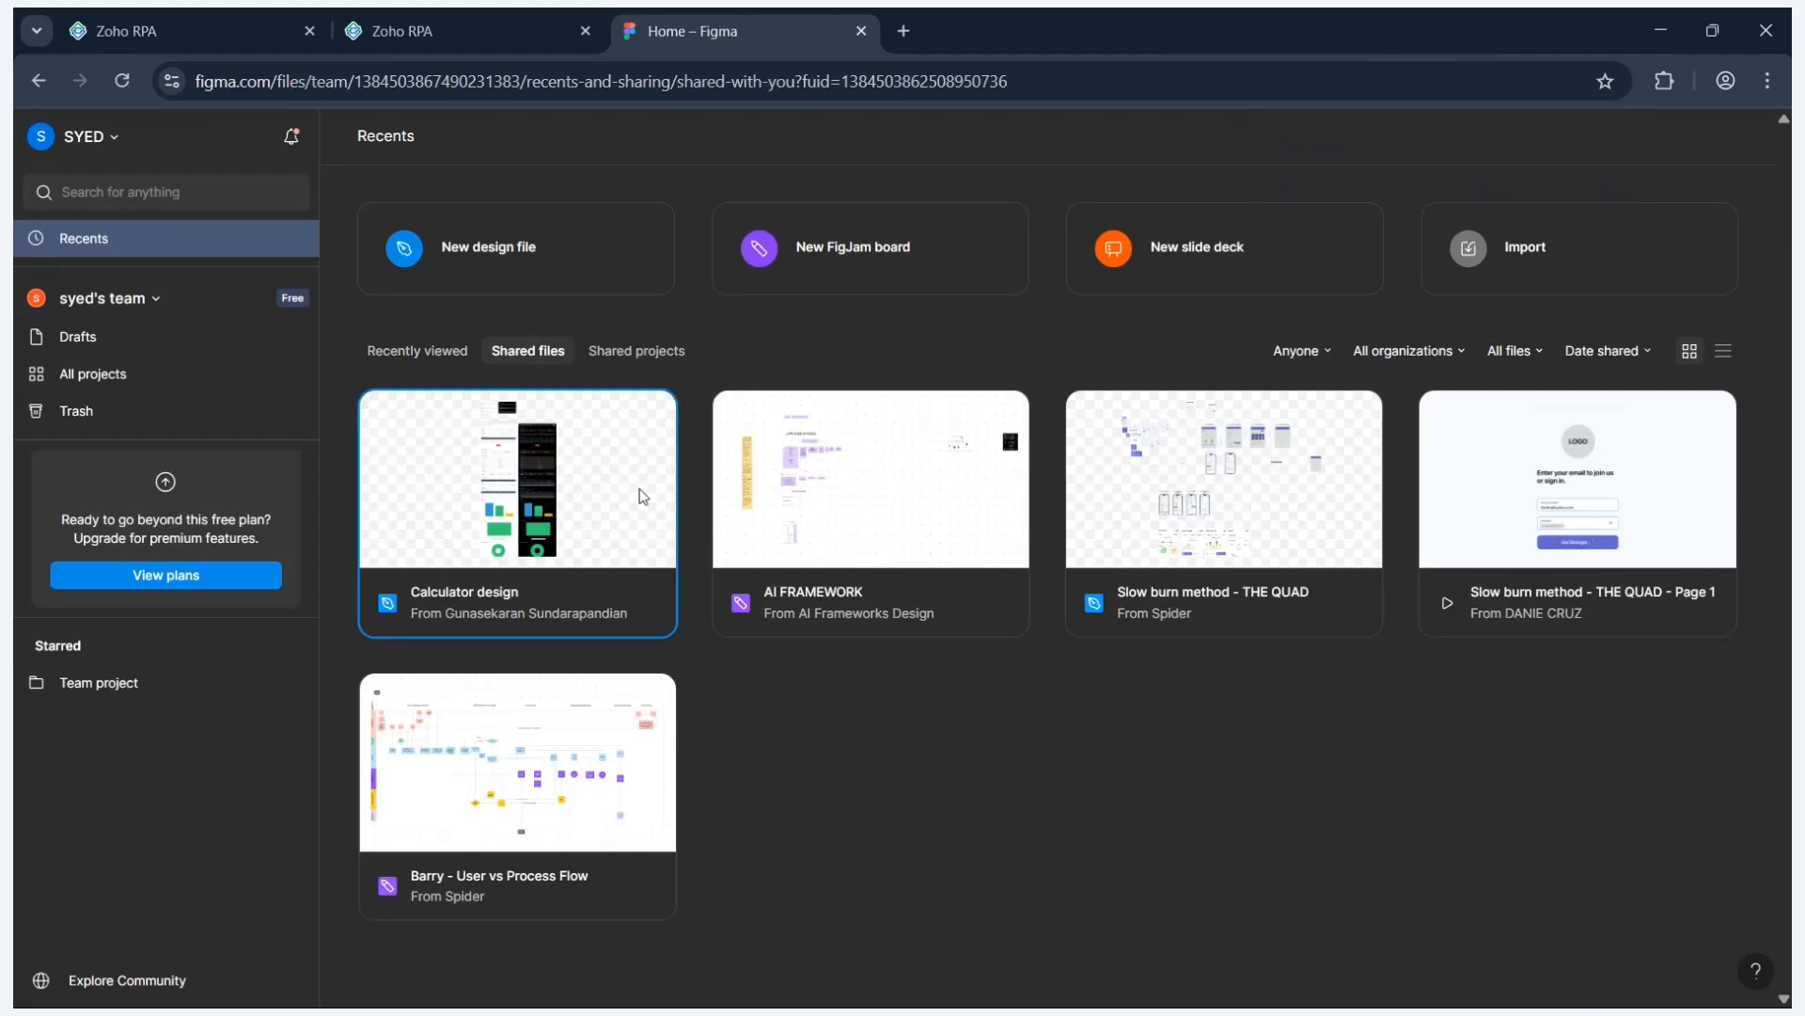
{"action": "double_click", "coordinate": [642, 496]}
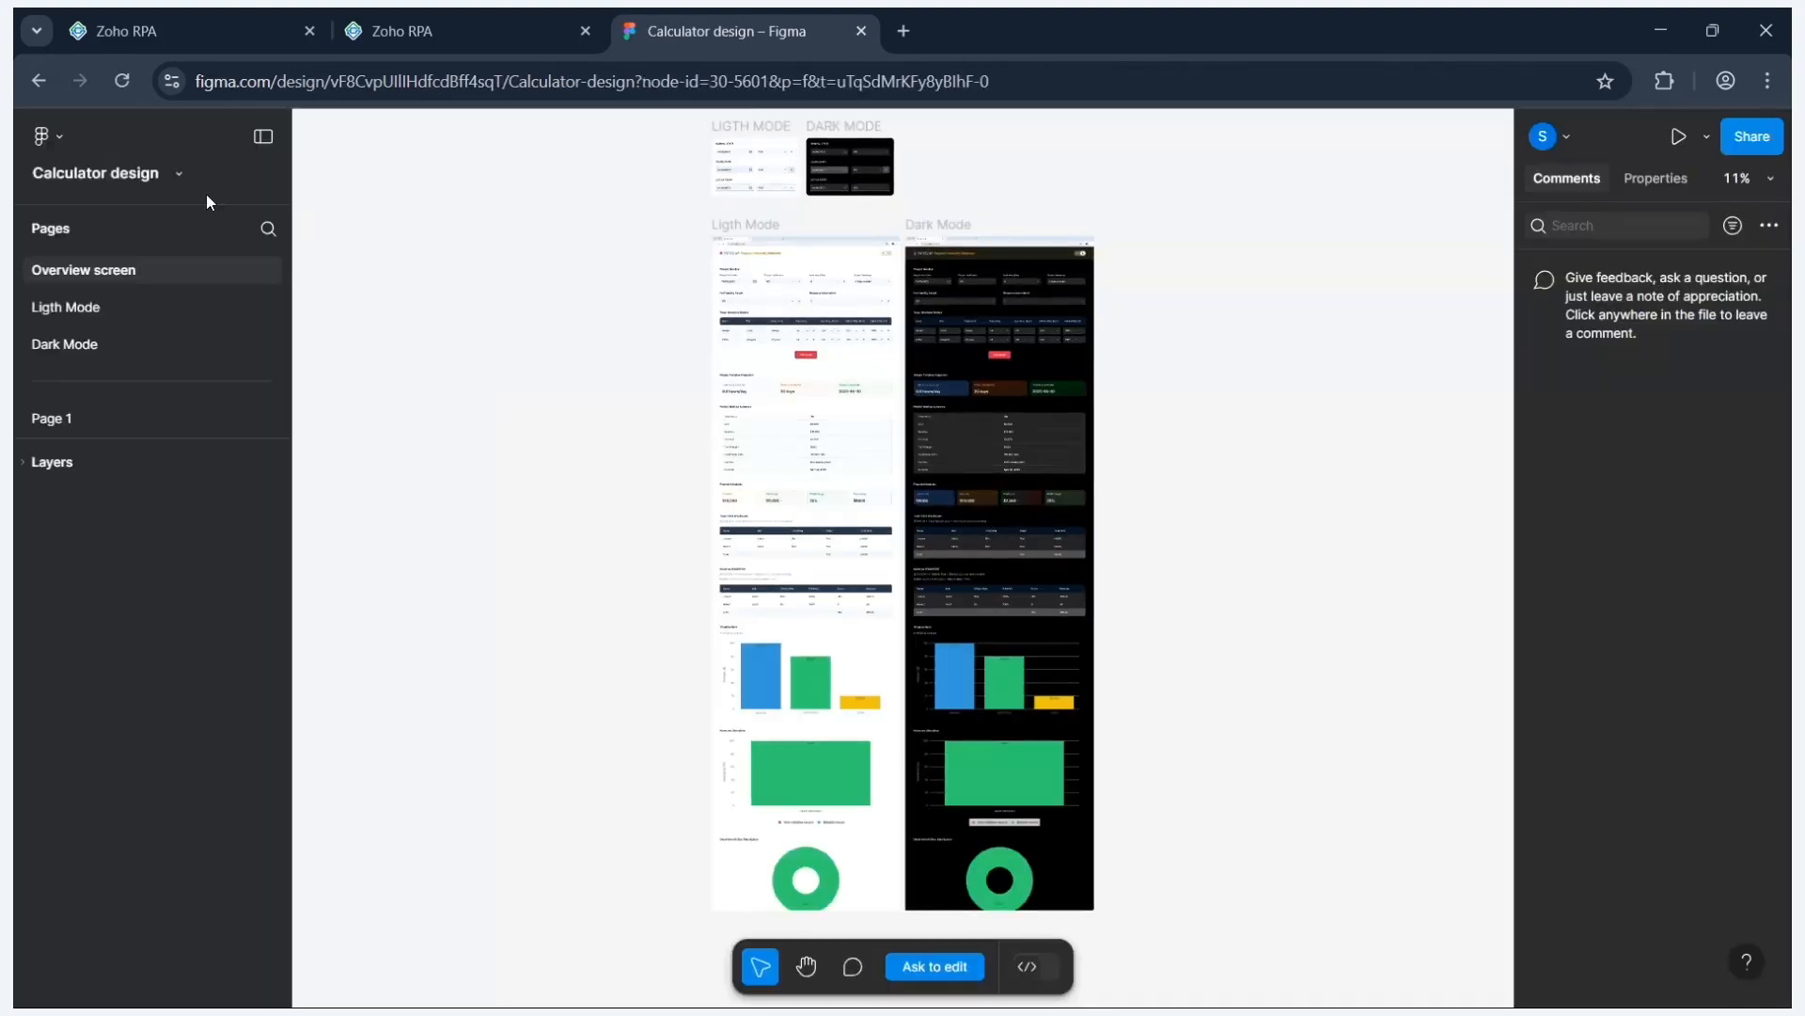
- Export all six frames of Calculator design from the main menu's export options
{"action": "left_click", "coordinate": [64, 137]}
{"action": "mouse_move", "coordinate": [166, 282]}
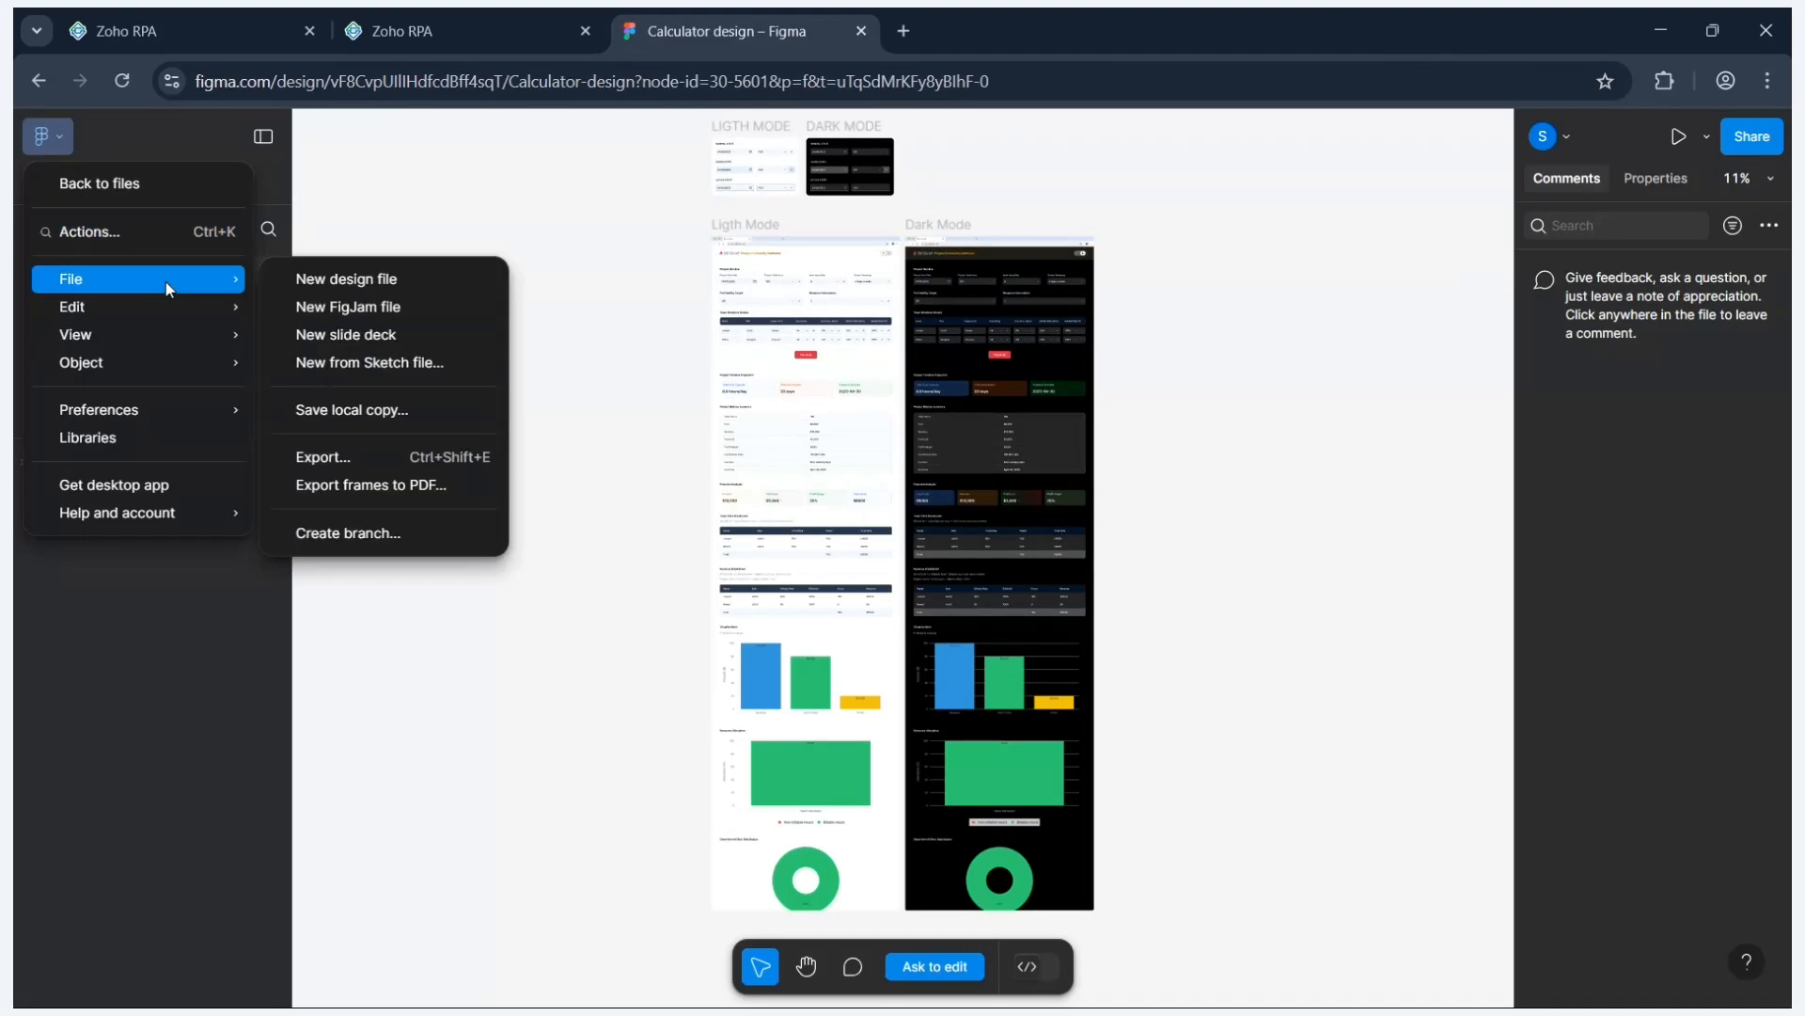
{"action": "left_click", "coordinate": [386, 456]}
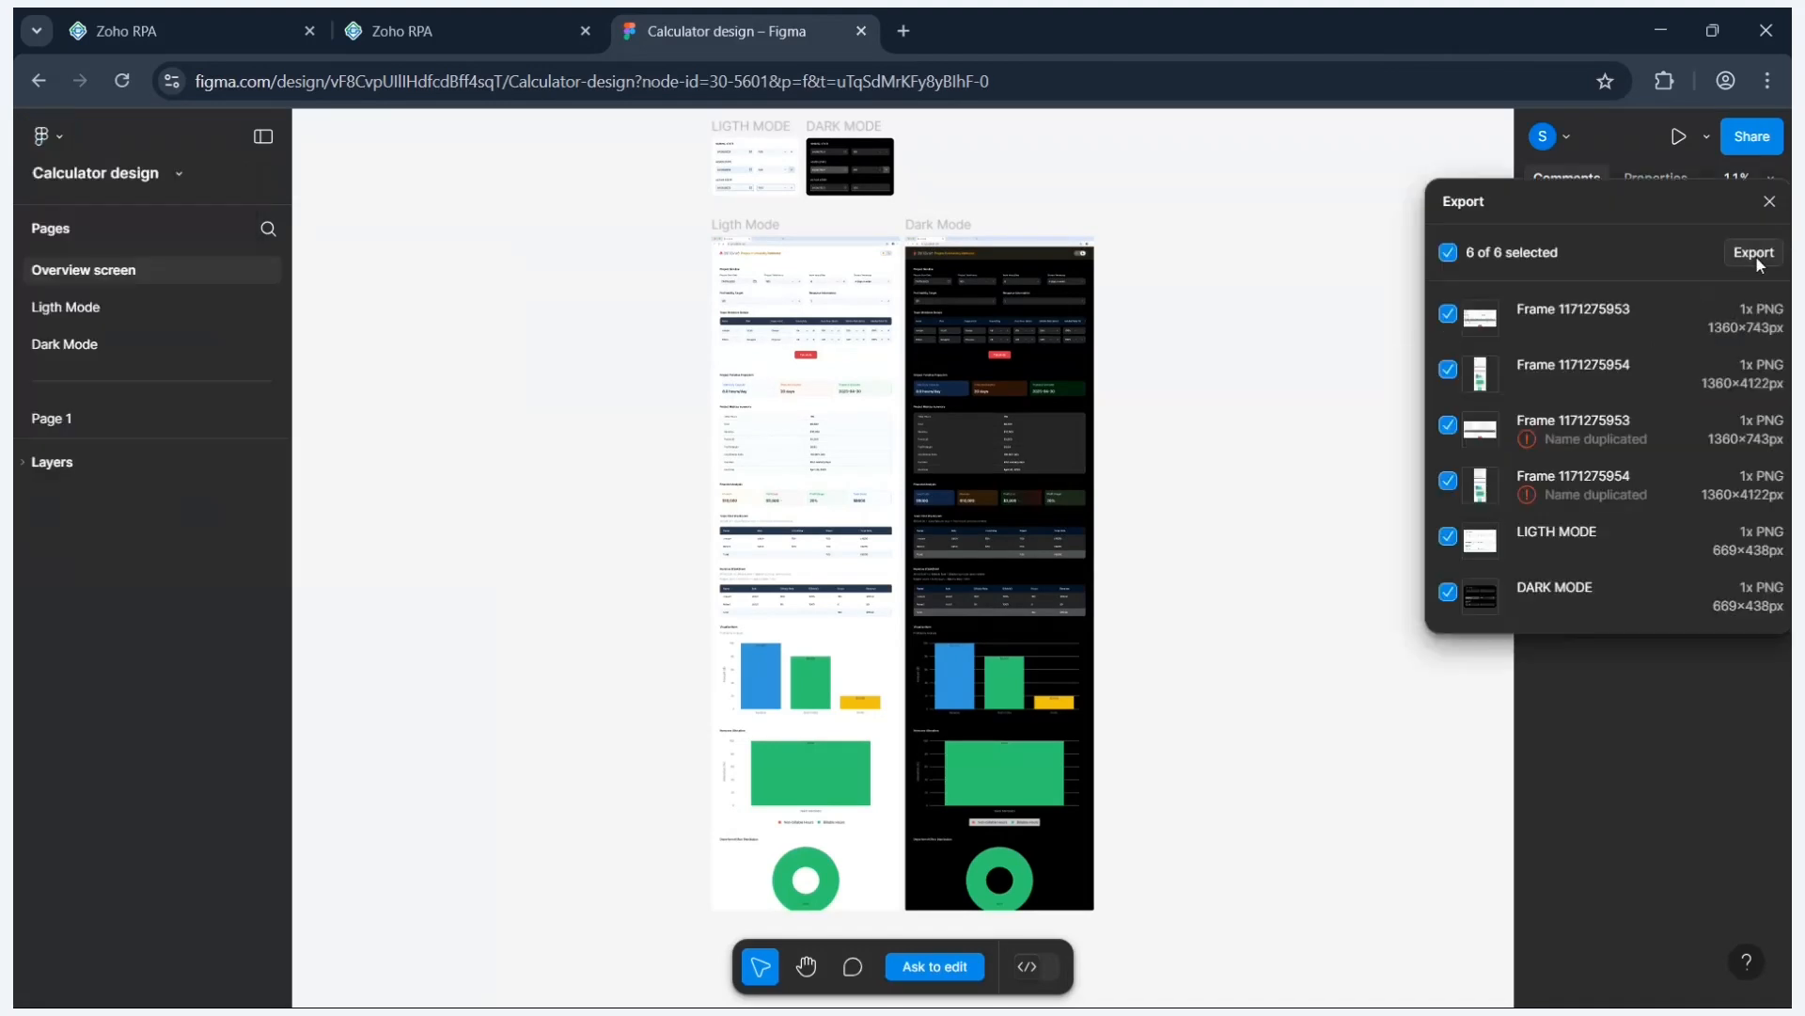
{"action": "left_click", "coordinate": [1755, 253]}
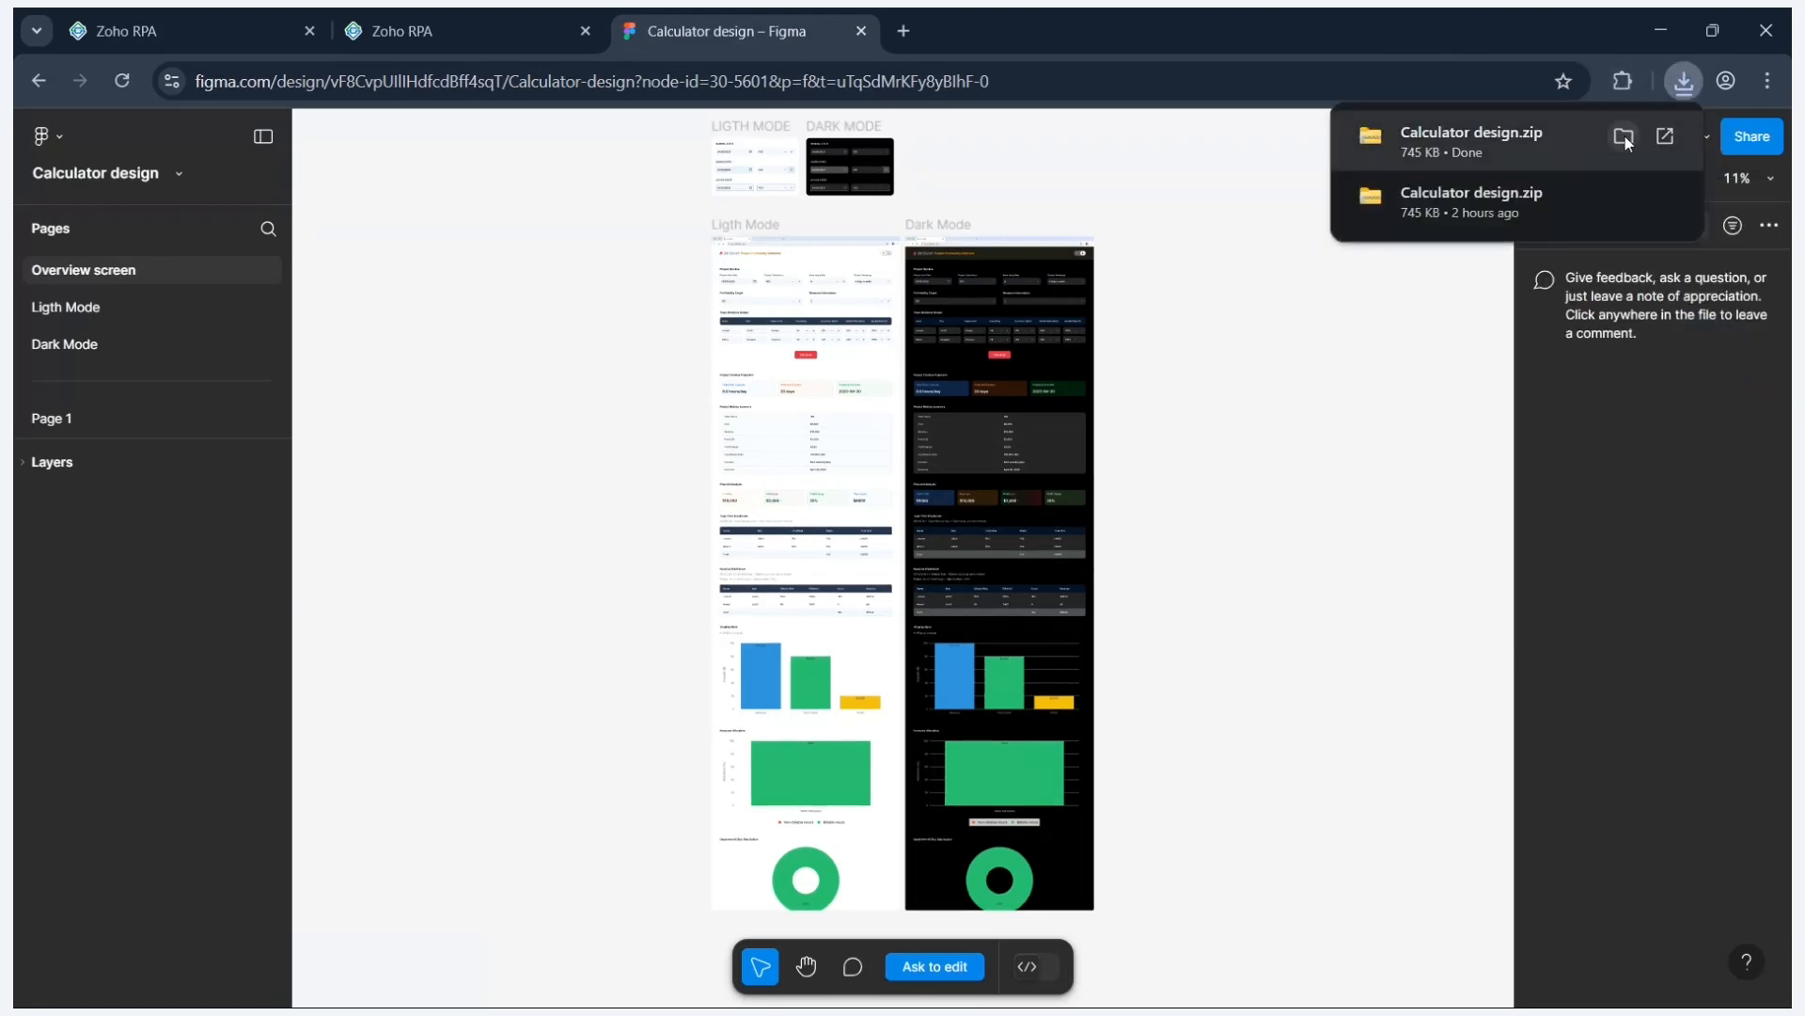
- Show the downloaded Calculator design zip in Downloads, then close File Explorer
{"action": "left_click", "coordinate": [1624, 138]}
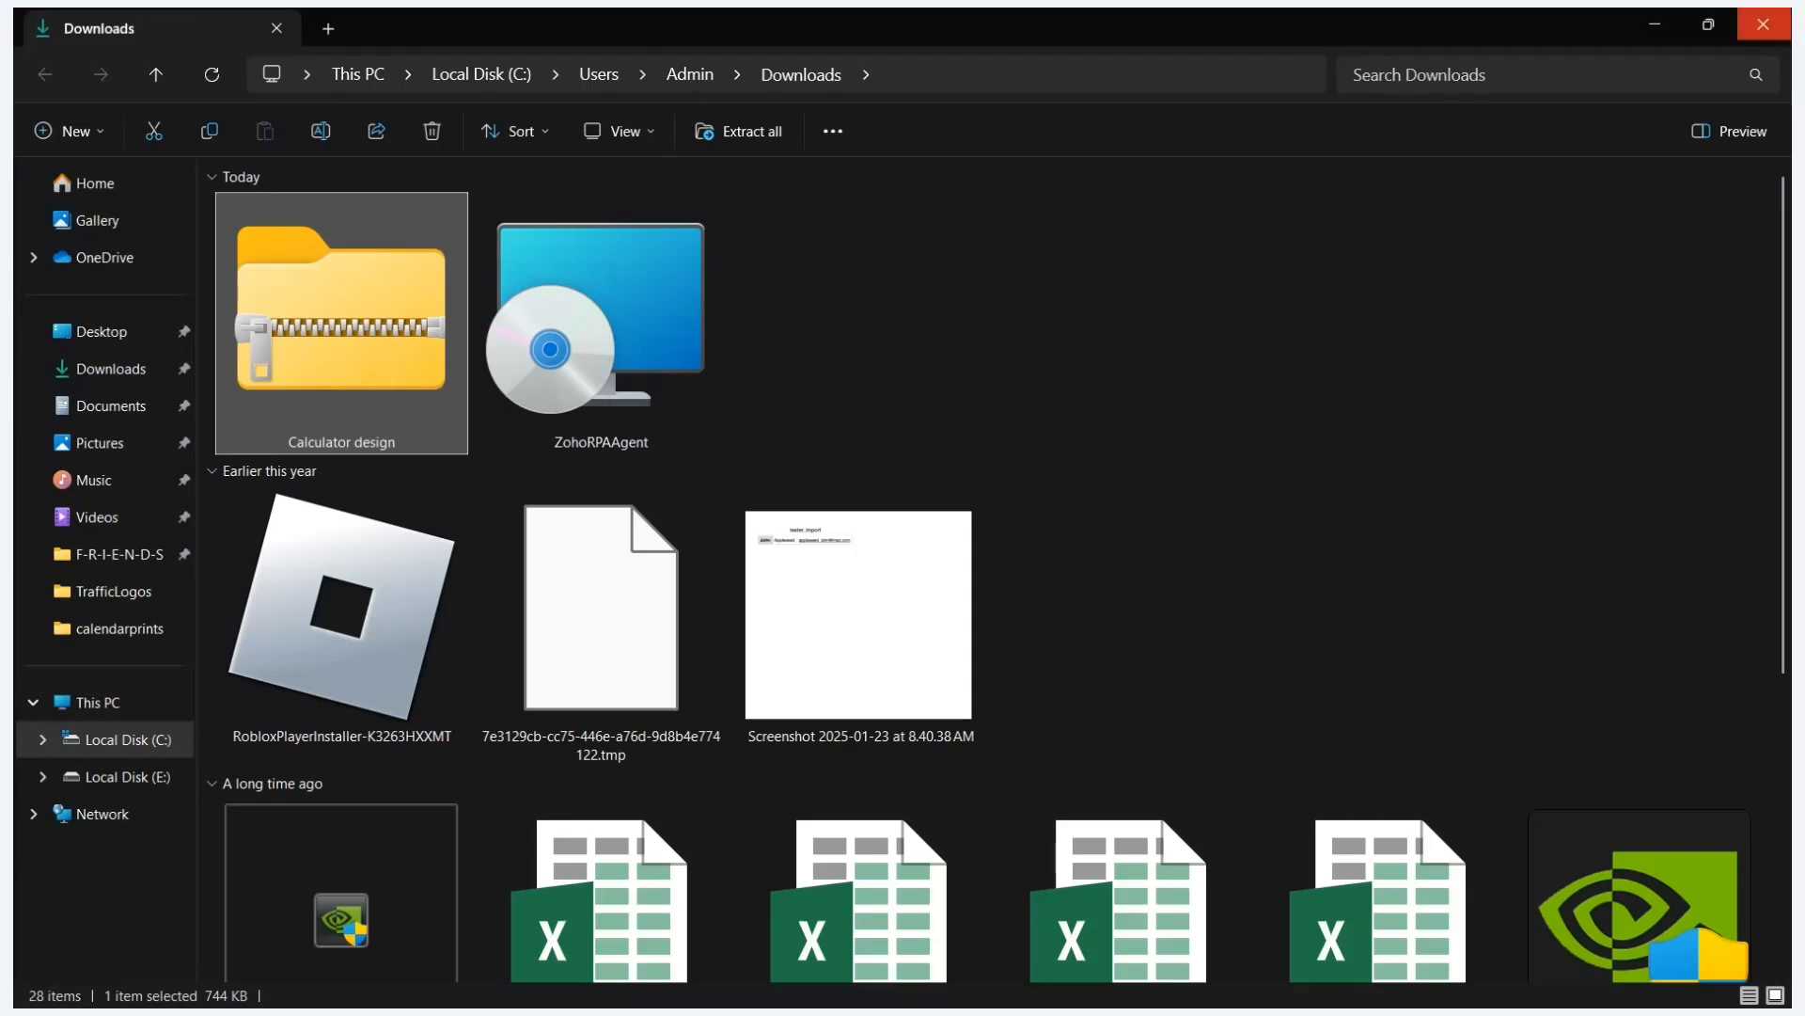
{"action": "left_click", "coordinate": [1763, 23]}
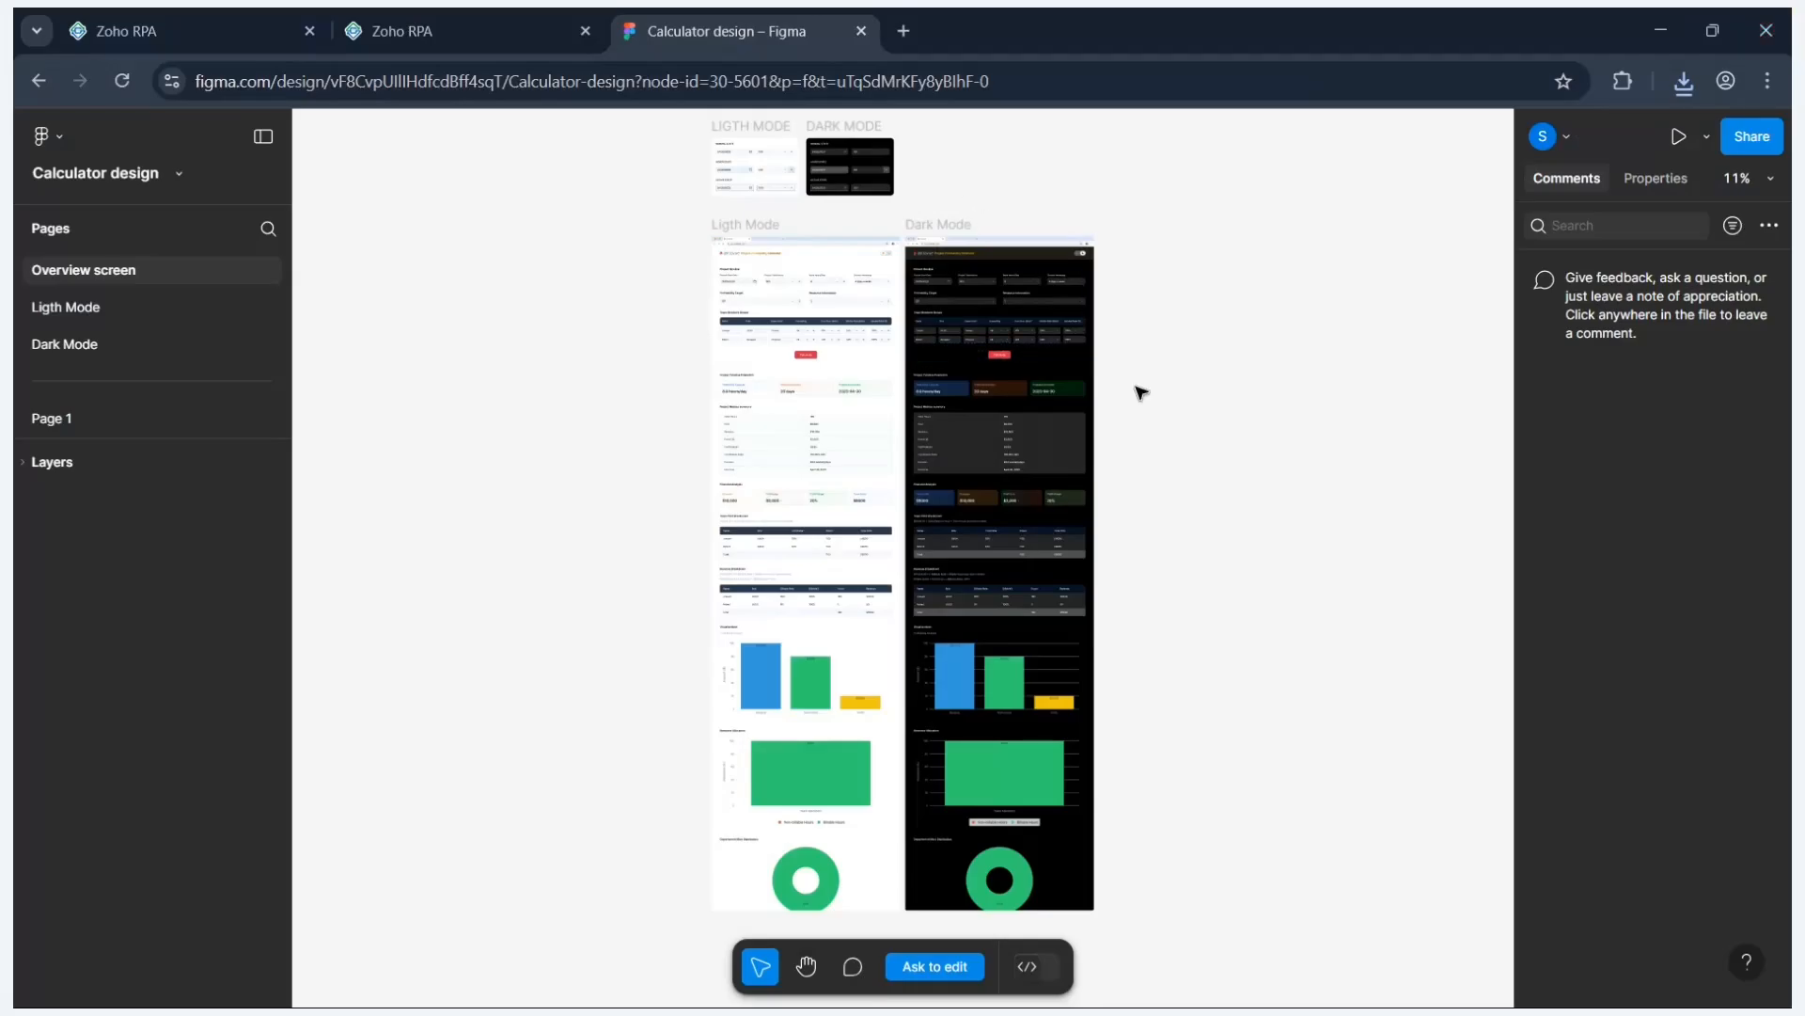
{"action": "scroll", "coordinate": [1154, 402], "scroll_direction": "up", "scroll_amount": 1}
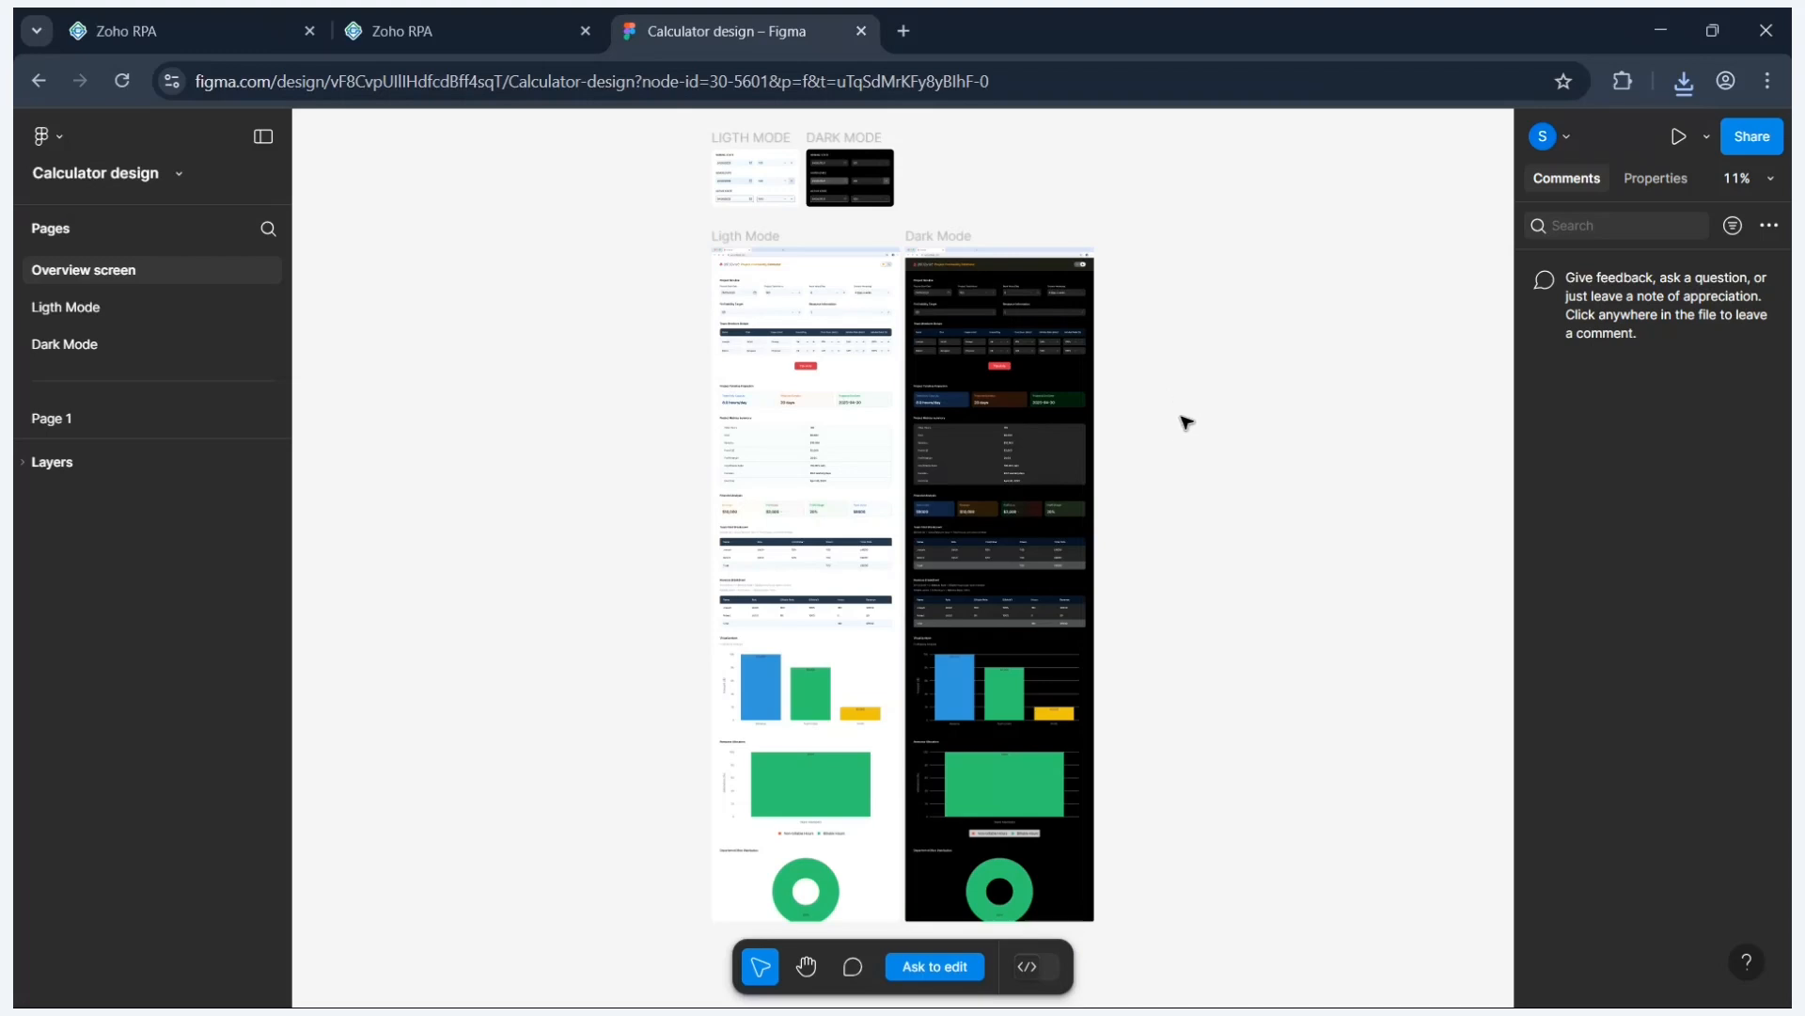
- Close the Figma tab and switch to the Make Downloads flow builder
{"action": "left_click", "coordinate": [860, 31]}
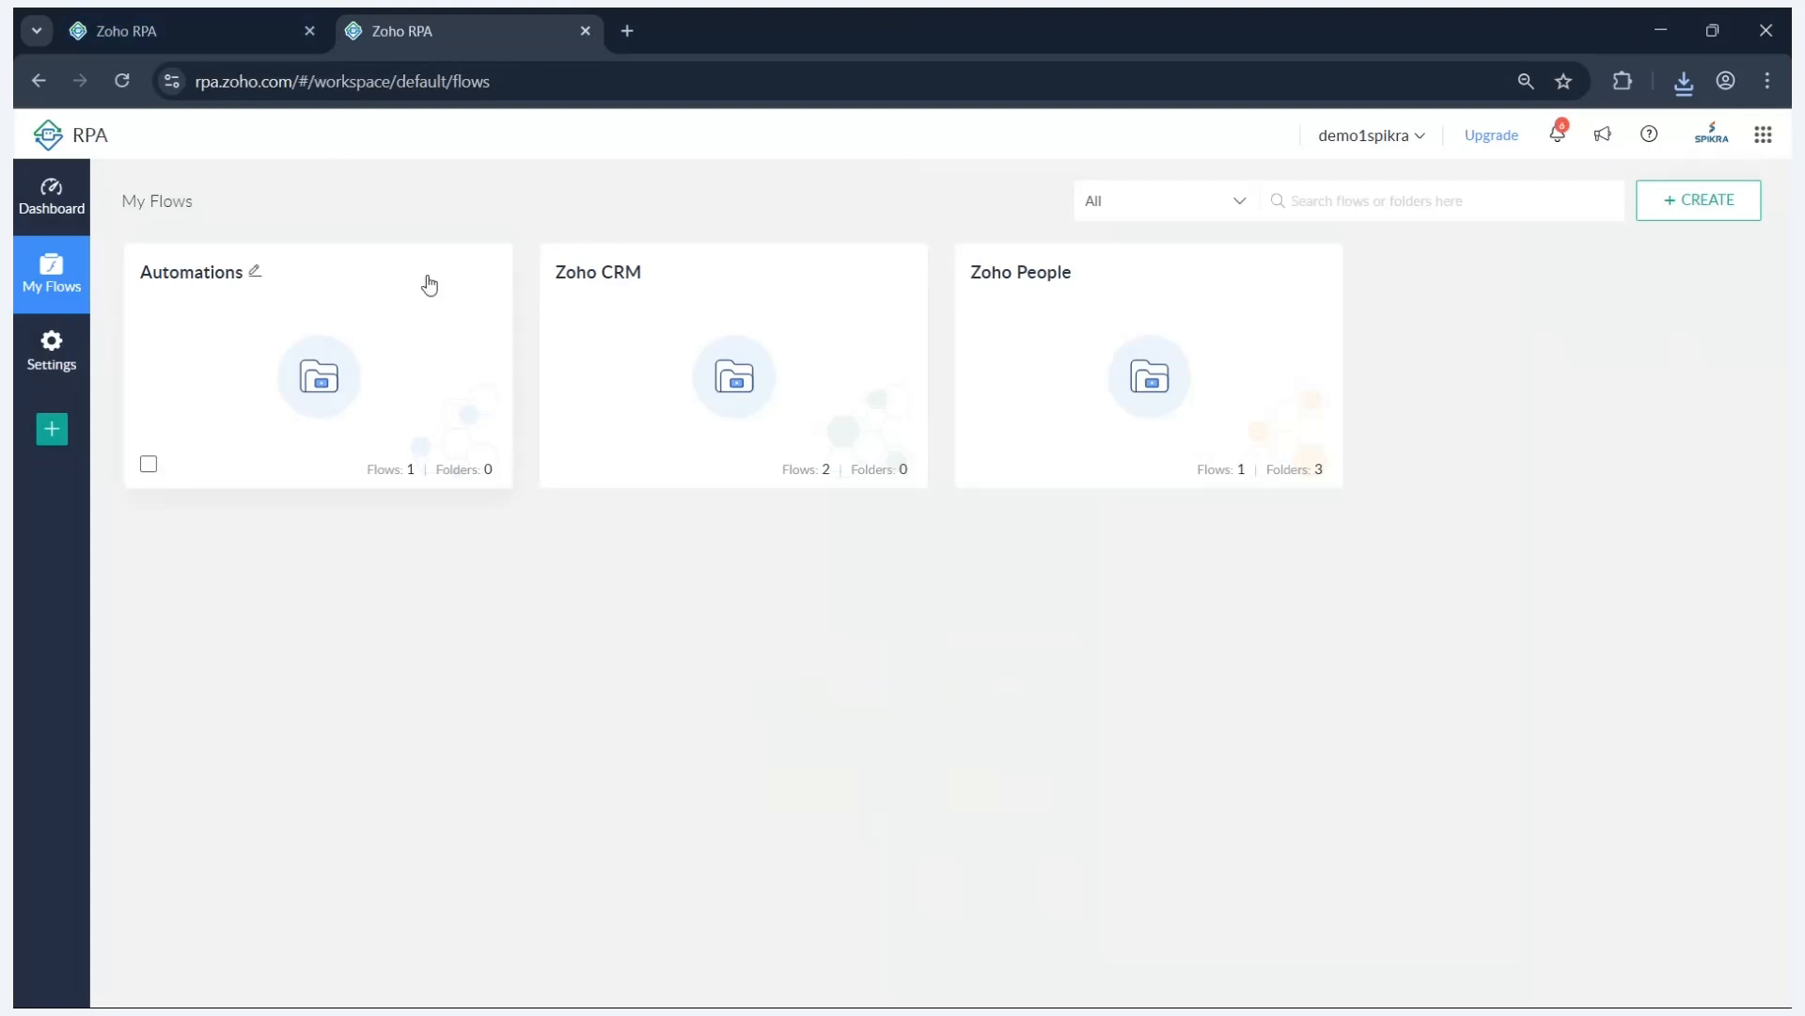
{"action": "left_click", "coordinate": [265, 12]}
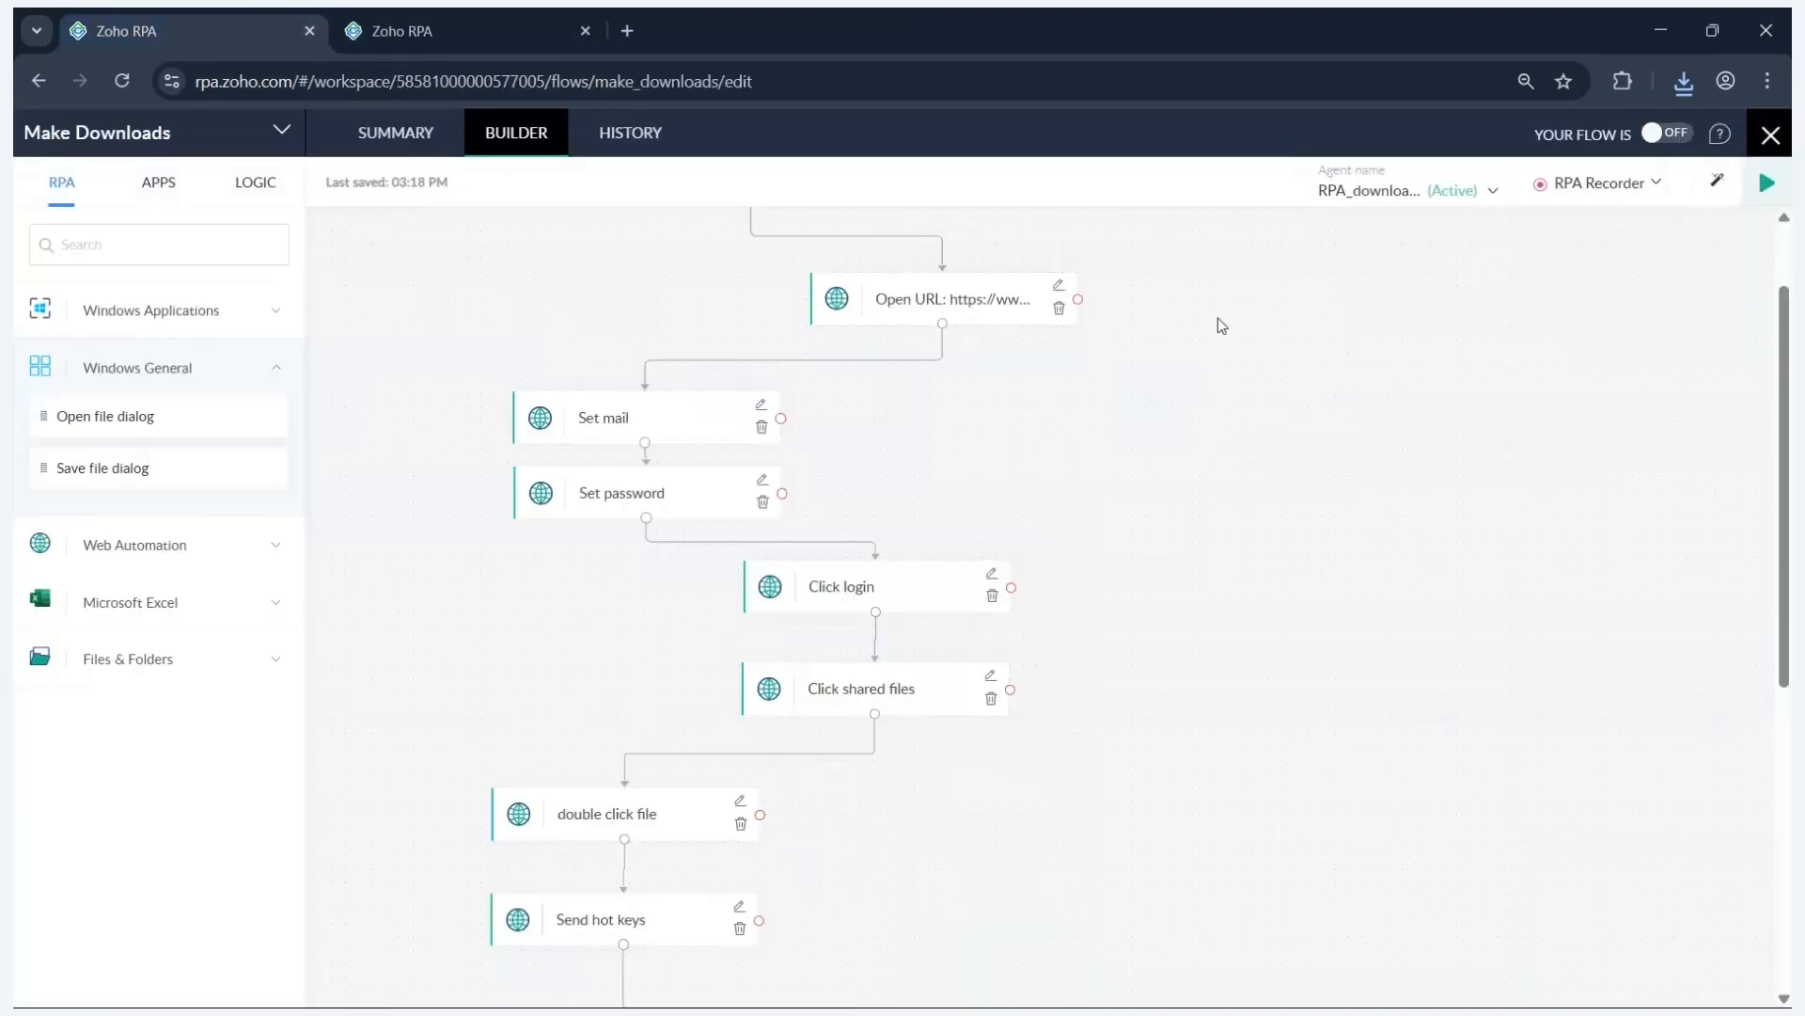
{"action": "scroll", "coordinate": [1216, 318], "scroll_direction": "up", "scroll_amount": 2}
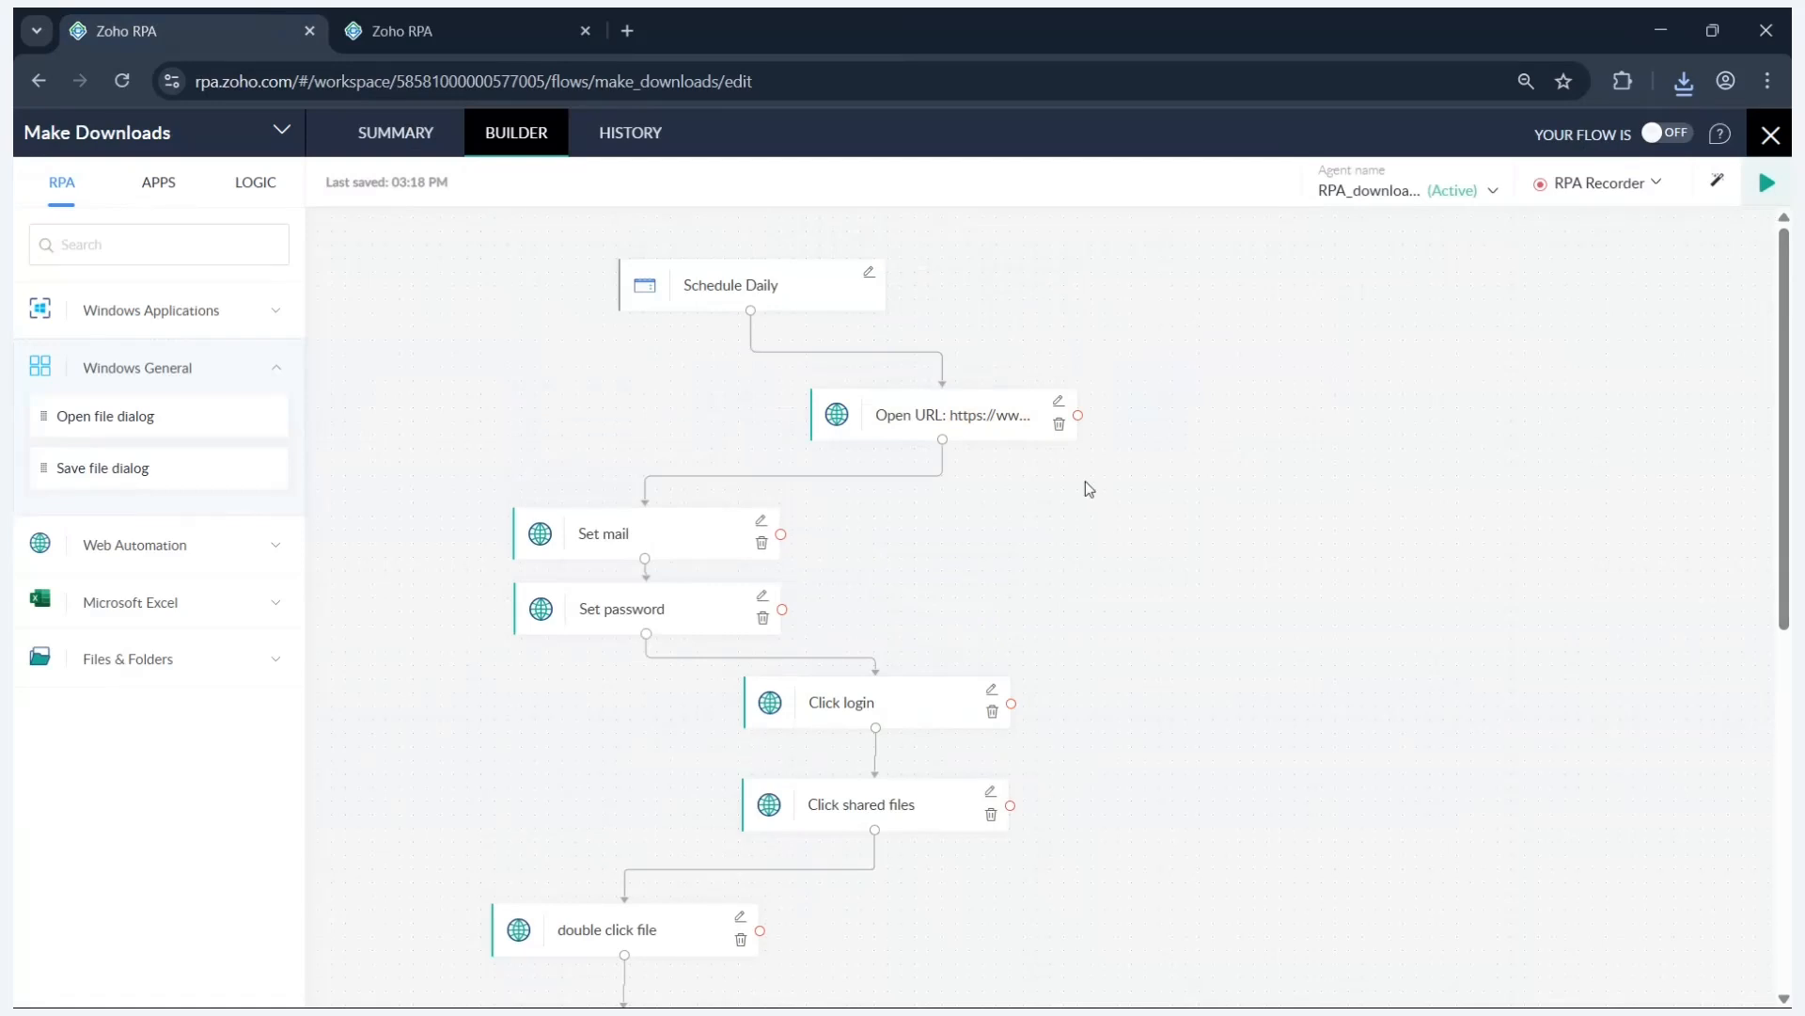
{"action": "scroll", "coordinate": [1086, 470], "scroll_direction": "down", "scroll_amount": 10}
{"action": "scroll", "coordinate": [1093, 461], "scroll_direction": "up", "scroll_amount": 5}
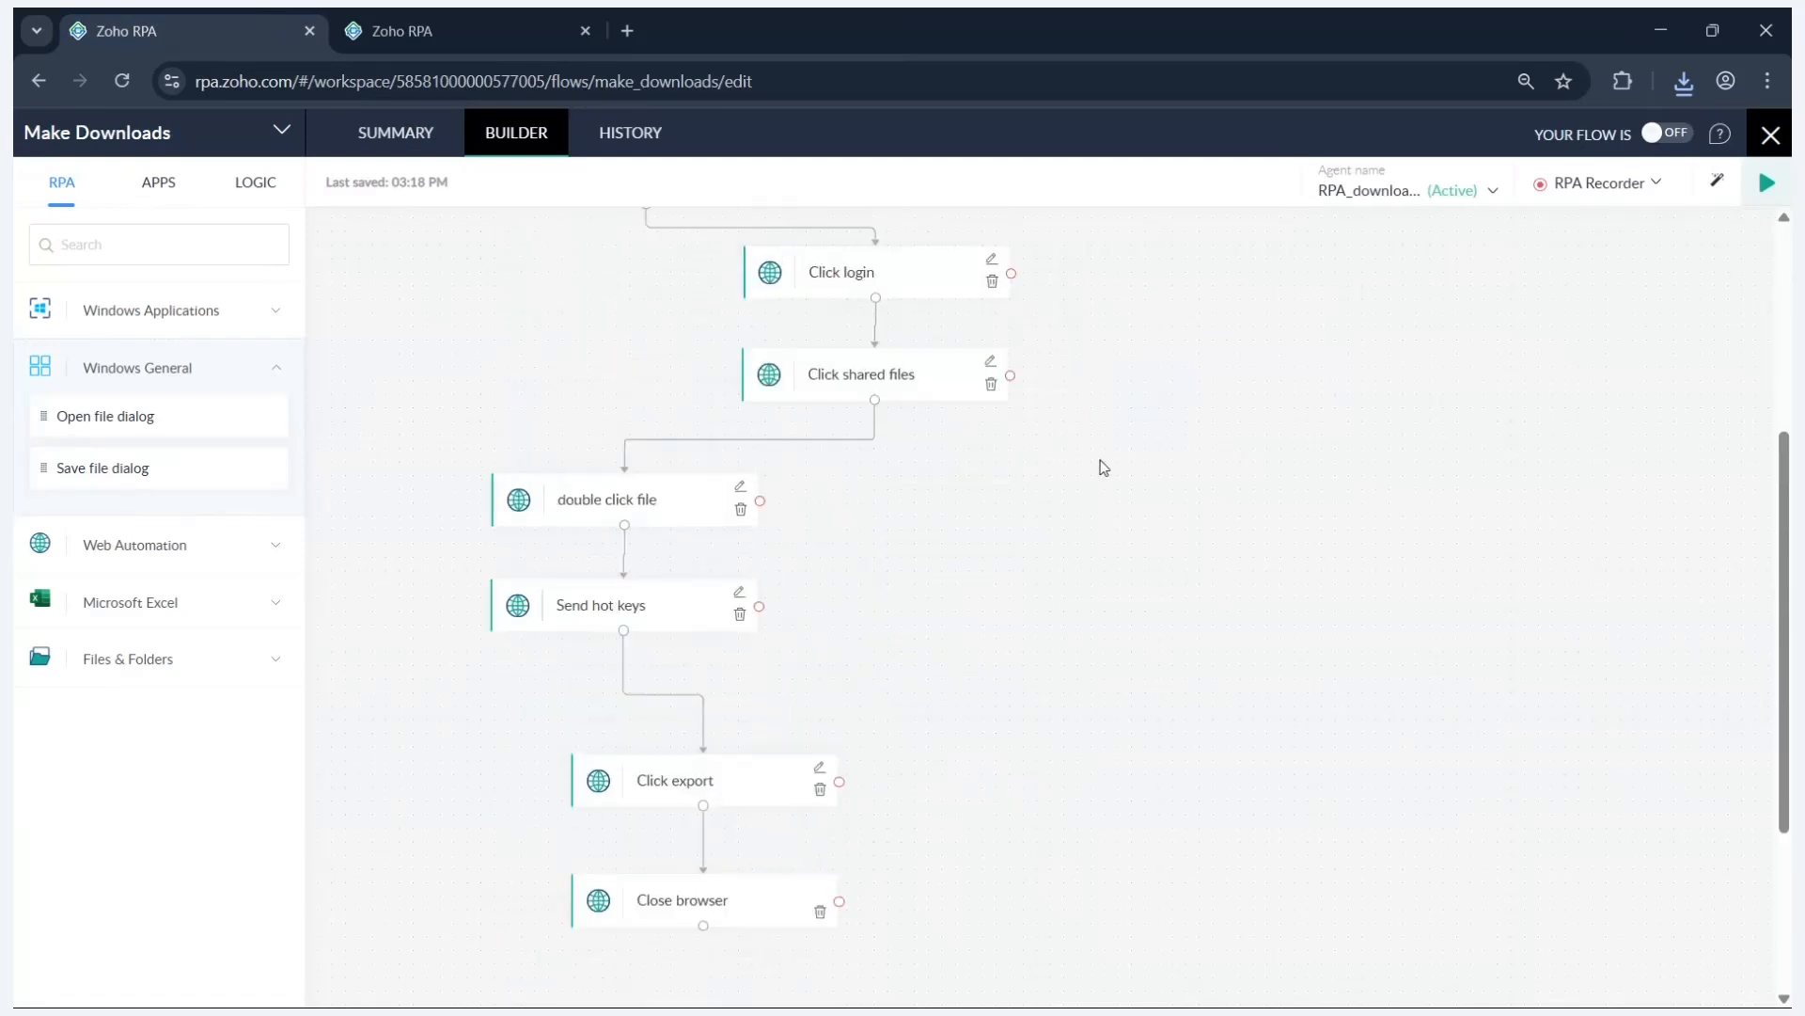
{"action": "scroll", "coordinate": [1103, 468], "scroll_direction": "up", "scroll_amount": 6}
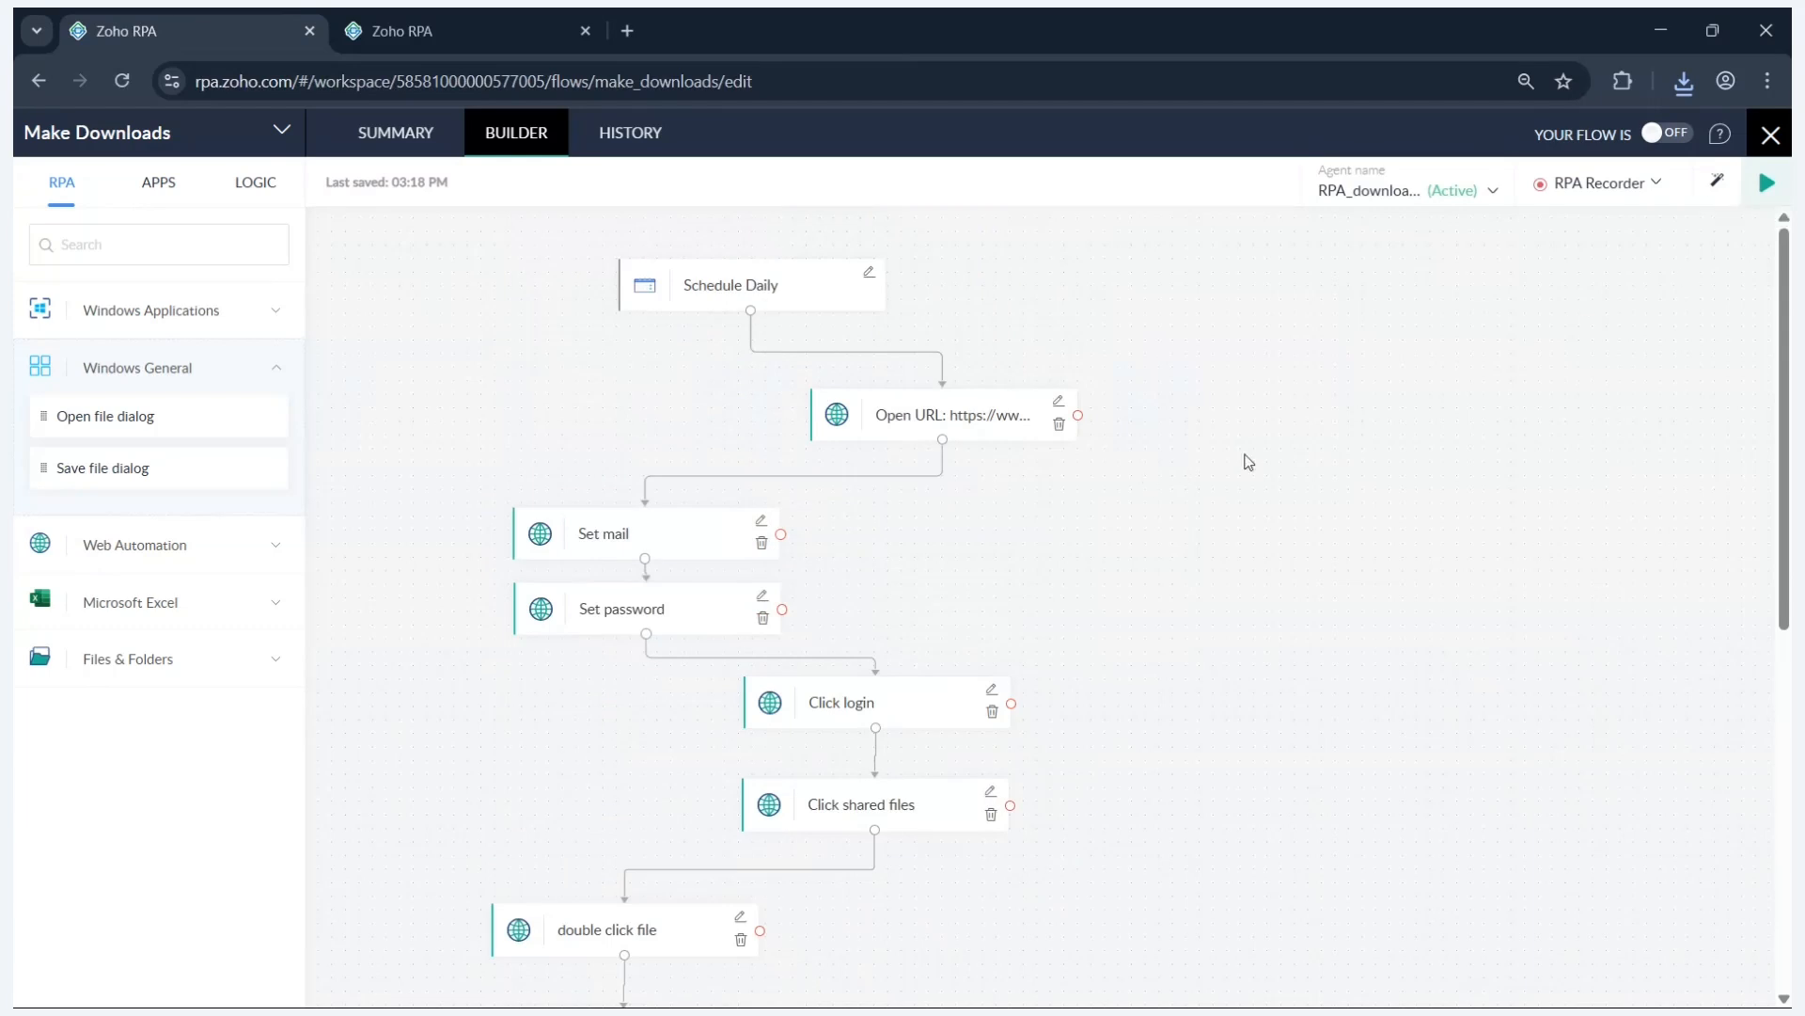
- Open the Schedule Daily trigger settings and close them unchanged
{"action": "left_click", "coordinate": [870, 274]}
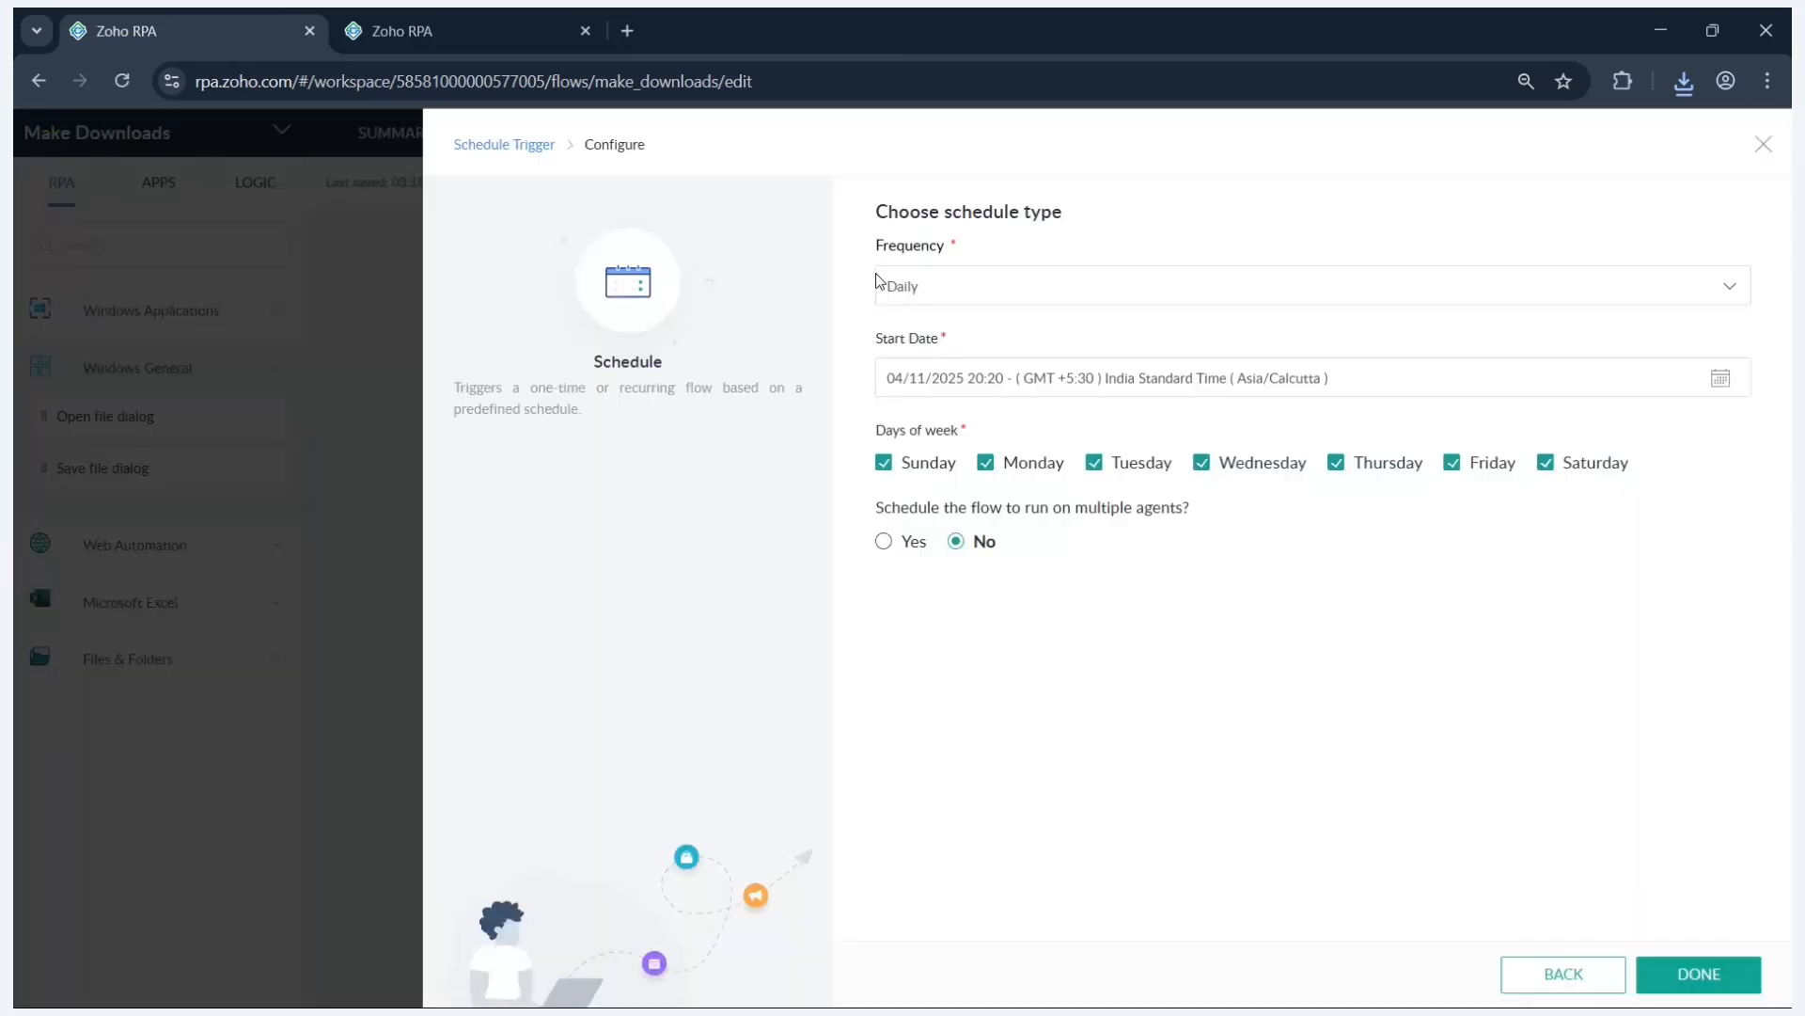
{"action": "left_click", "coordinate": [1763, 144]}
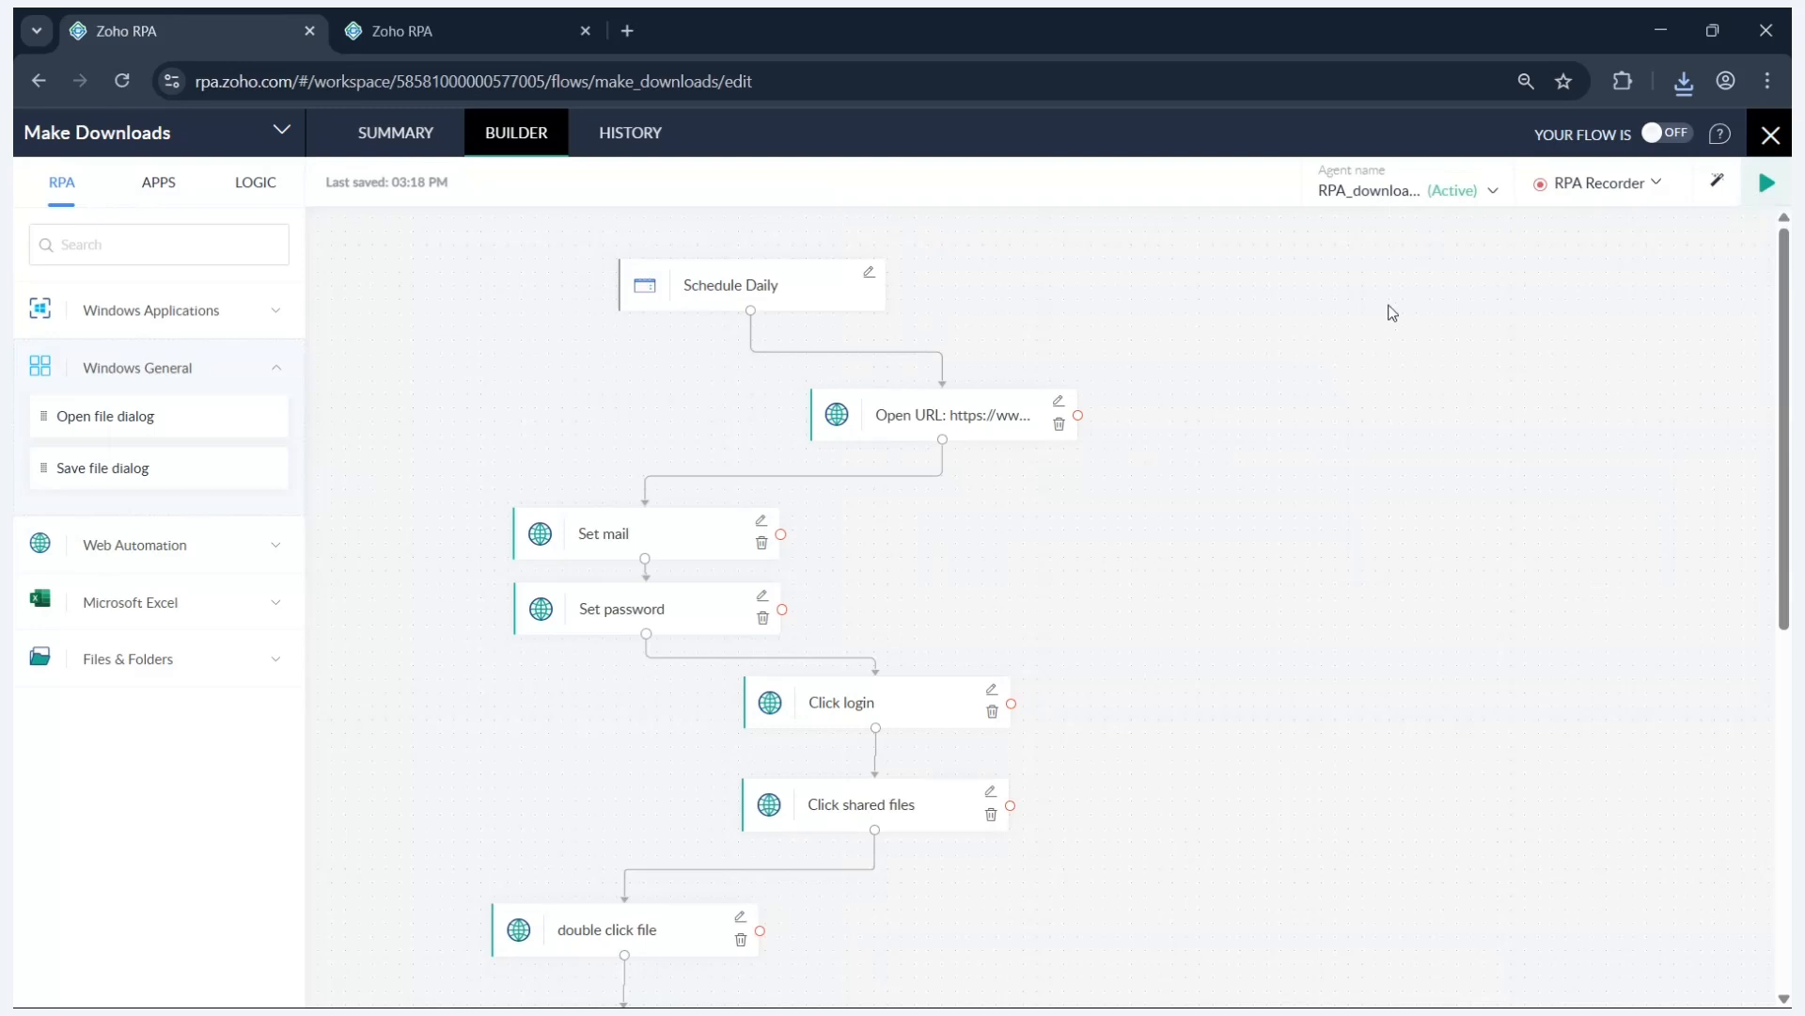
{"action": "key", "text": "alt+Tab"}
{"action": "key", "text": "alt+Tab"}
{"action": "key", "text": "alt+Tab"}
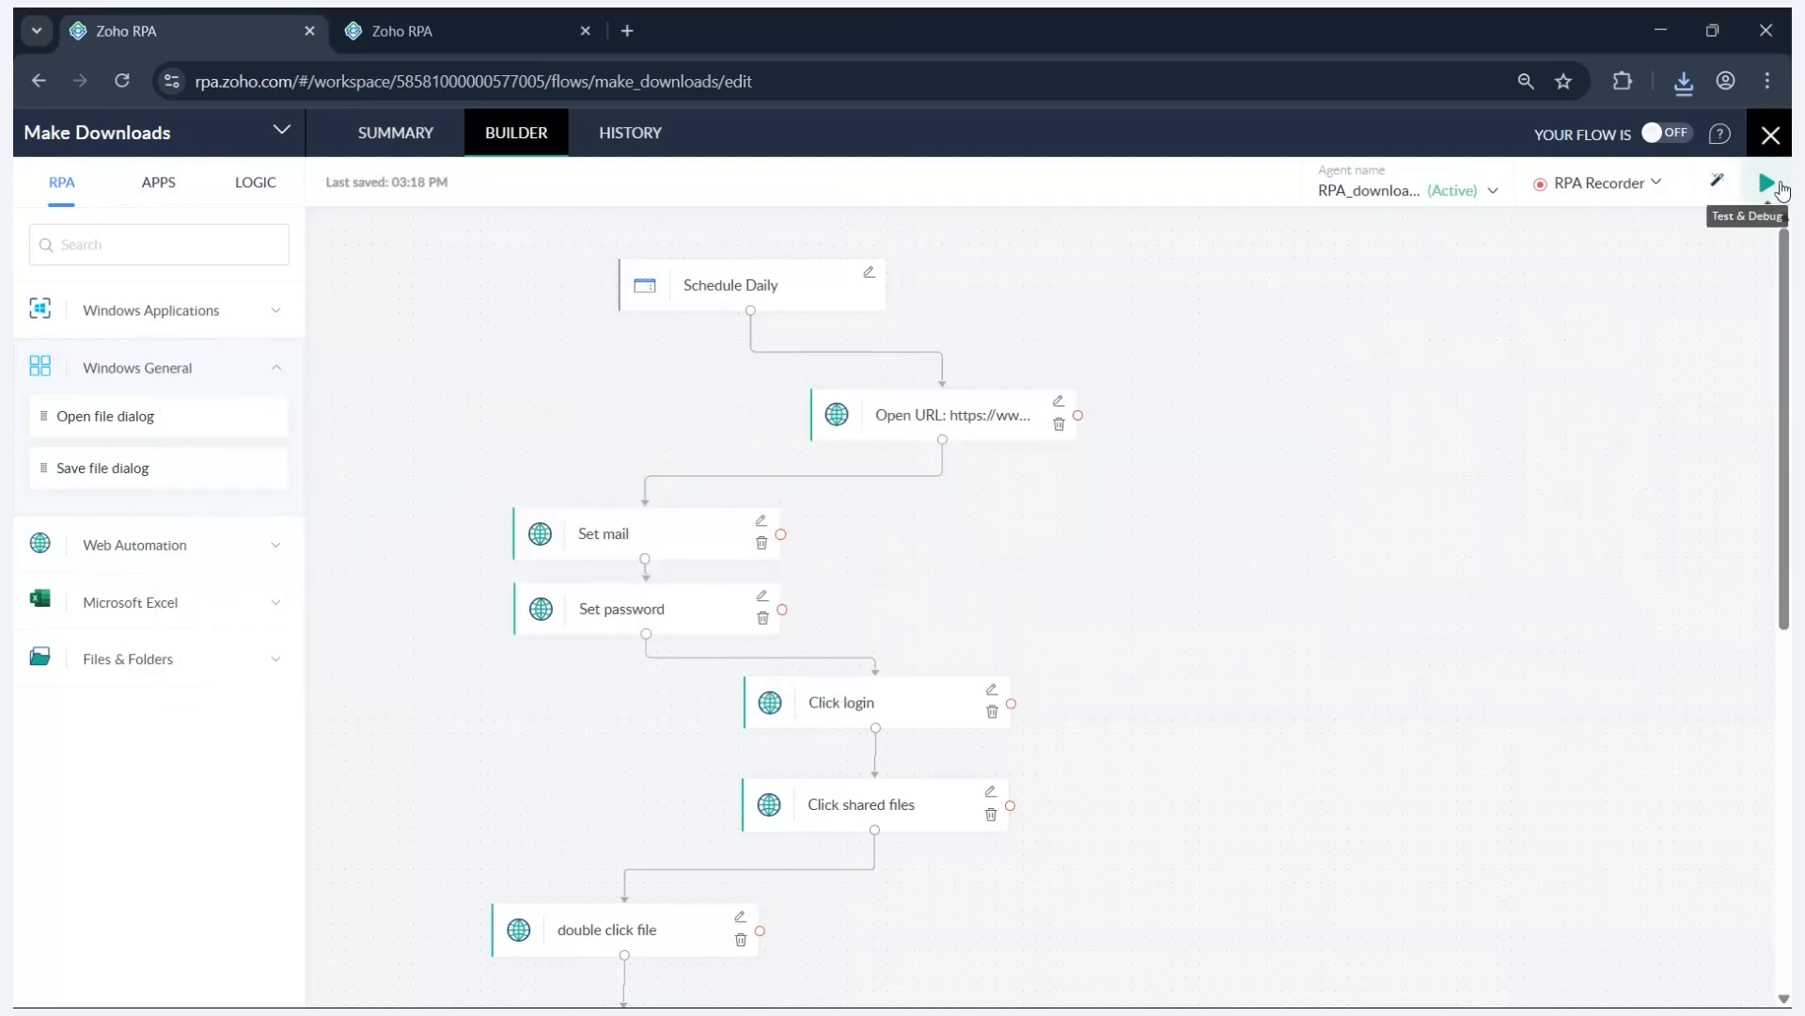
- Start a Test & Debug run of Make Downloads and watch Chrome export from Figma
{"action": "left_click", "coordinate": [1767, 184]}
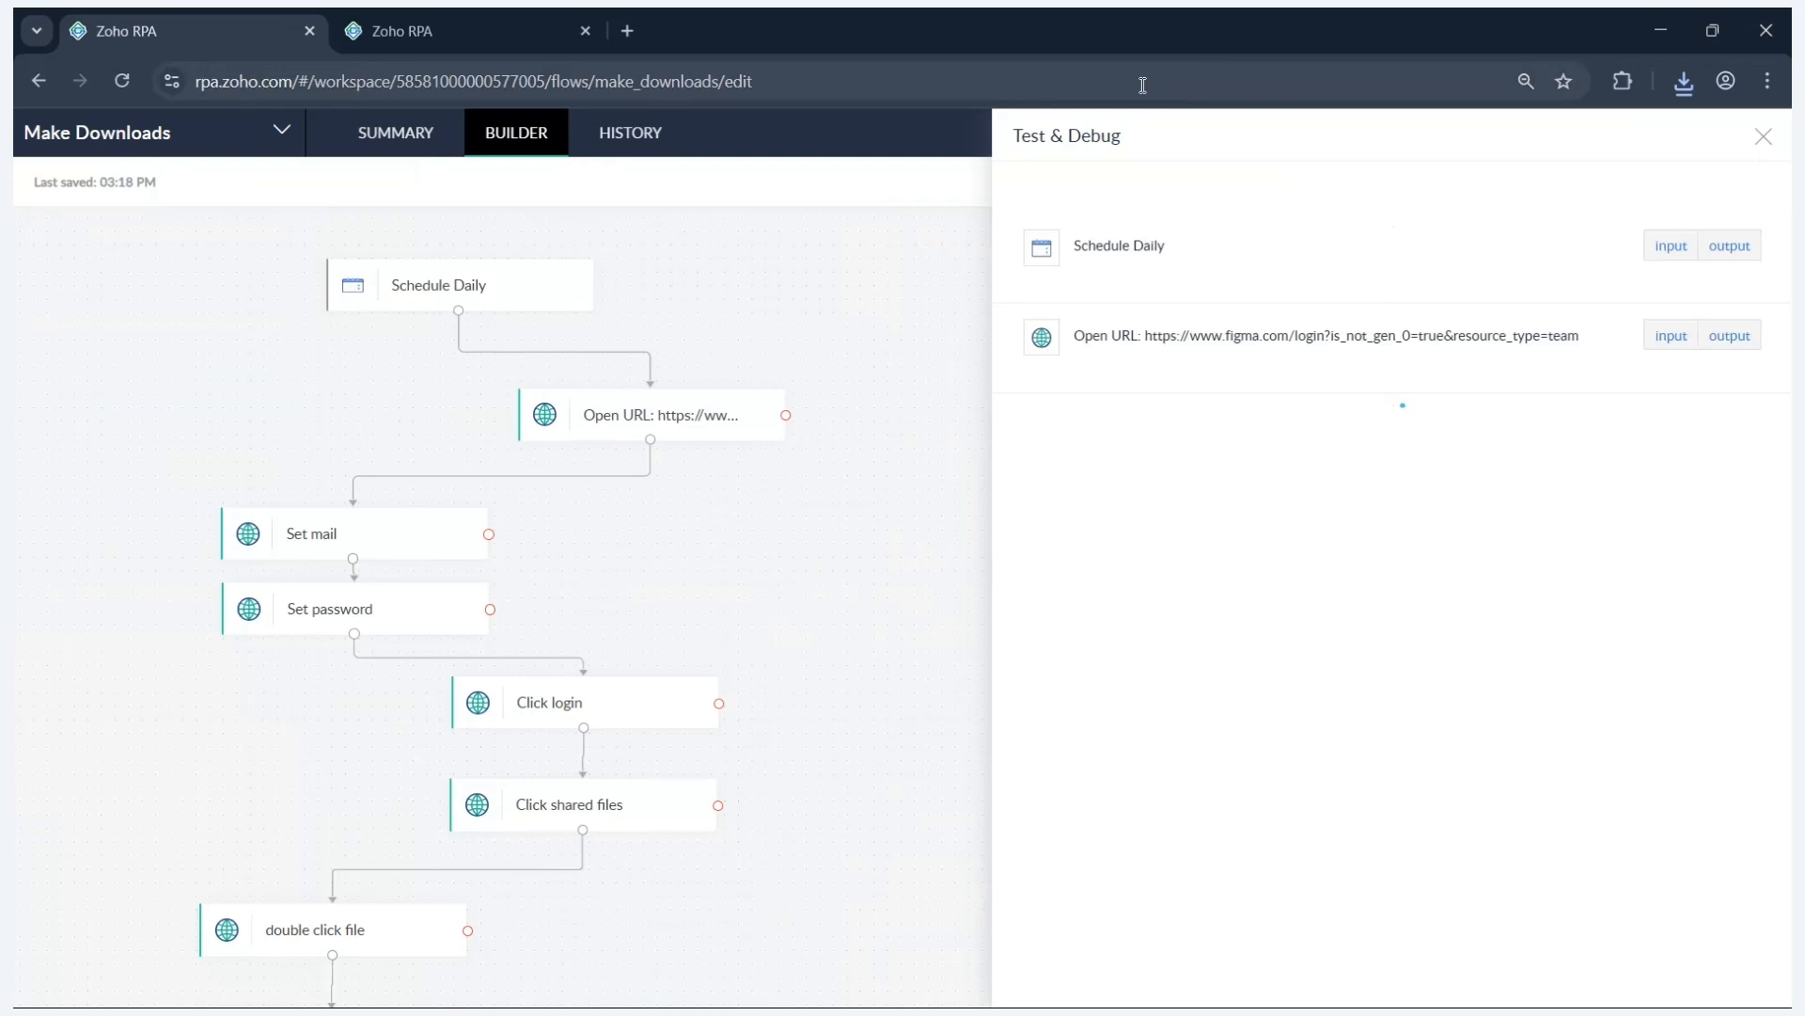
{"action": "key", "text": "alt+Tab"}
{"action": "key", "text": "alt+Tab"}
{"action": "key", "text": "alt+Tab"}
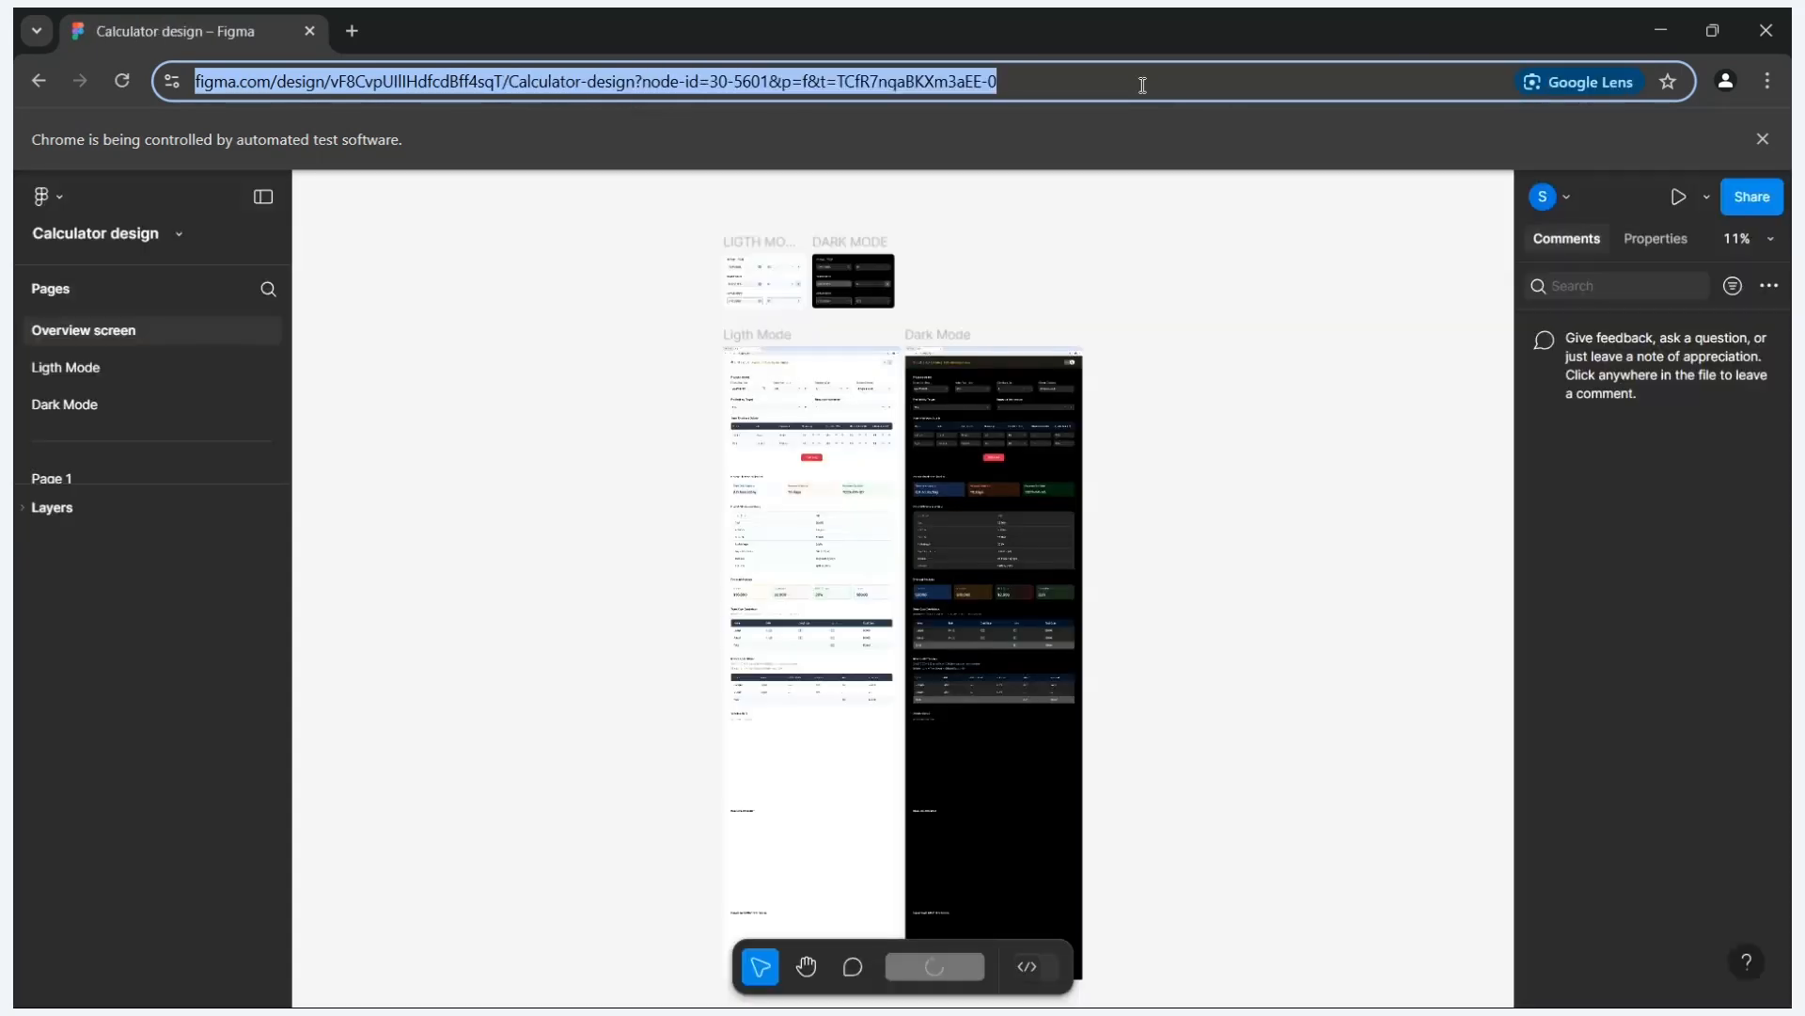
{"action": "key", "text": "ctrl+shift+e"}
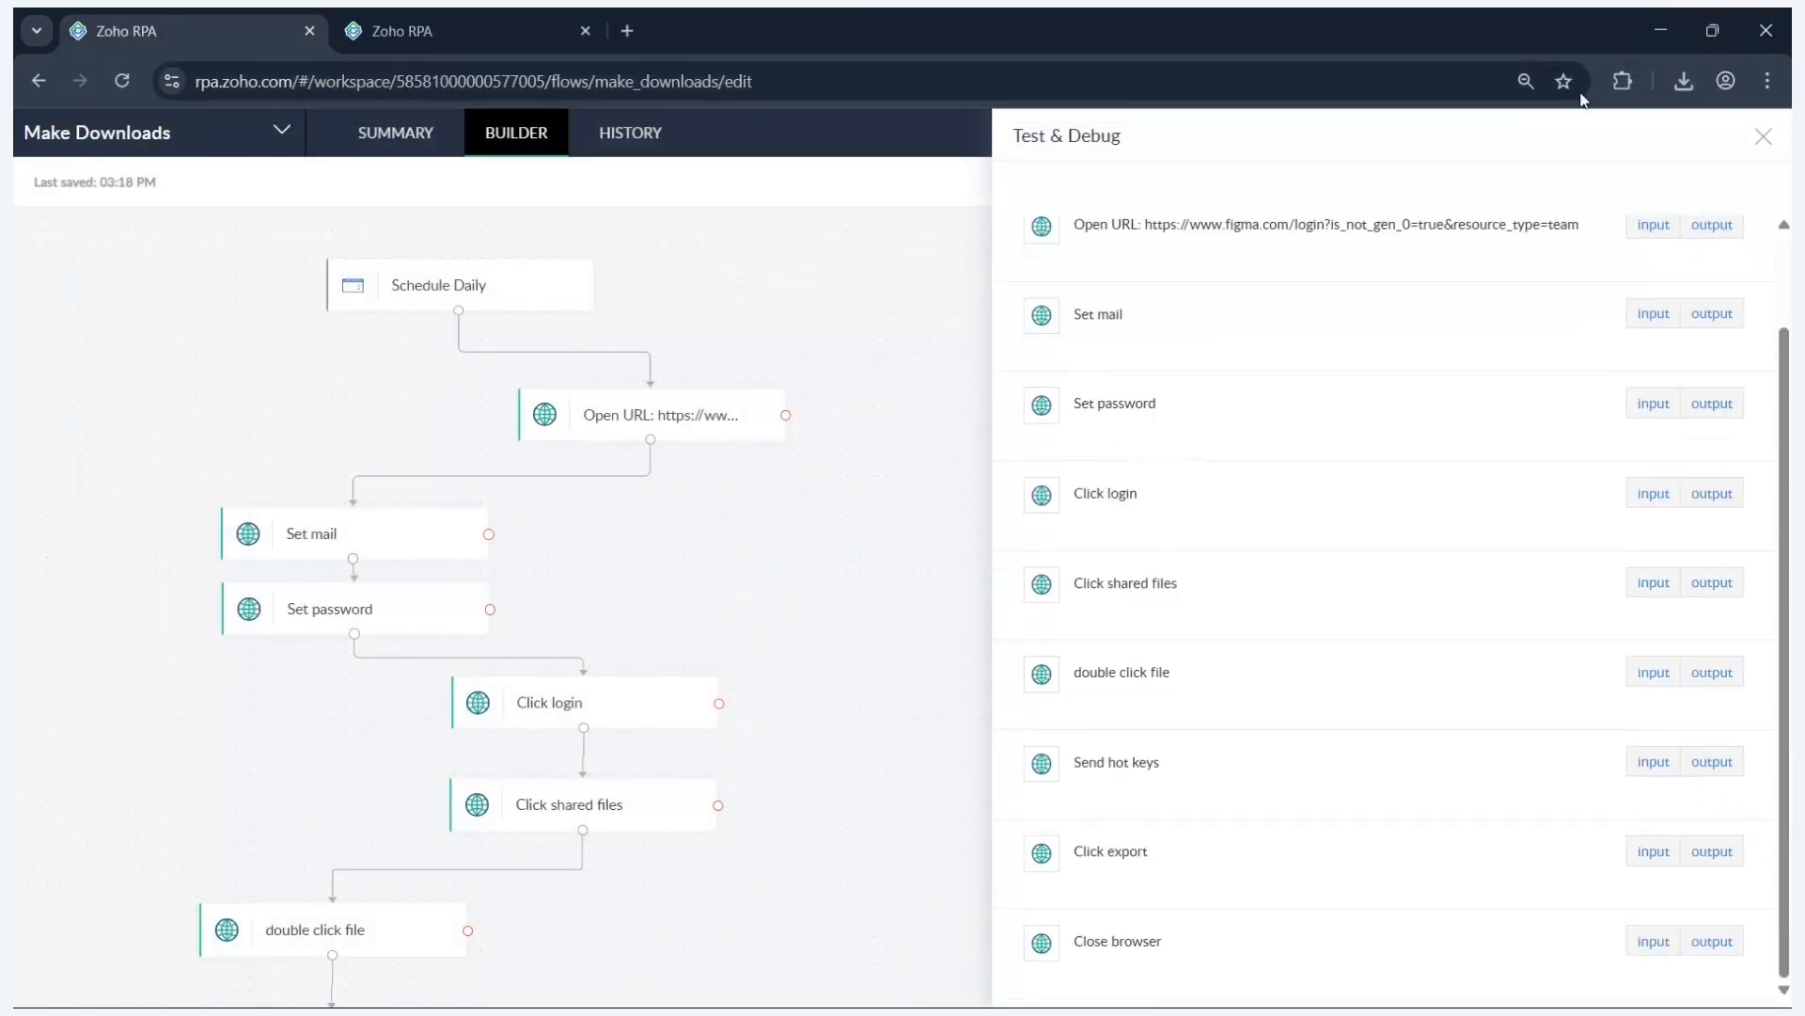
- Open Downloads in File Explorer and check the 744 KB Calculator design zip
{"action": "left_click", "coordinate": [1651, 12]}
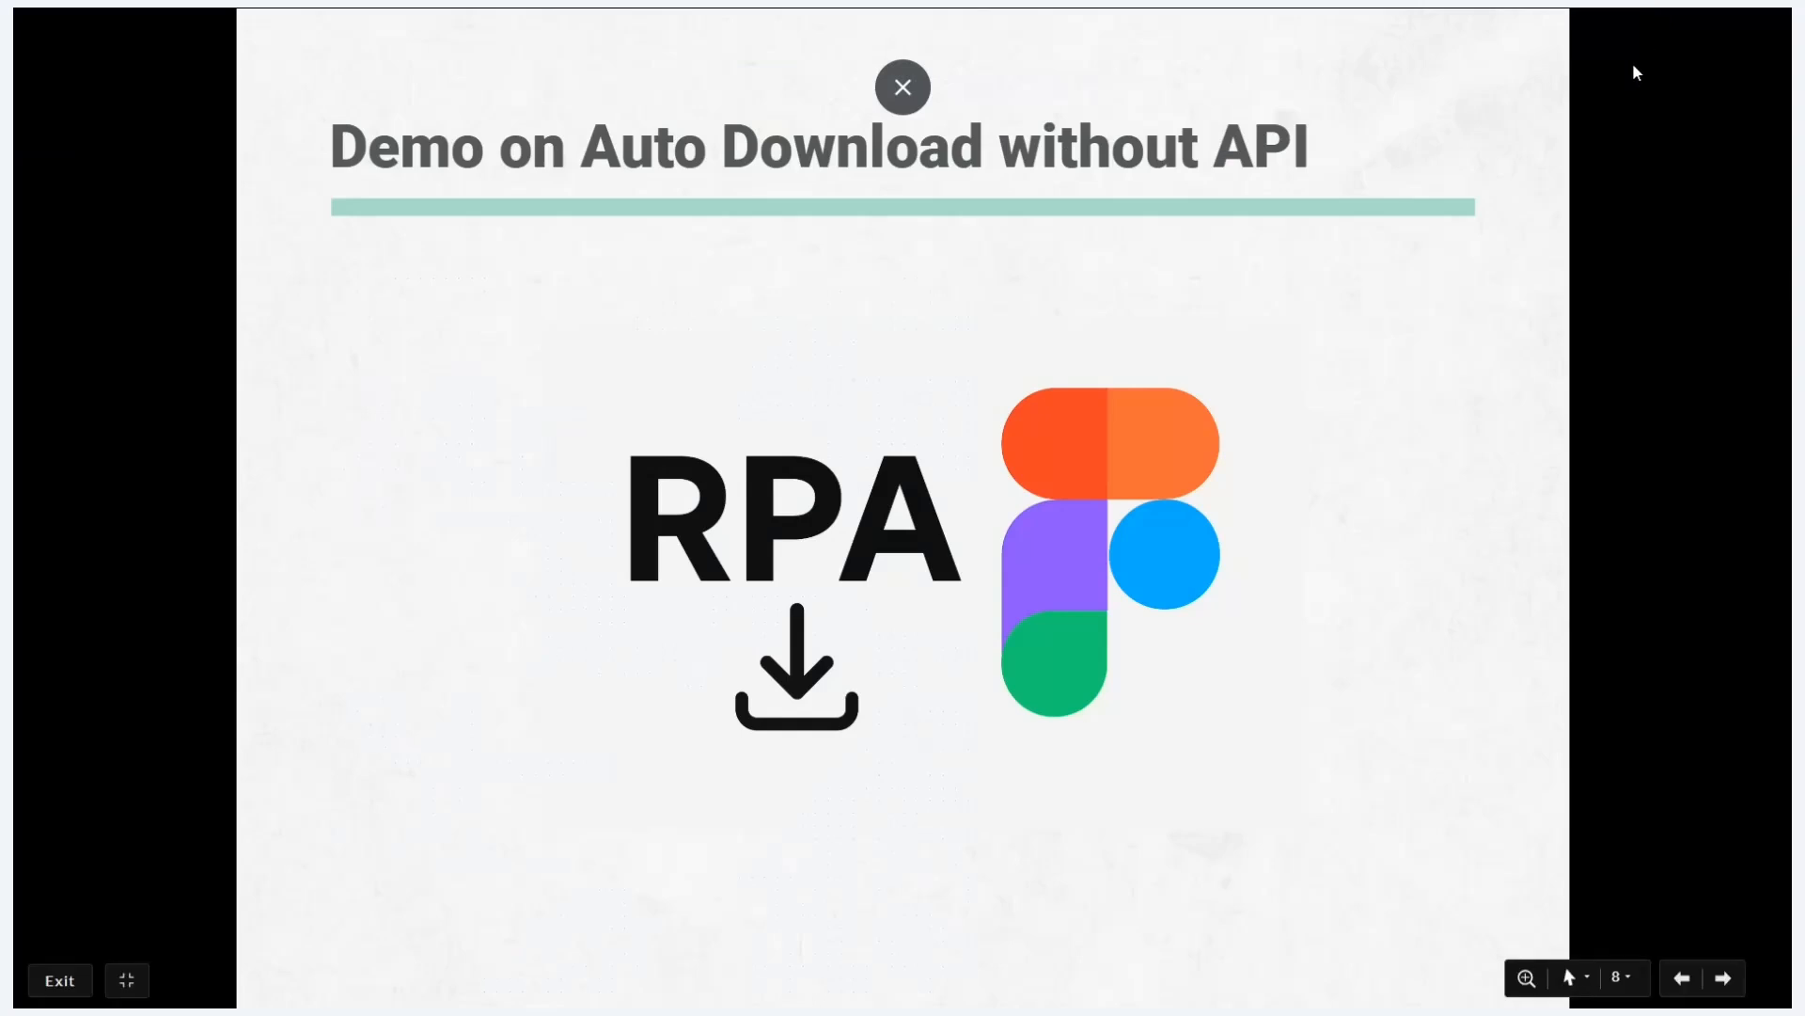
{"action": "key", "text": "super+d"}
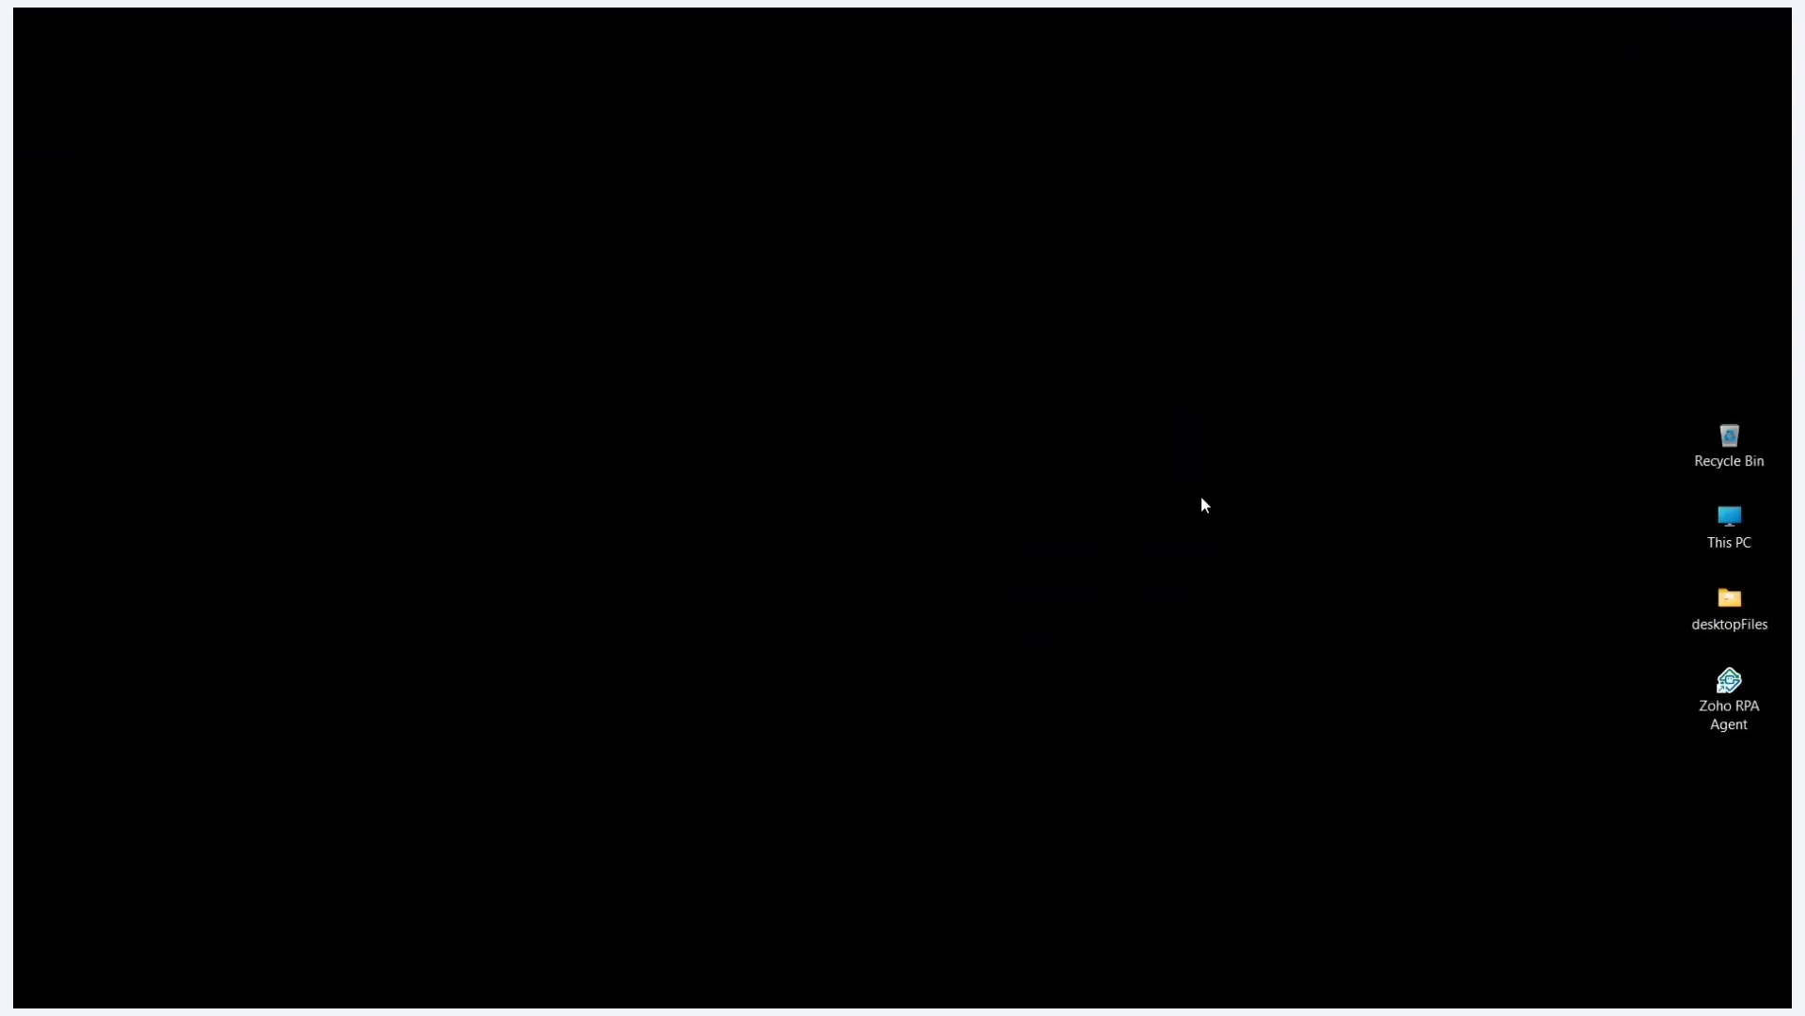
{"action": "key", "text": "super+e"}
{"action": "left_click", "coordinate": [83, 377]}
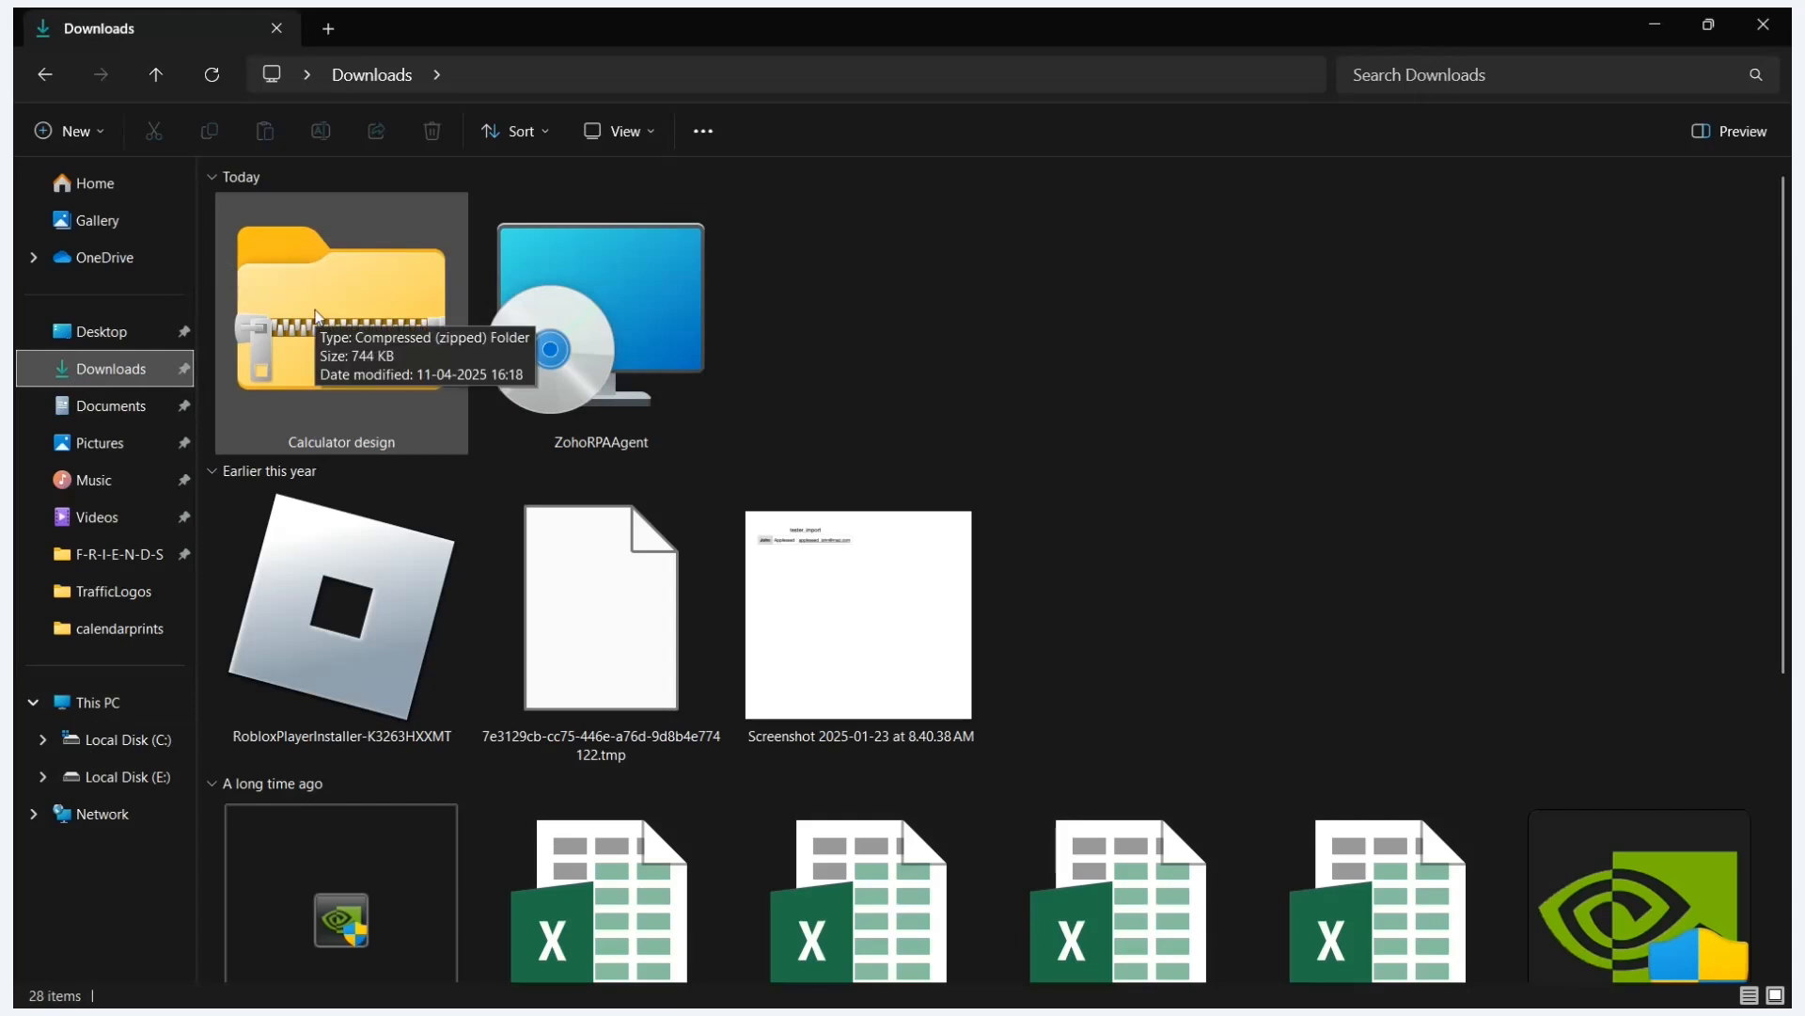
{"action": "left_click", "coordinate": [316, 317]}
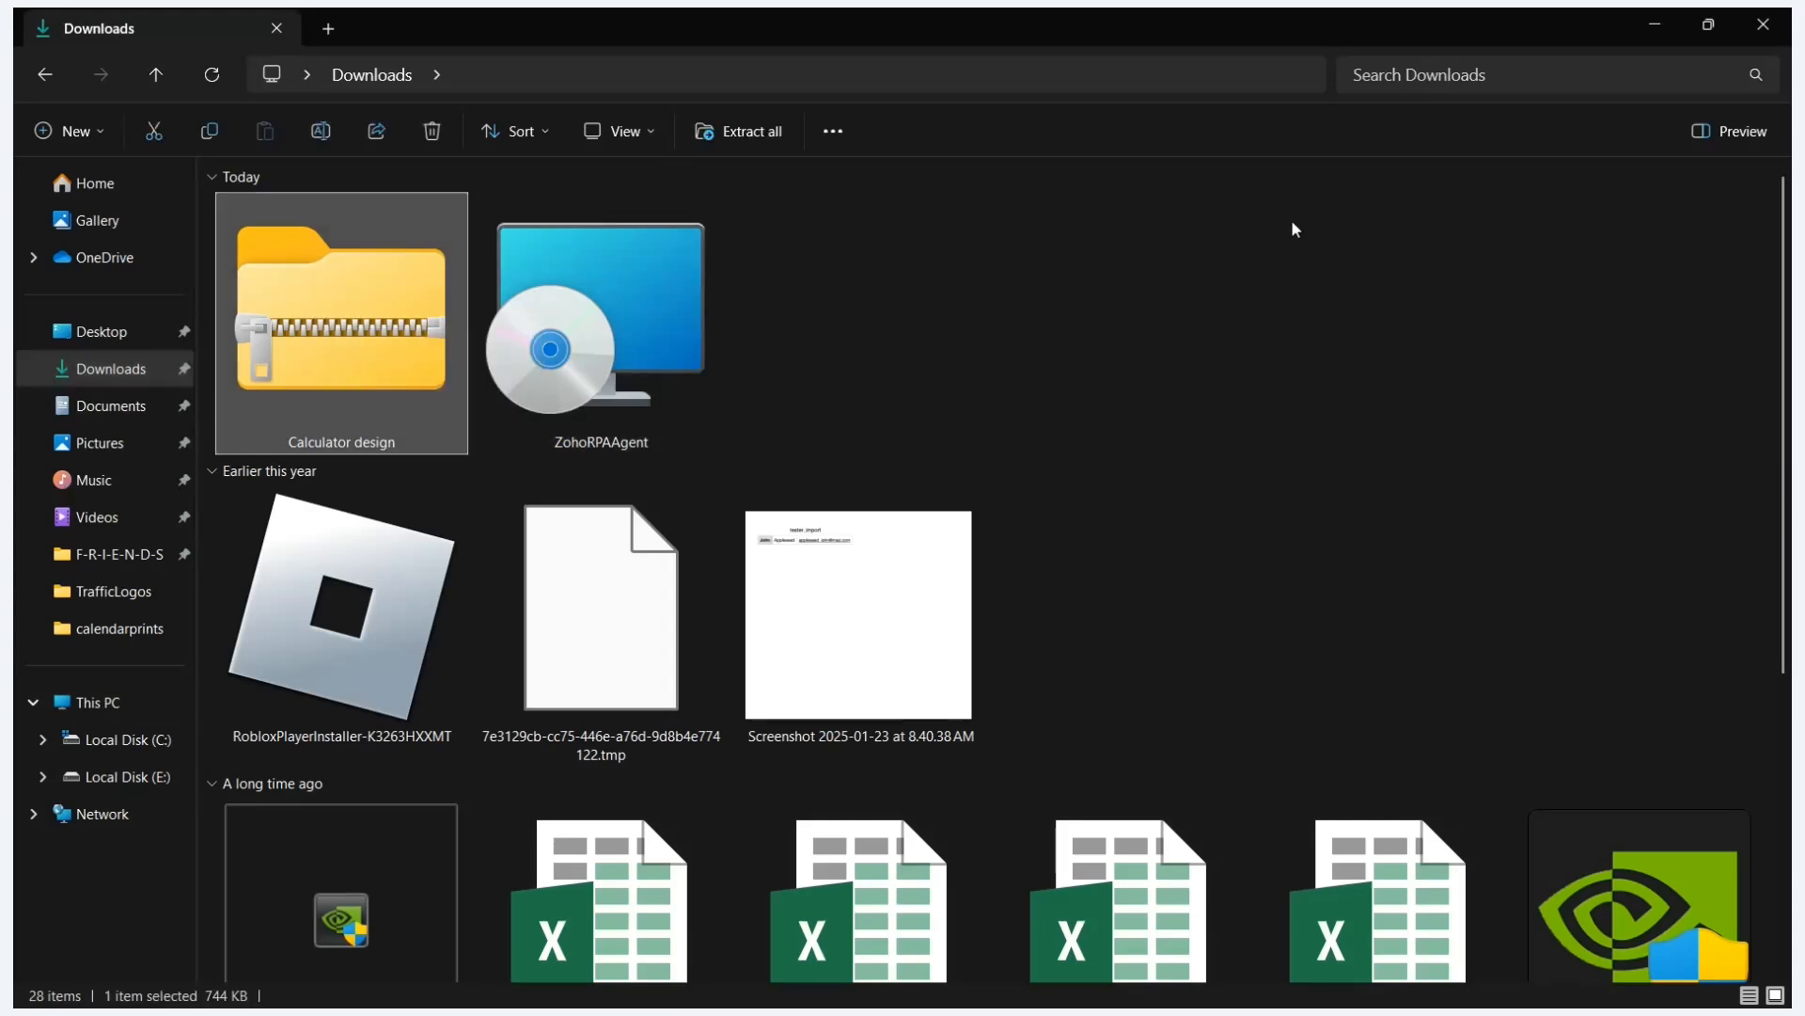
{"action": "key", "text": "alt+Tab"}
{"action": "key", "text": "alt+Tab"}
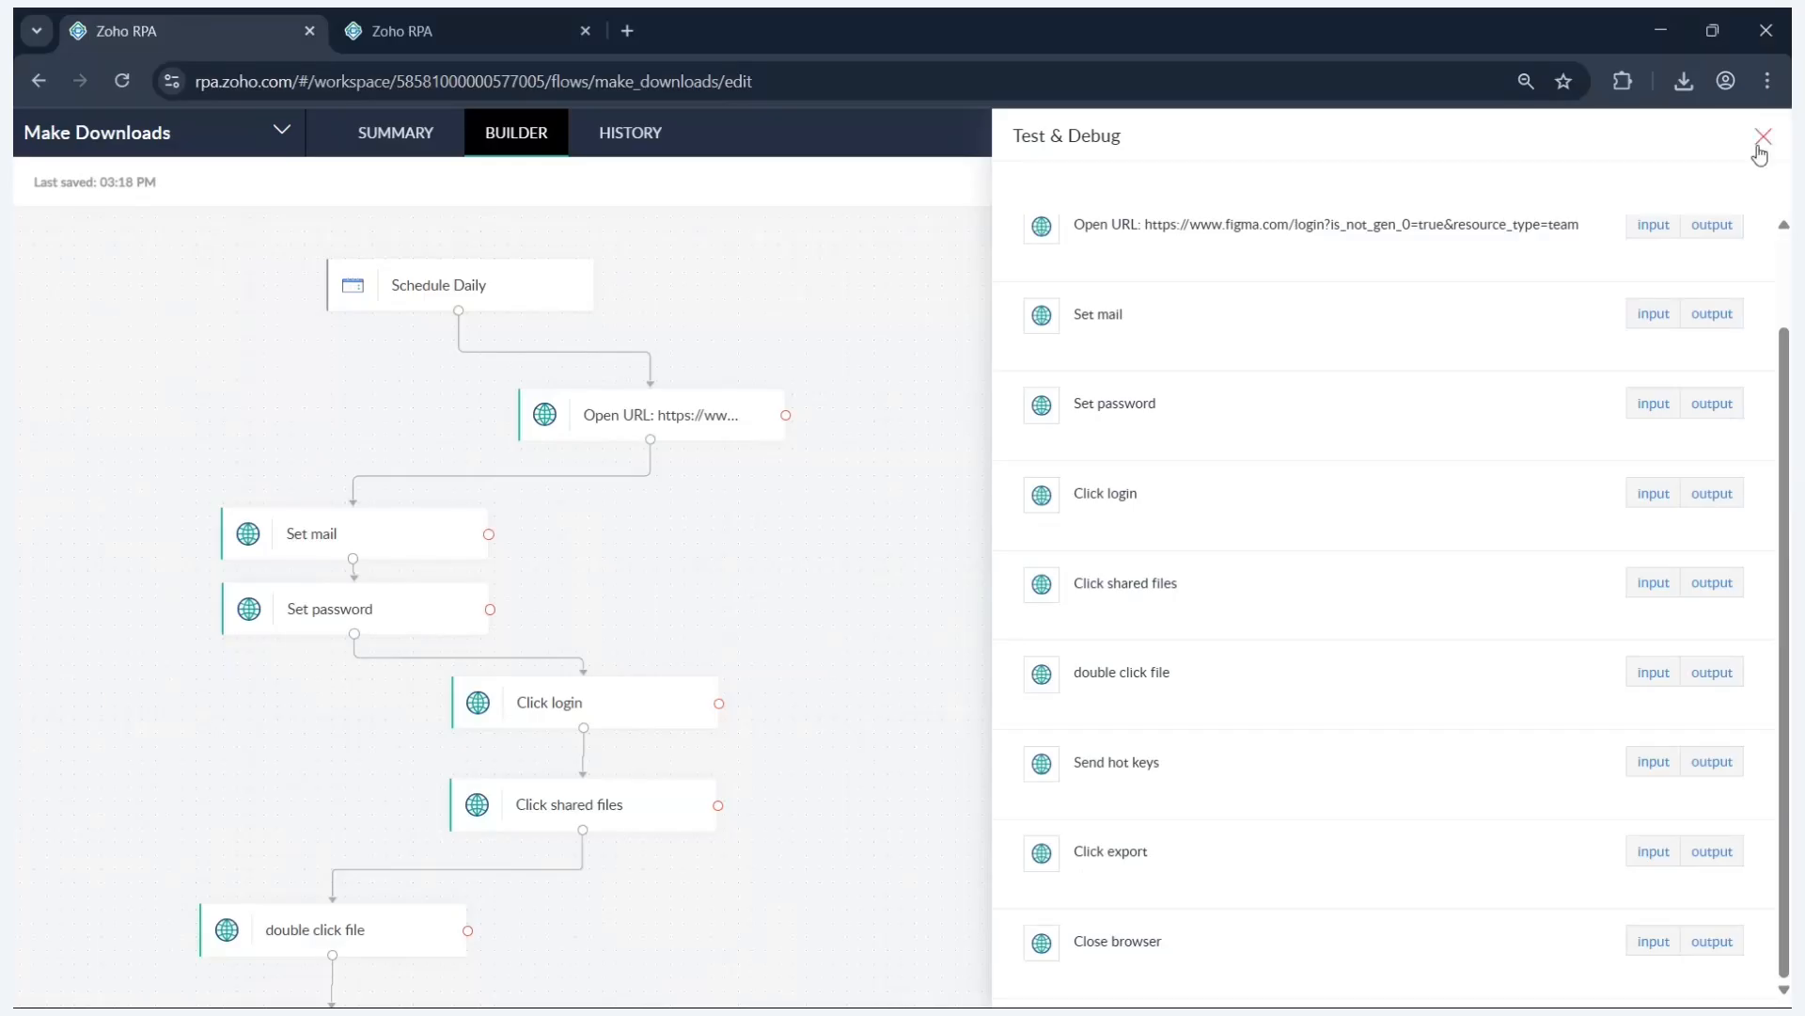
- Close the Test & Debug results panel in the Make Downloads builder
{"action": "left_click", "coordinate": [1763, 137]}
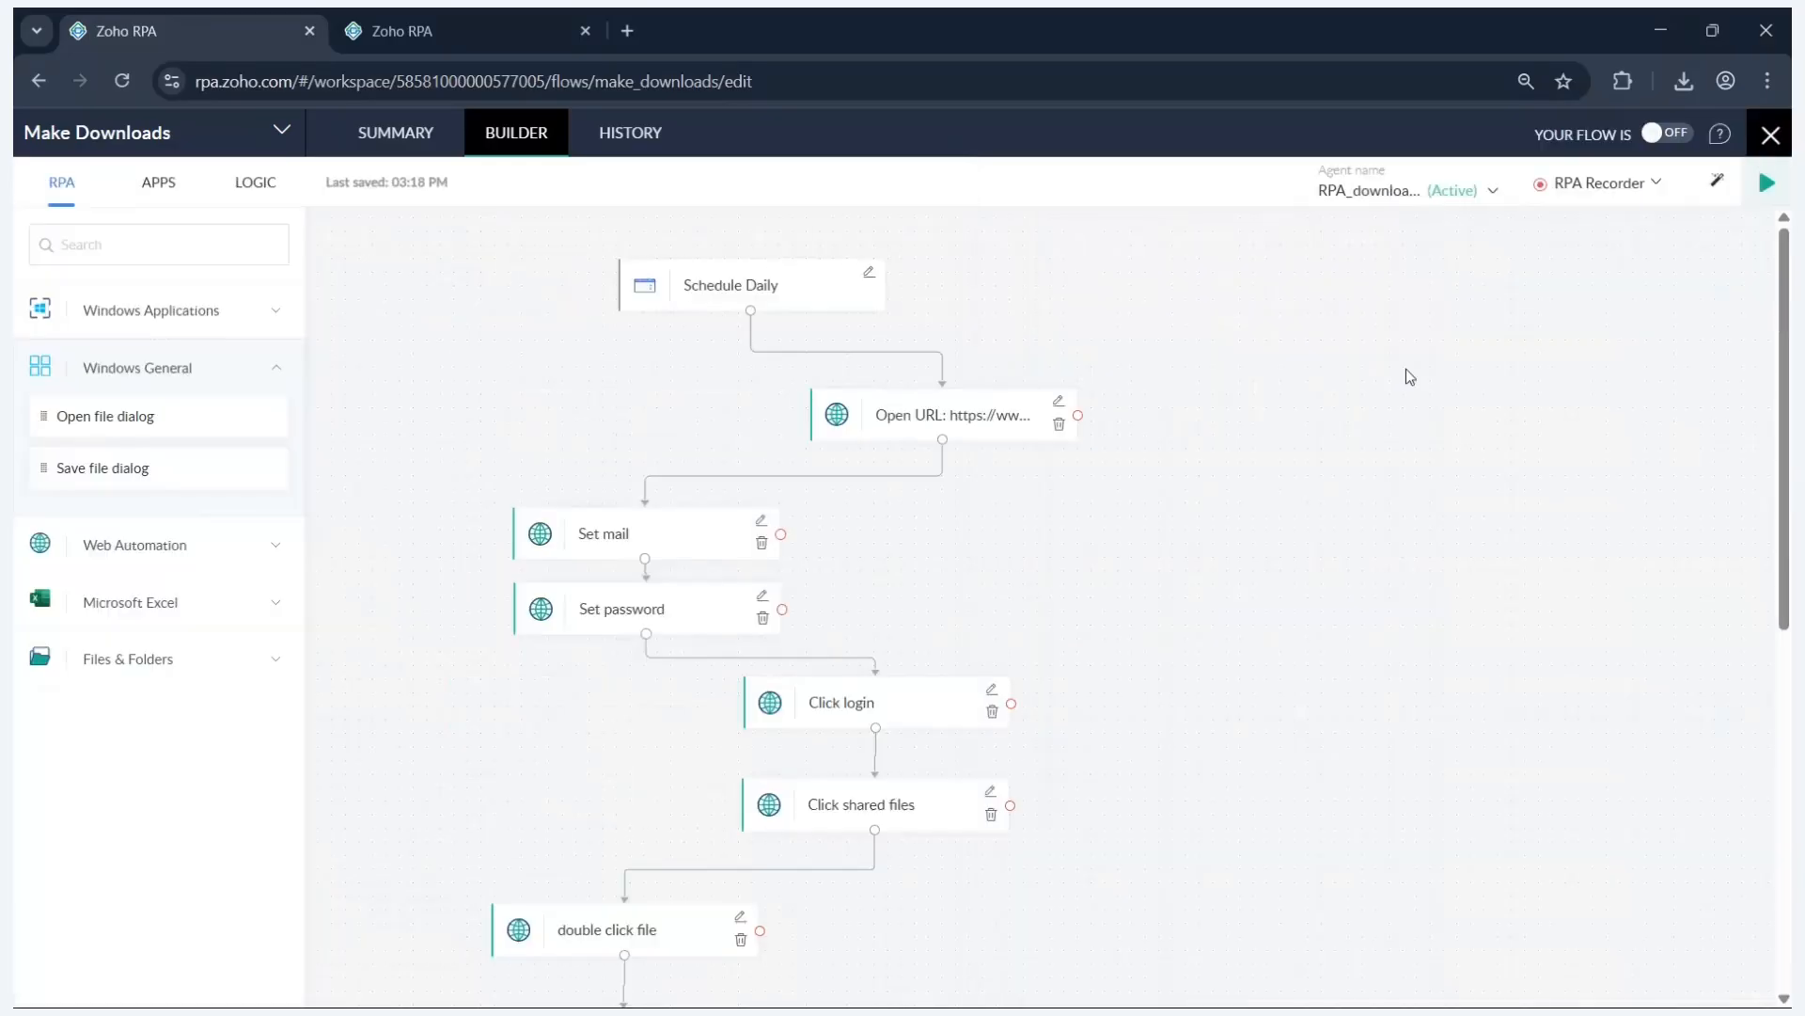
{"action": "scroll", "coordinate": [1085, 576], "scroll_direction": "down", "scroll_amount": 5}
{"action": "scroll", "coordinate": [1087, 577], "scroll_direction": "up", "scroll_amount": 5}
- Visit the Zoho RPA Dashboard, then return to the My Flows list
{"action": "left_click", "coordinate": [392, 14]}
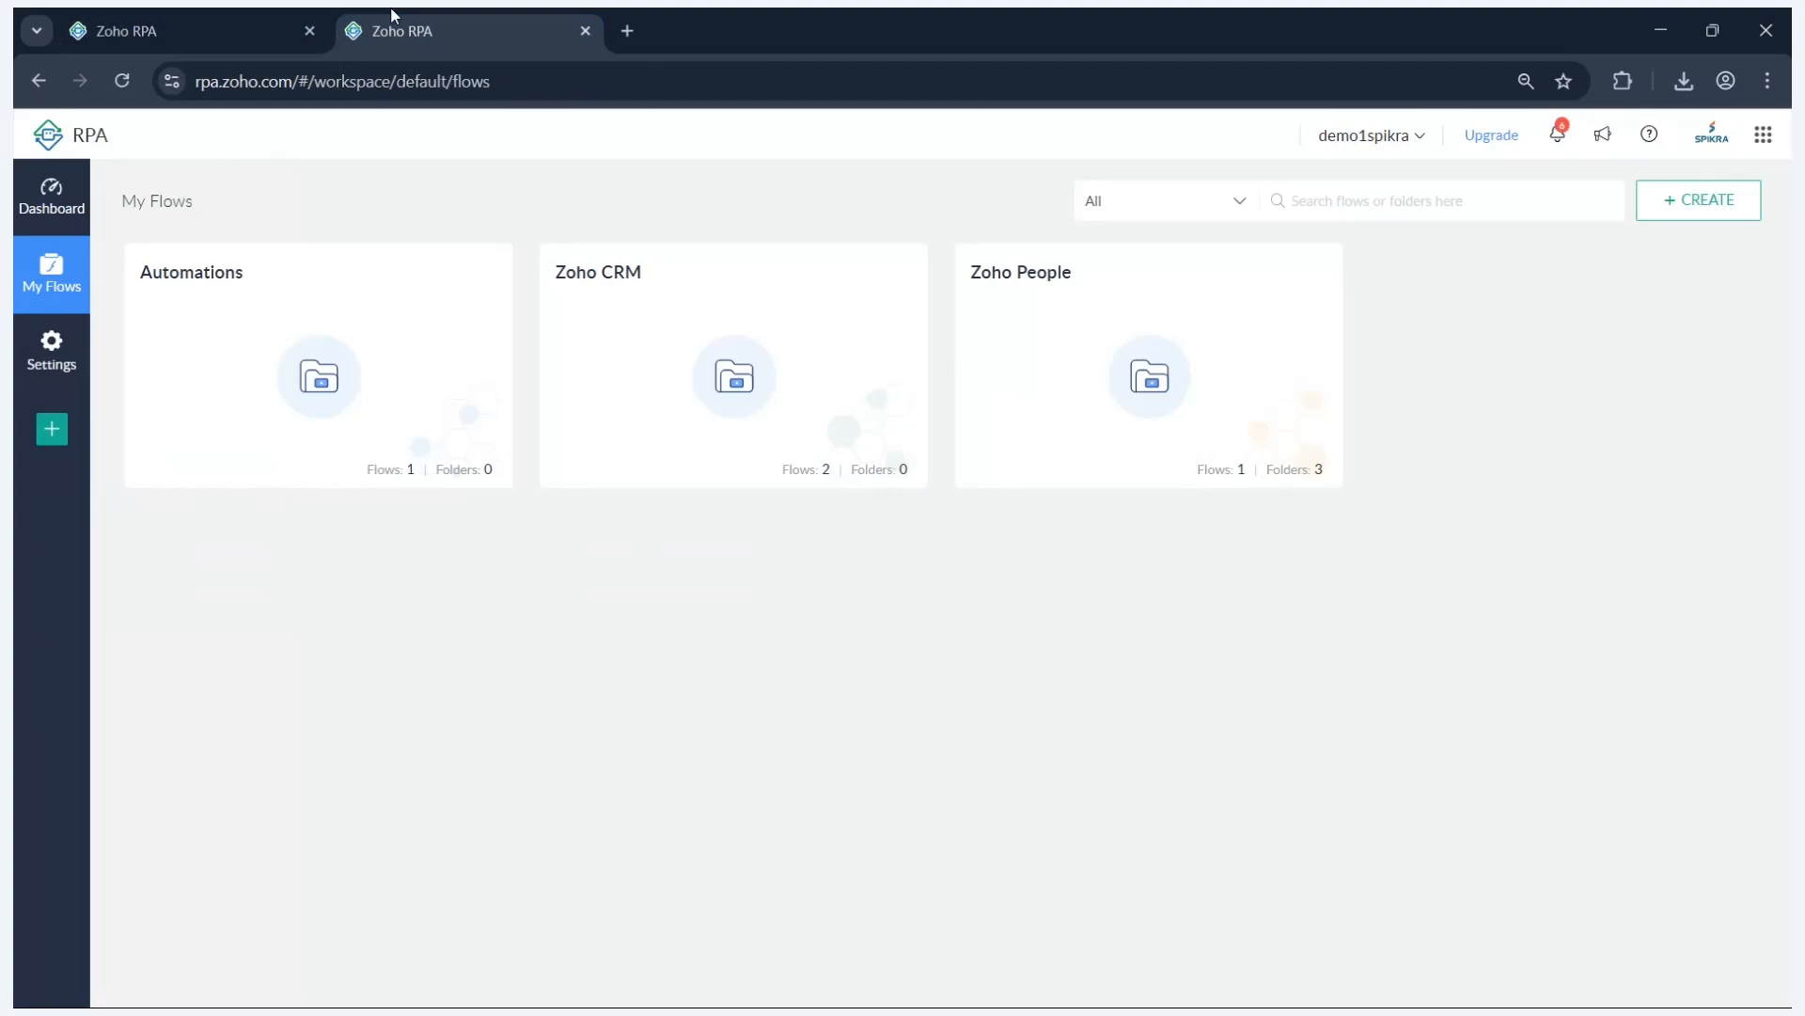
{"action": "left_click", "coordinate": [45, 205]}
{"action": "scroll", "coordinate": [807, 514], "scroll_direction": "down", "scroll_amount": 2}
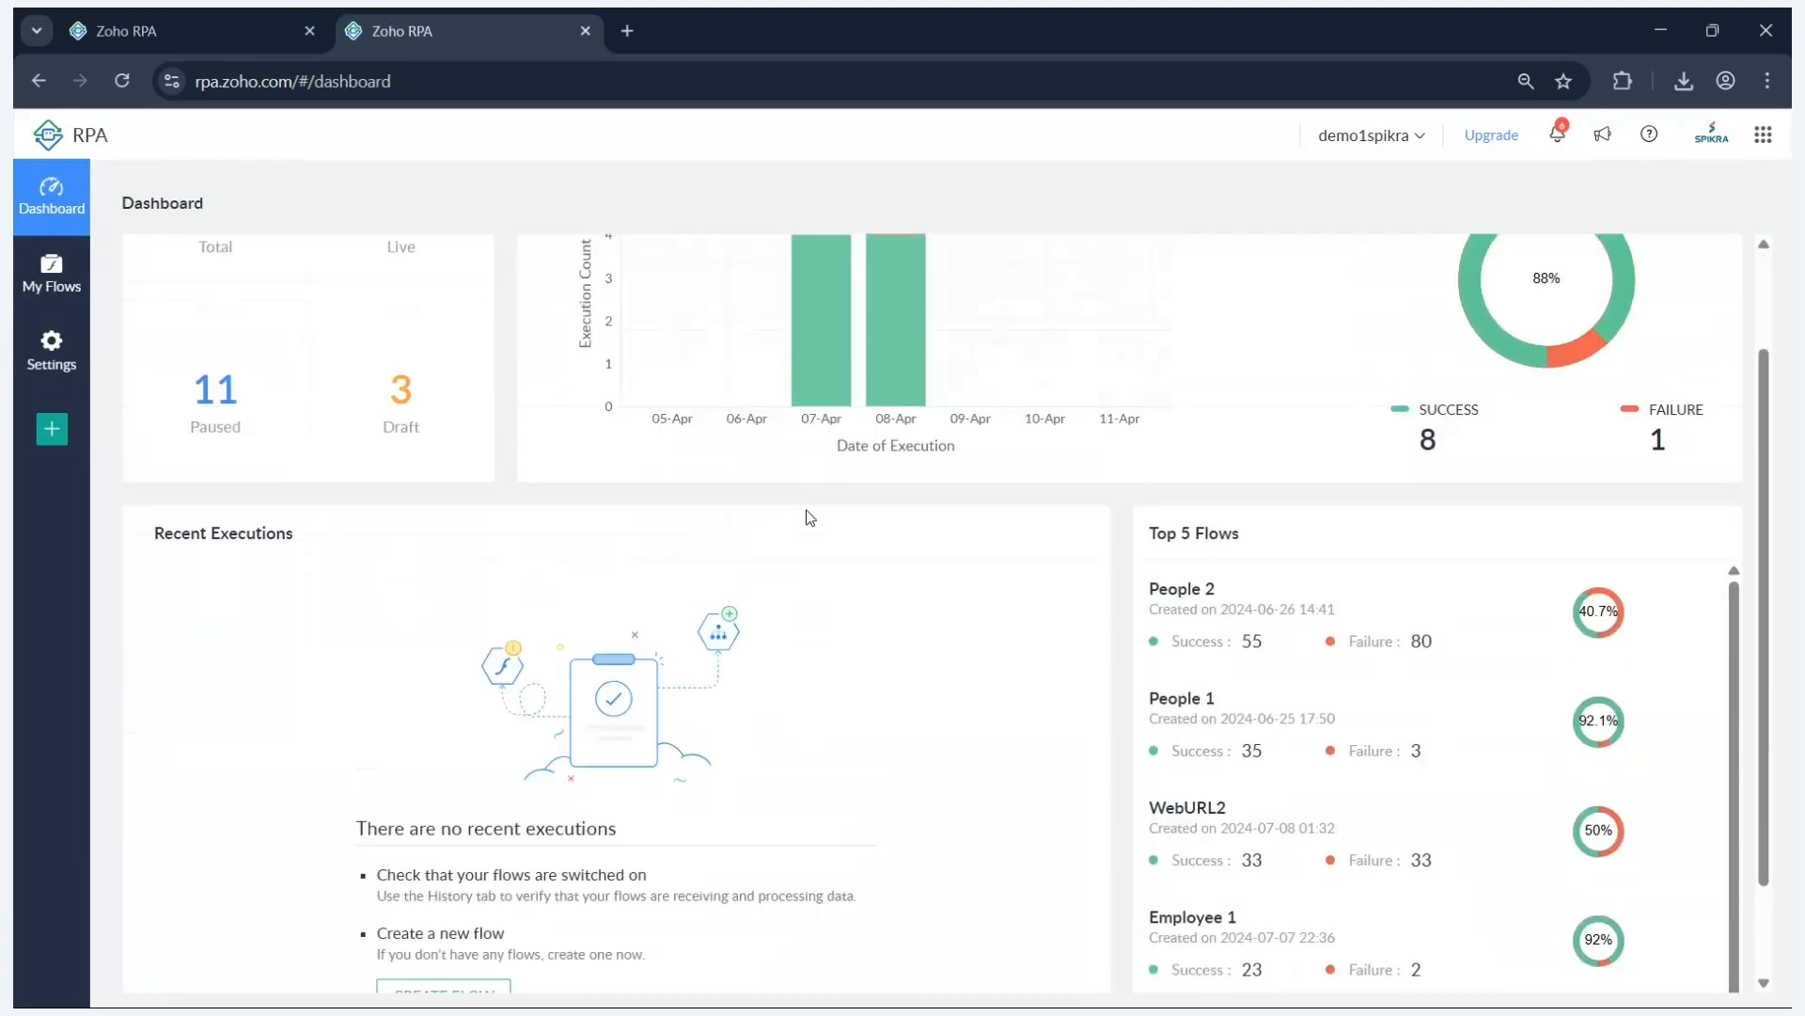
{"action": "scroll", "coordinate": [807, 513], "scroll_direction": "up", "scroll_amount": 2}
{"action": "left_click", "coordinate": [52, 275]}
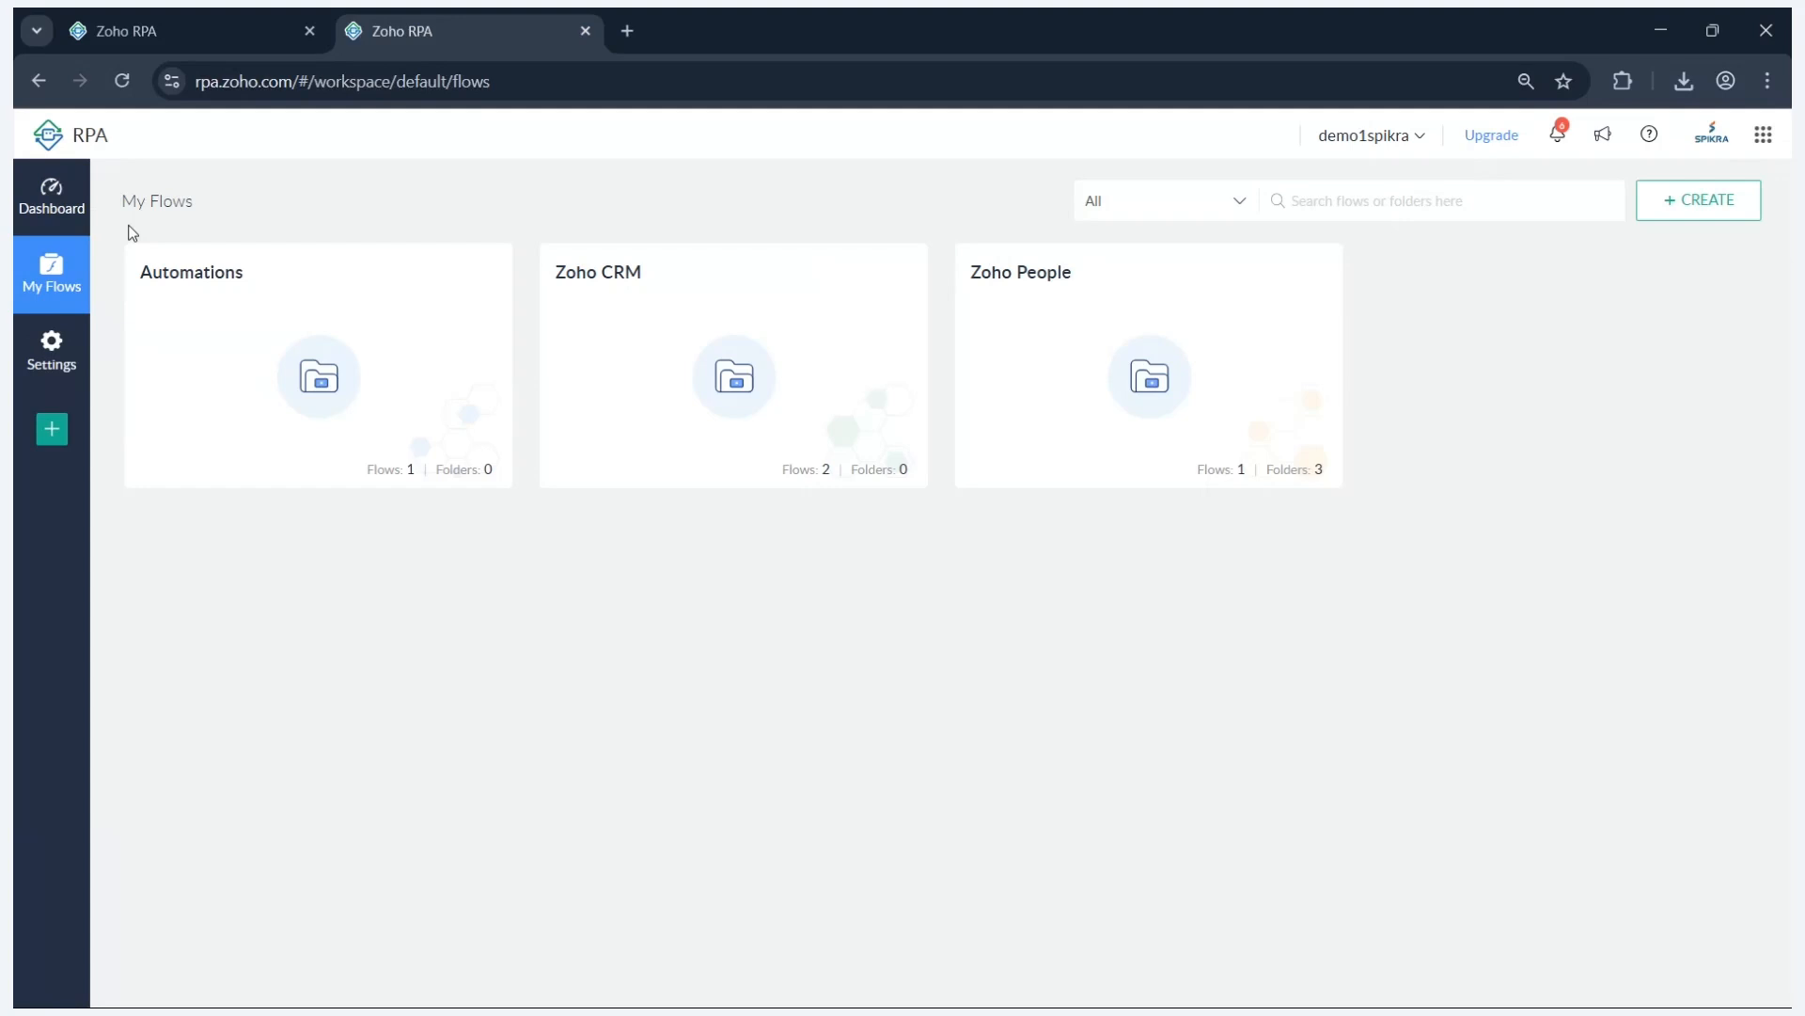
{"action": "left_click", "coordinate": [171, 38]}
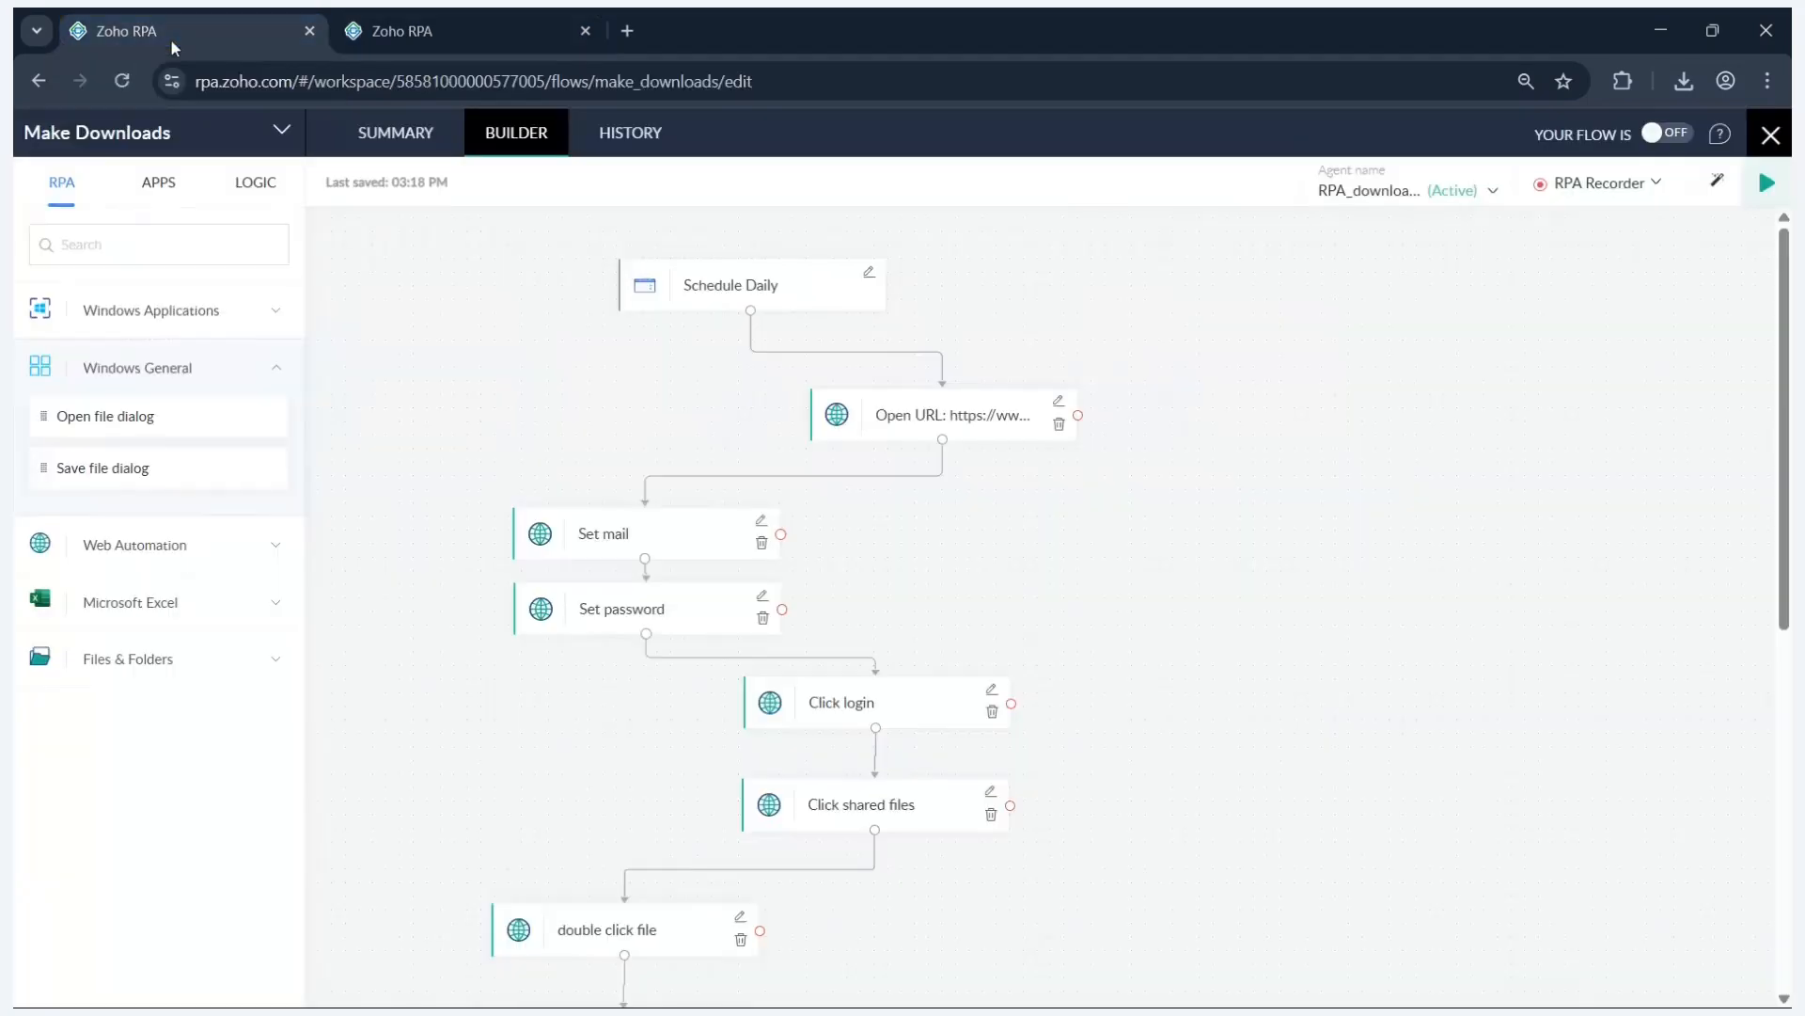
{"action": "left_click", "coordinate": [324, 15]}
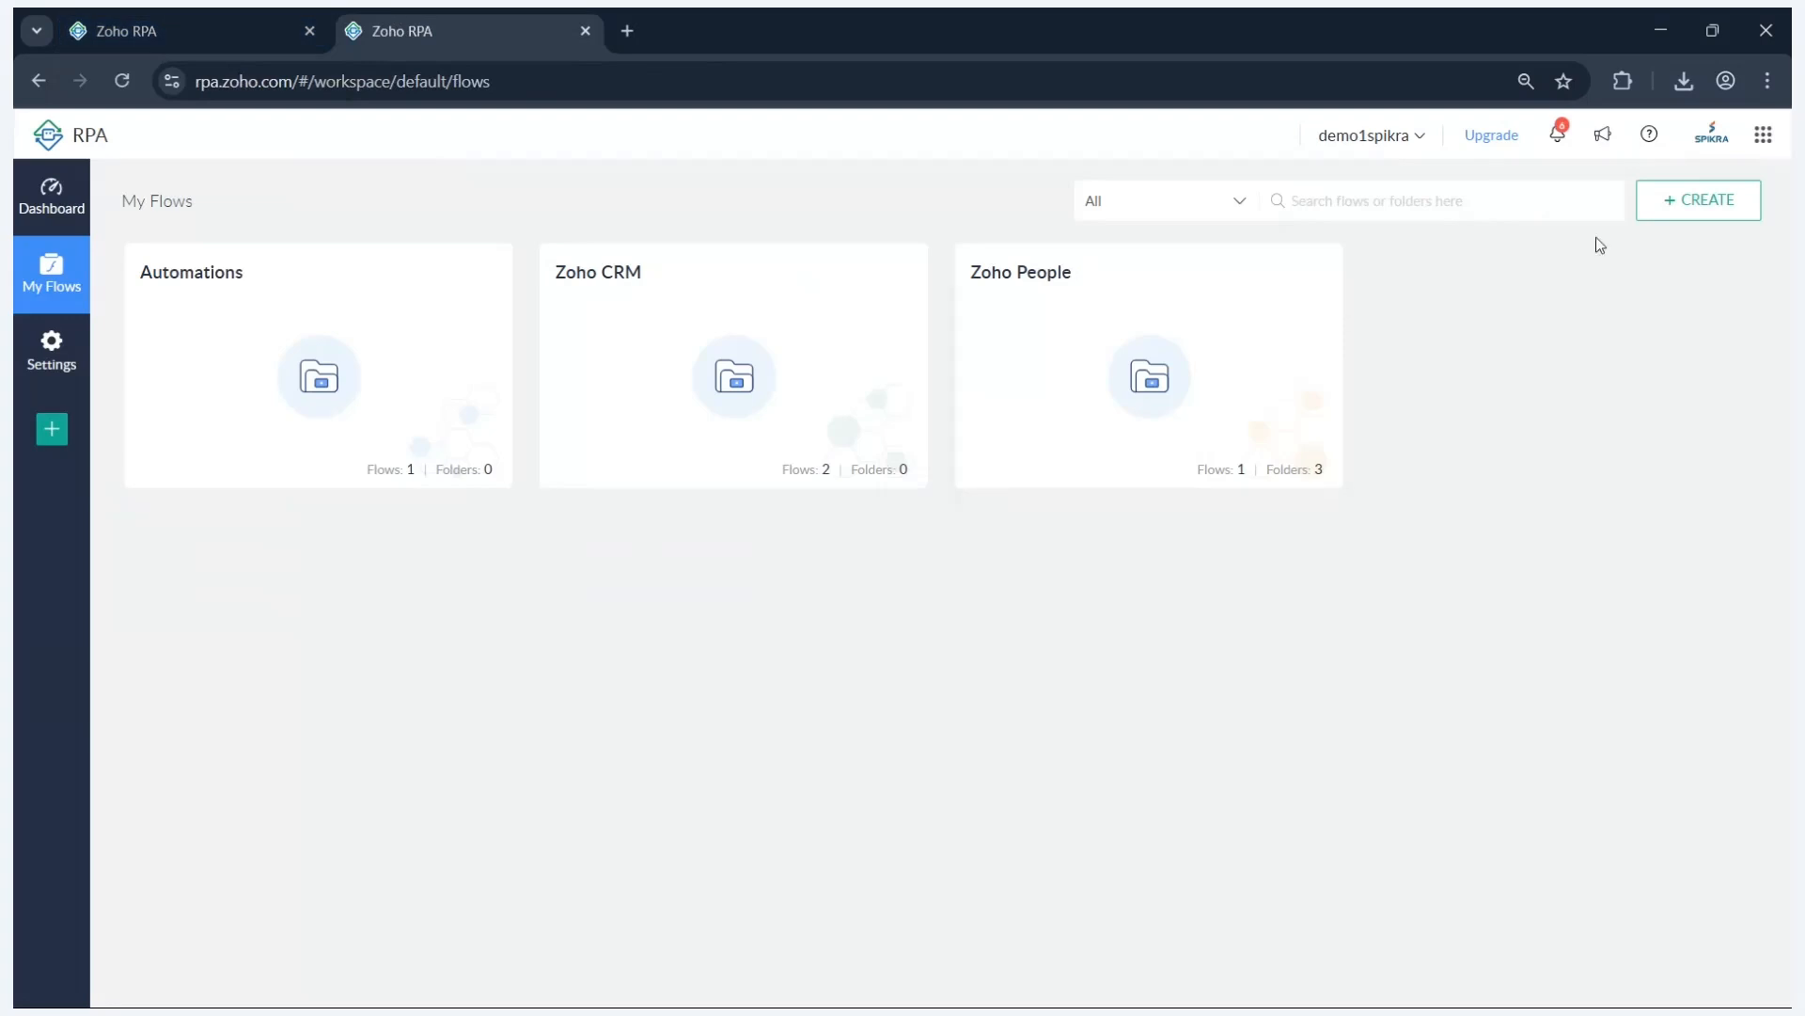
- Start a new flow named 'Make Download' in the Home folder
{"action": "left_click", "coordinate": [1695, 204]}
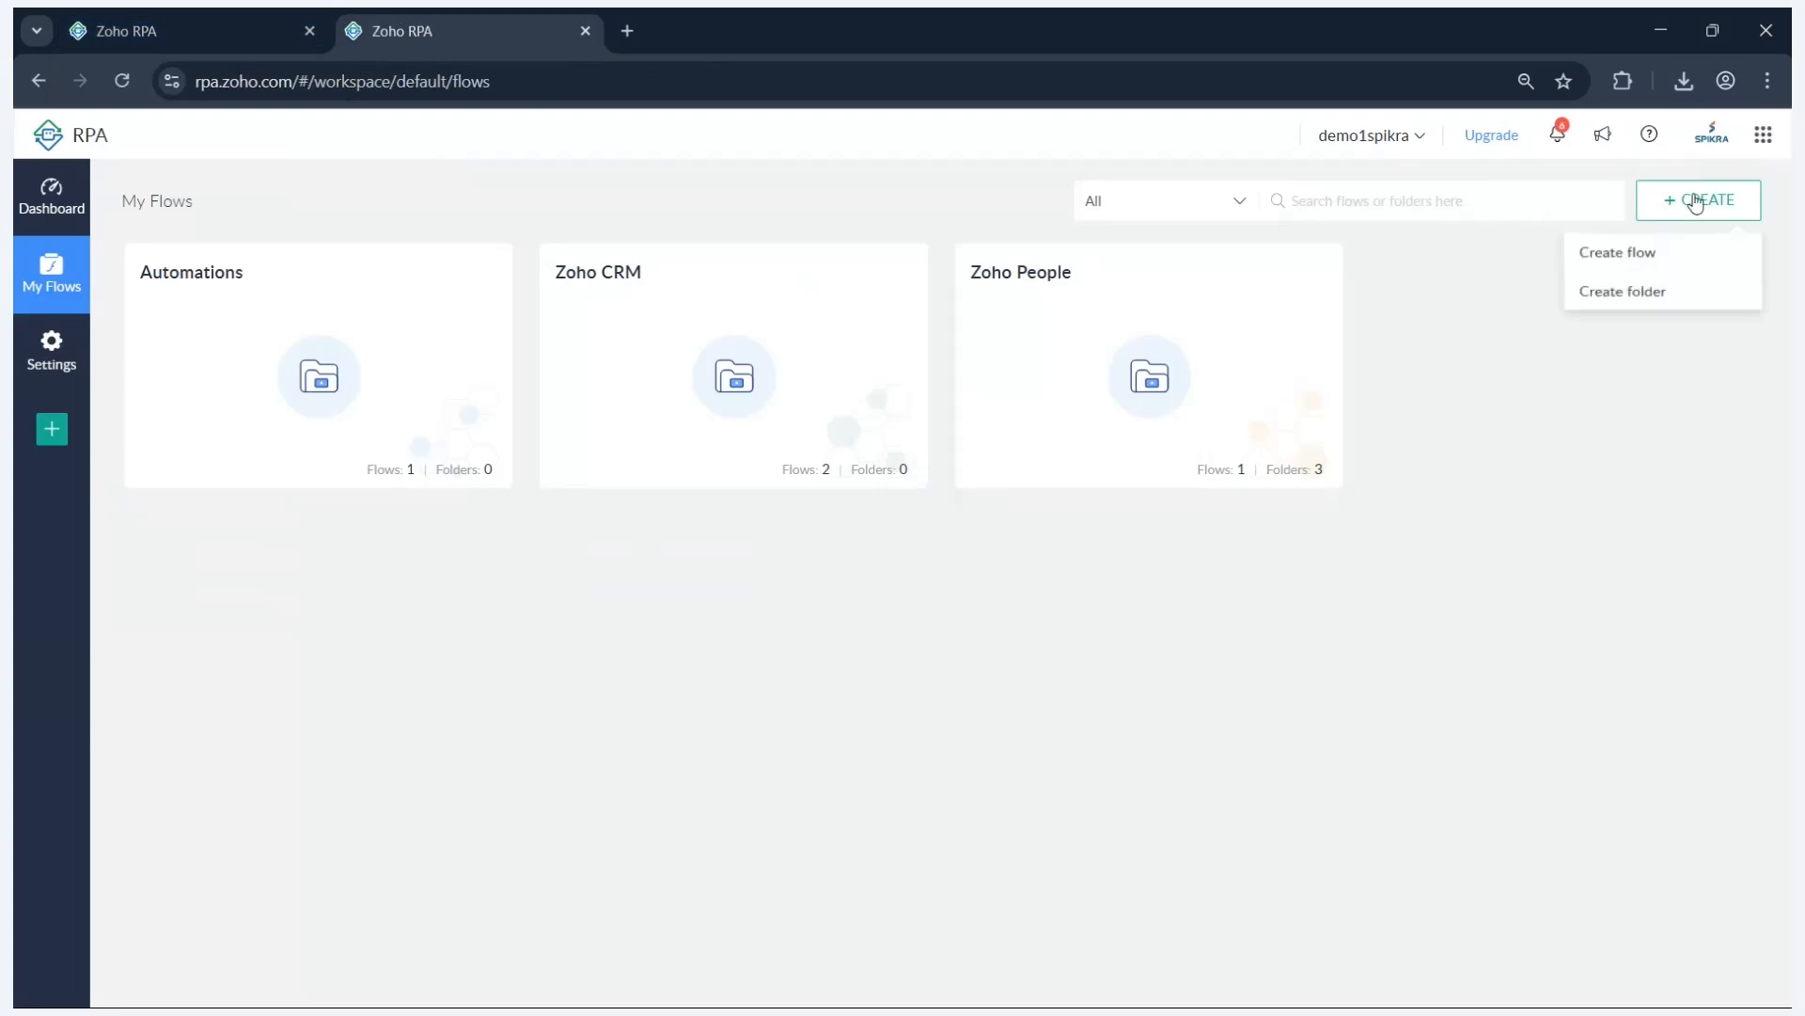
{"action": "left_click", "coordinate": [1667, 263]}
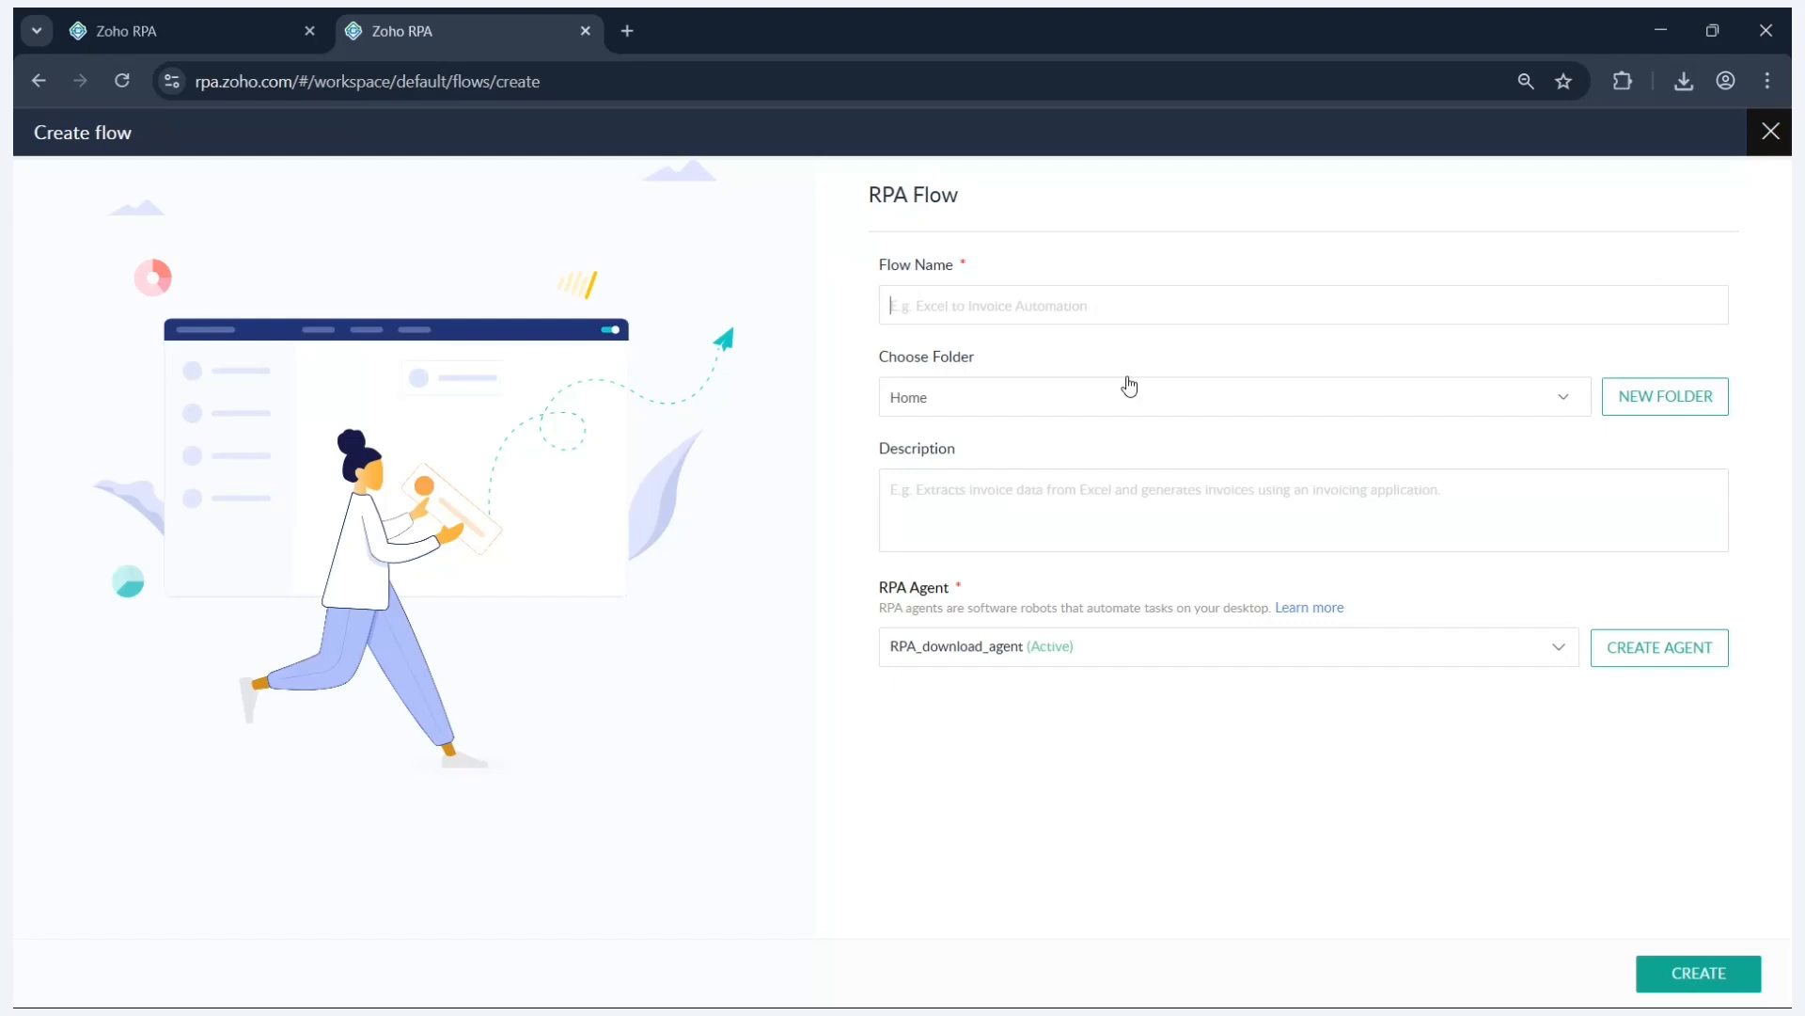
{"action": "type", "text": "Make Download"}
{"action": "left_click", "coordinate": [1168, 412]}
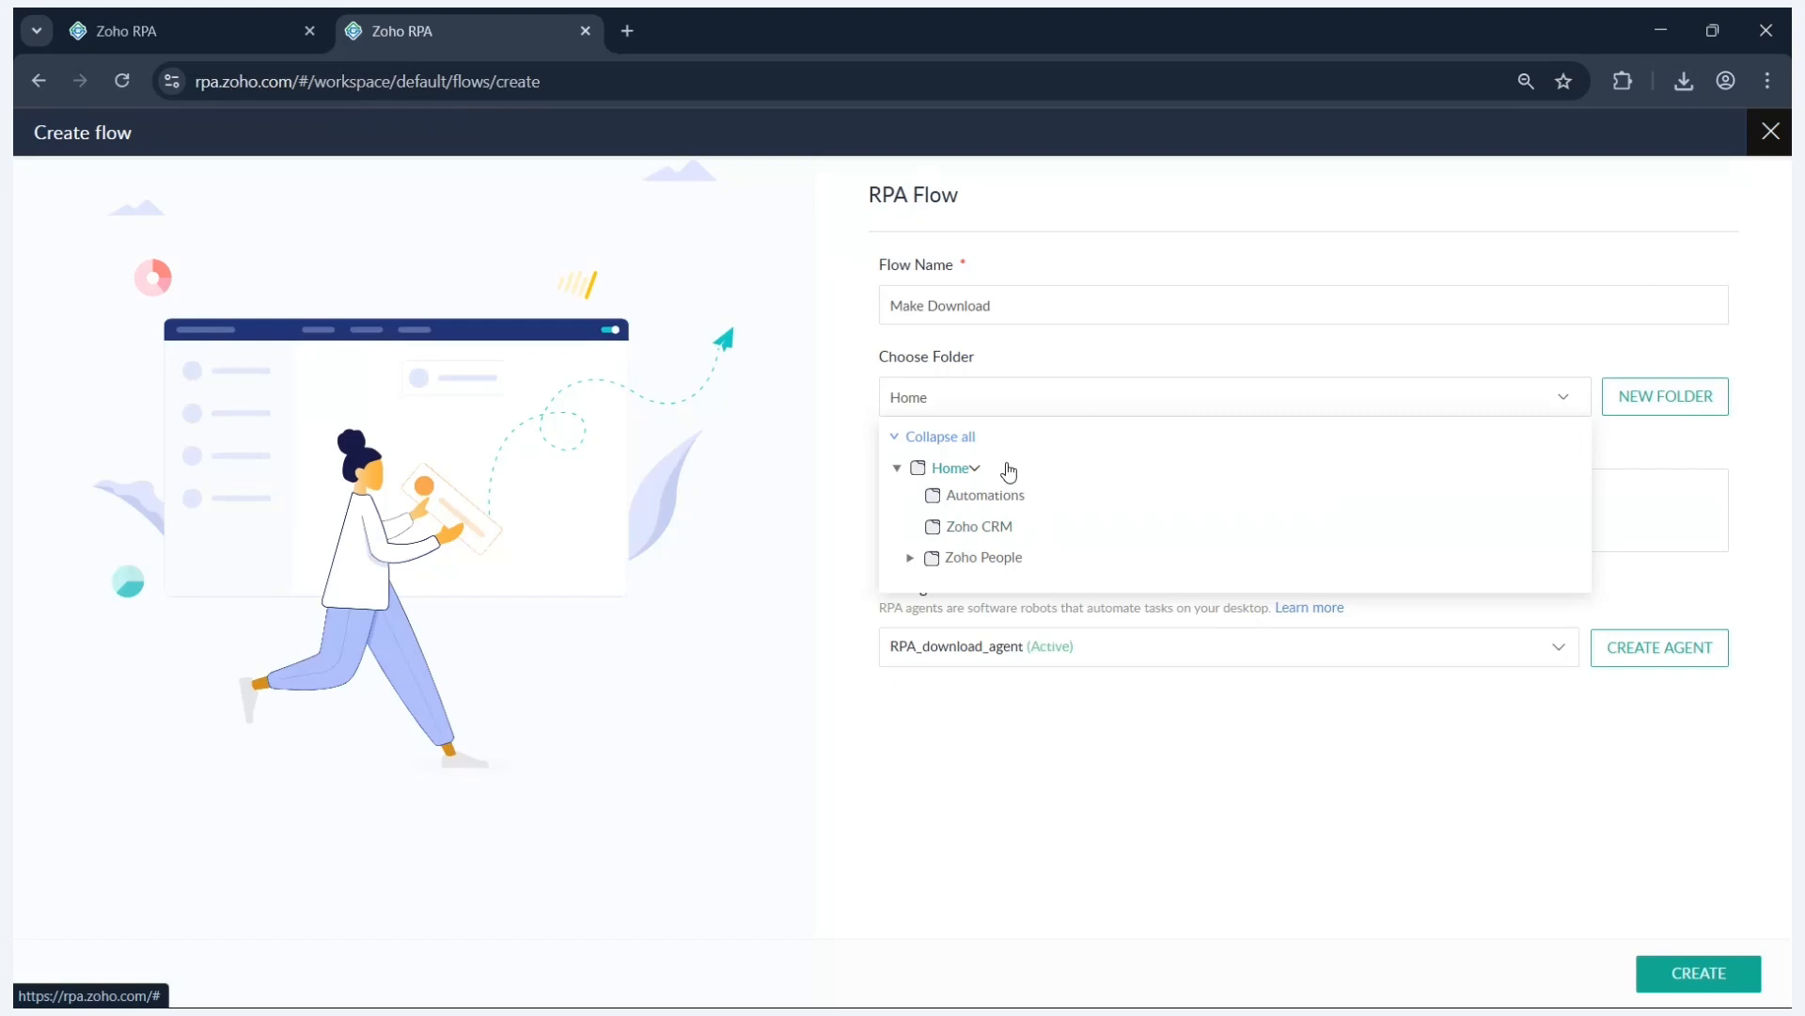
{"action": "left_click", "coordinate": [976, 469]}
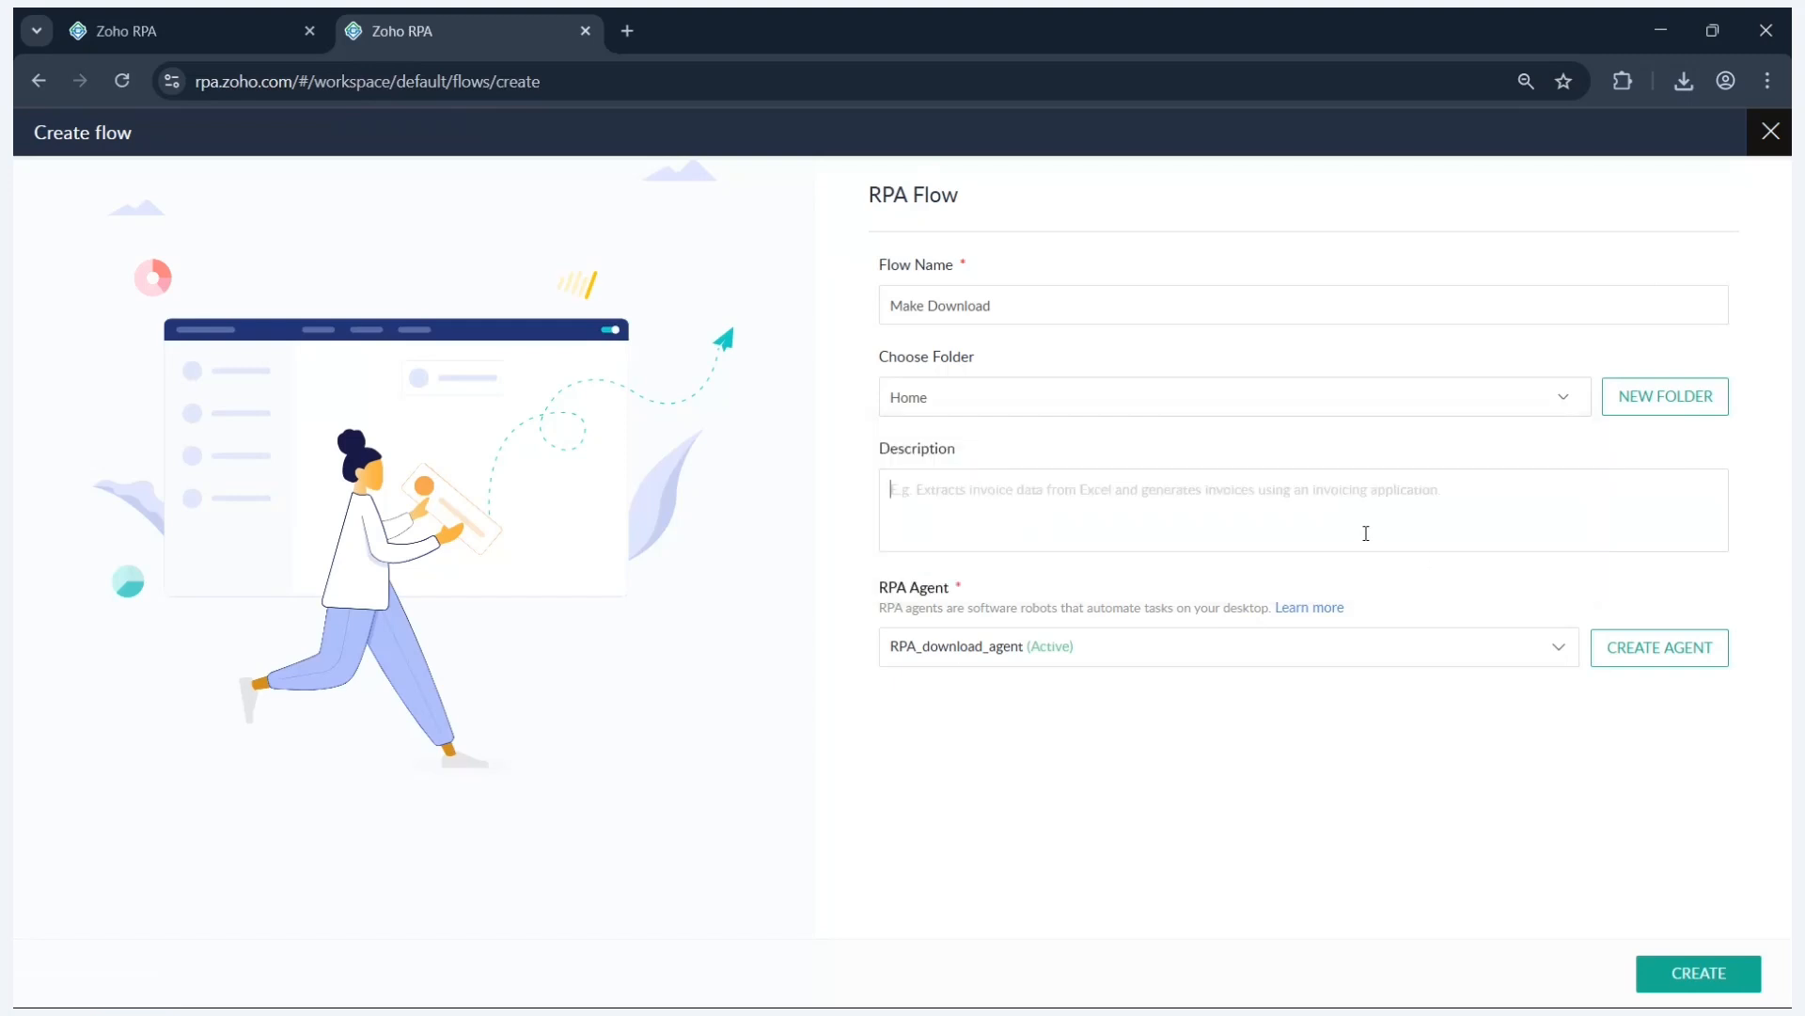
- Add the description 'Download files from outer source' and keep RPA_download_agent as agent
{"action": "type", "text": "Downloa"}
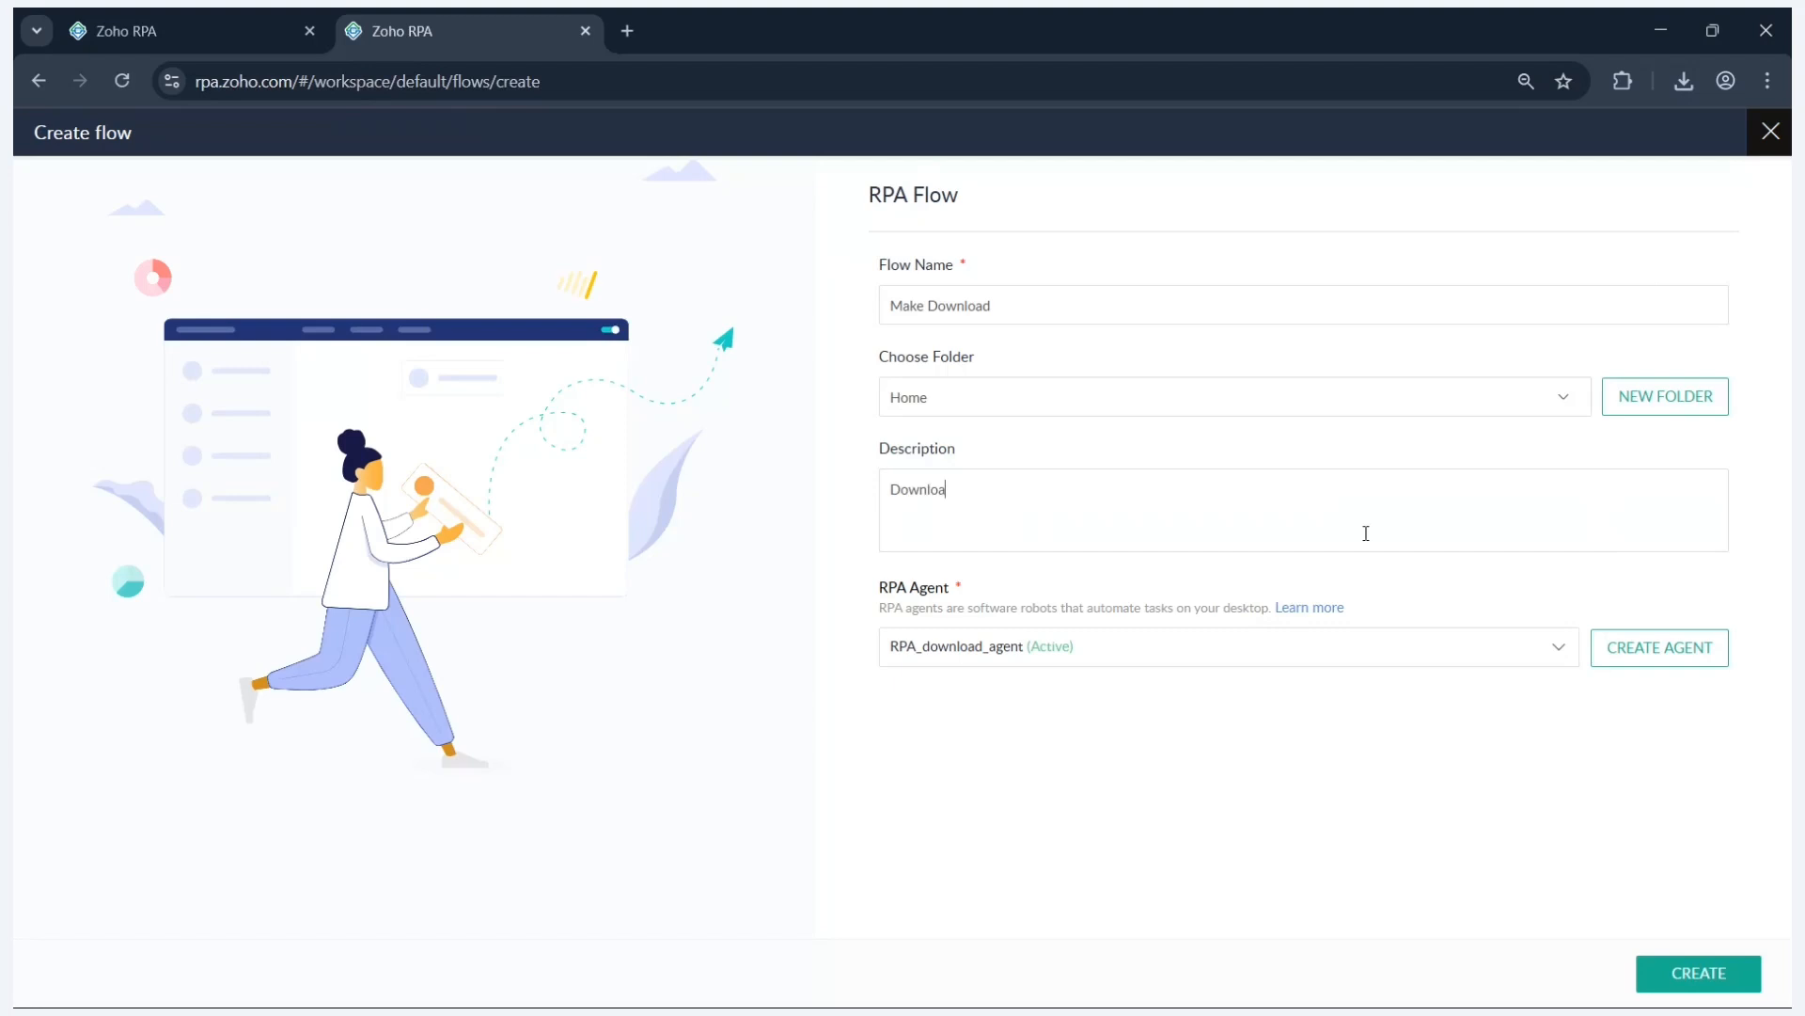
{"action": "type", "text": "d files from outer source"}
{"action": "left_click", "coordinate": [1107, 657]}
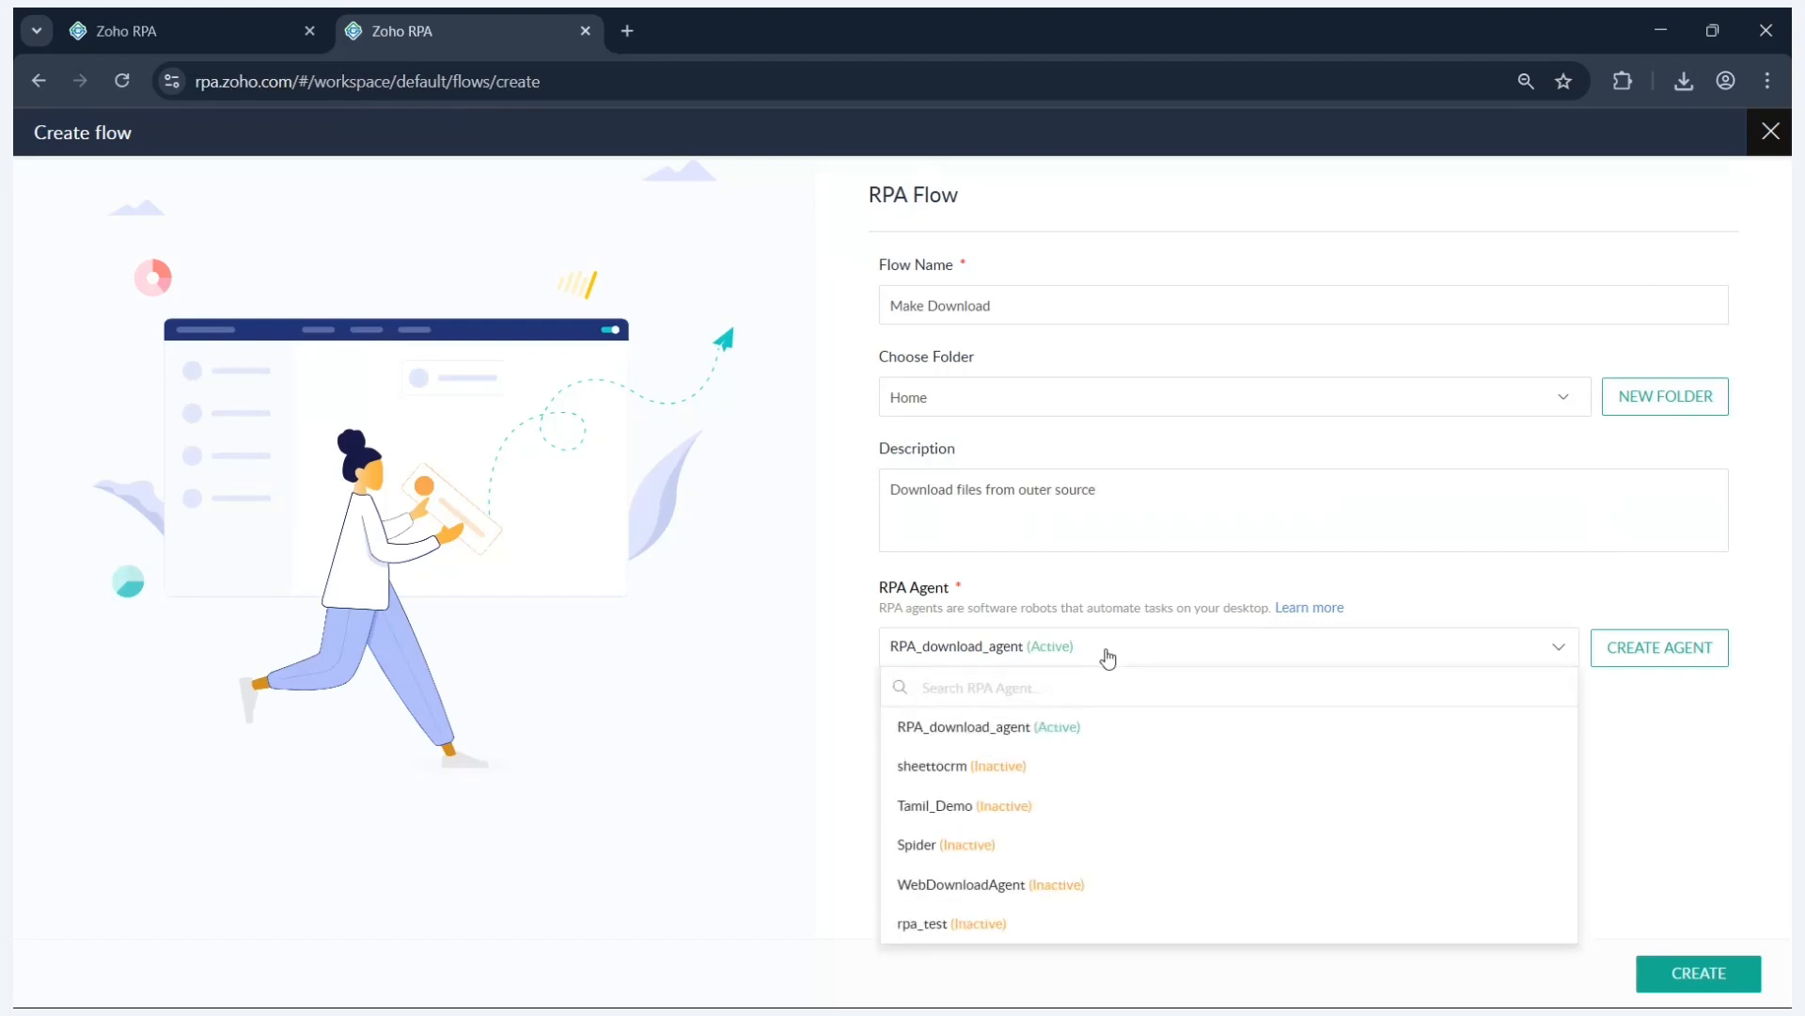
{"action": "left_click", "coordinate": [1125, 736]}
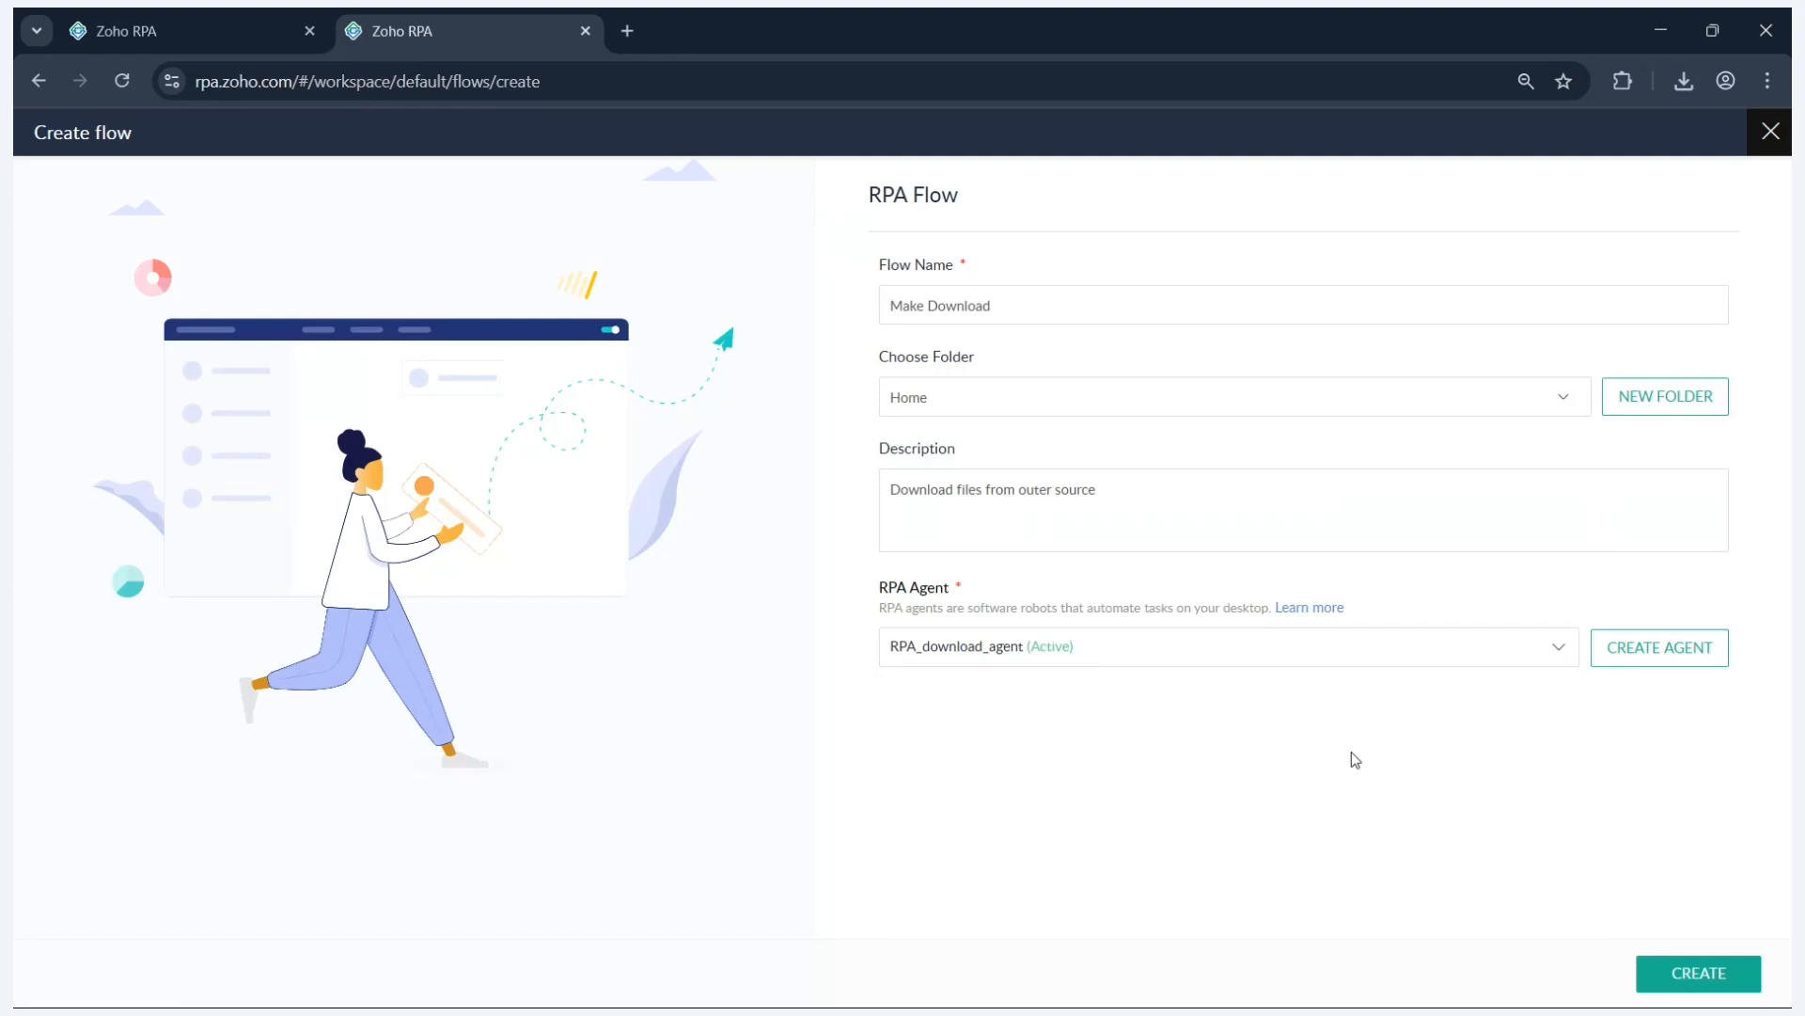
{"action": "left_click", "coordinate": [1657, 649]}
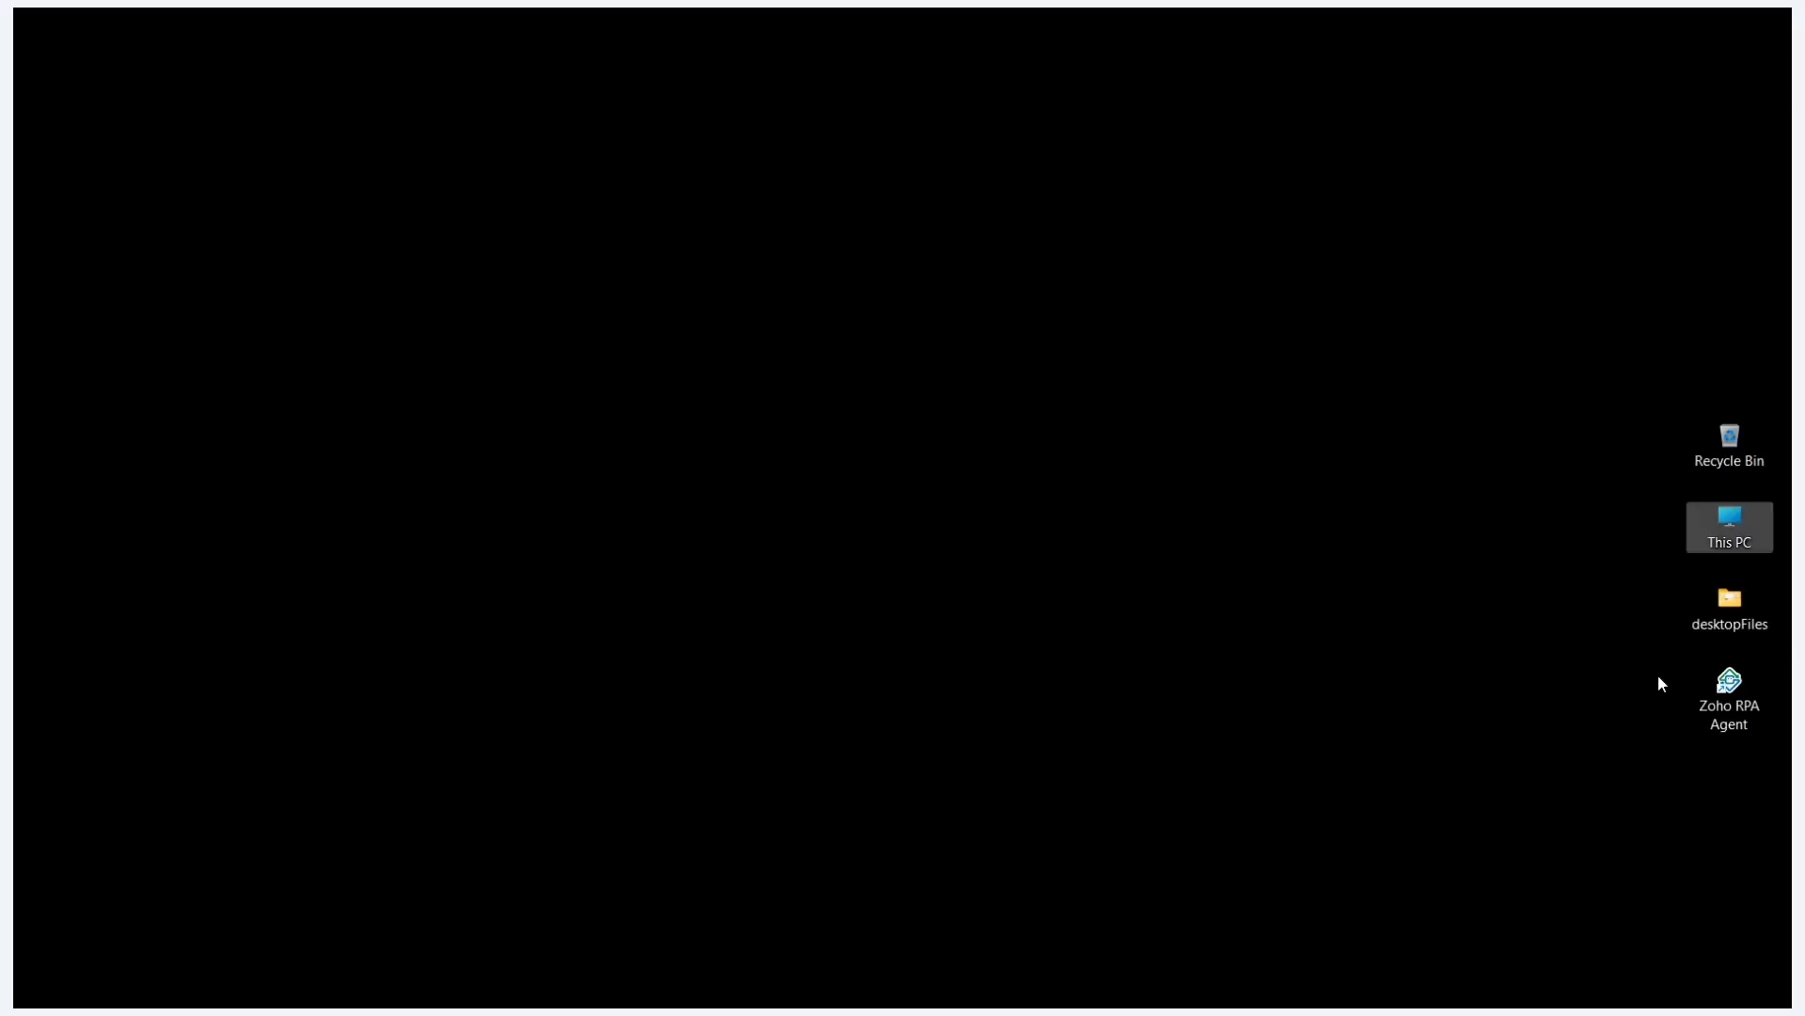
{"action": "left_click_drag", "start_coordinate": [1657, 674], "coordinate": [1754, 741]}
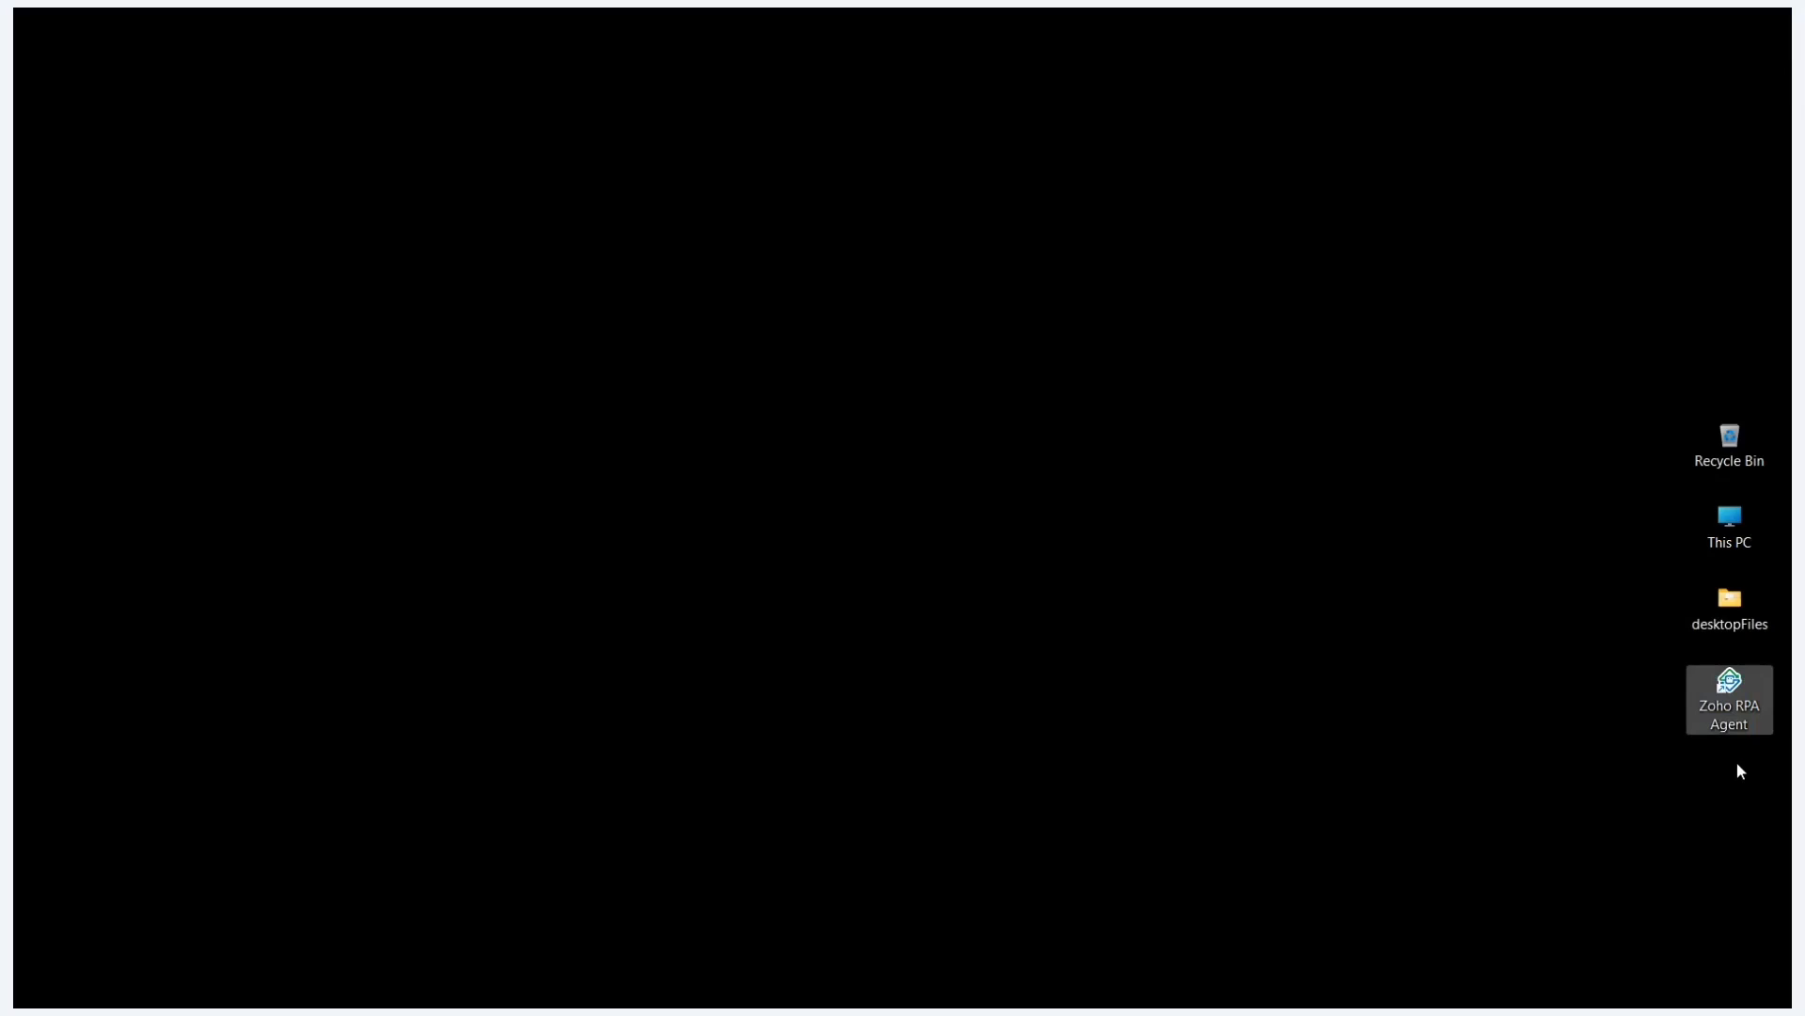
{"action": "key", "text": "alt+Tab"}
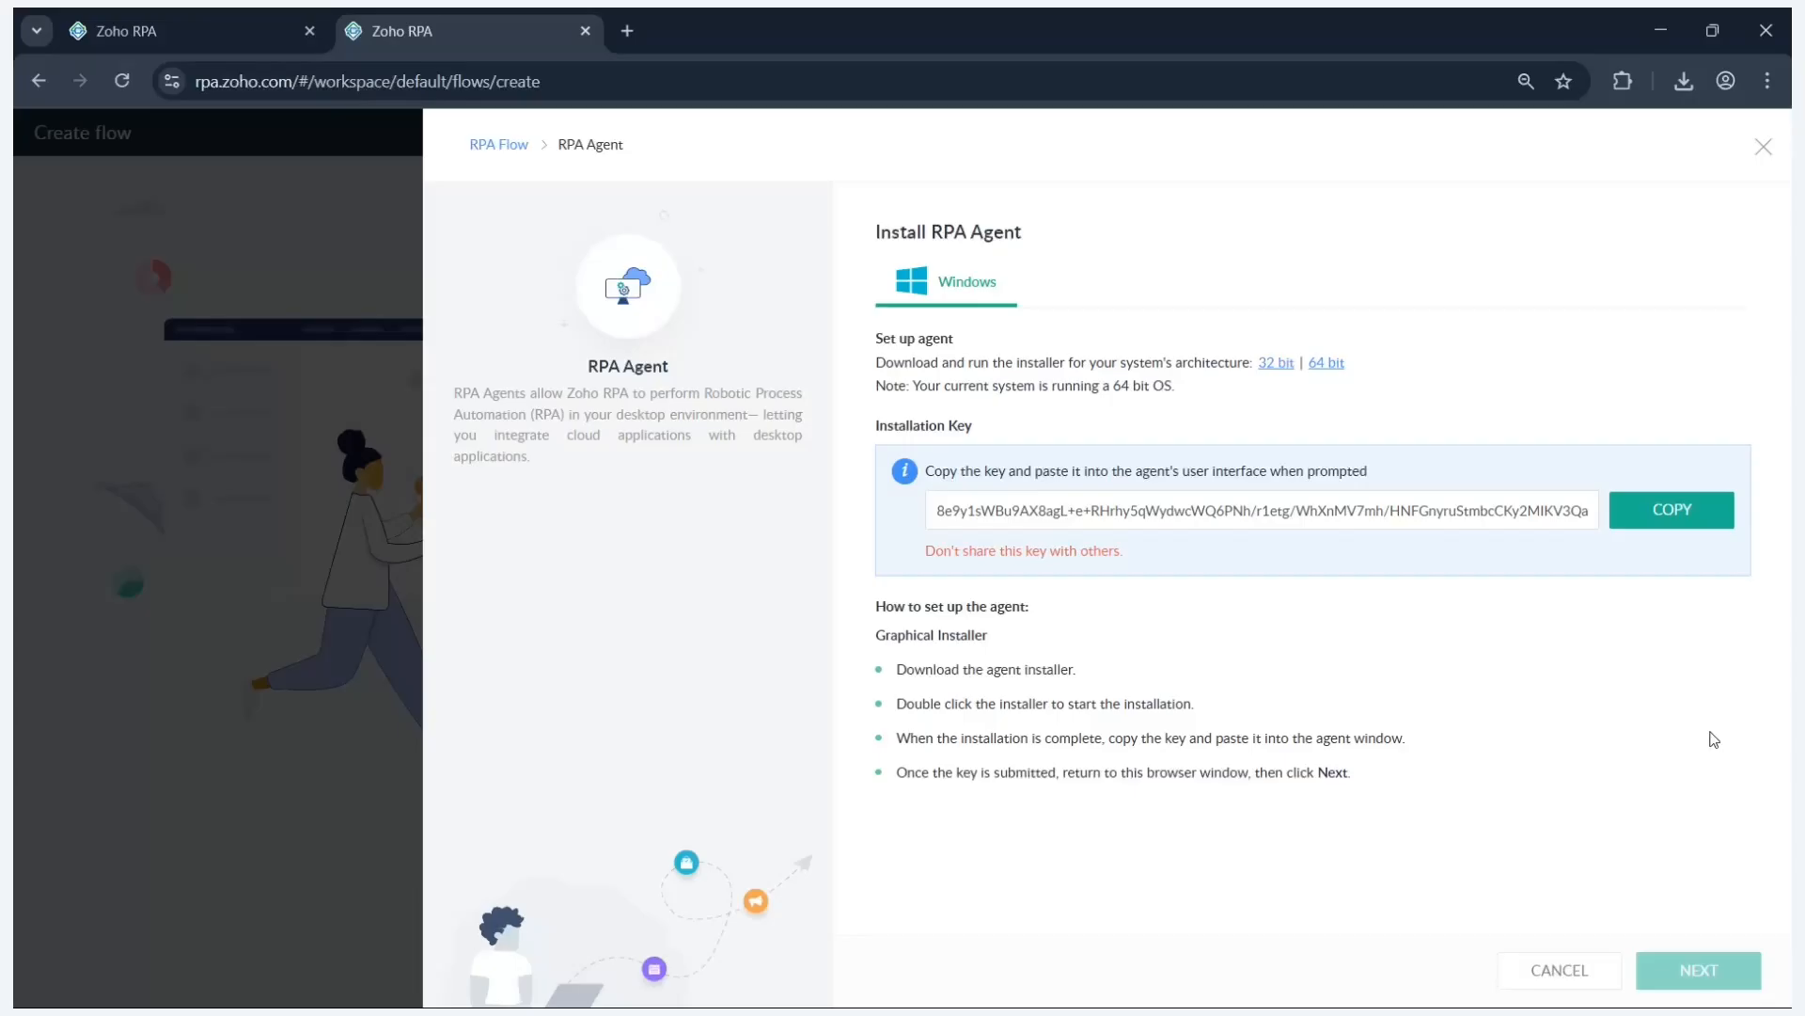
{"action": "left_click", "coordinate": [1764, 148]}
{"action": "left_click", "coordinate": [1397, 645]}
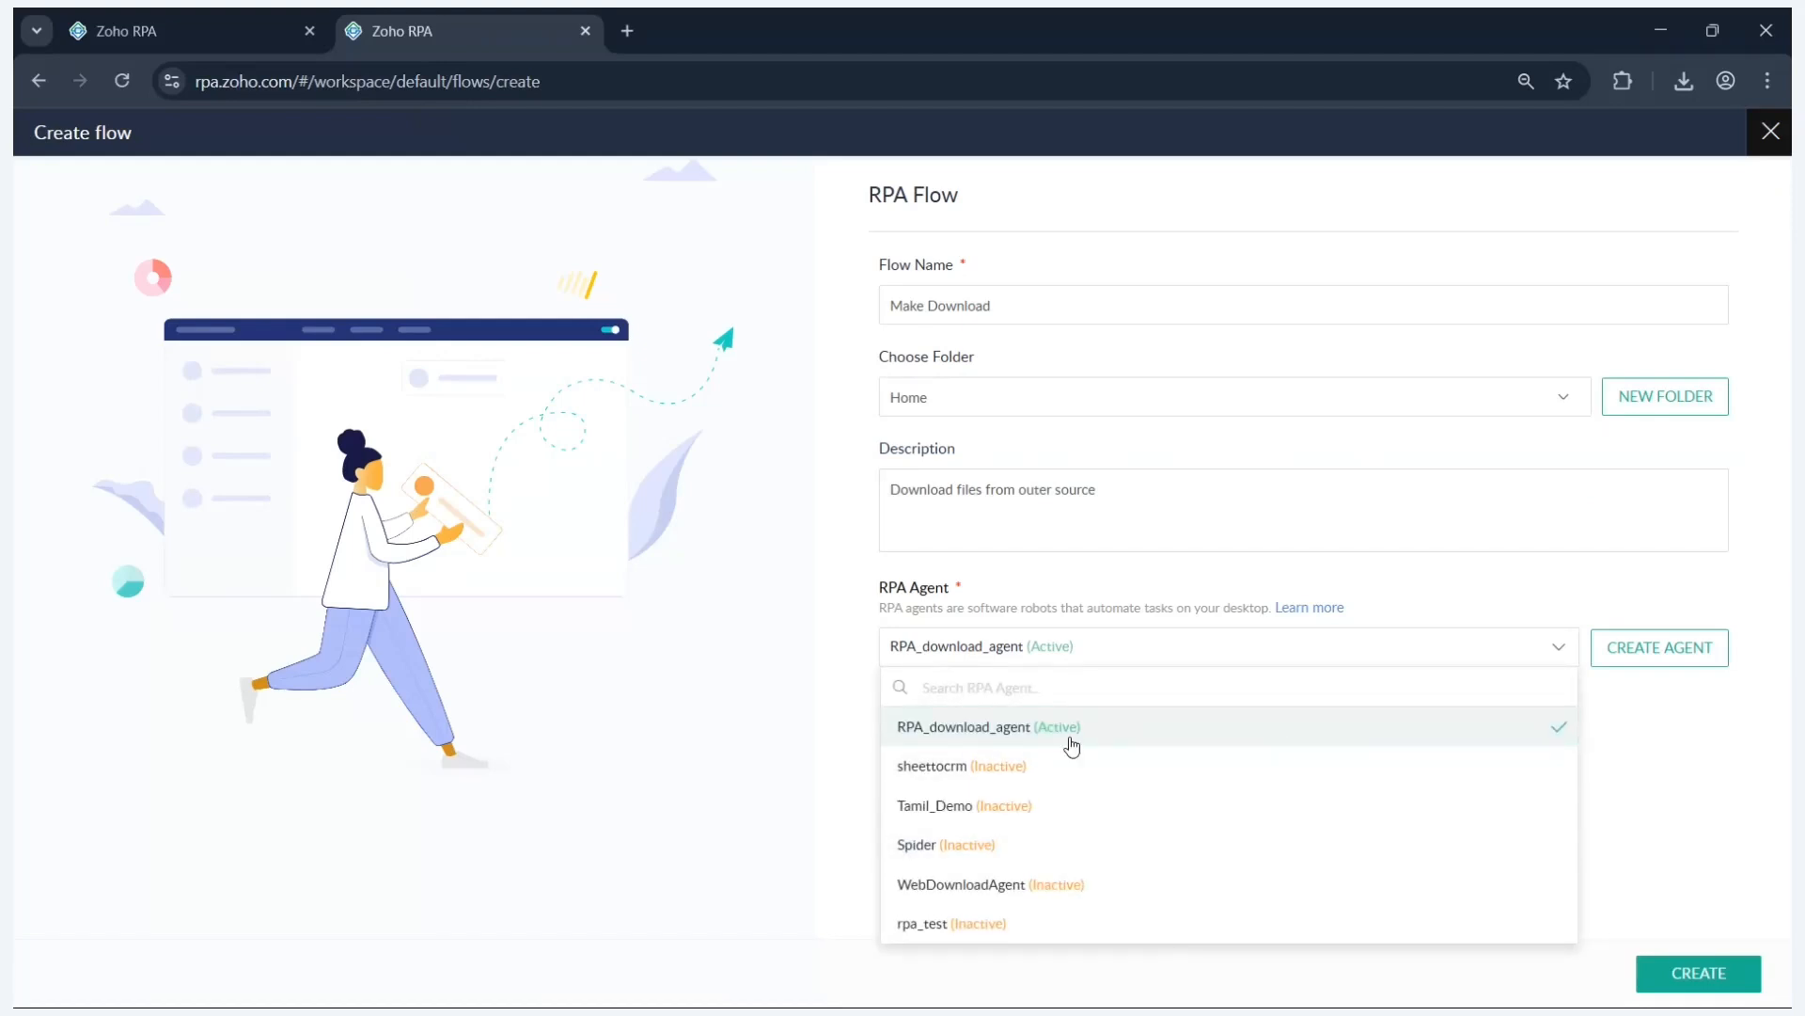
{"action": "left_click", "coordinate": [1001, 729]}
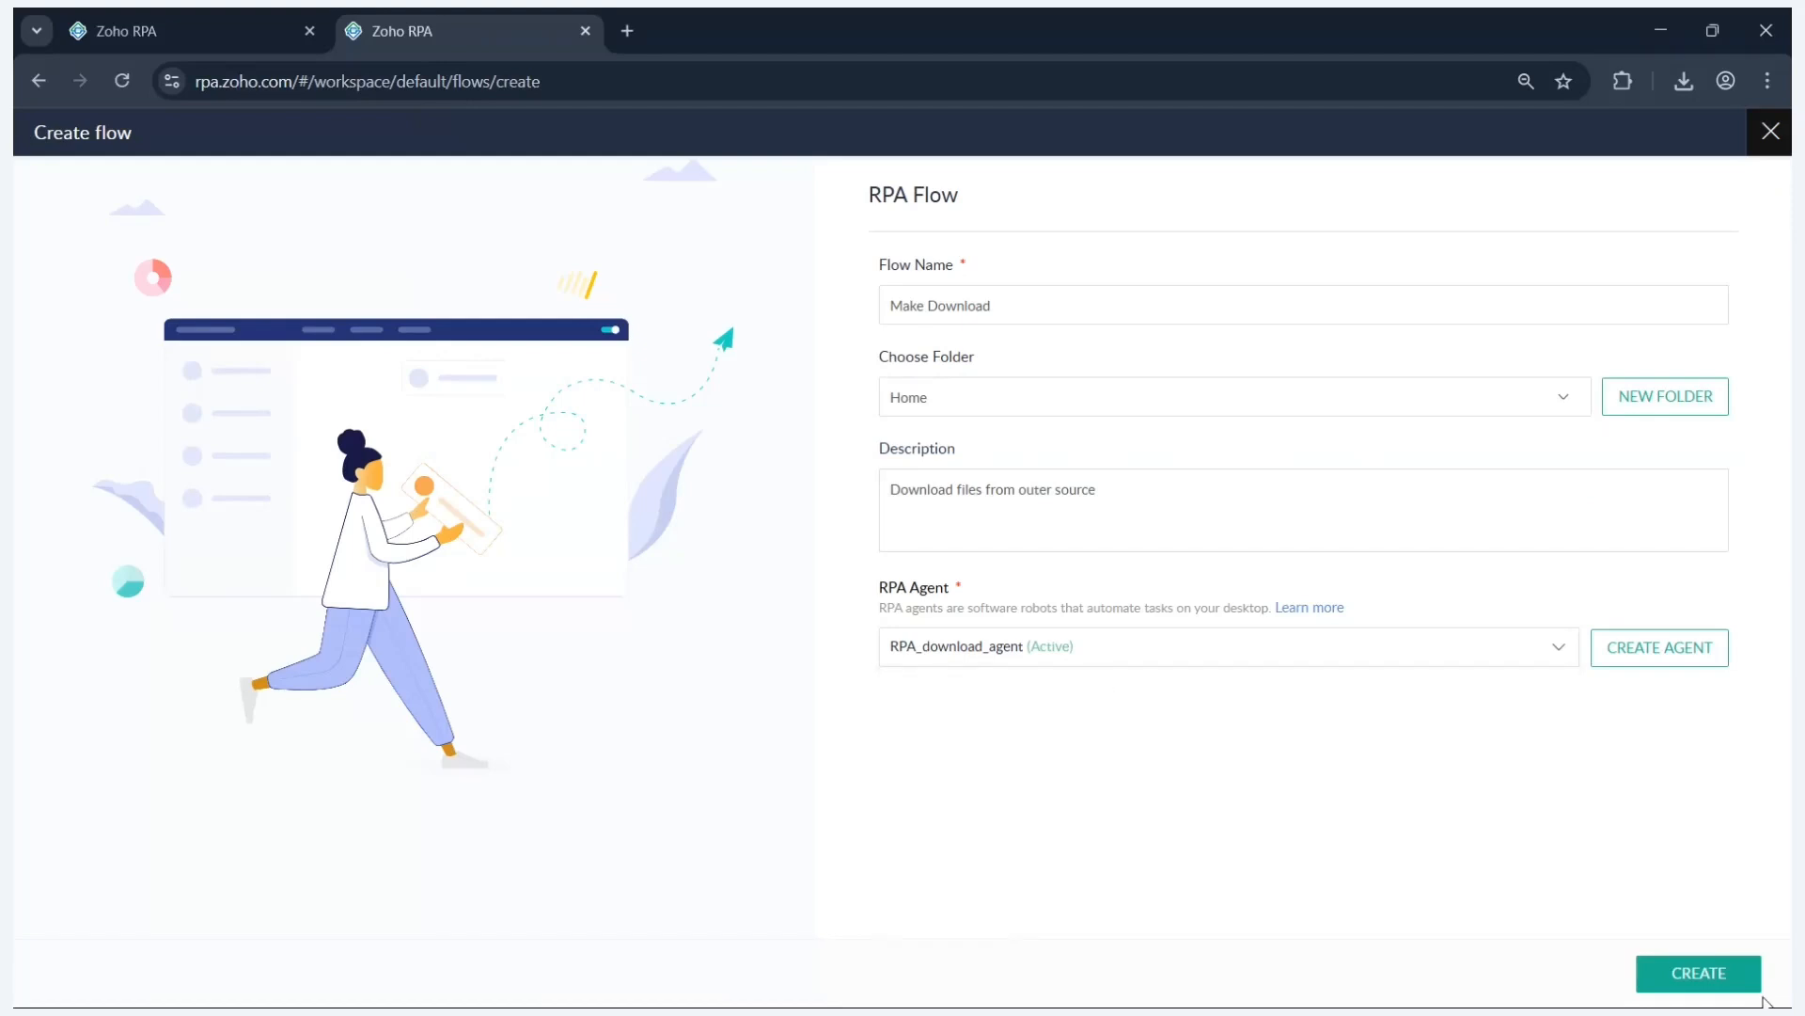
- Create the Make Download flow and set its schedule trigger to Daily
{"action": "left_click", "coordinate": [1736, 985]}
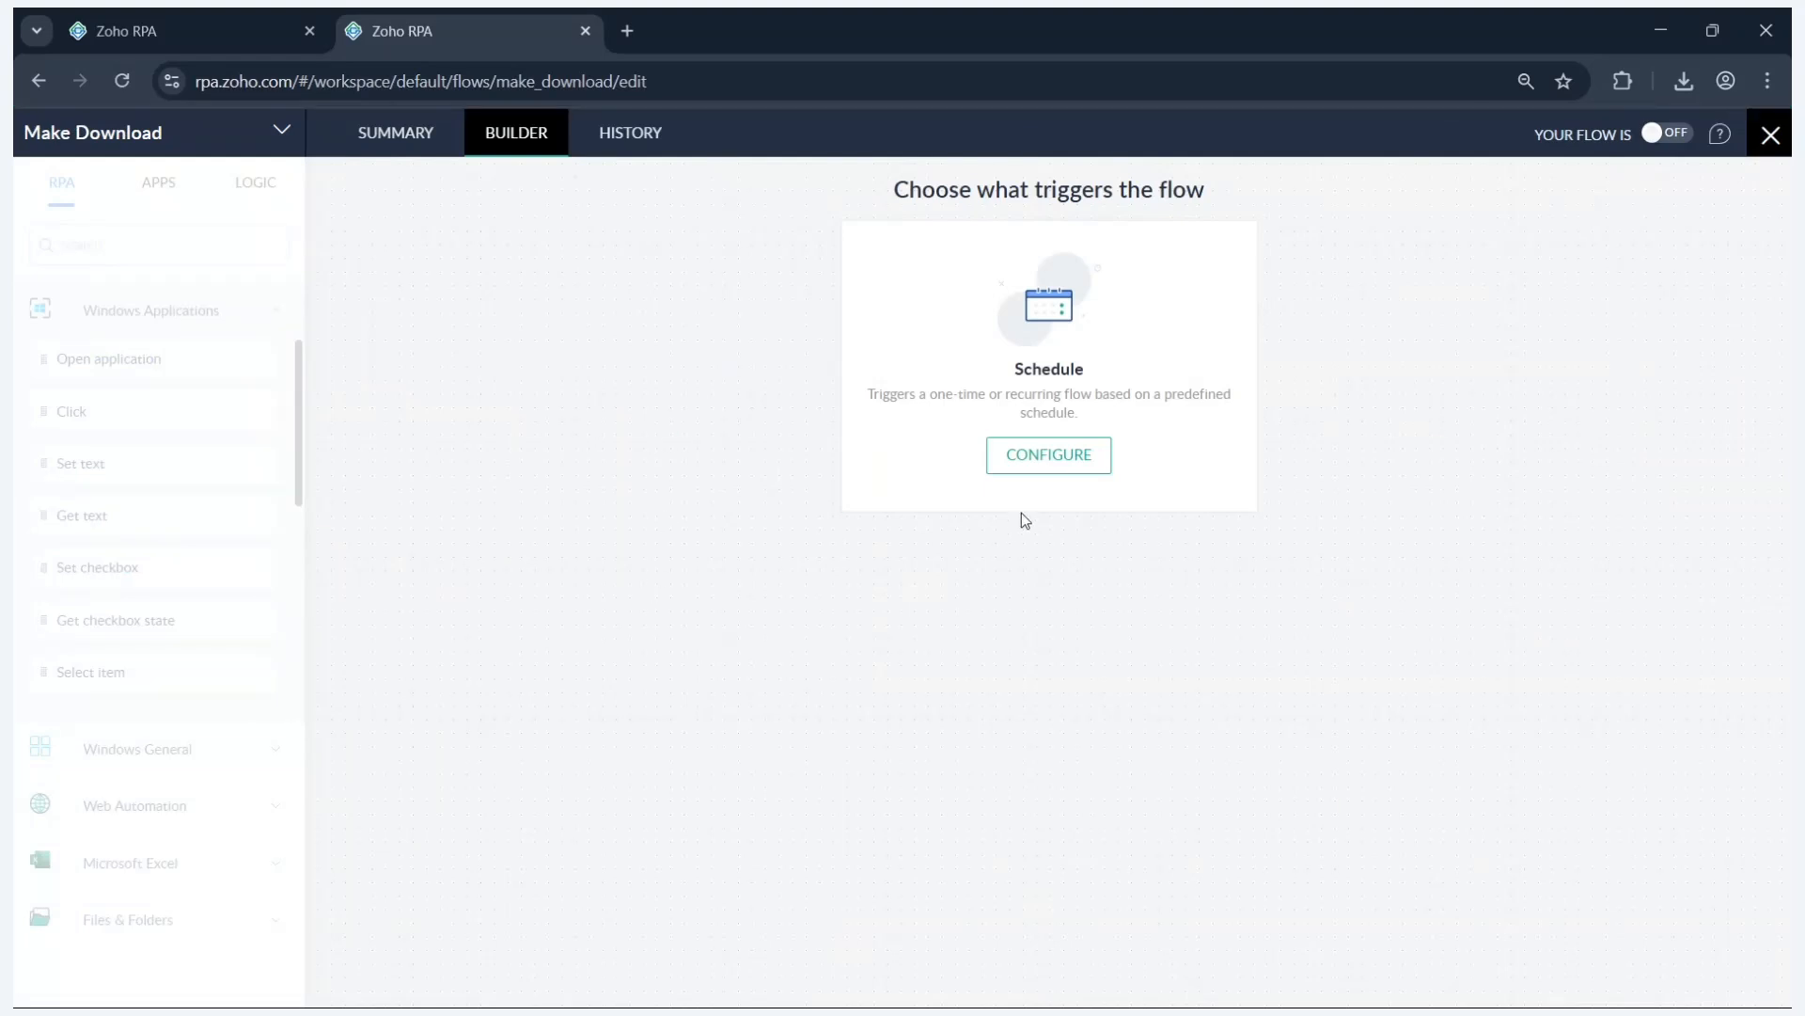
{"action": "left_click", "coordinate": [1040, 454]}
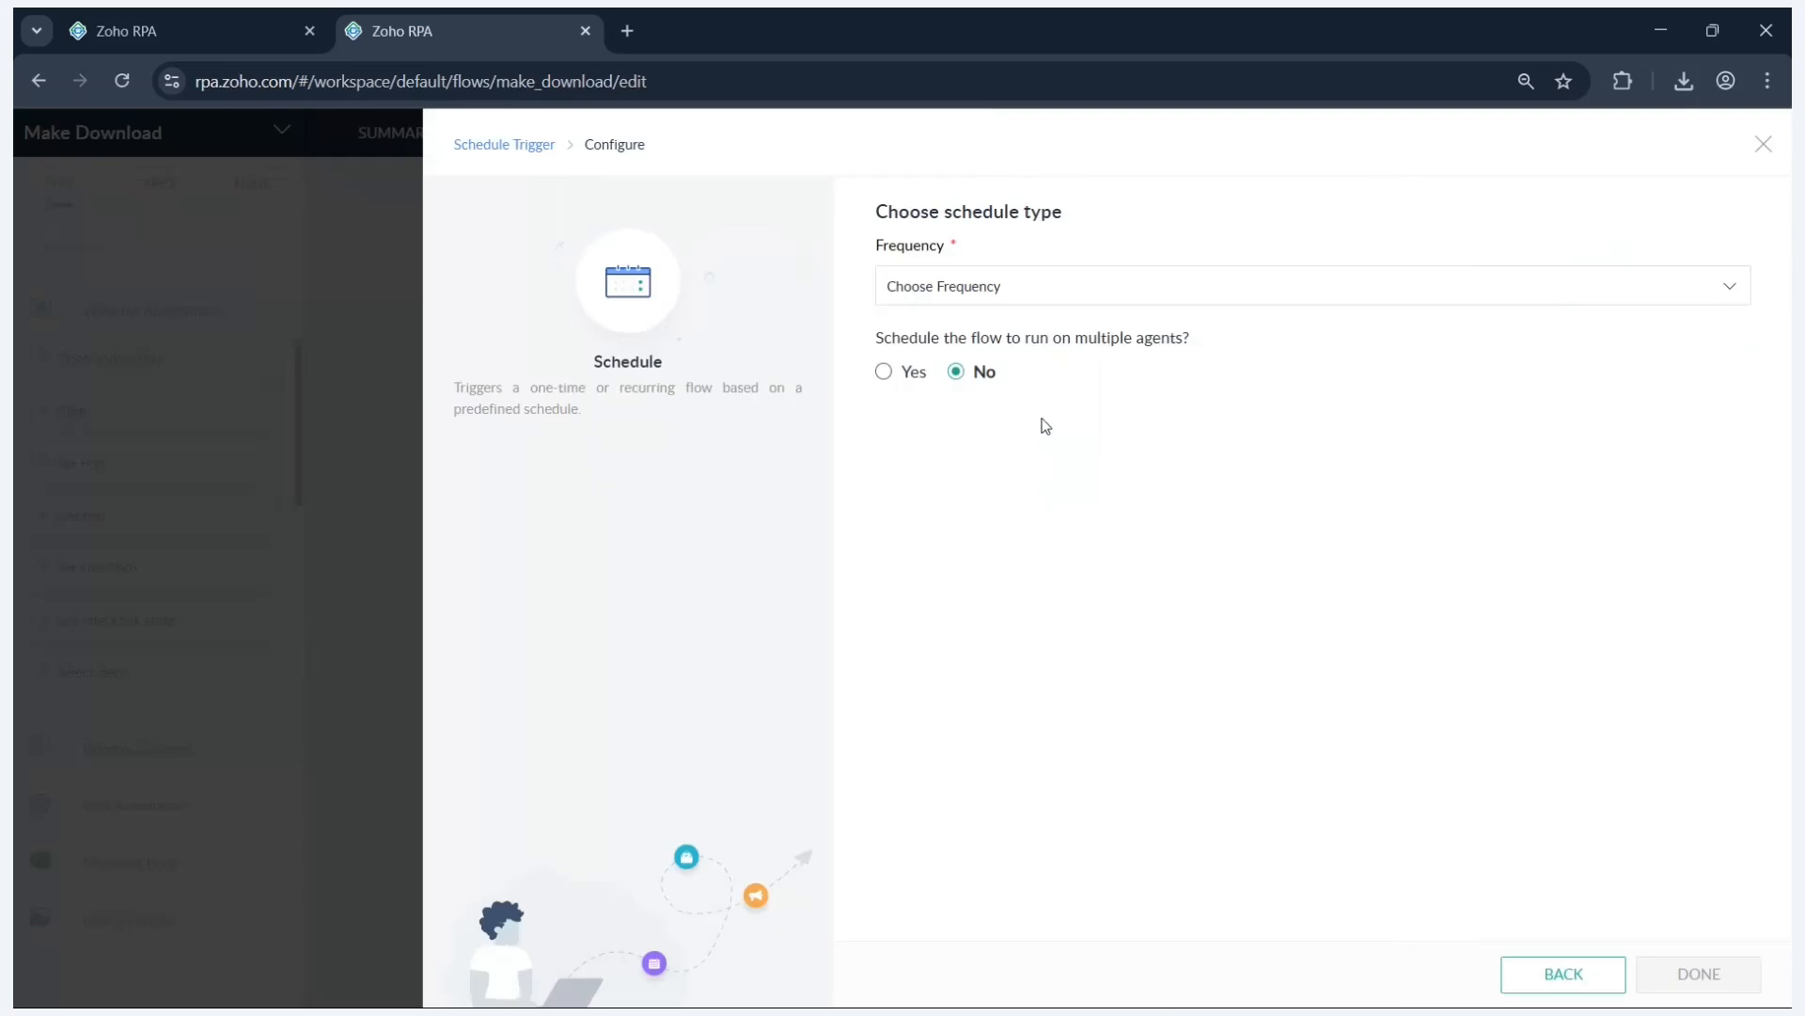
{"action": "left_click", "coordinate": [1093, 303]}
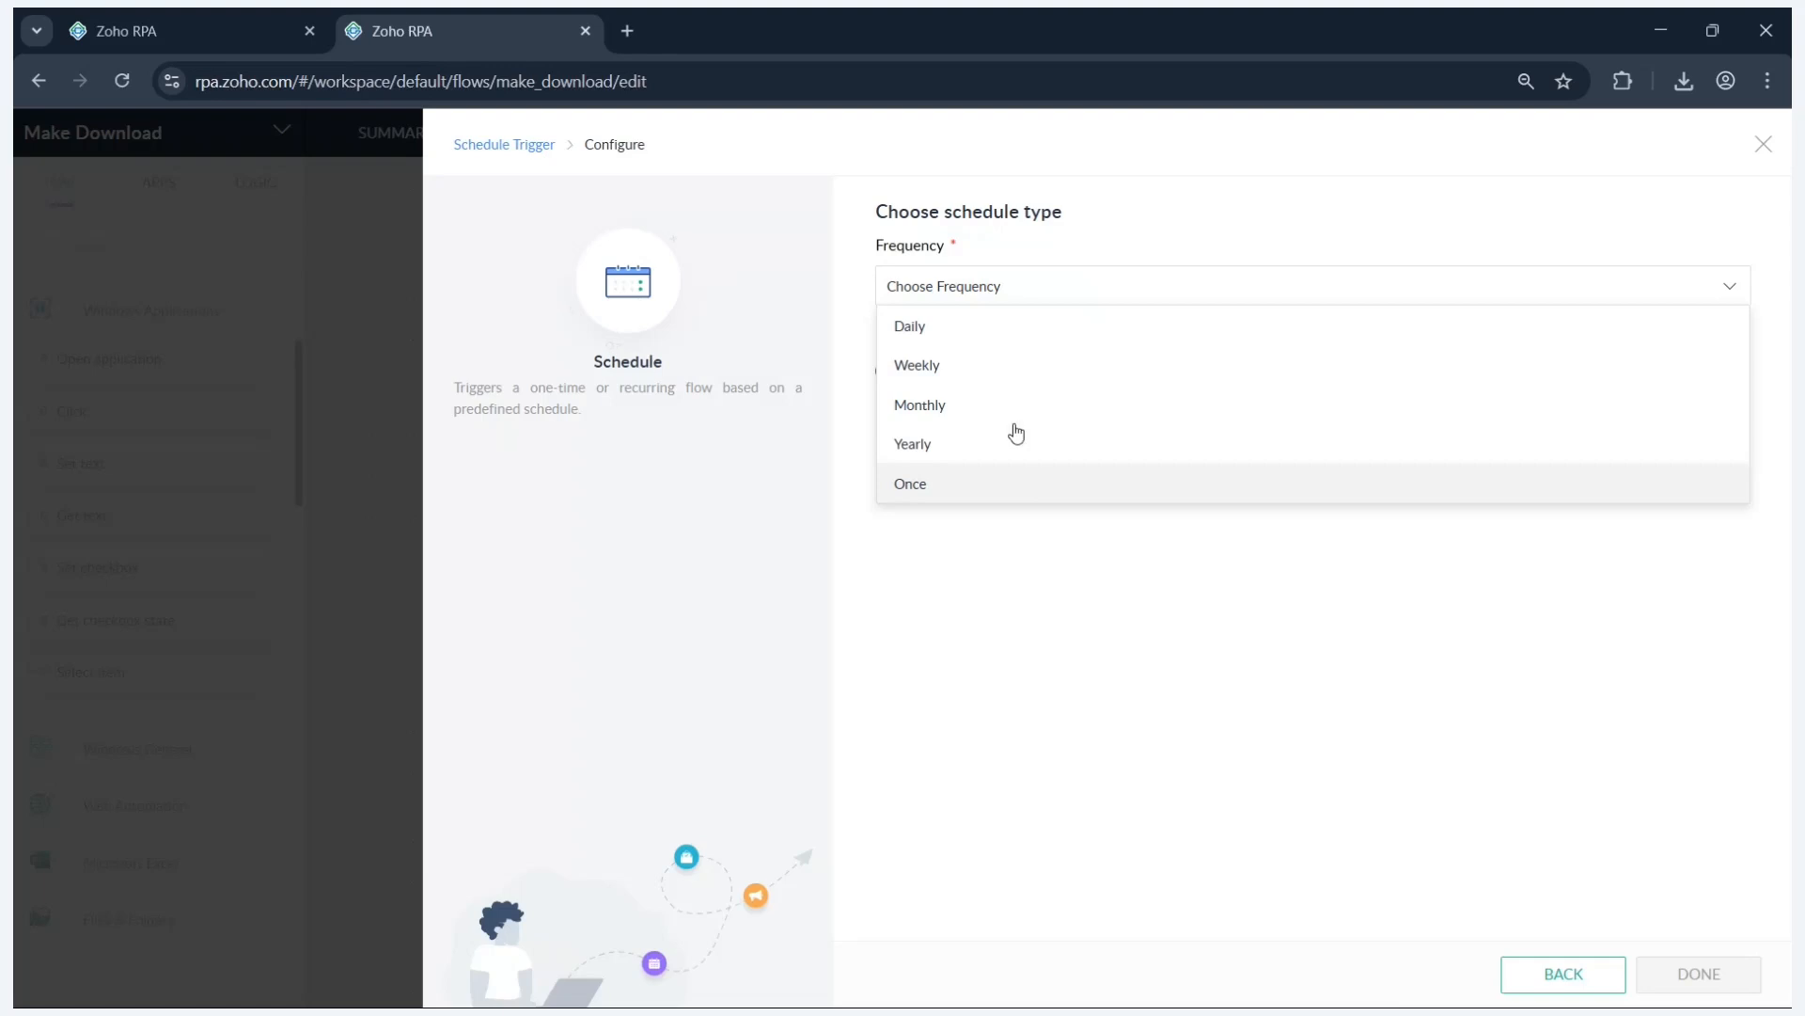
{"action": "left_click", "coordinate": [974, 342]}
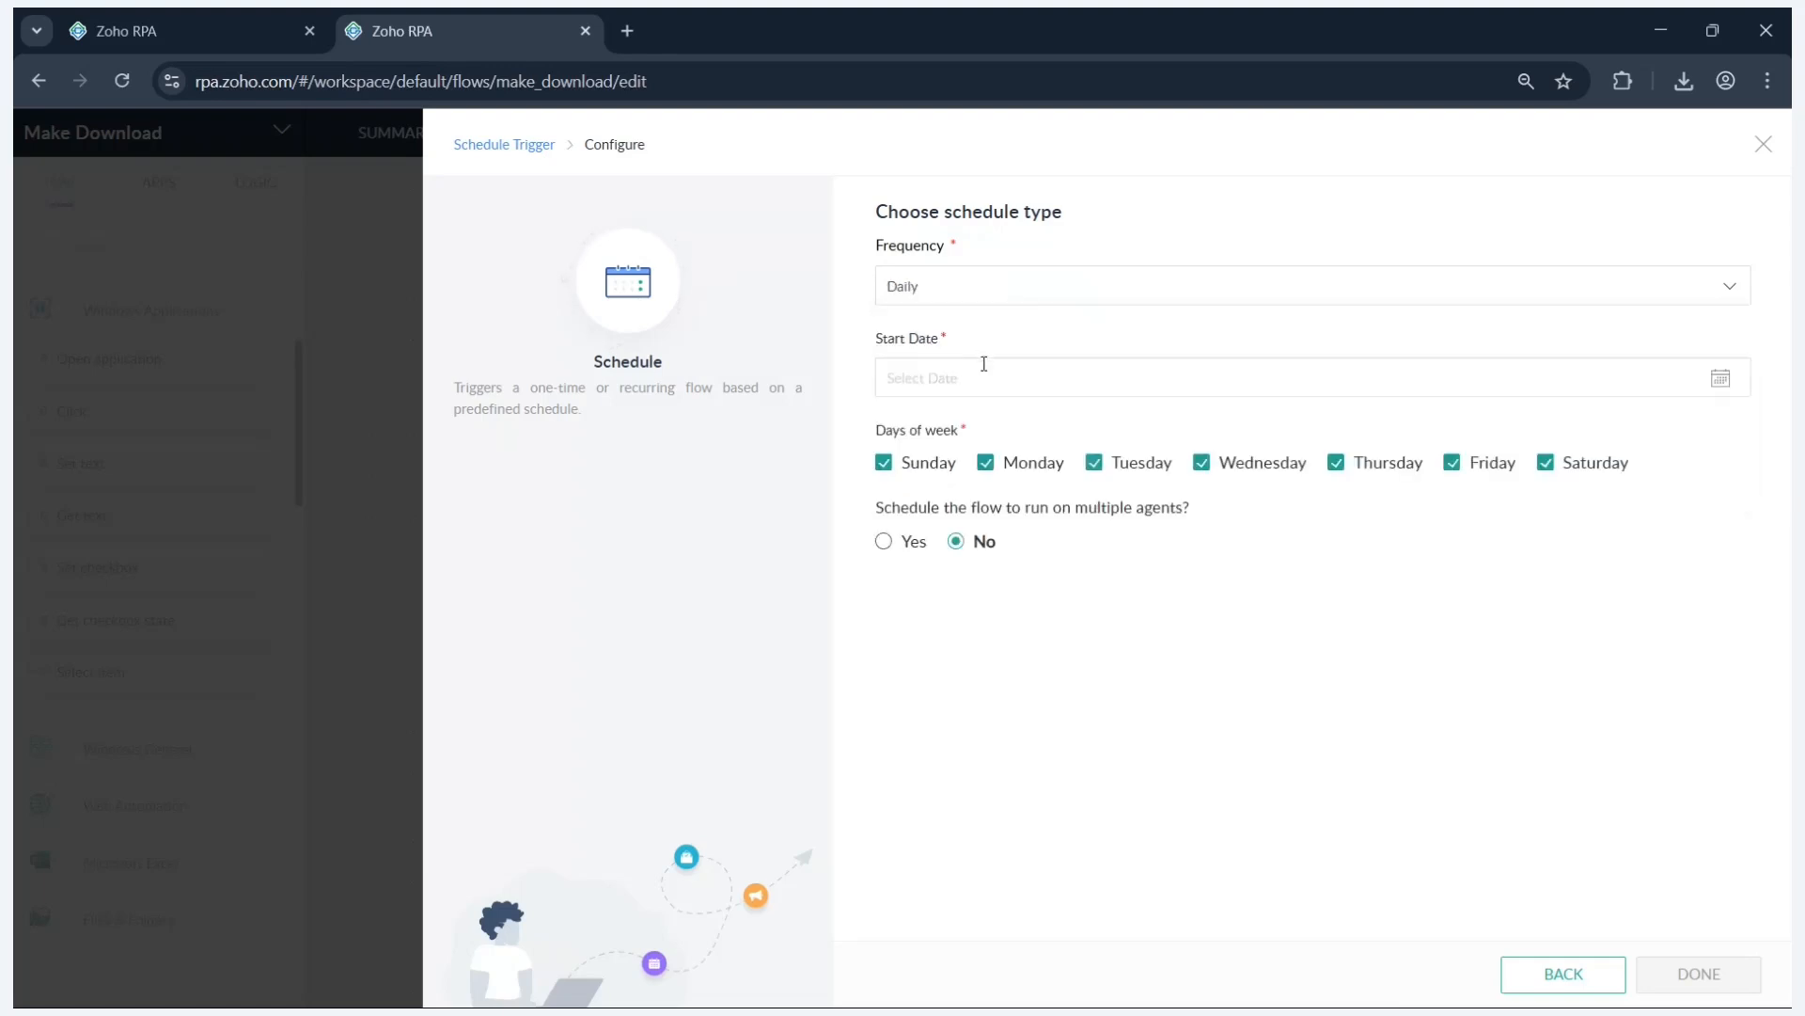
- Set the schedule start to 04/12/2025 at 09:00, then apply and save it
{"action": "left_click", "coordinate": [983, 377]}
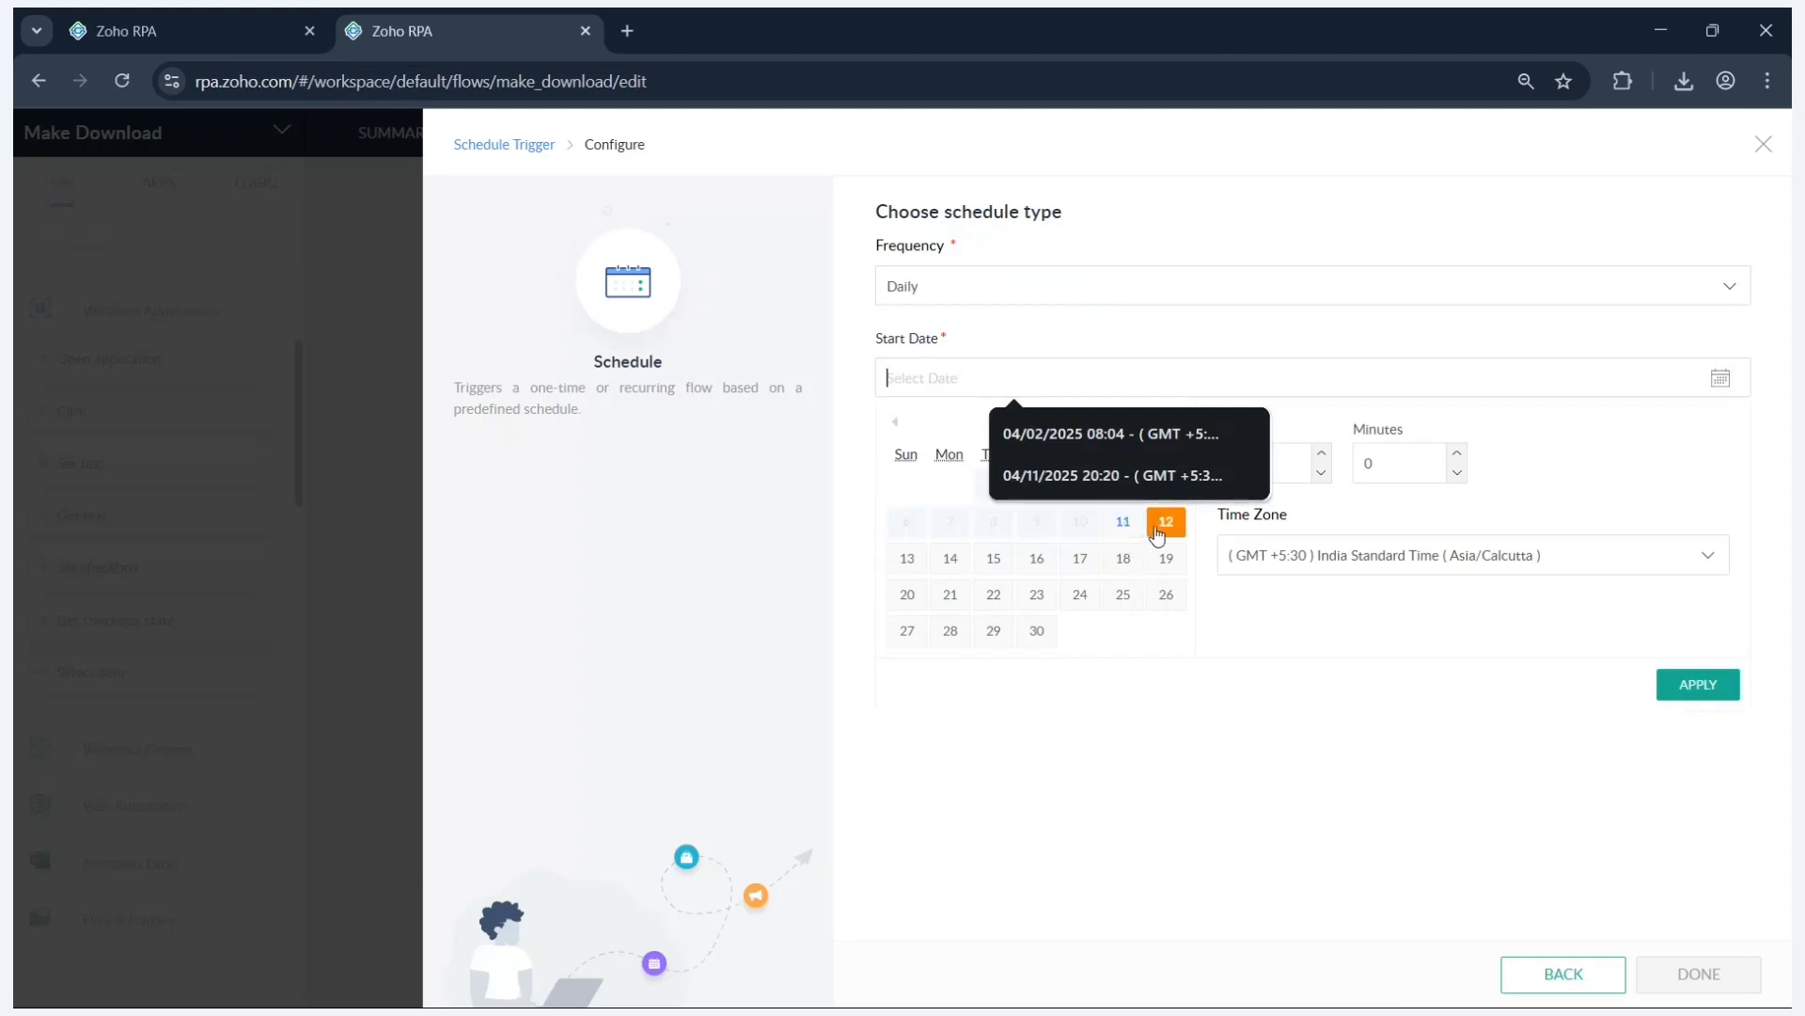
{"action": "left_click", "coordinate": [1157, 531]}
{"action": "left_click", "coordinate": [1322, 454]}
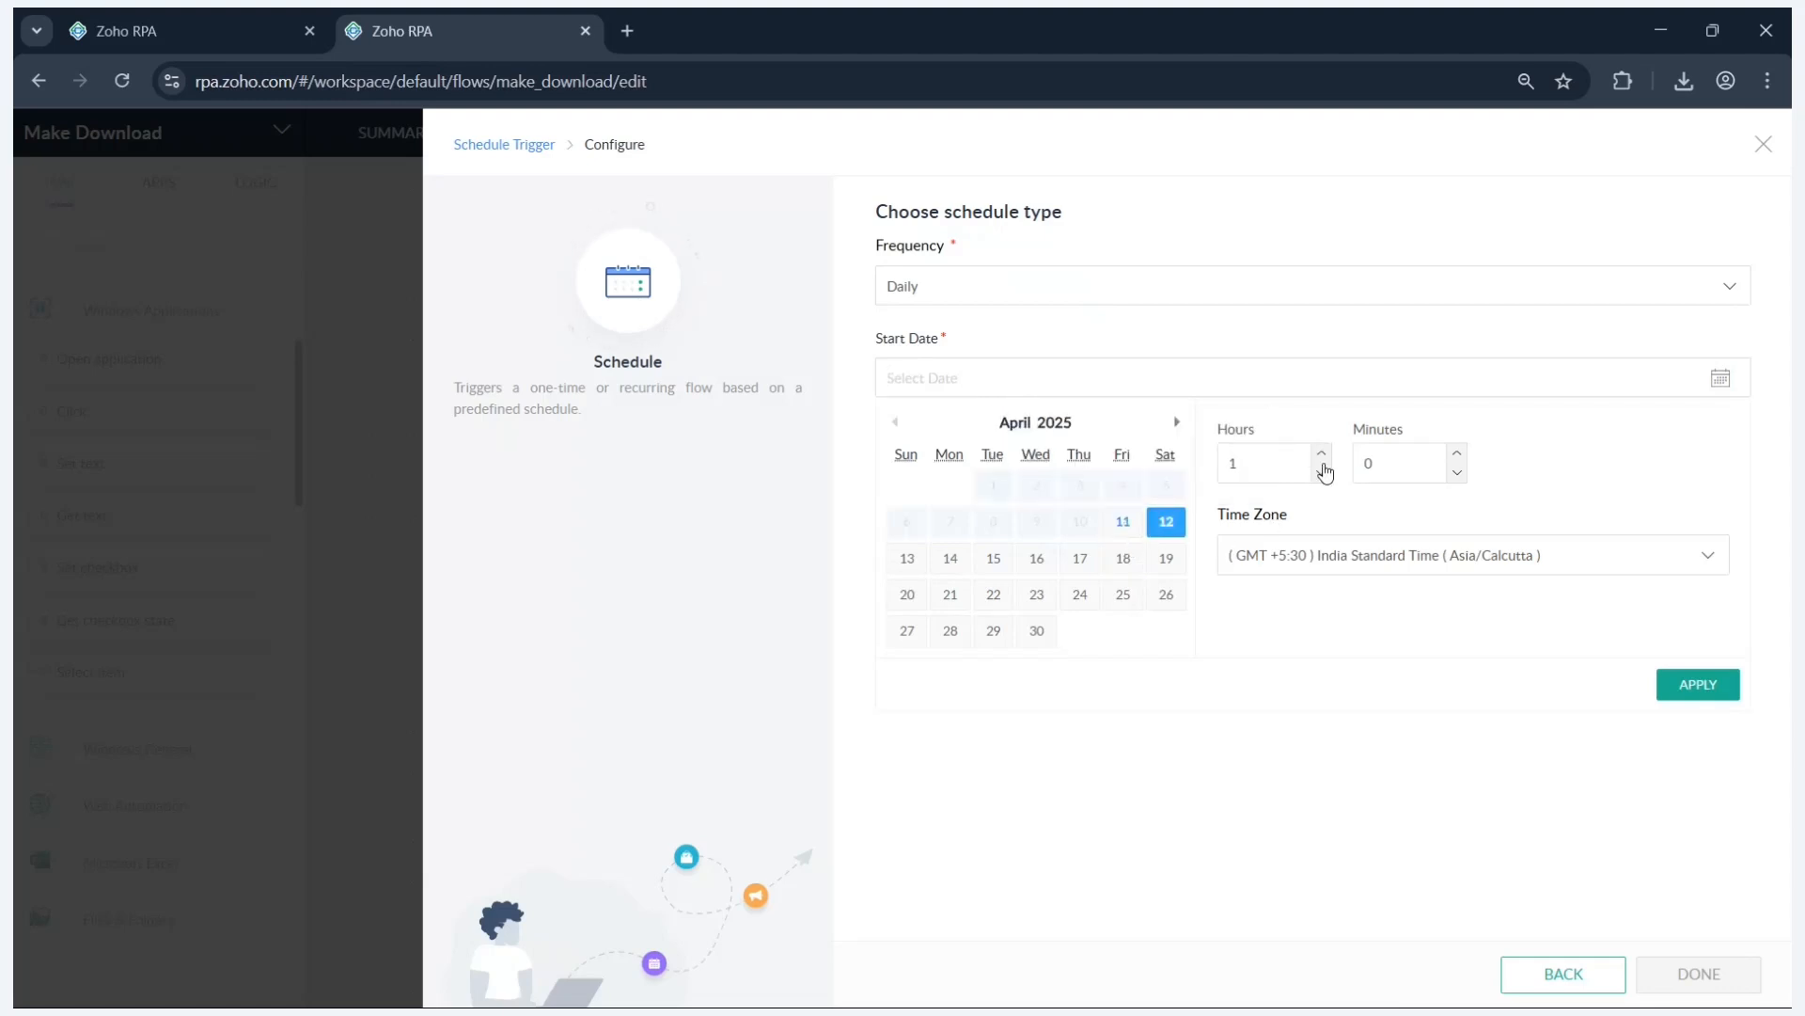
{"action": "left_click", "coordinate": [1323, 459]}
{"action": "left_click", "coordinate": [1323, 459]}
{"action": "type", "text": "9"}
{"action": "left_click", "coordinate": [1701, 691]}
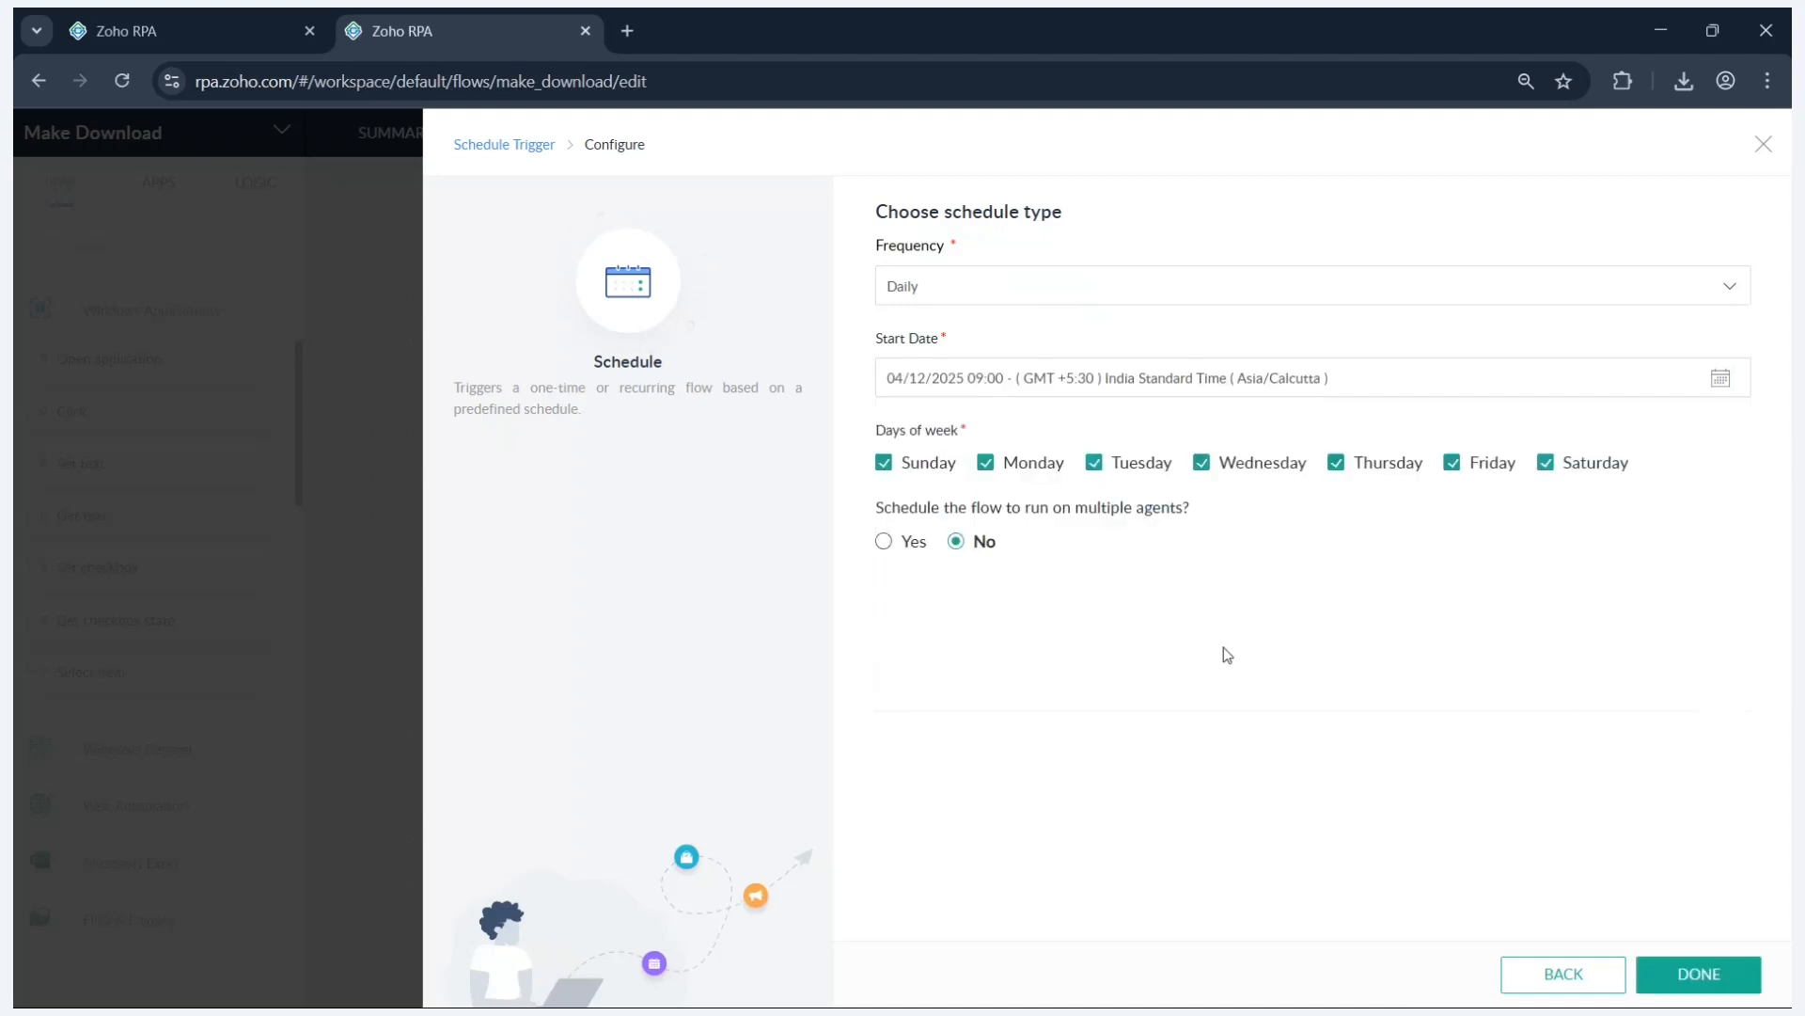
{"action": "left_click", "coordinate": [1688, 977]}
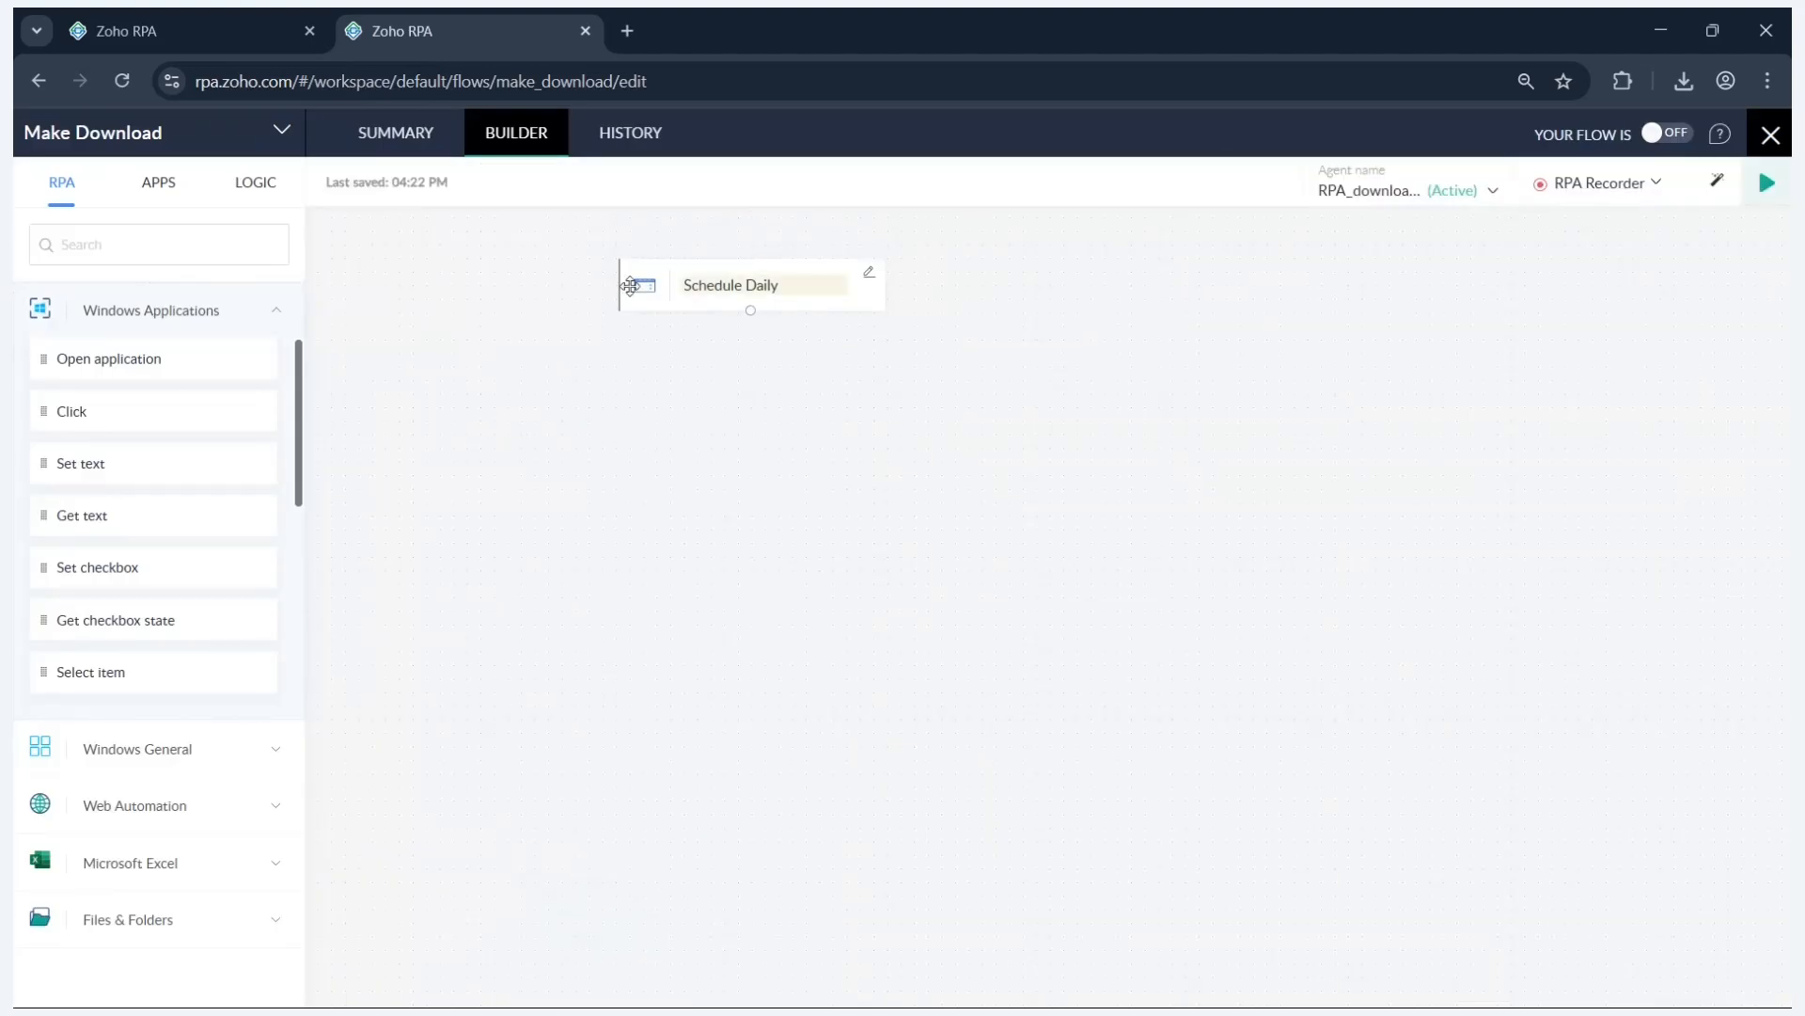
- Drop an Open URL step from Web Automation beneath the Schedule Daily trigger
{"action": "left_click_drag", "start_coordinate": [663, 268], "coordinate": [730, 336]}
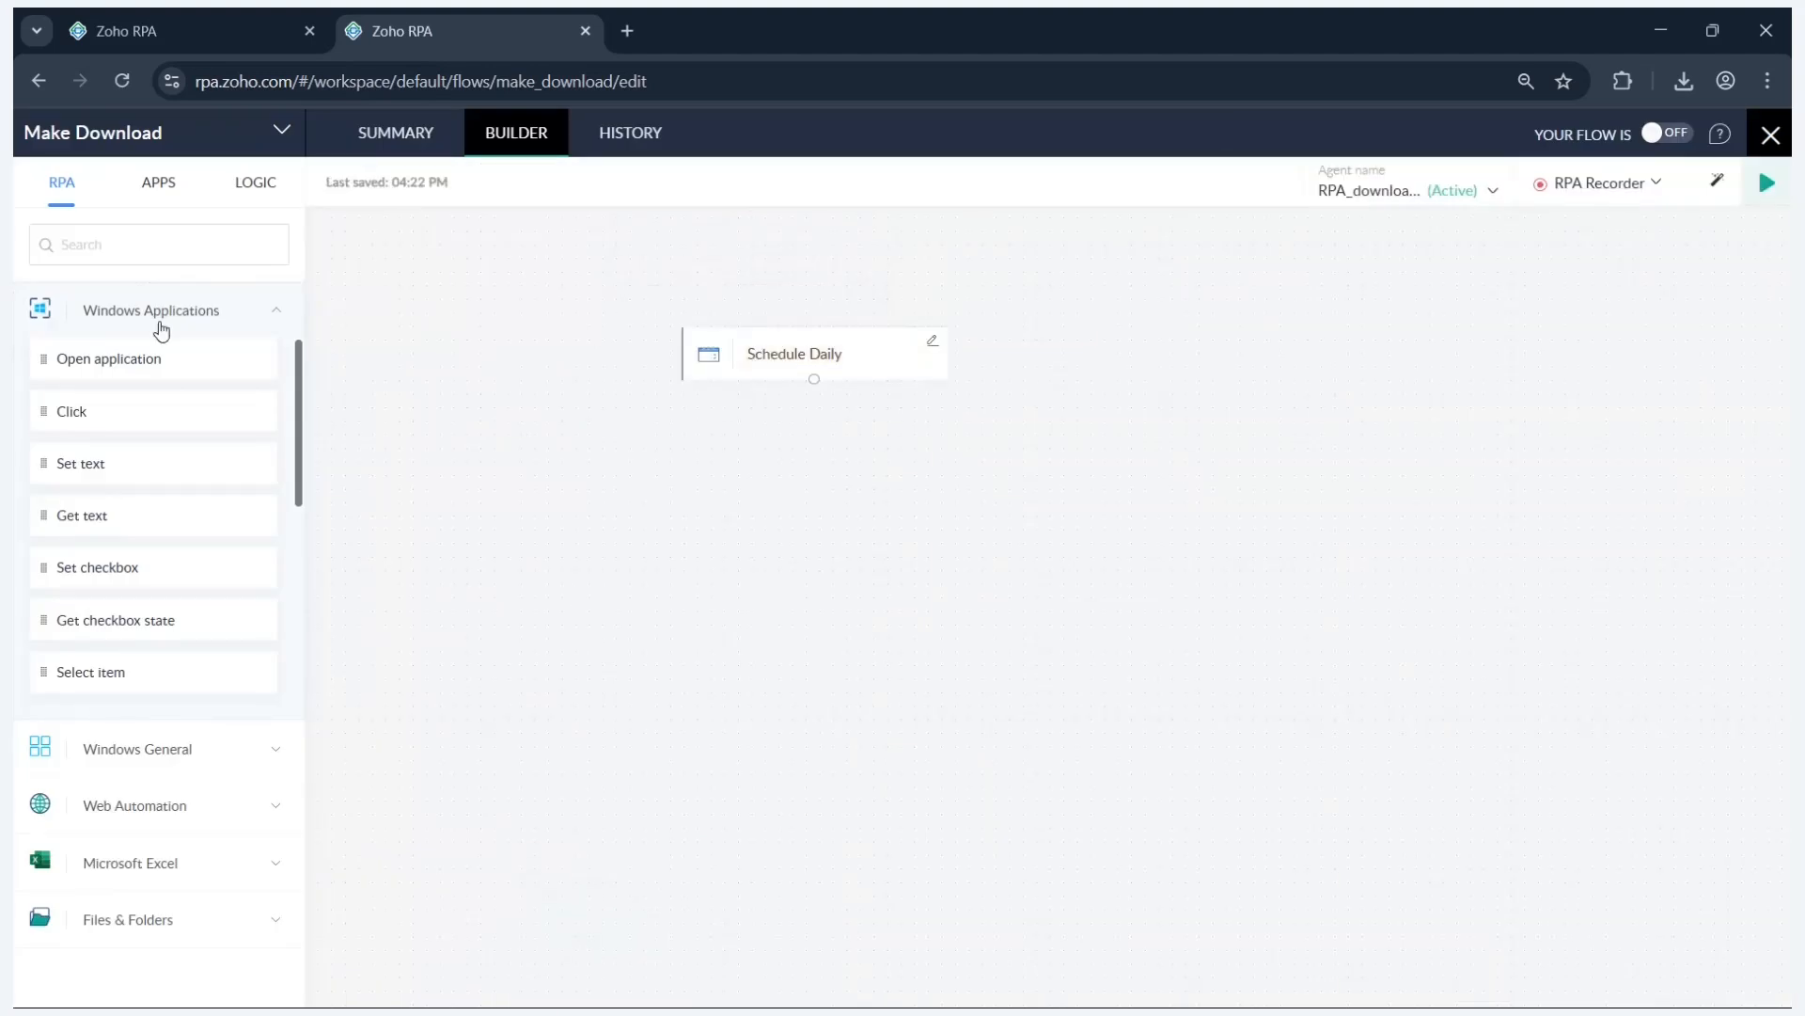
{"action": "left_click", "coordinate": [217, 311]}
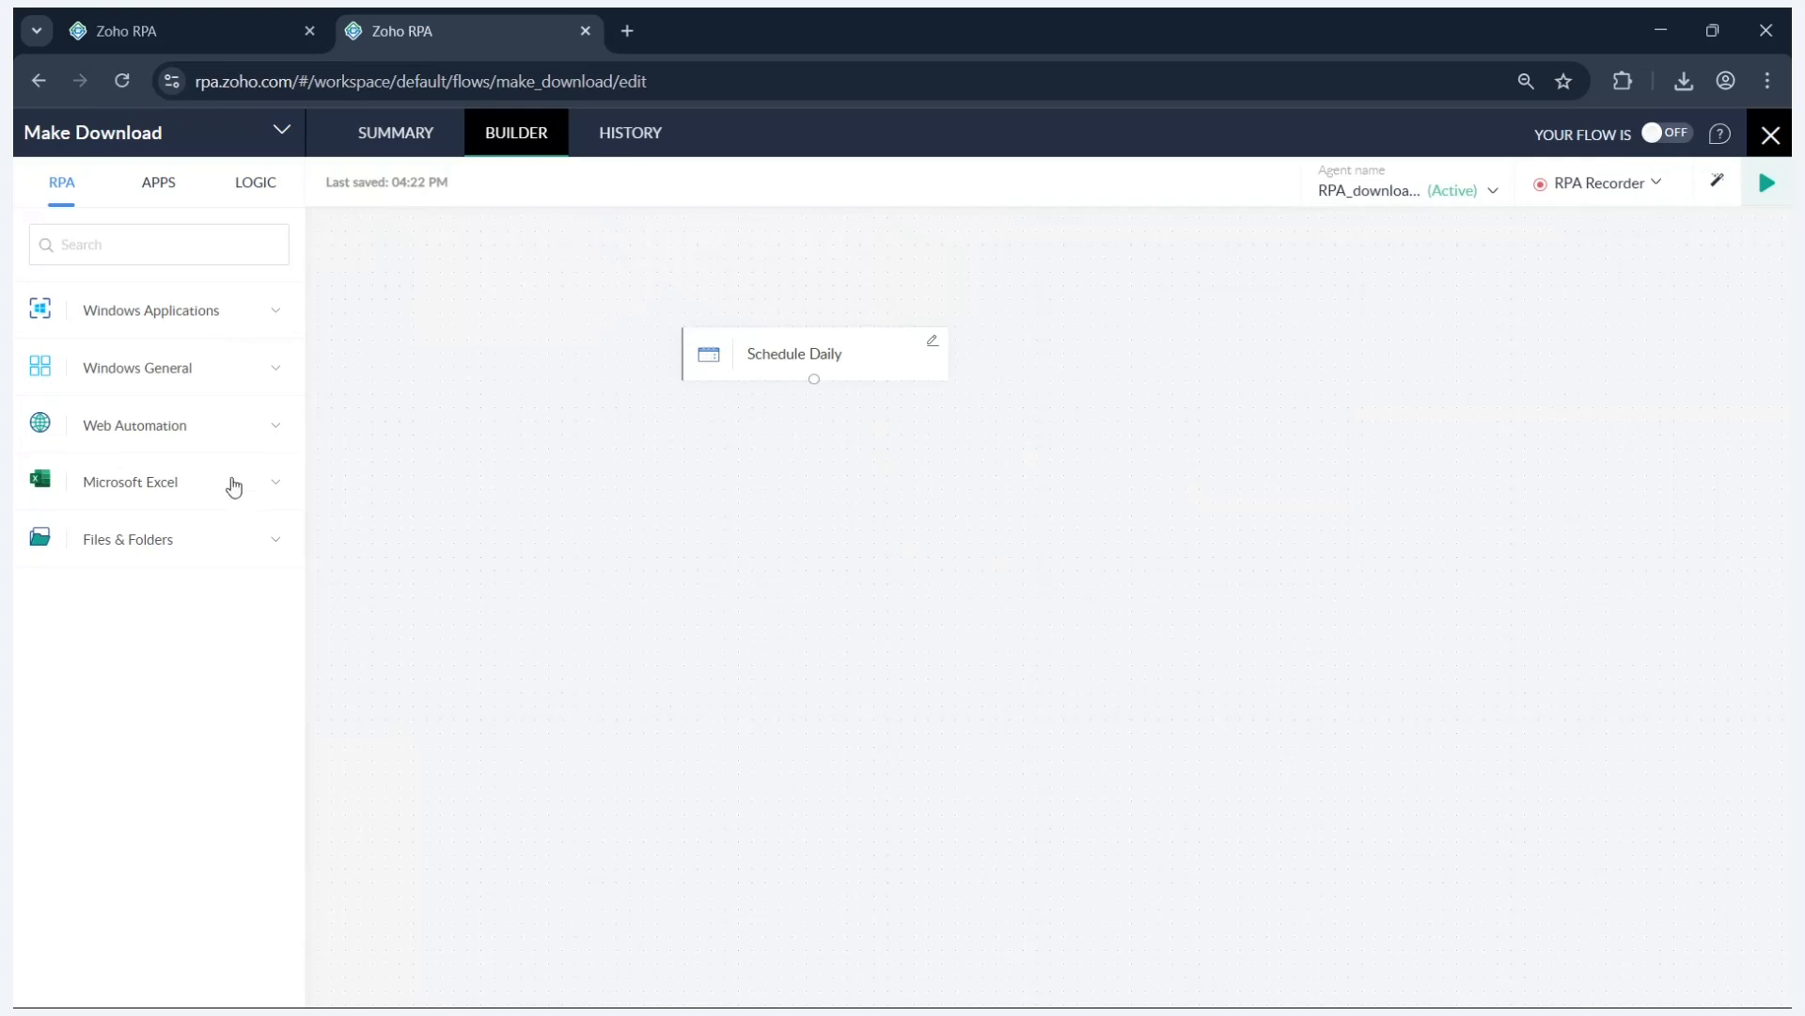
{"action": "left_click", "coordinate": [234, 442]}
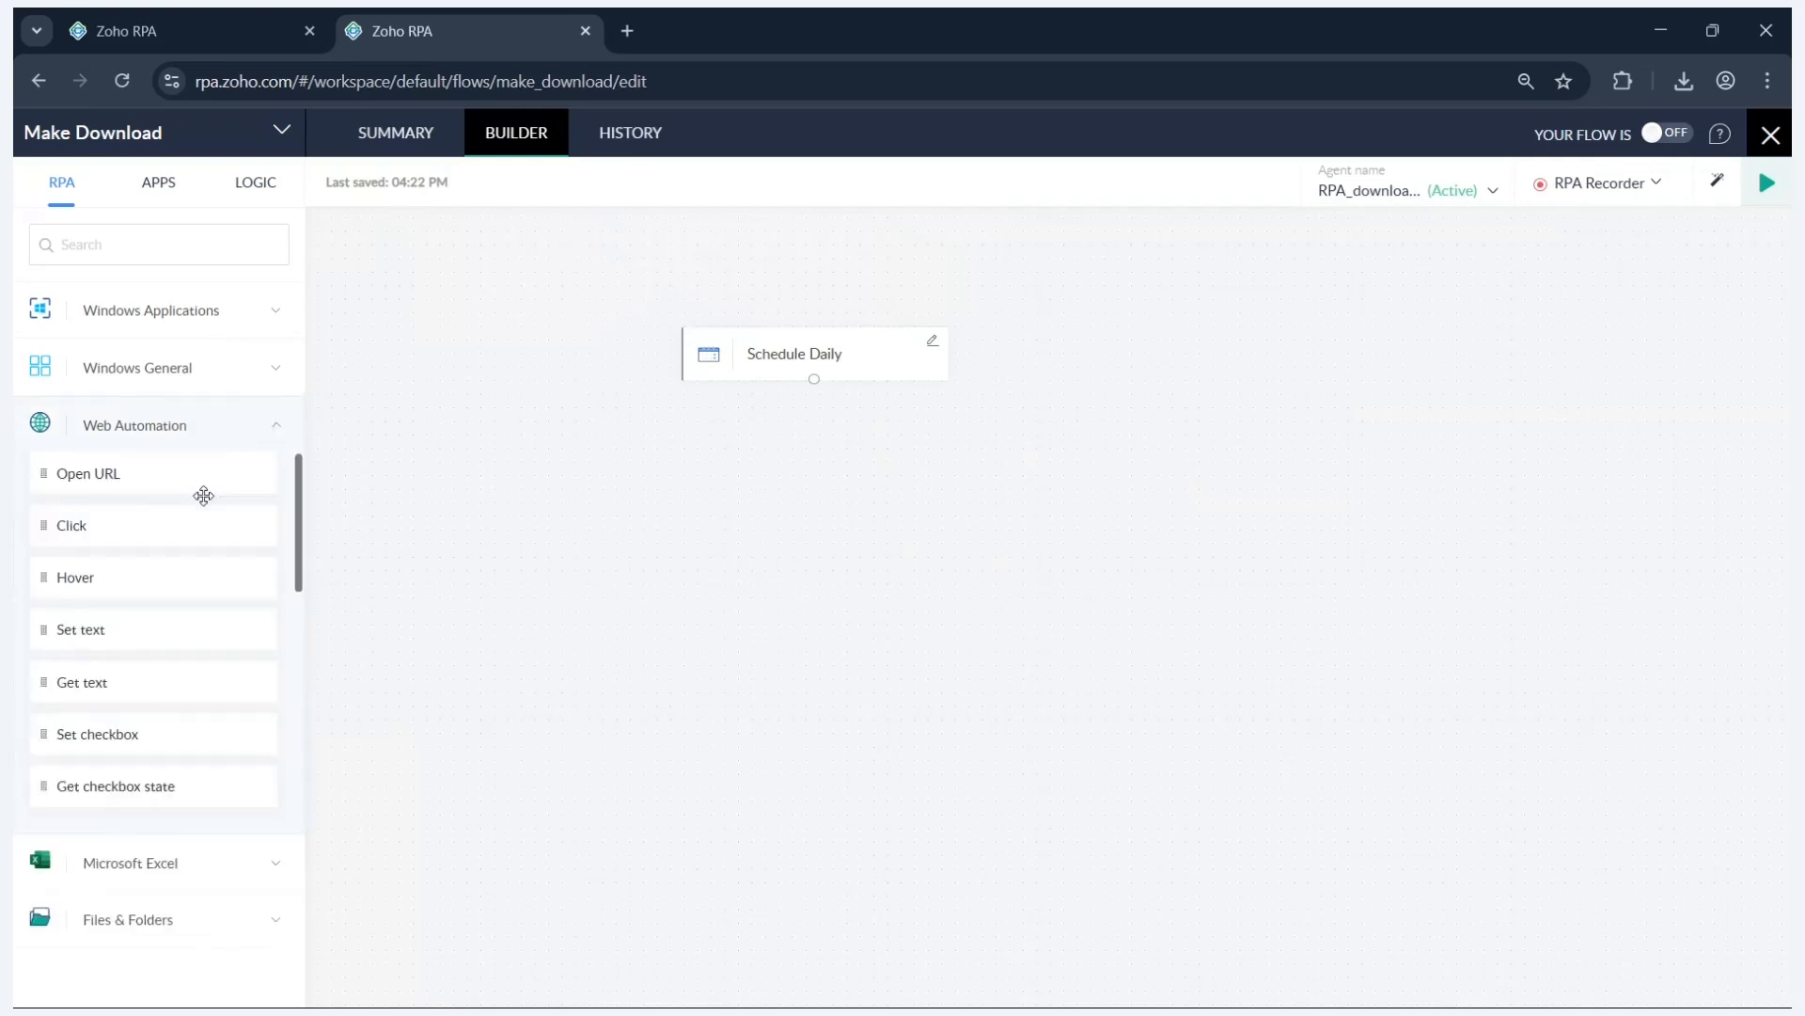
{"action": "left_click_drag", "start_coordinate": [169, 476], "coordinate": [819, 459]}
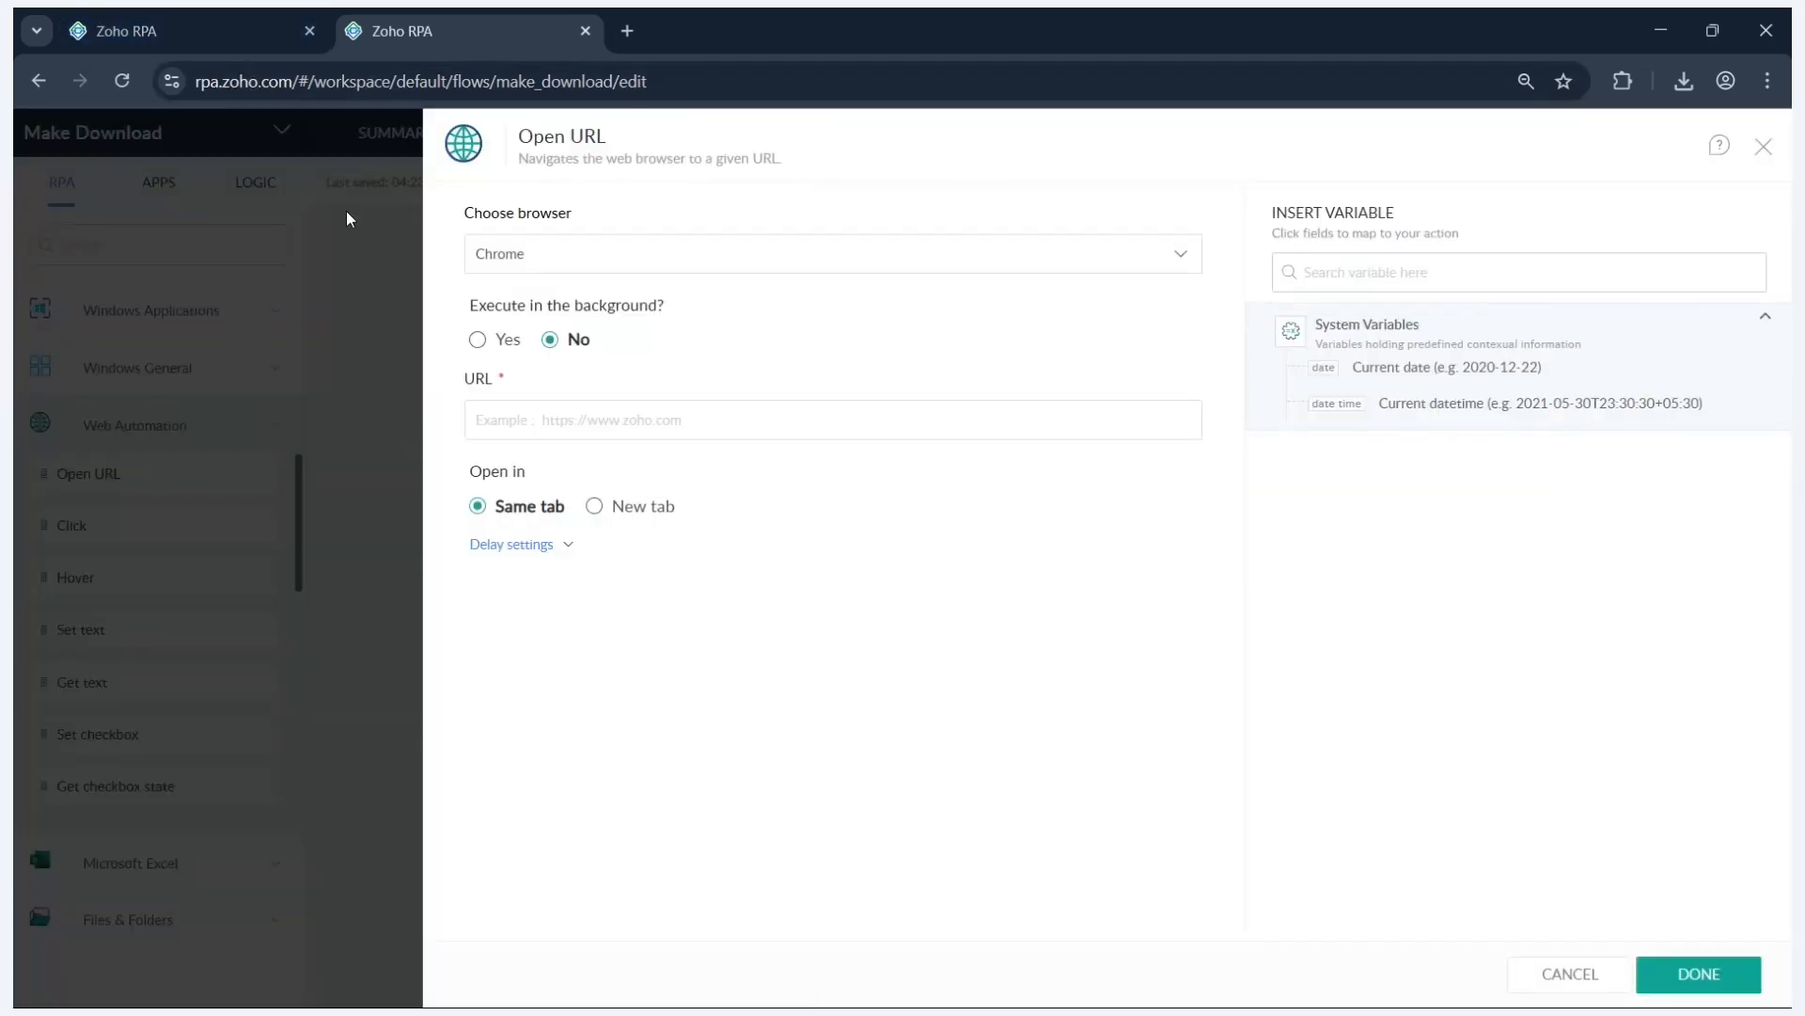
{"action": "key", "text": "alt+Tab"}
{"action": "key", "text": "alt+Tab"}
{"action": "key", "text": "alt+Tab"}
{"action": "key", "text": "alt+Tab"}
{"action": "key", "text": "alt+Tab"}
{"action": "key", "text": "alt+Tab"}
{"action": "key", "text": "alt+Tab"}
{"action": "key", "text": "alt+Tab"}
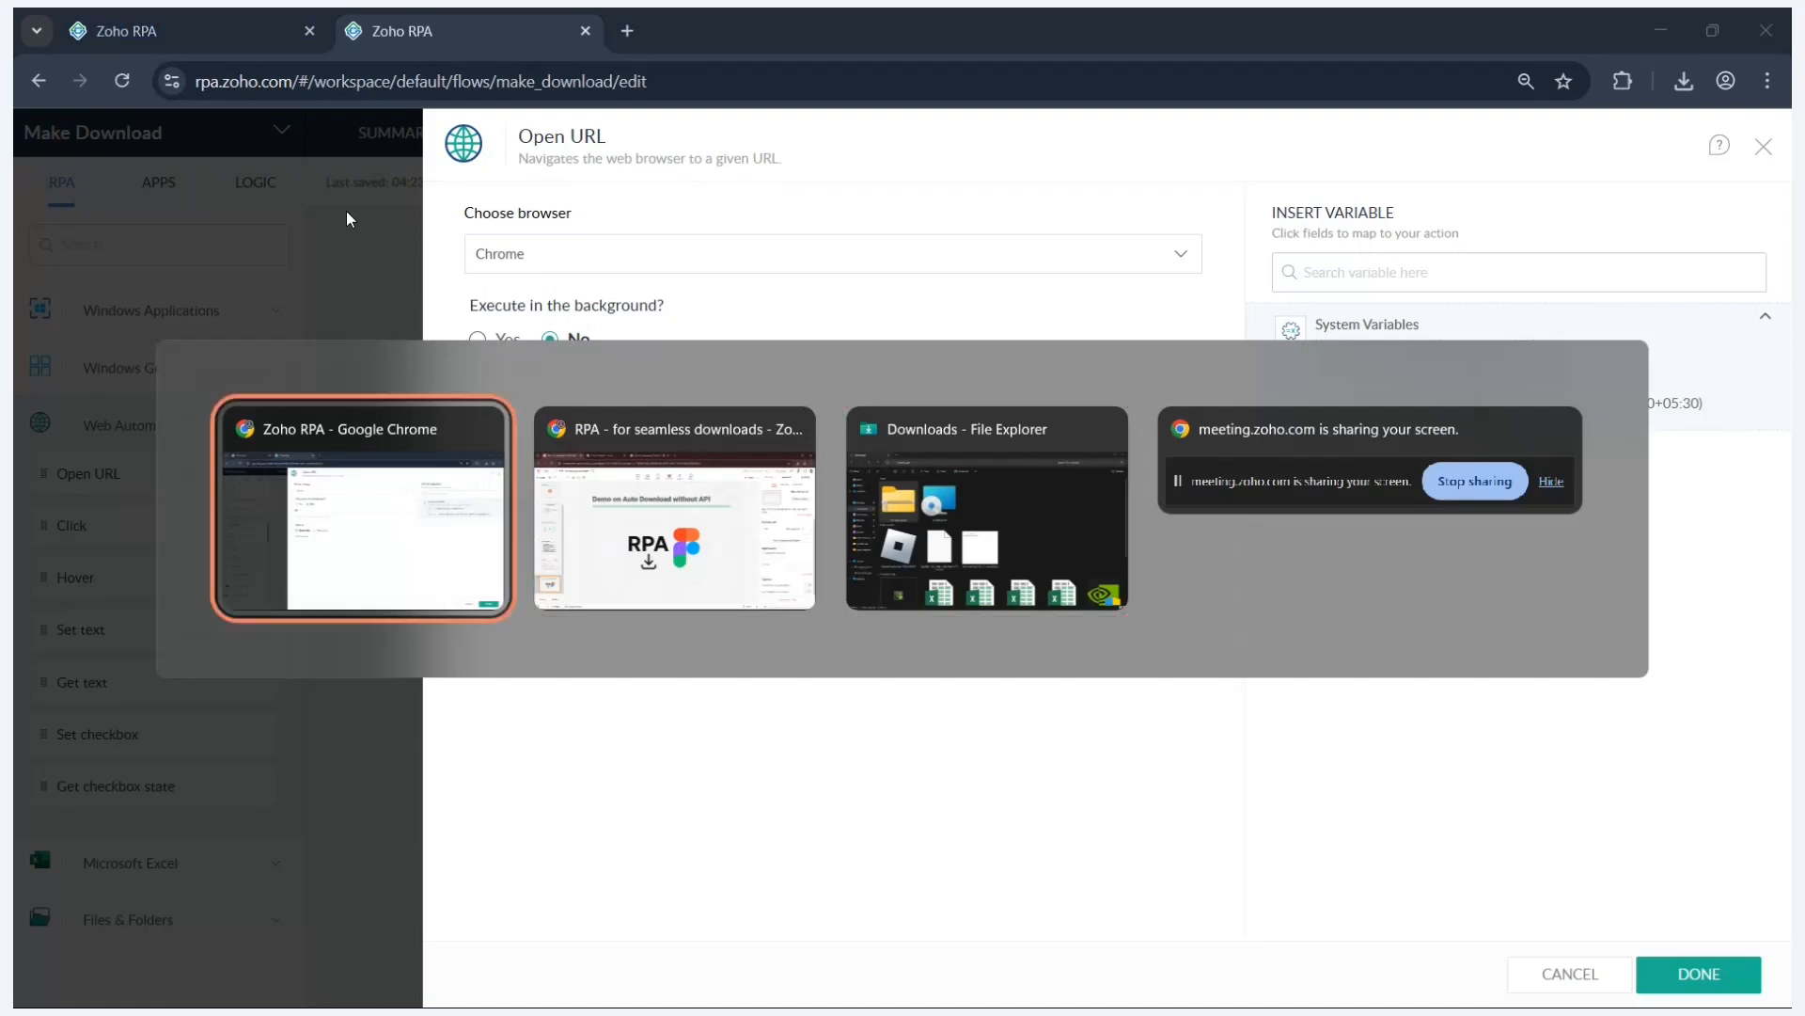
- Load the Figma login page in a new Chrome tab and paste its address into URL
{"action": "left_click", "coordinate": [627, 31]}
{"action": "left_click", "coordinate": [618, 81]}
{"action": "type", "text": "figmal"}
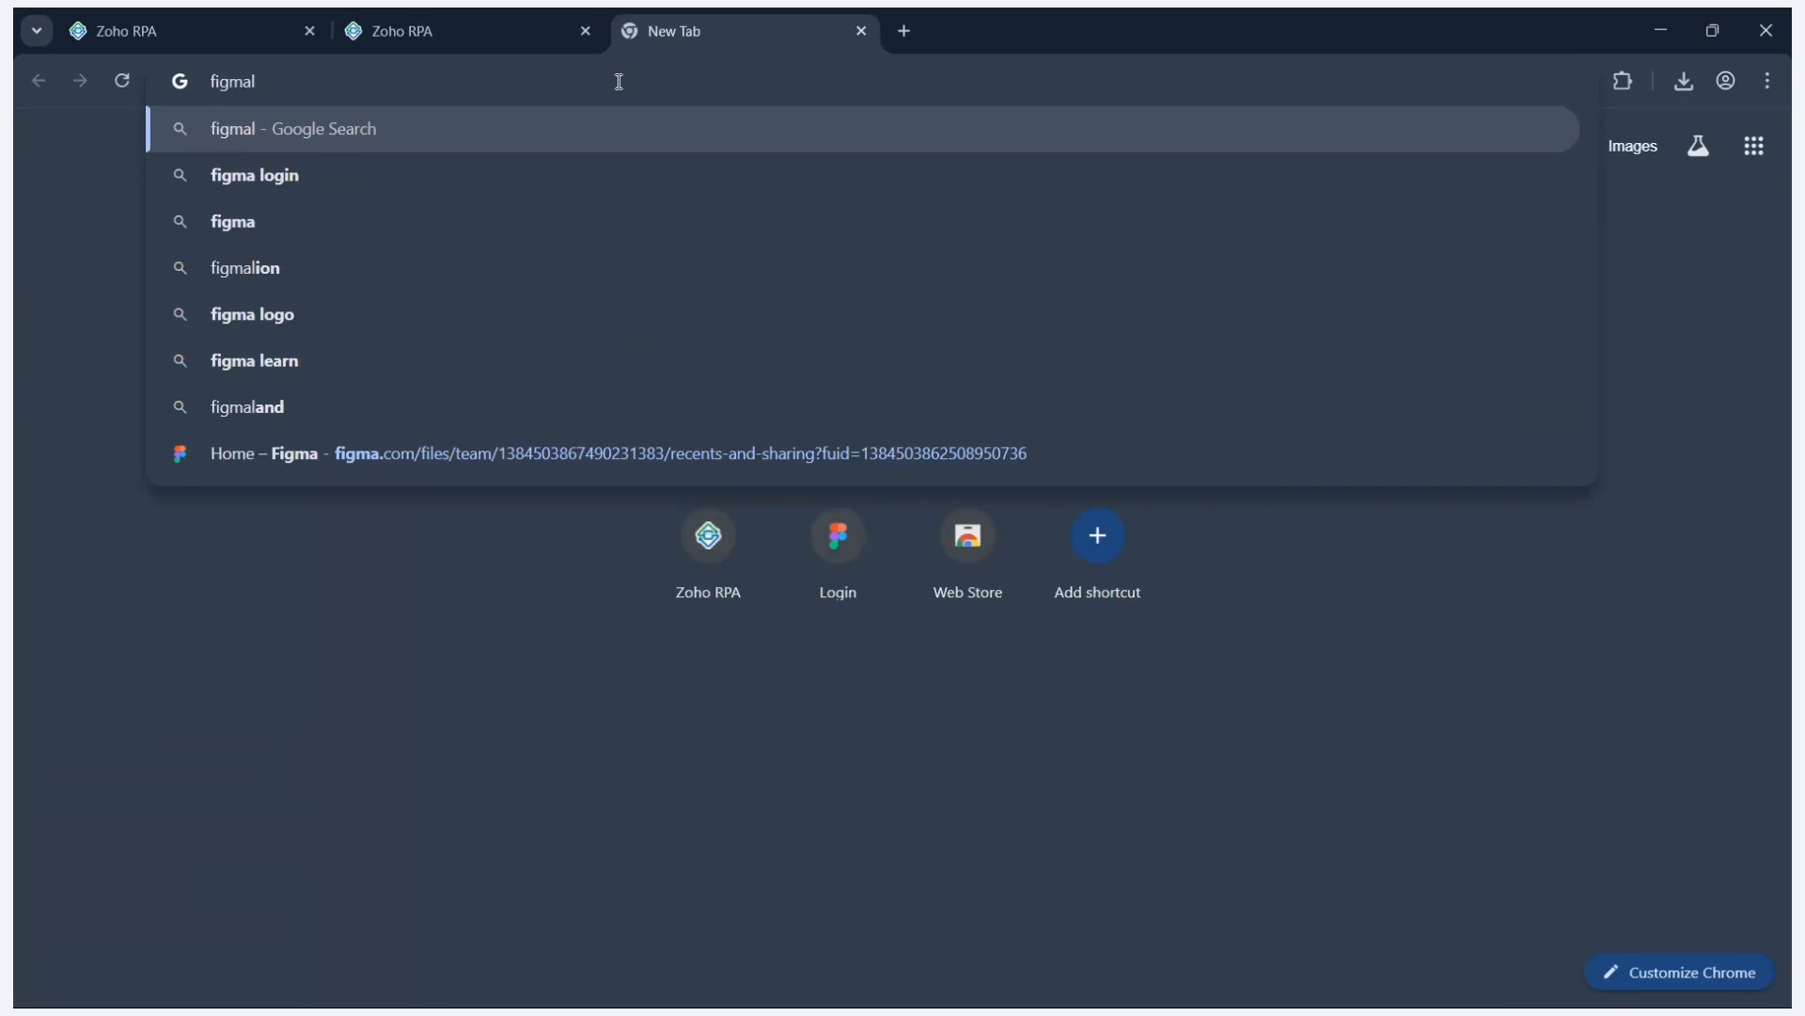
{"action": "key", "text": "BackSpace"}
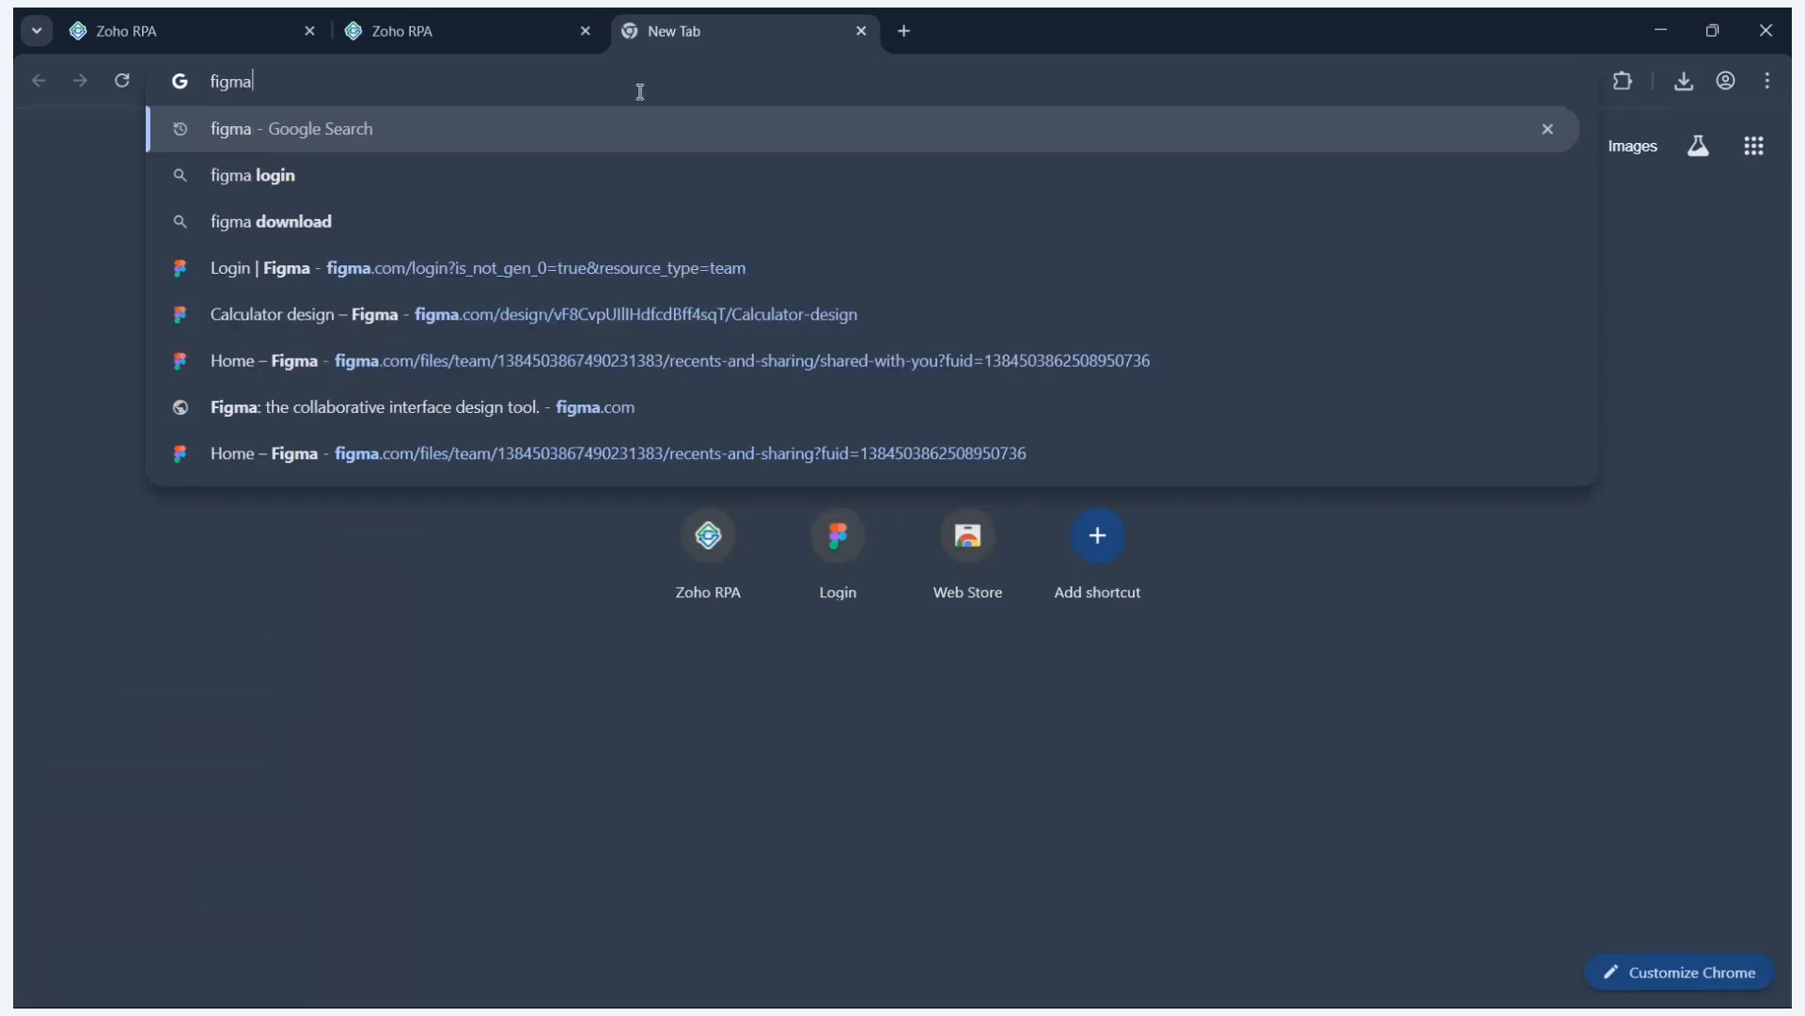
{"action": "left_click", "coordinate": [758, 265]}
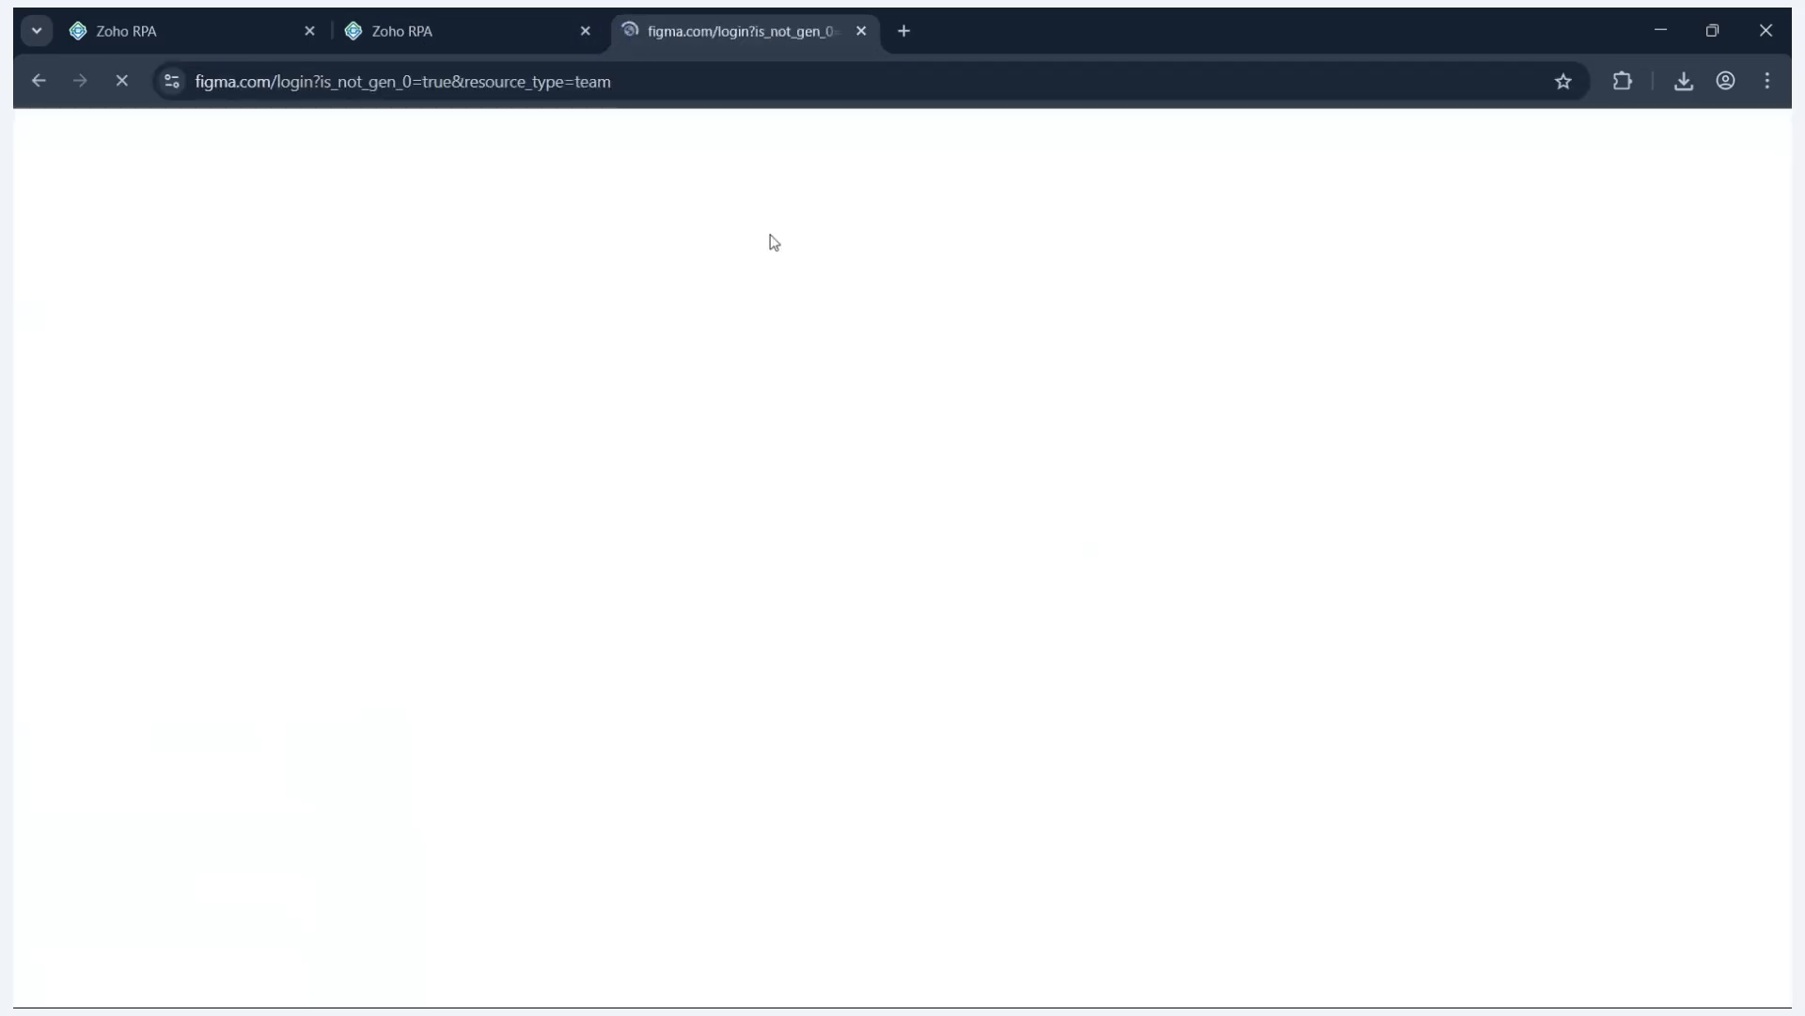
{"action": "left_click", "coordinate": [815, 80]}
{"action": "key", "text": "ctrl+c"}
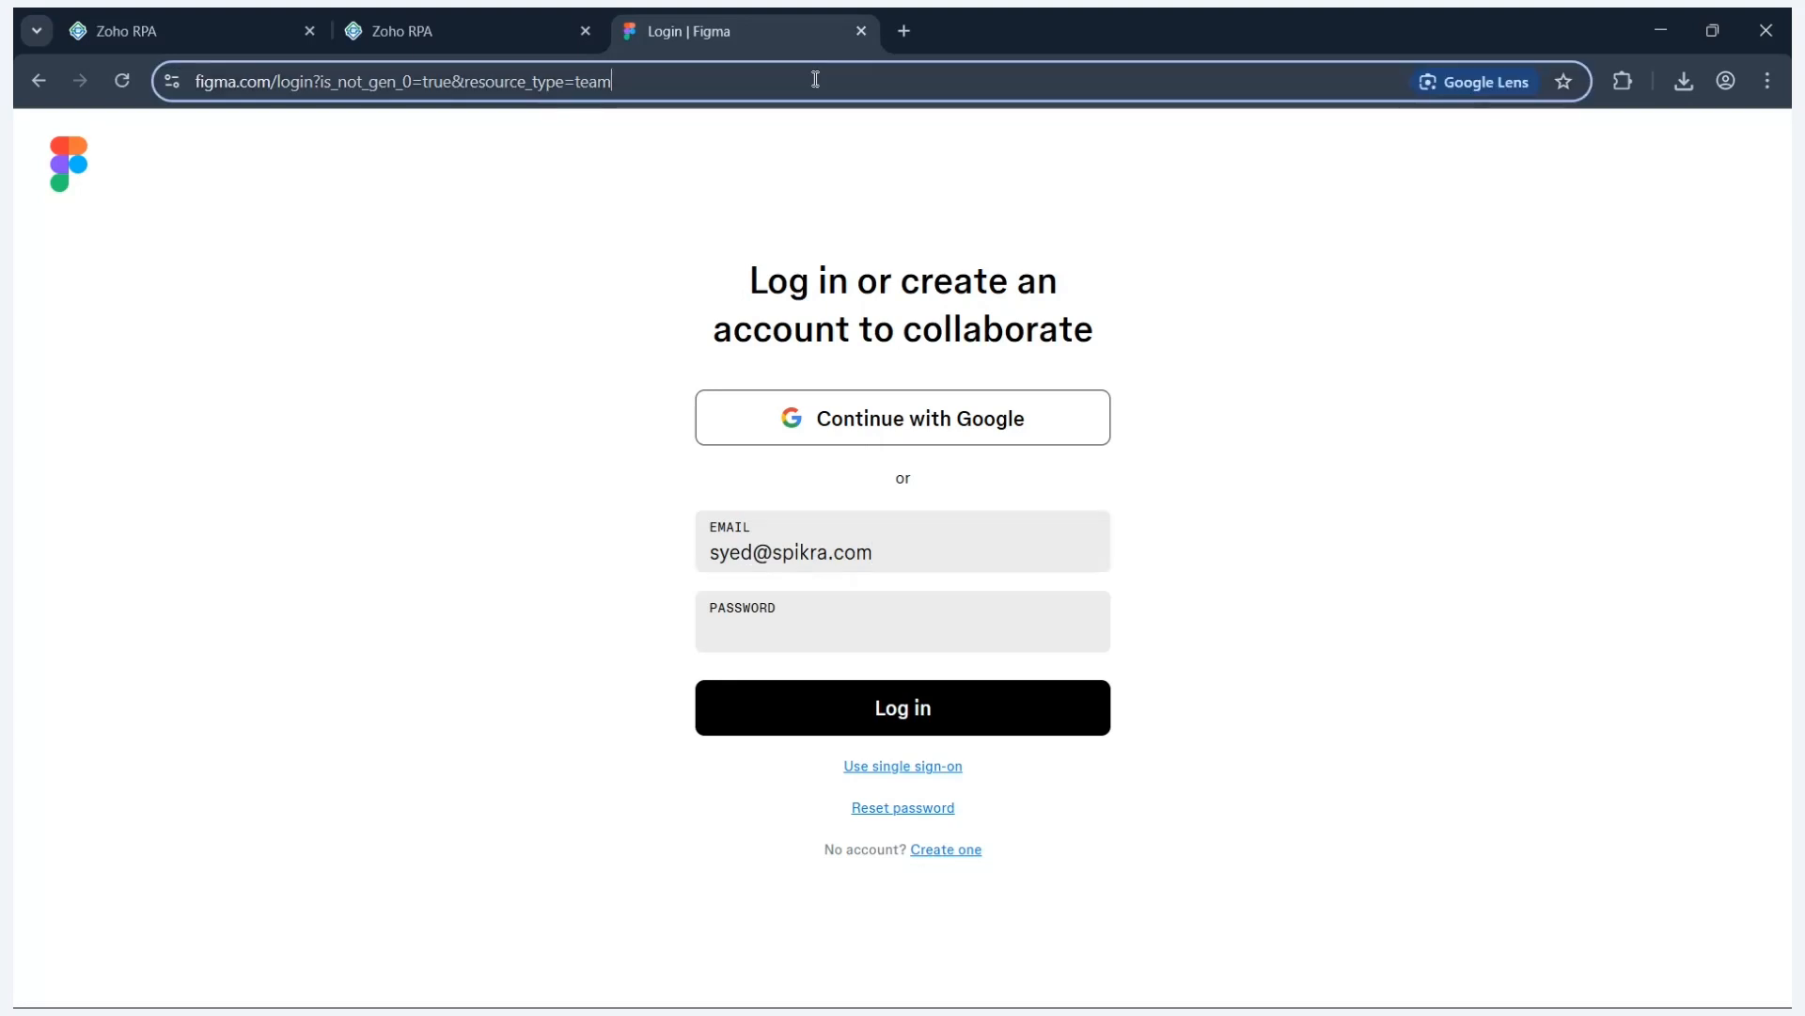
{"action": "left_click", "coordinate": [530, 19]}
{"action": "key", "text": "ctrl+v"}
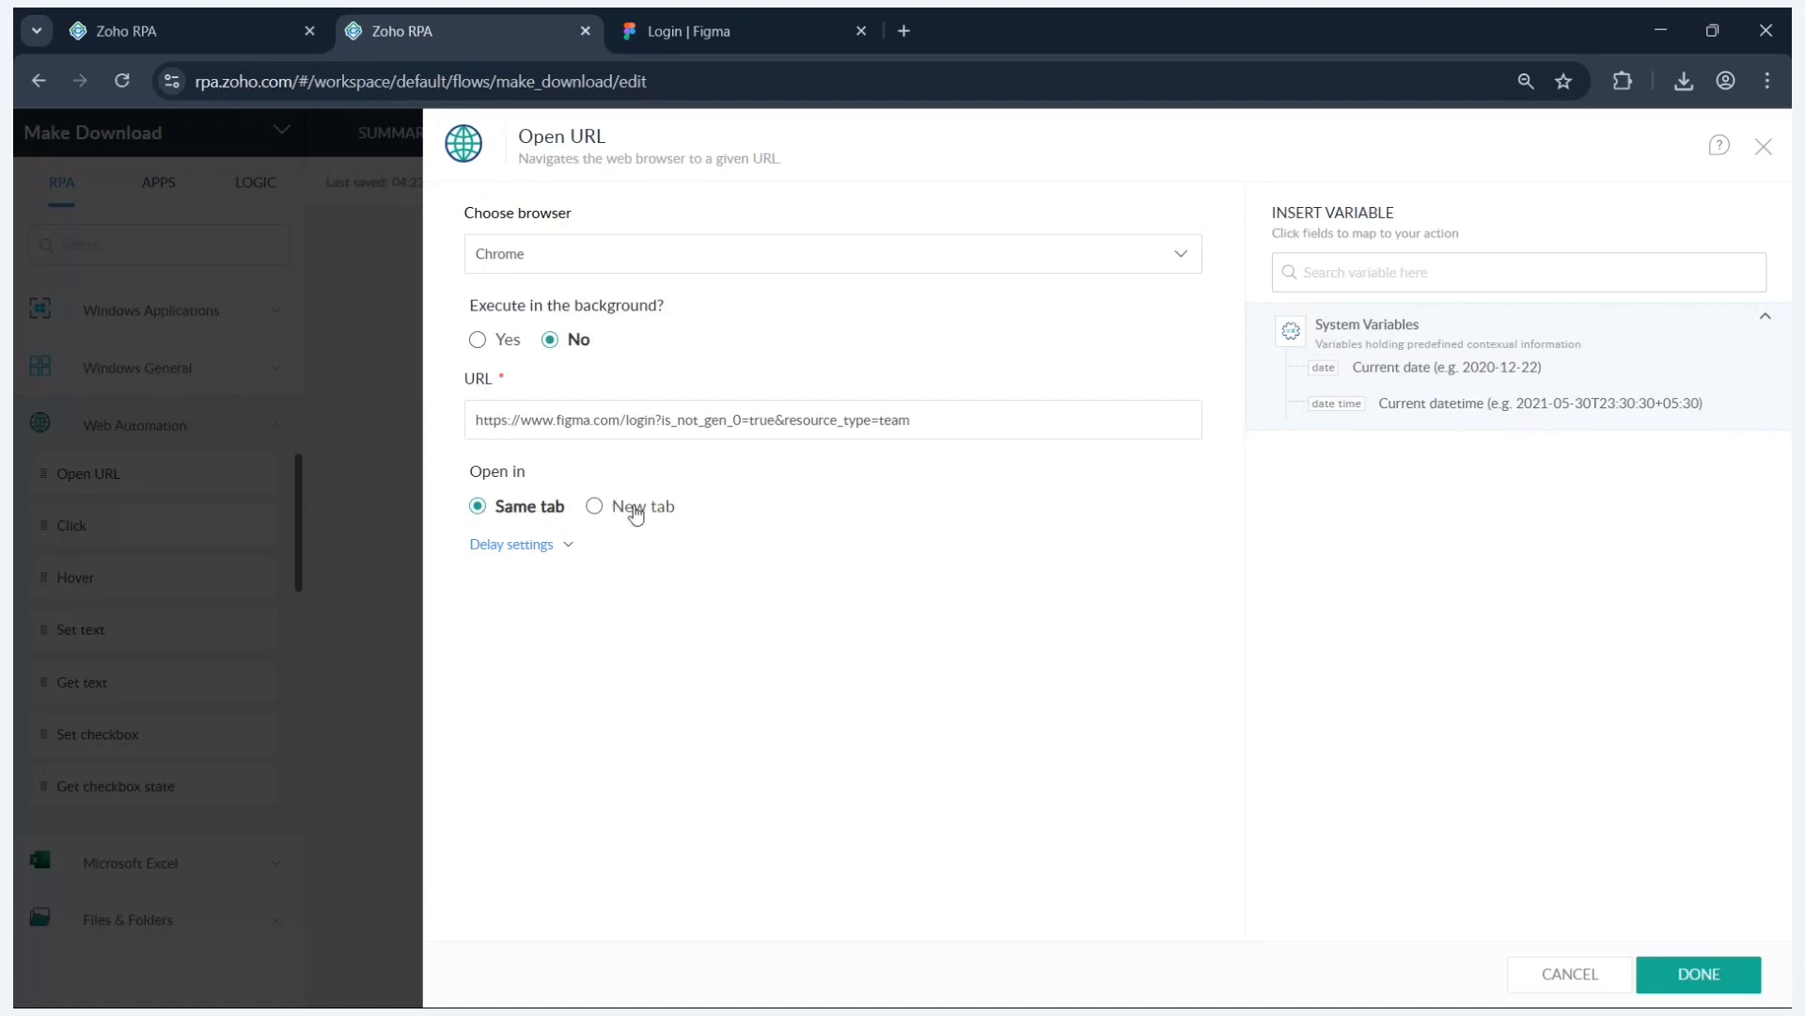
- Set Open URL to open in a New tab with Execute in background on No, and save
{"action": "left_click", "coordinate": [636, 512]}
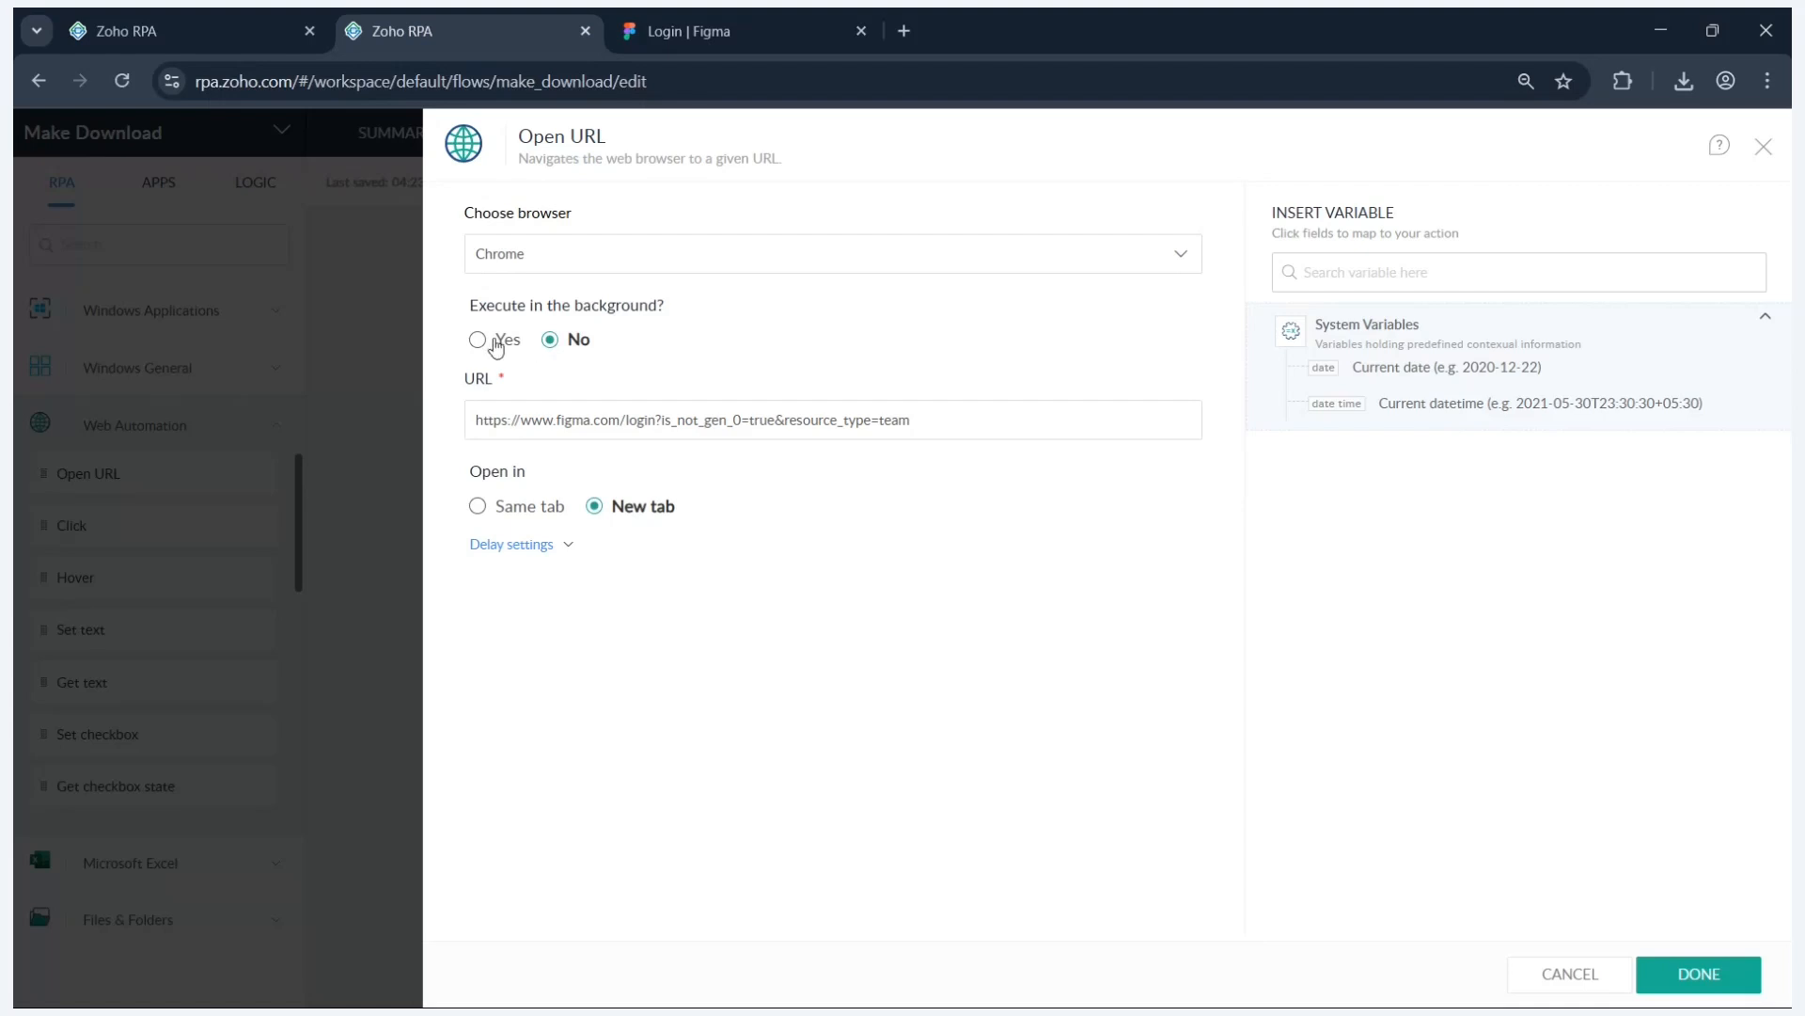
{"action": "left_click", "coordinate": [497, 344]}
{"action": "left_click", "coordinate": [550, 343]}
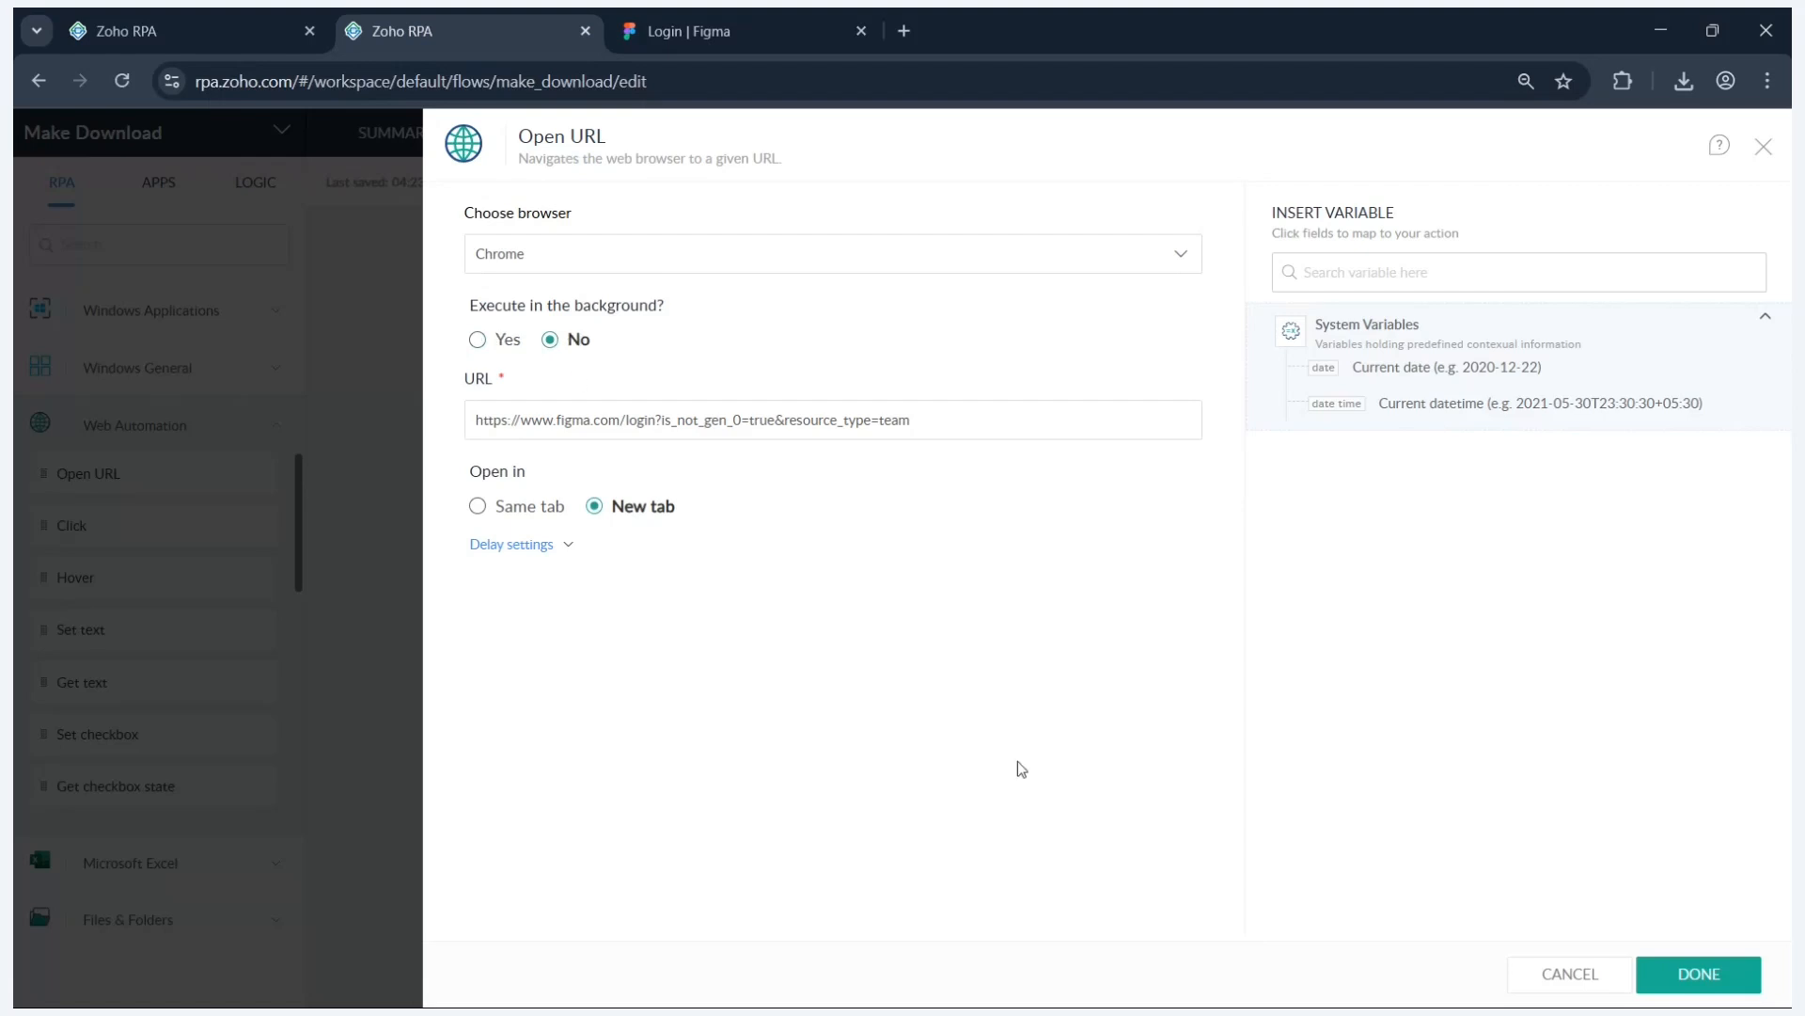
{"action": "left_click", "coordinate": [1717, 995]}
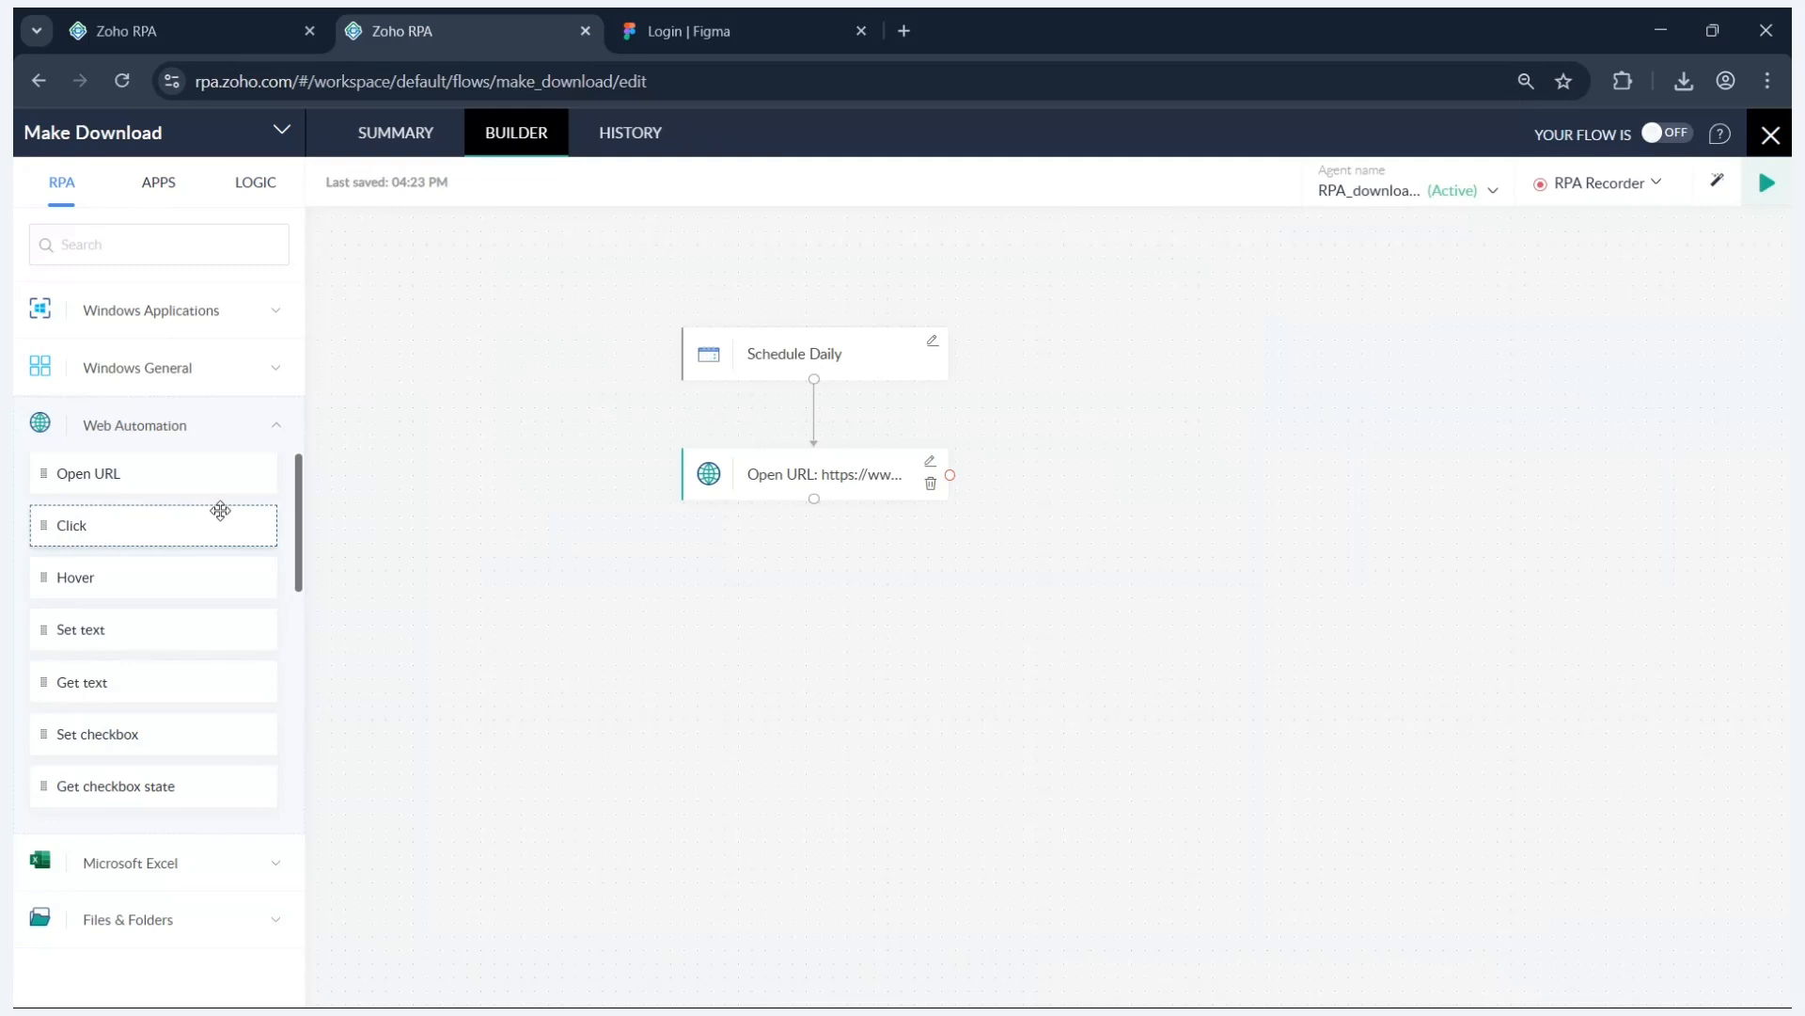
- Add a Set text step below Open URL and clear the saved email from Figma's Email field
{"action": "left_click_drag", "start_coordinate": [201, 631], "coordinate": [882, 559]}
{"action": "left_click", "coordinate": [759, 7]}
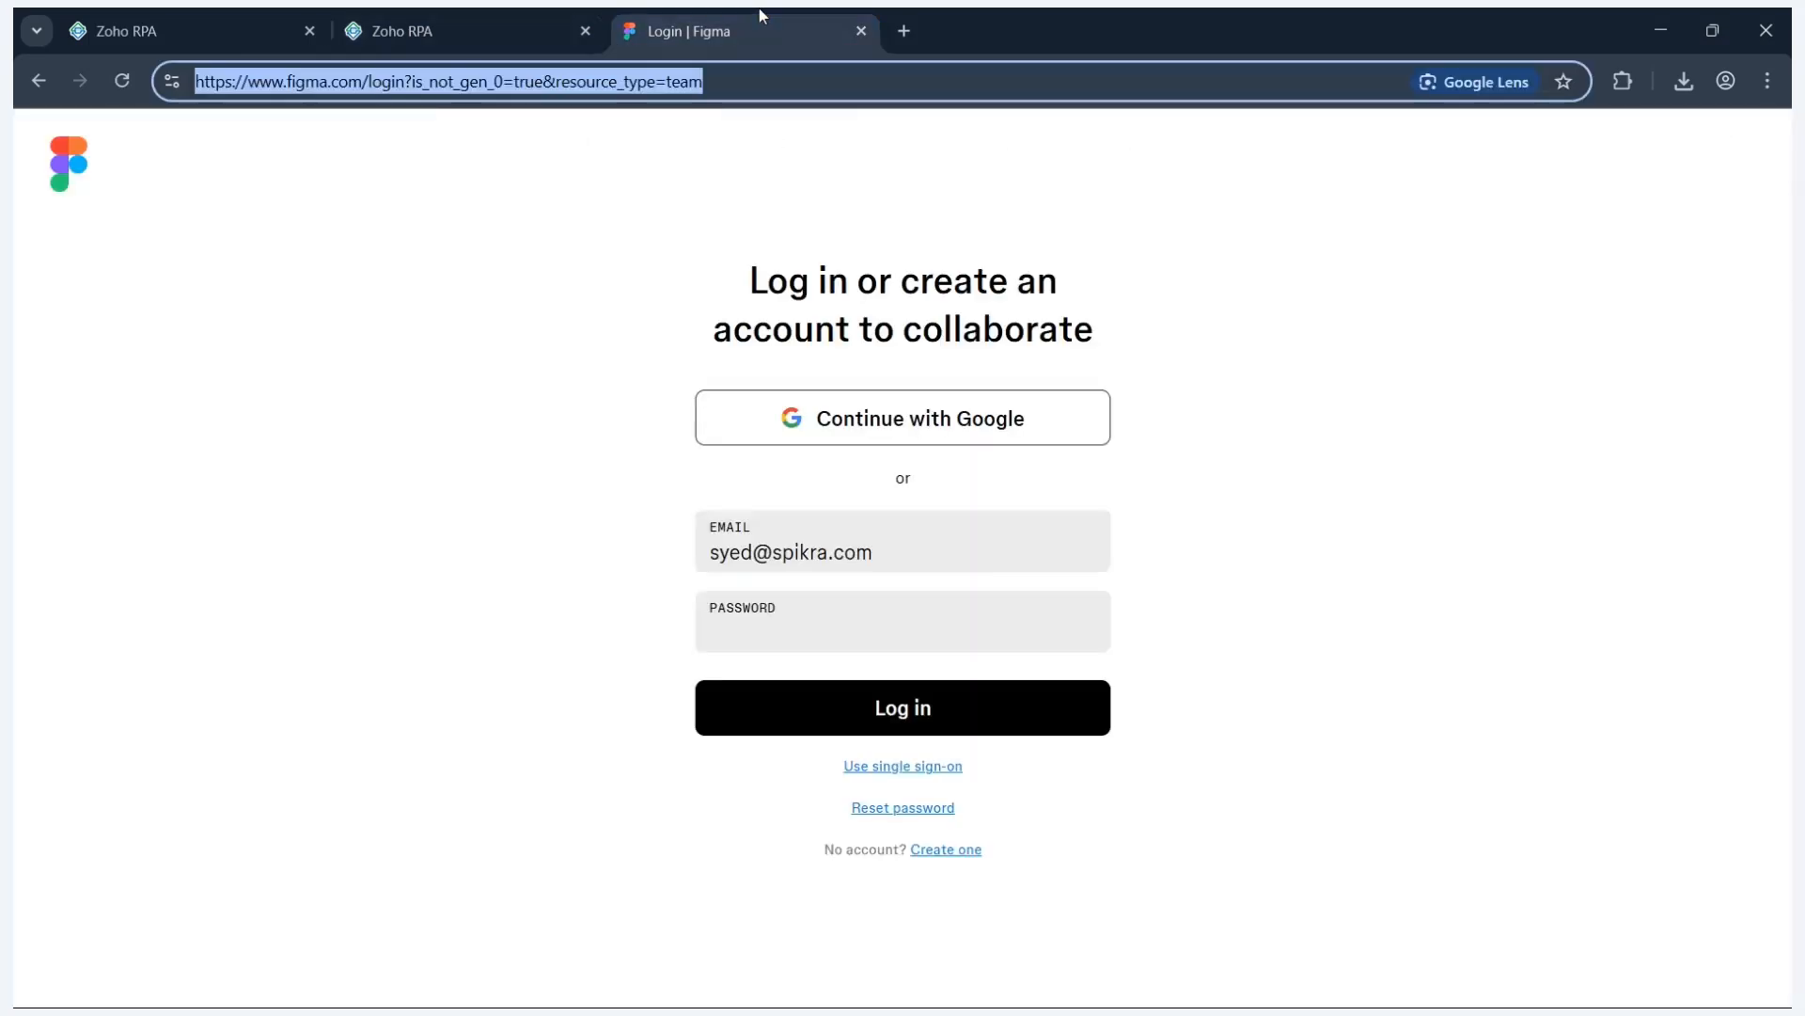
{"action": "left_click", "coordinate": [859, 523]}
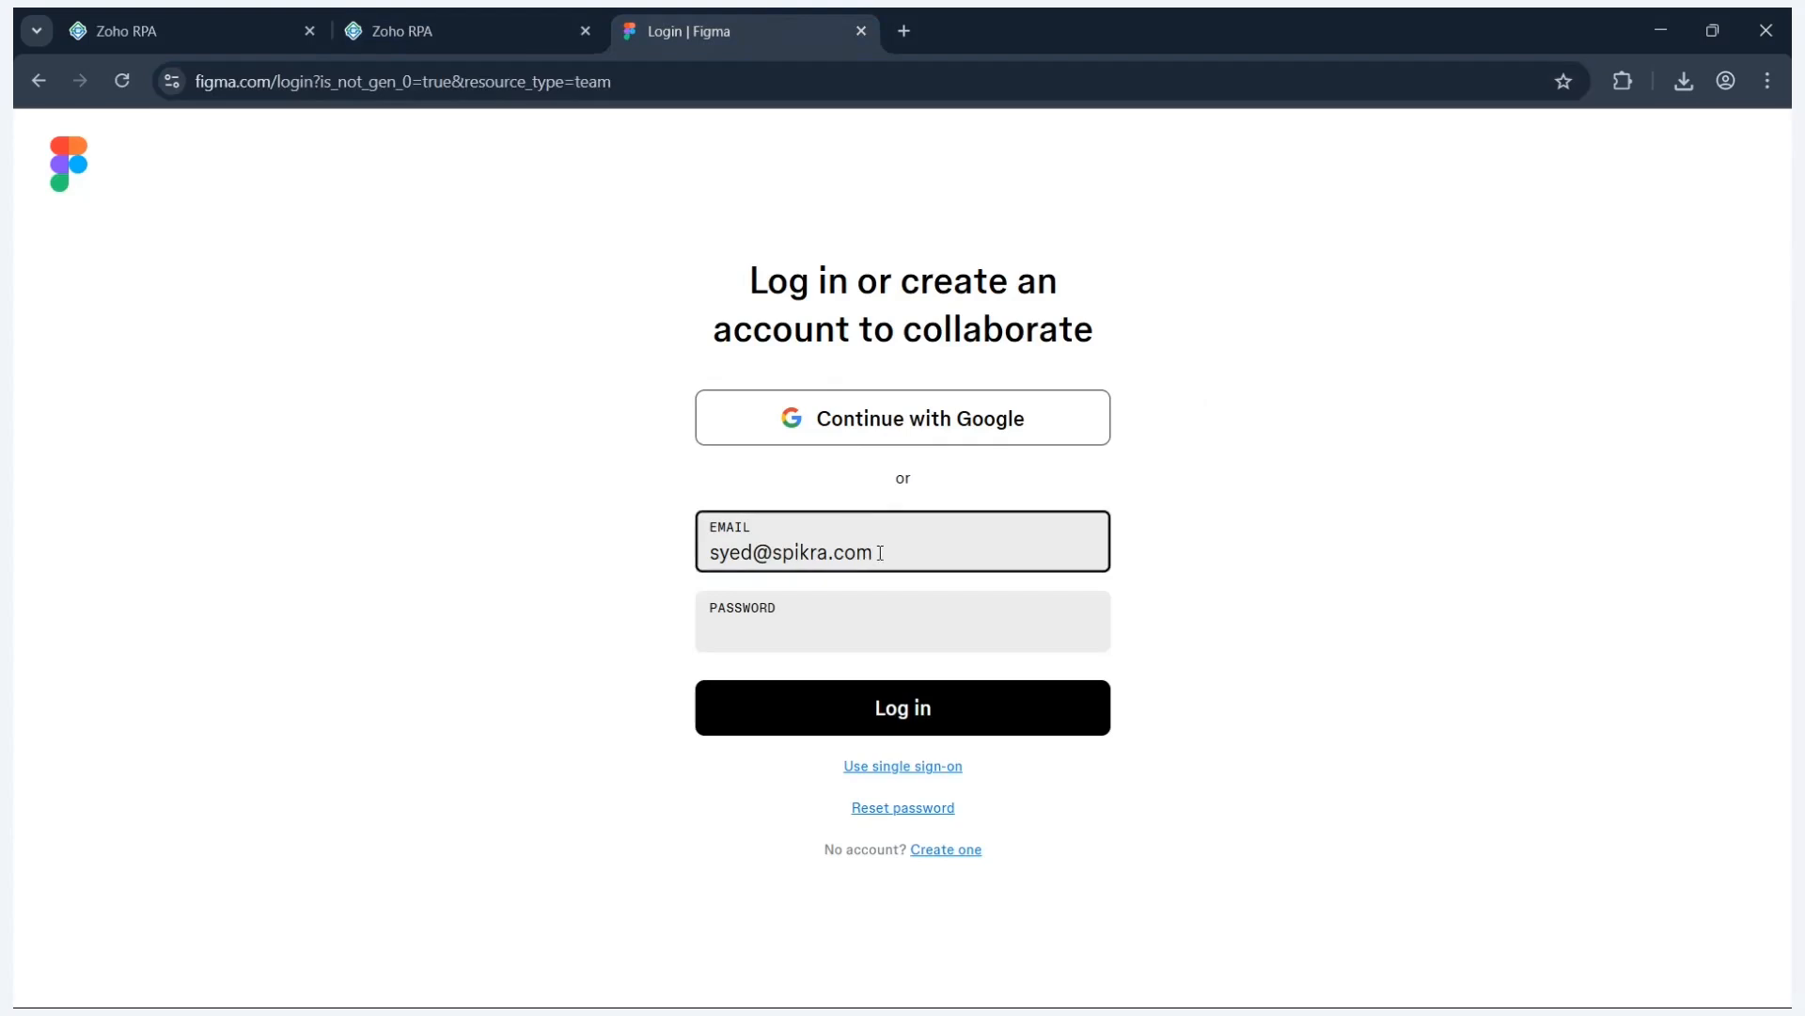
{"action": "left_click_drag", "start_coordinate": [880, 552], "coordinate": [699, 553]}
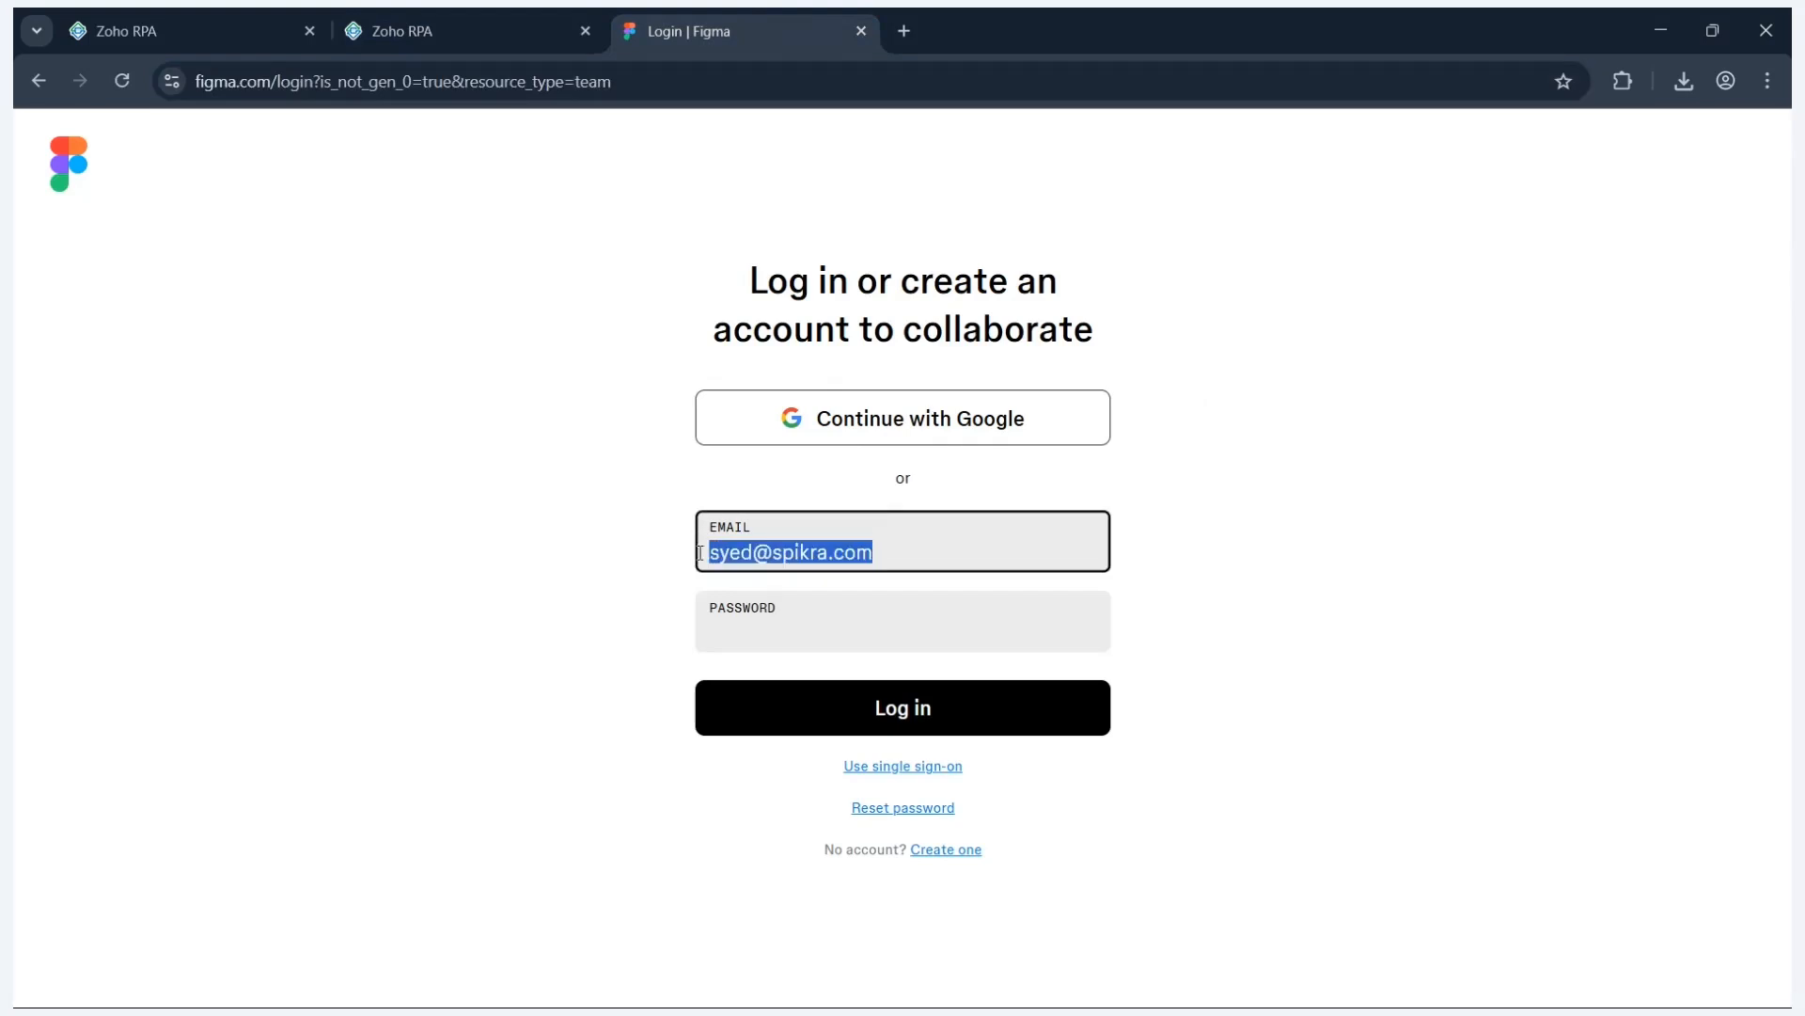
{"action": "key", "text": "ctrl+x"}
{"action": "left_click", "coordinate": [544, 8]}
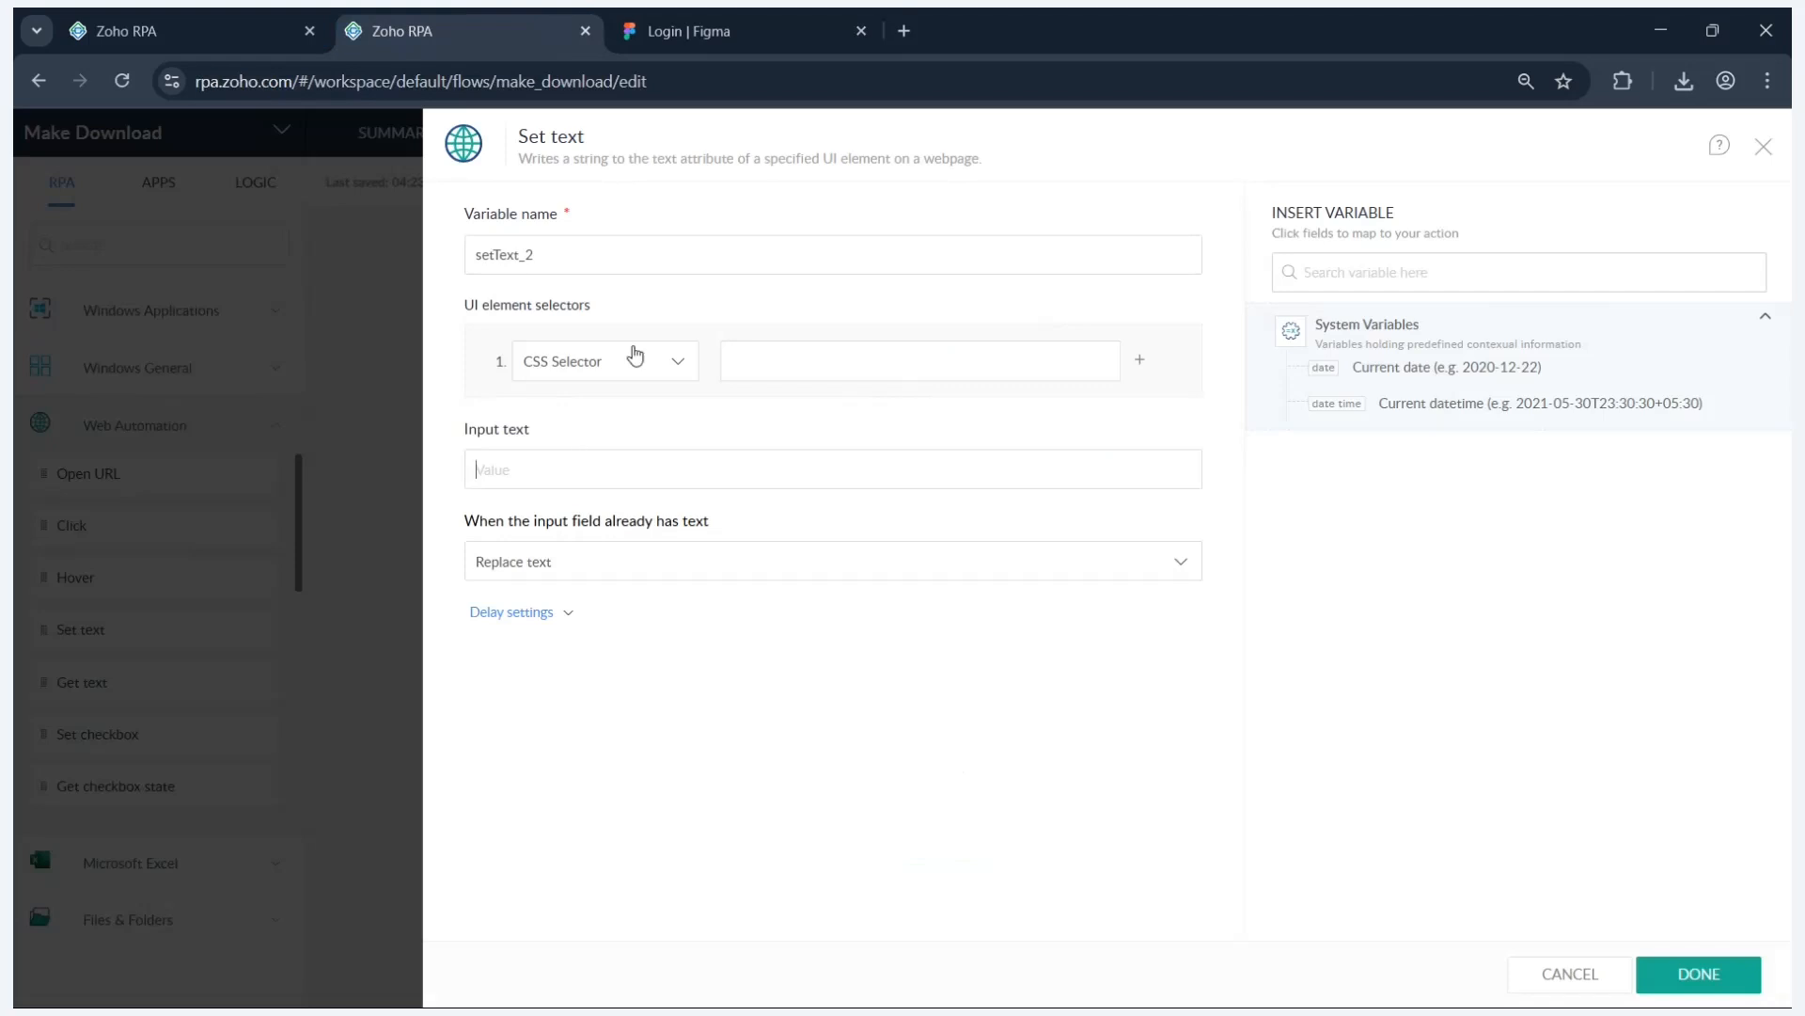
- Copy the Figma Email input's CSS selector from DevTools and paste #email as the selector
{"action": "left_click", "coordinate": [719, 28]}
{"action": "right_click", "coordinate": [905, 543]}
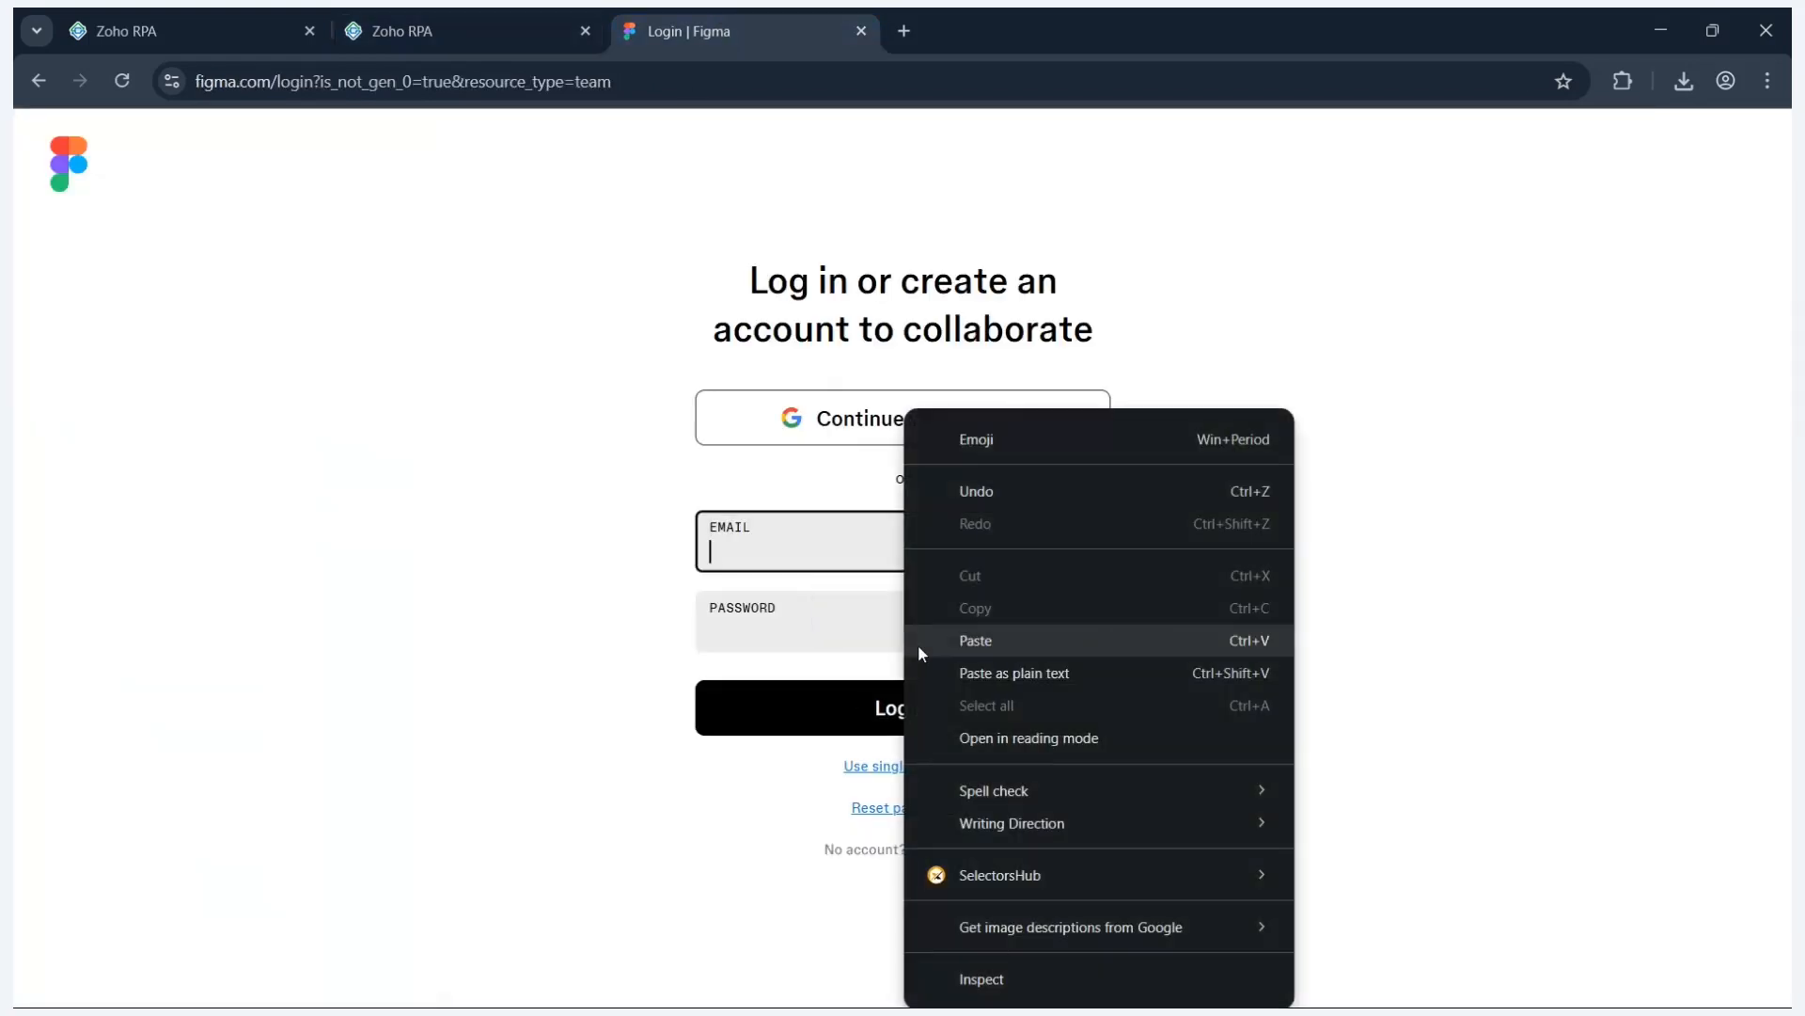
{"action": "left_click", "coordinate": [1000, 978]}
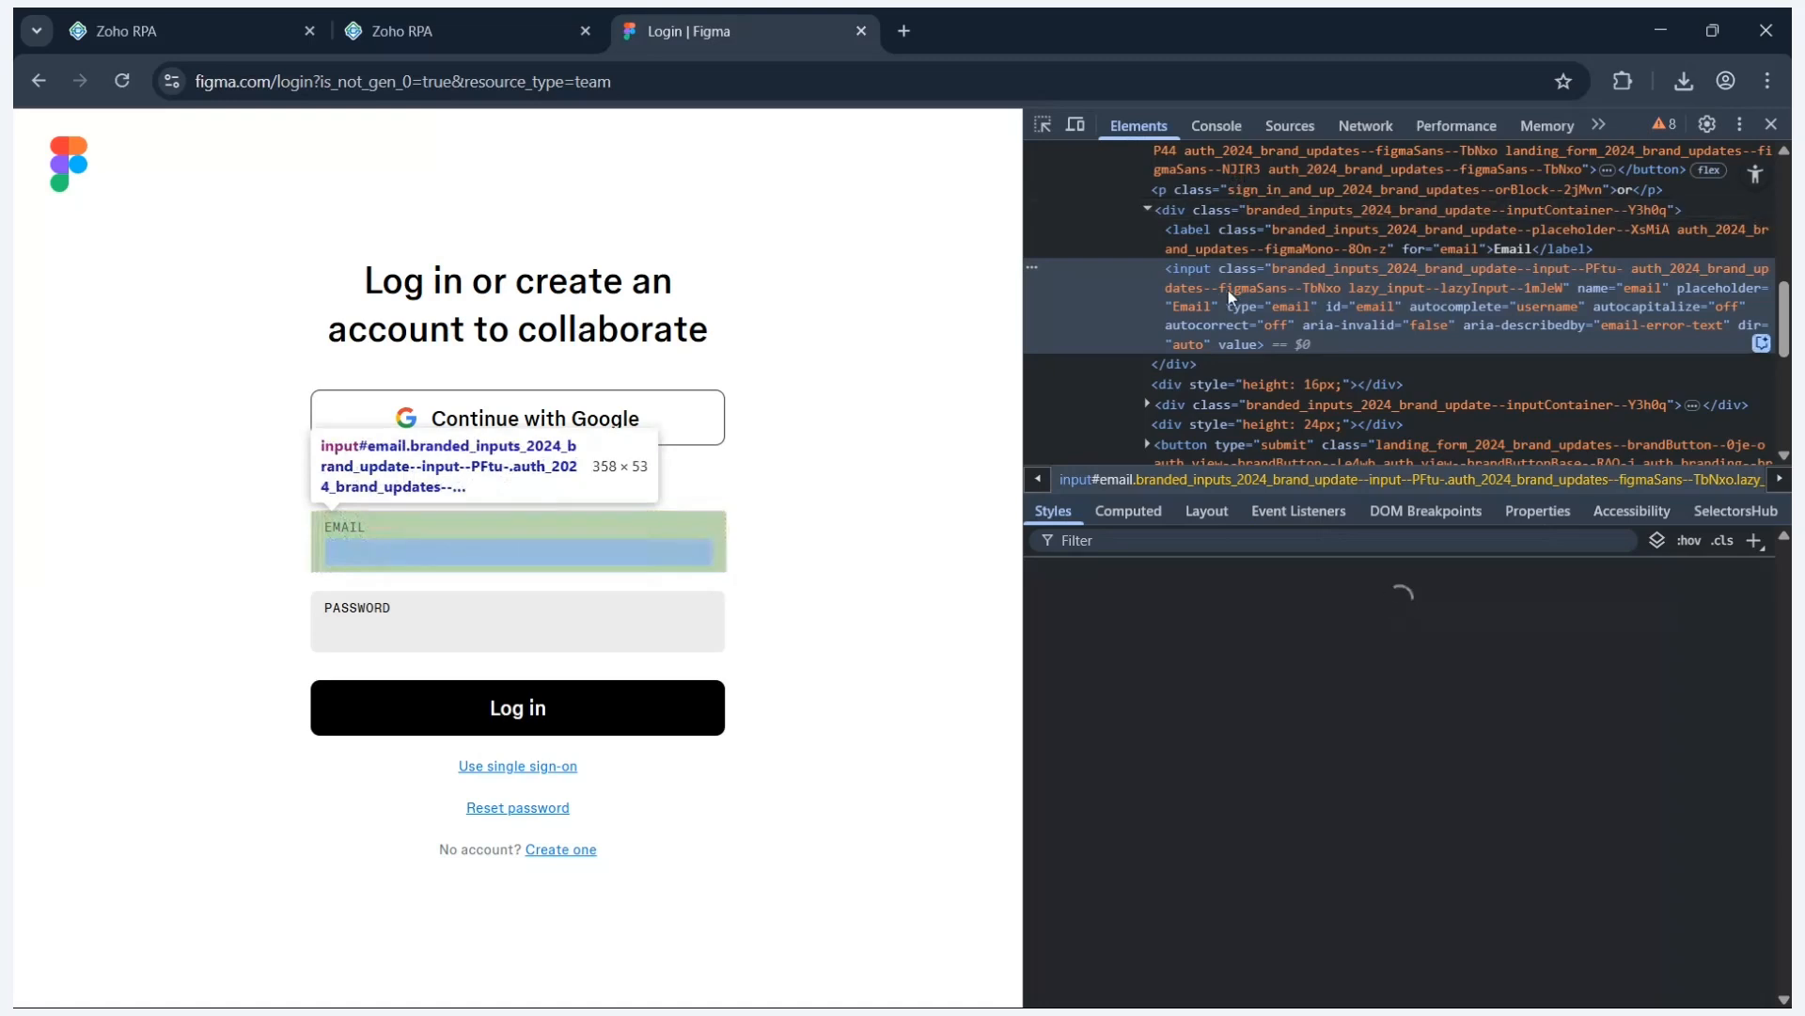
{"action": "right_click", "coordinate": [1228, 290]}
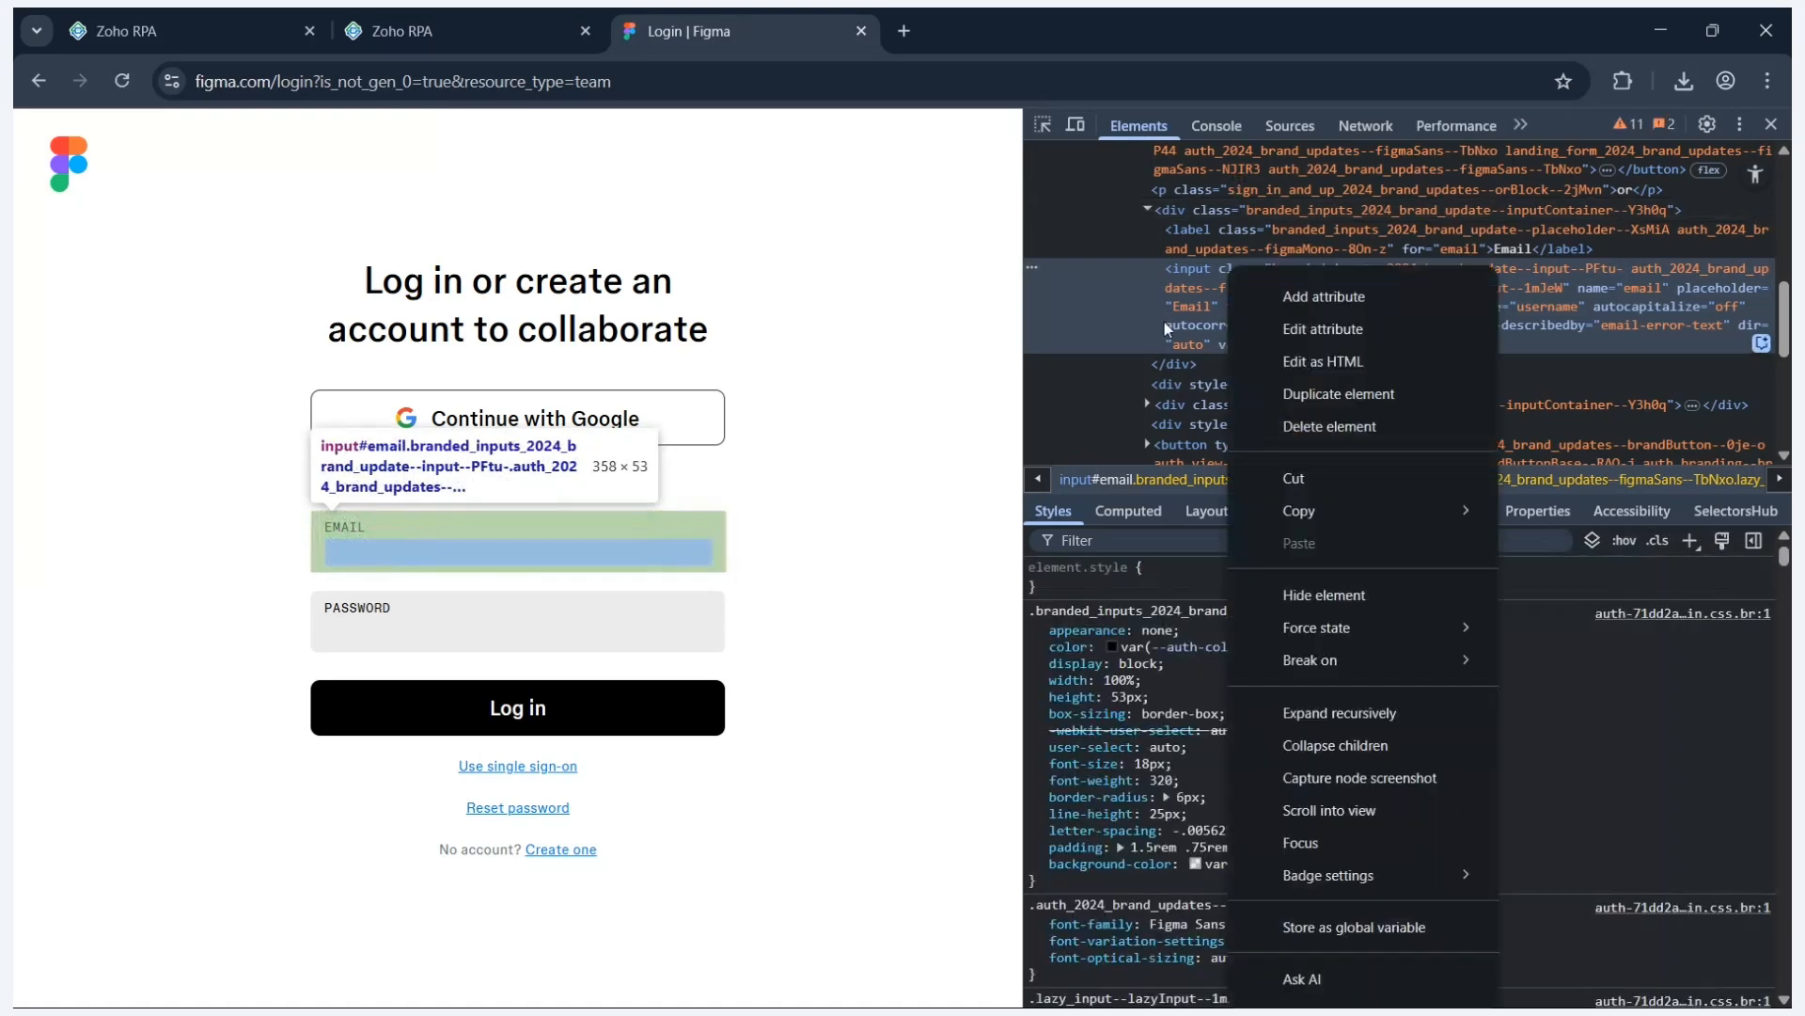
{"action": "mouse_move", "coordinate": [1396, 516]}
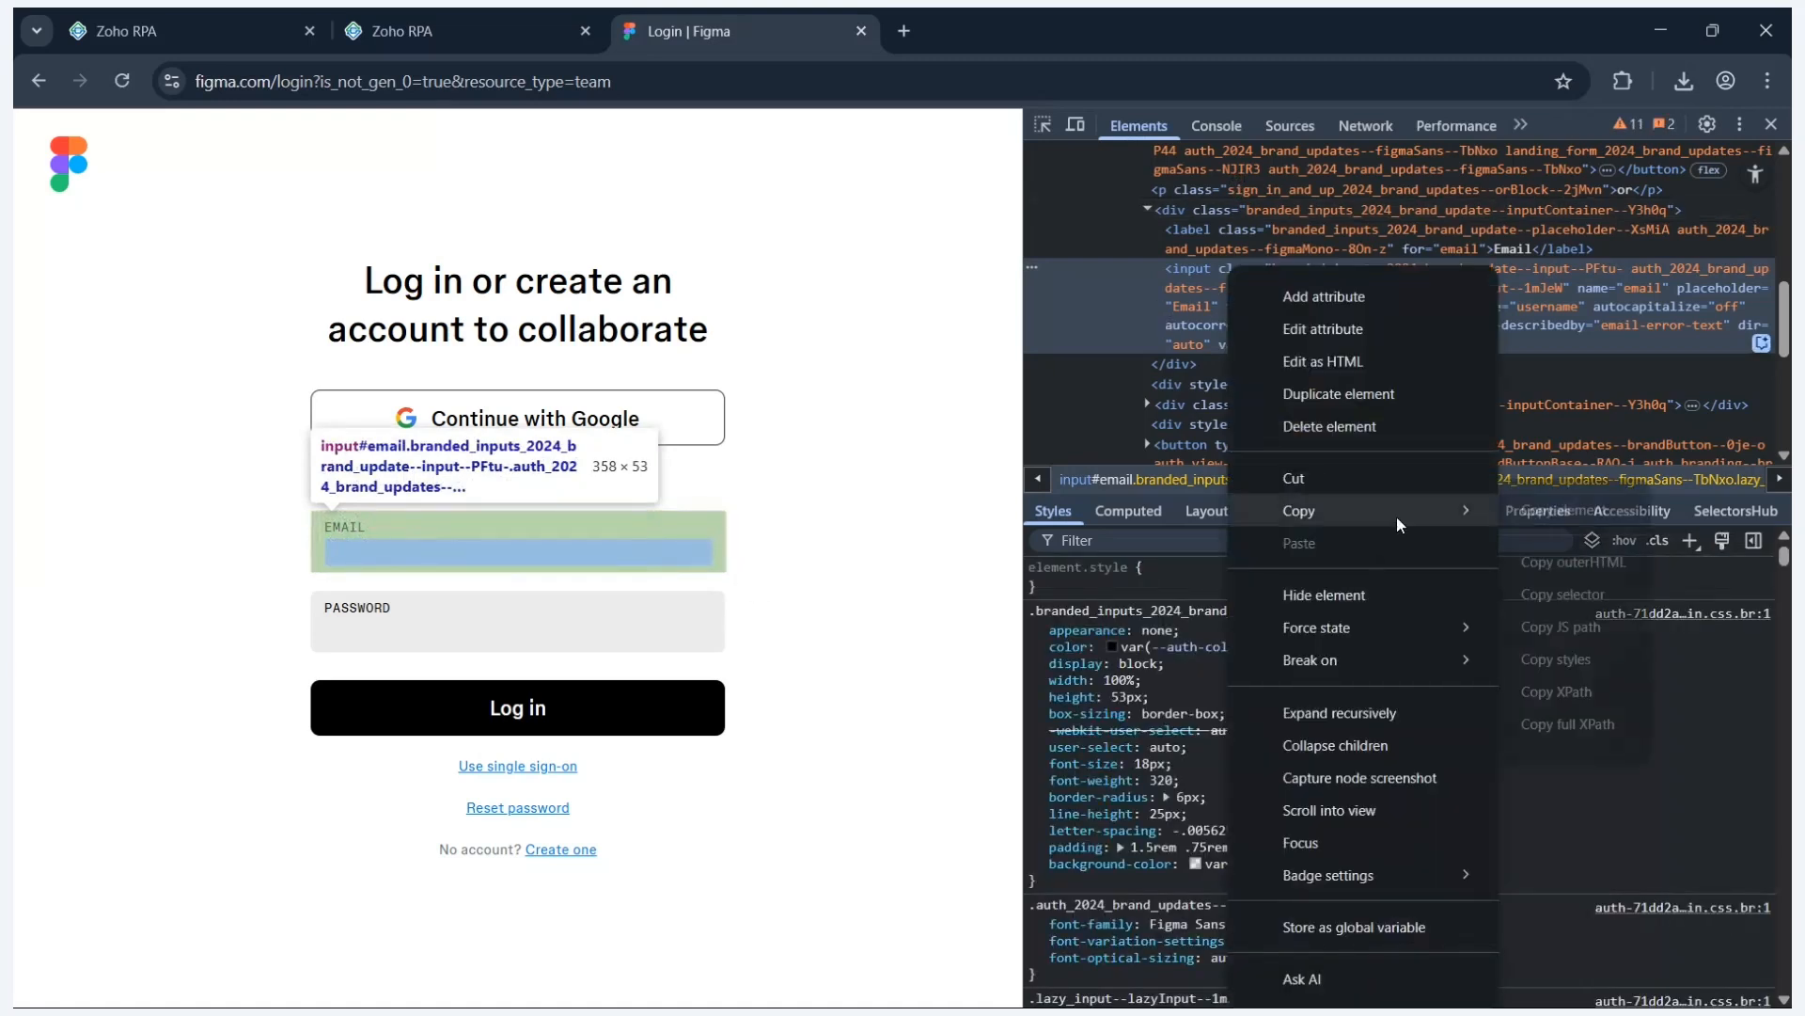
{"action": "left_click", "coordinate": [1516, 595]}
{"action": "left_click", "coordinate": [547, 10]}
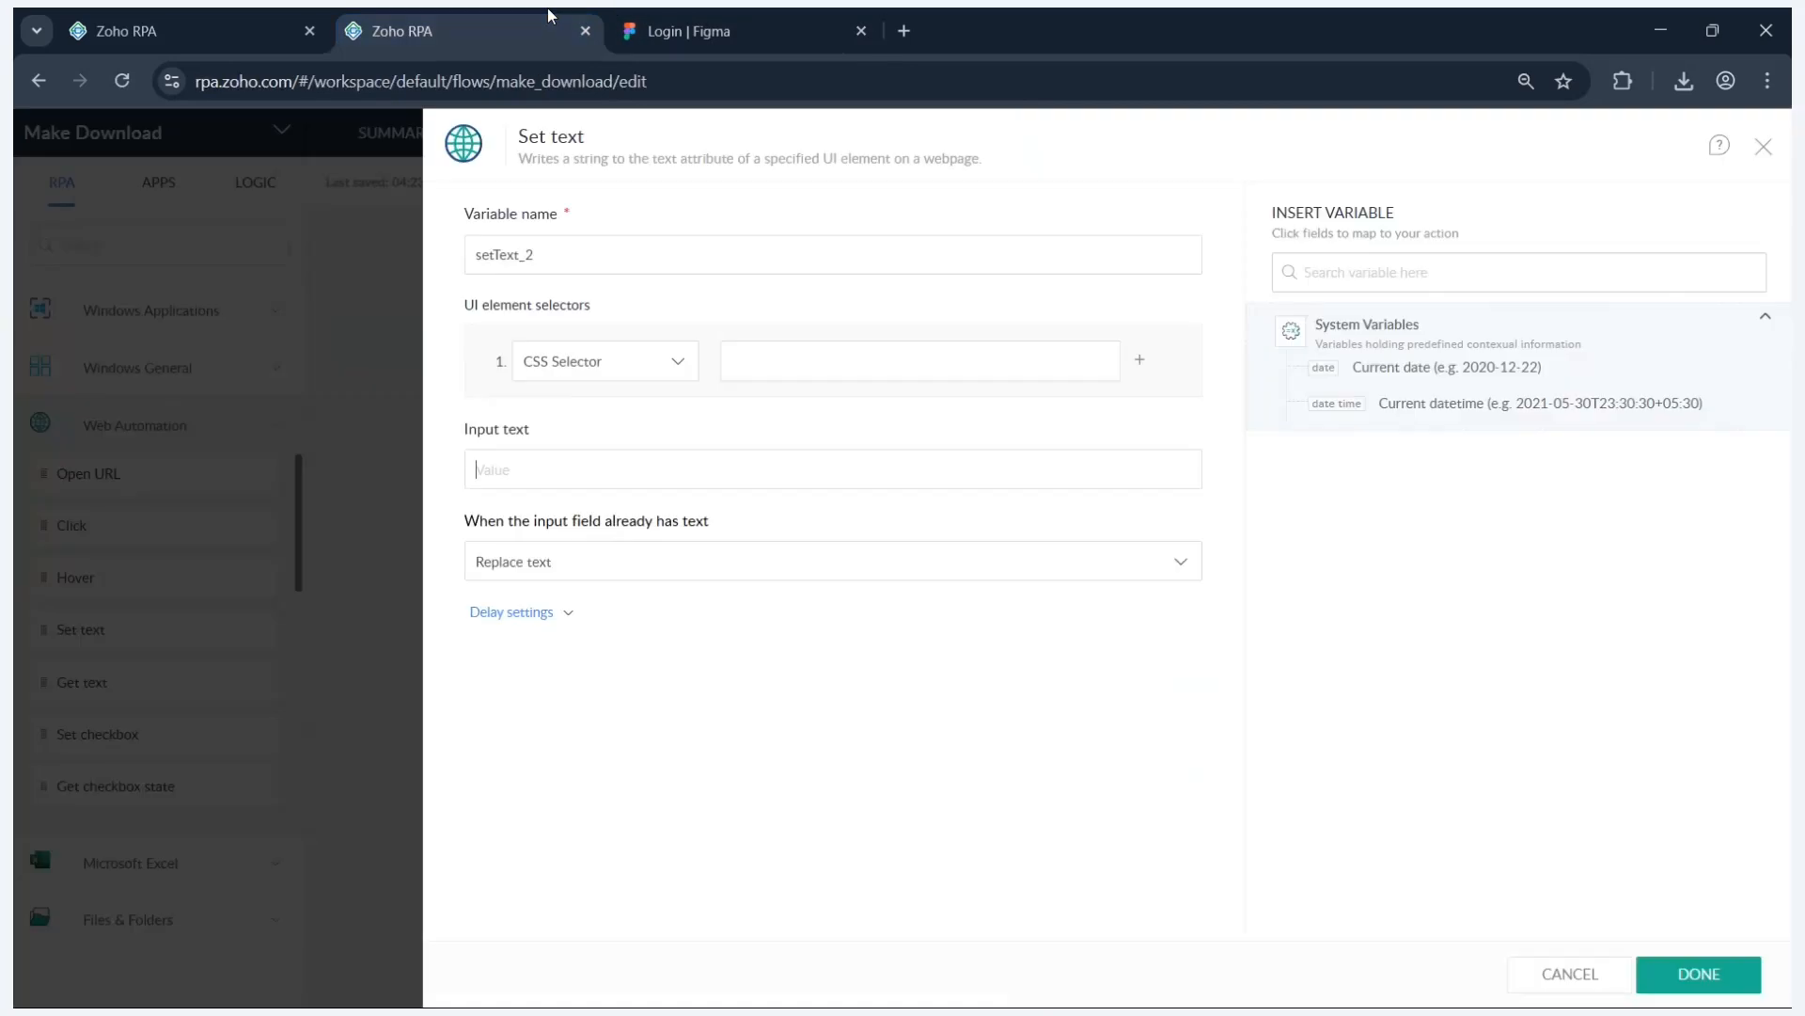
{"action": "key", "text": "ctrl+v"}
- Enter the login email address as the input text and save the Set text step
{"action": "type", "text": "S"}
{"action": "key", "text": "BackSpace"}
{"action": "left_click", "coordinate": [1713, 968]}
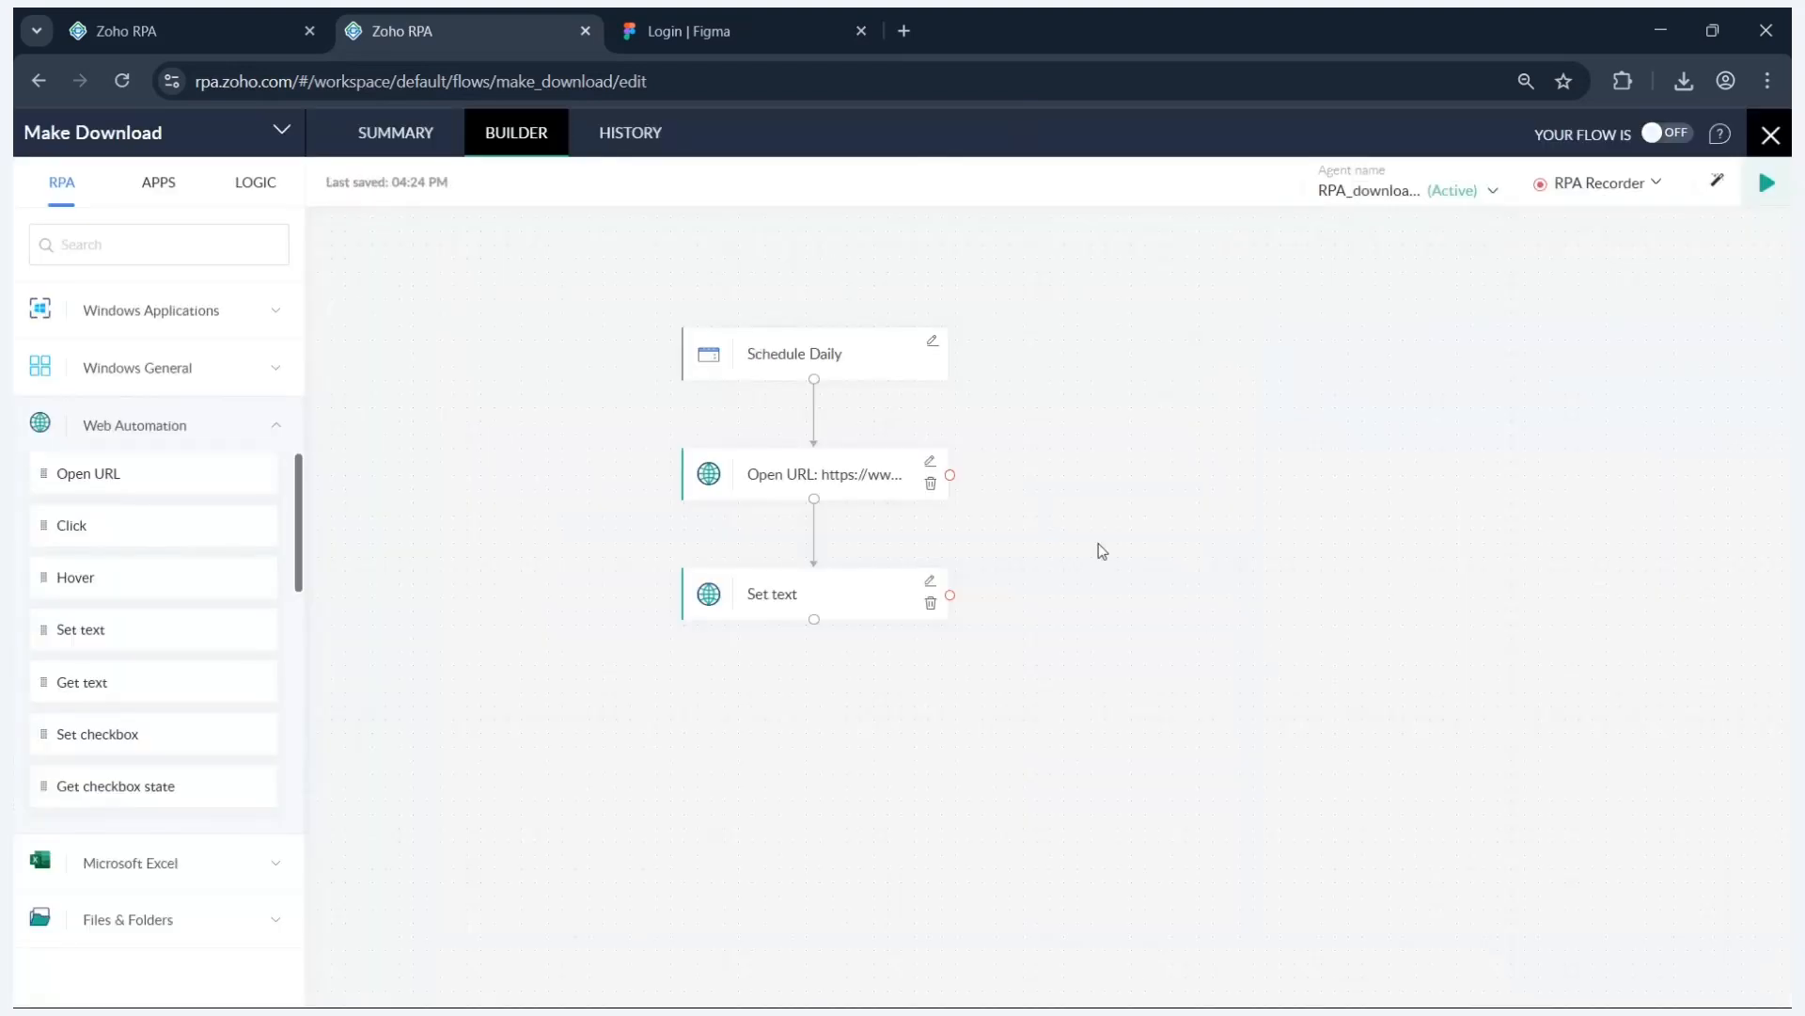
- Test-run the flow, confirm the bot filled the Figma email, then close the test browser and results
{"action": "left_click", "coordinate": [1766, 185]}
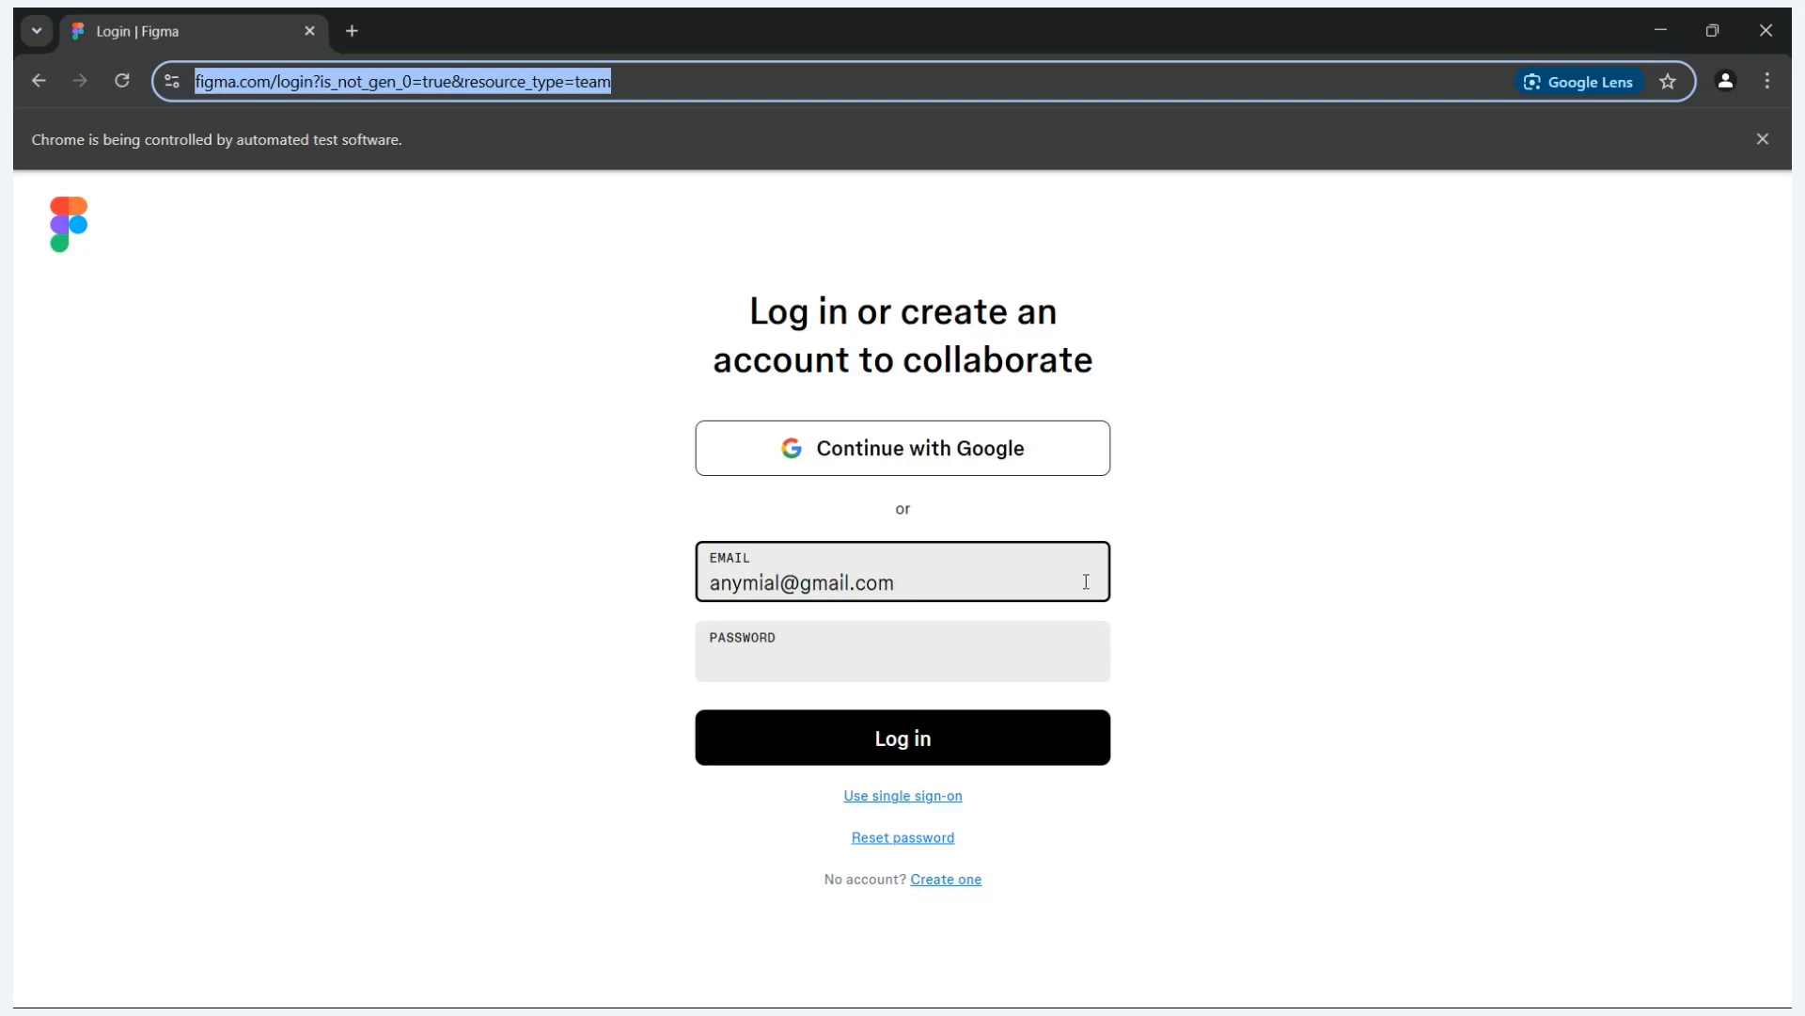
{"action": "left_click", "coordinate": [917, 576]}
{"action": "left_click_drag", "start_coordinate": [917, 577], "coordinate": [525, 587]}
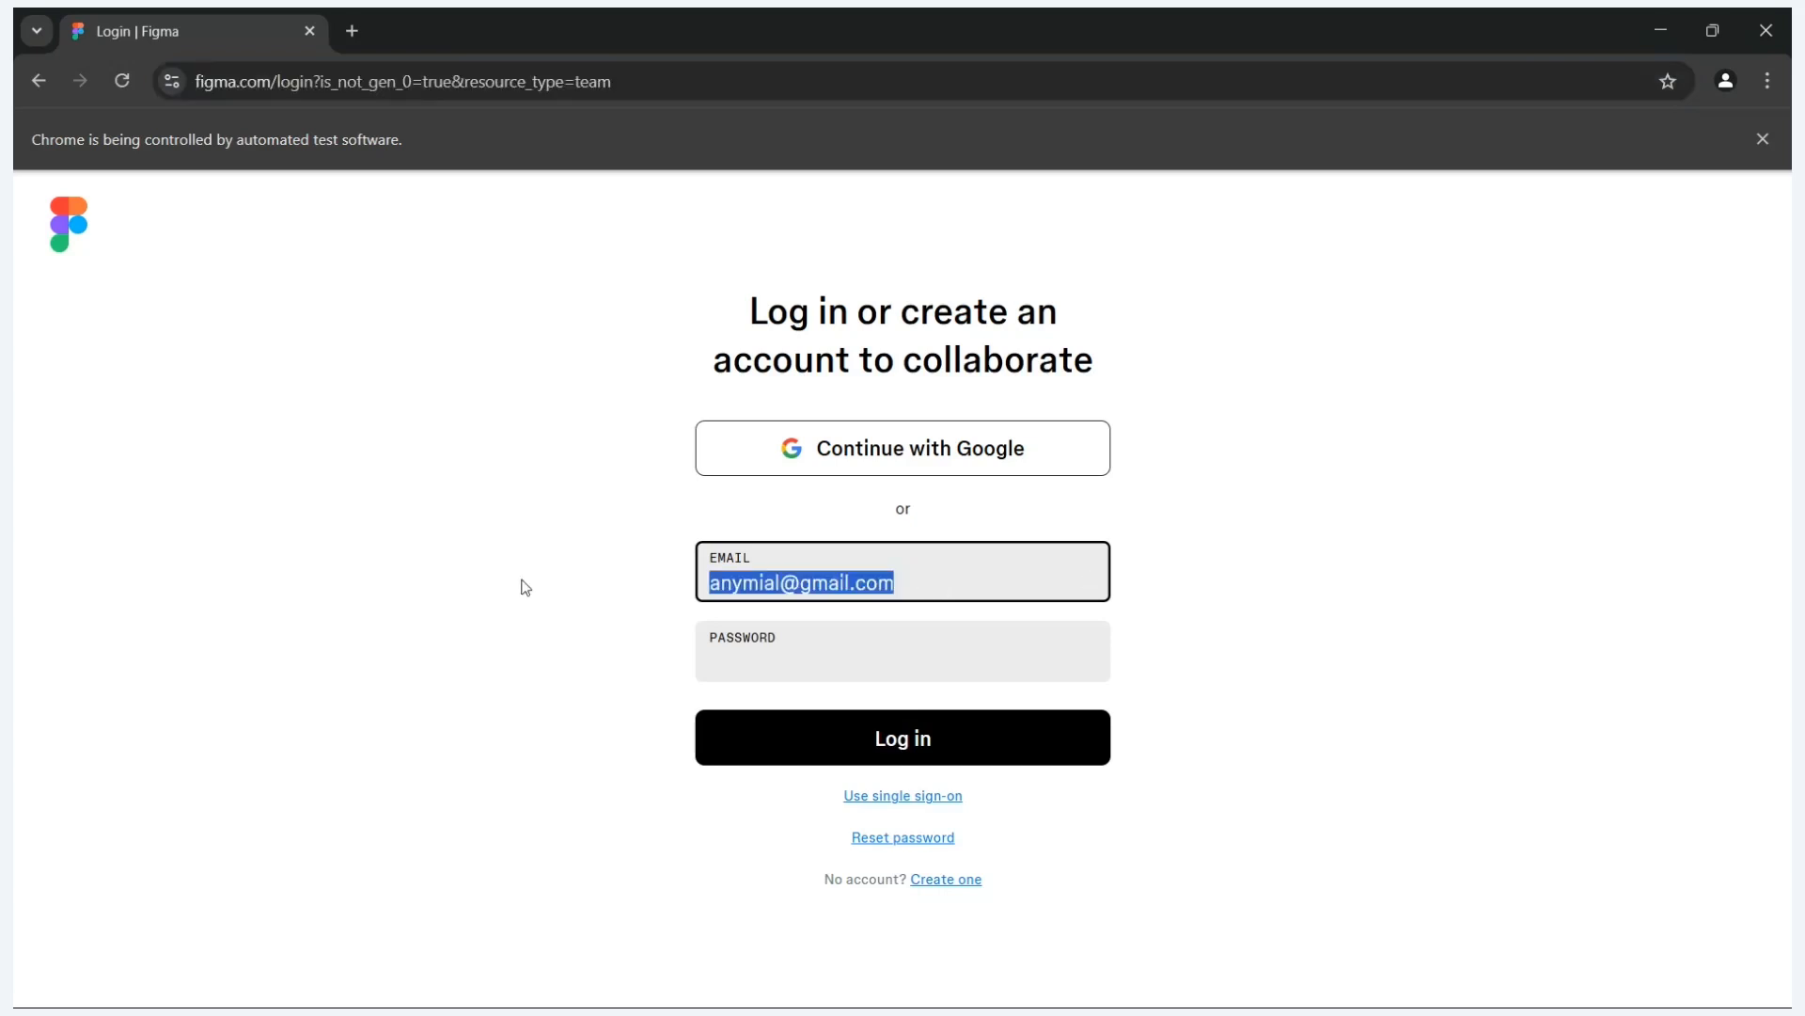
{"action": "left_click", "coordinate": [1752, 28]}
{"action": "left_click", "coordinate": [1764, 138]}
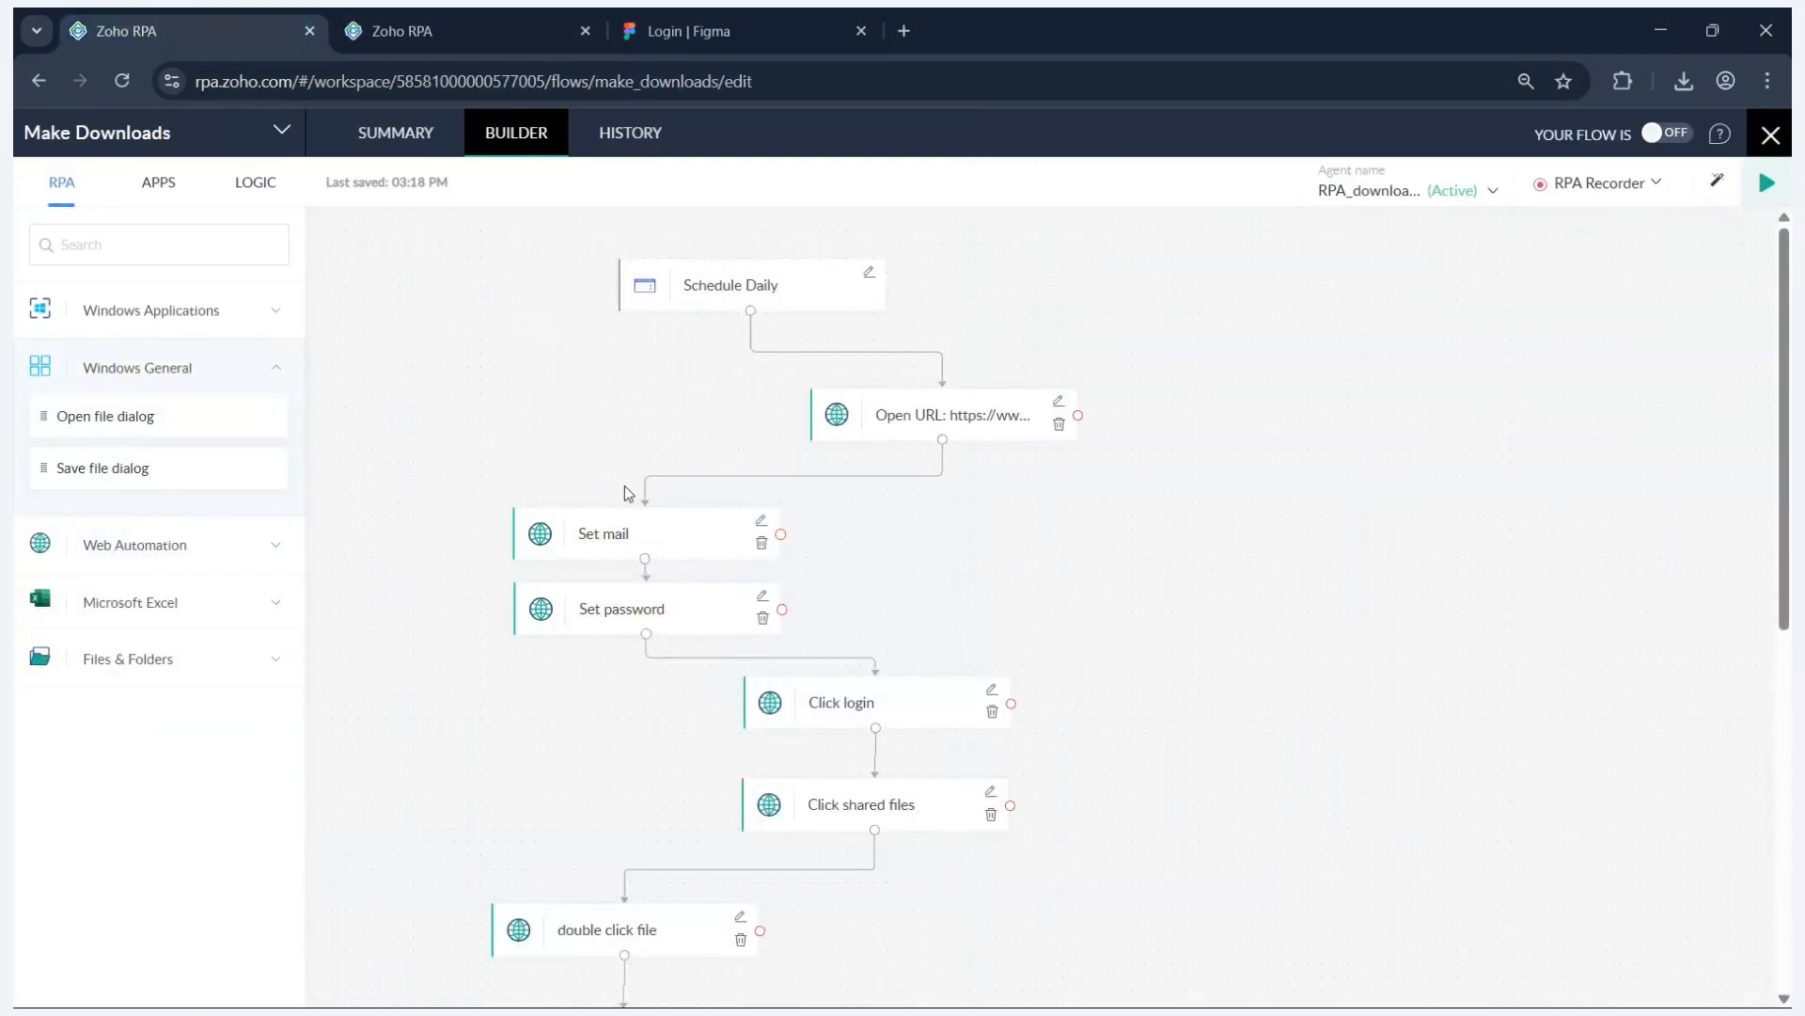
- Switch to the finished Make Downloads flow and scroll through its steps down to Send hot keys
{"action": "left_click", "coordinate": [476, 19]}
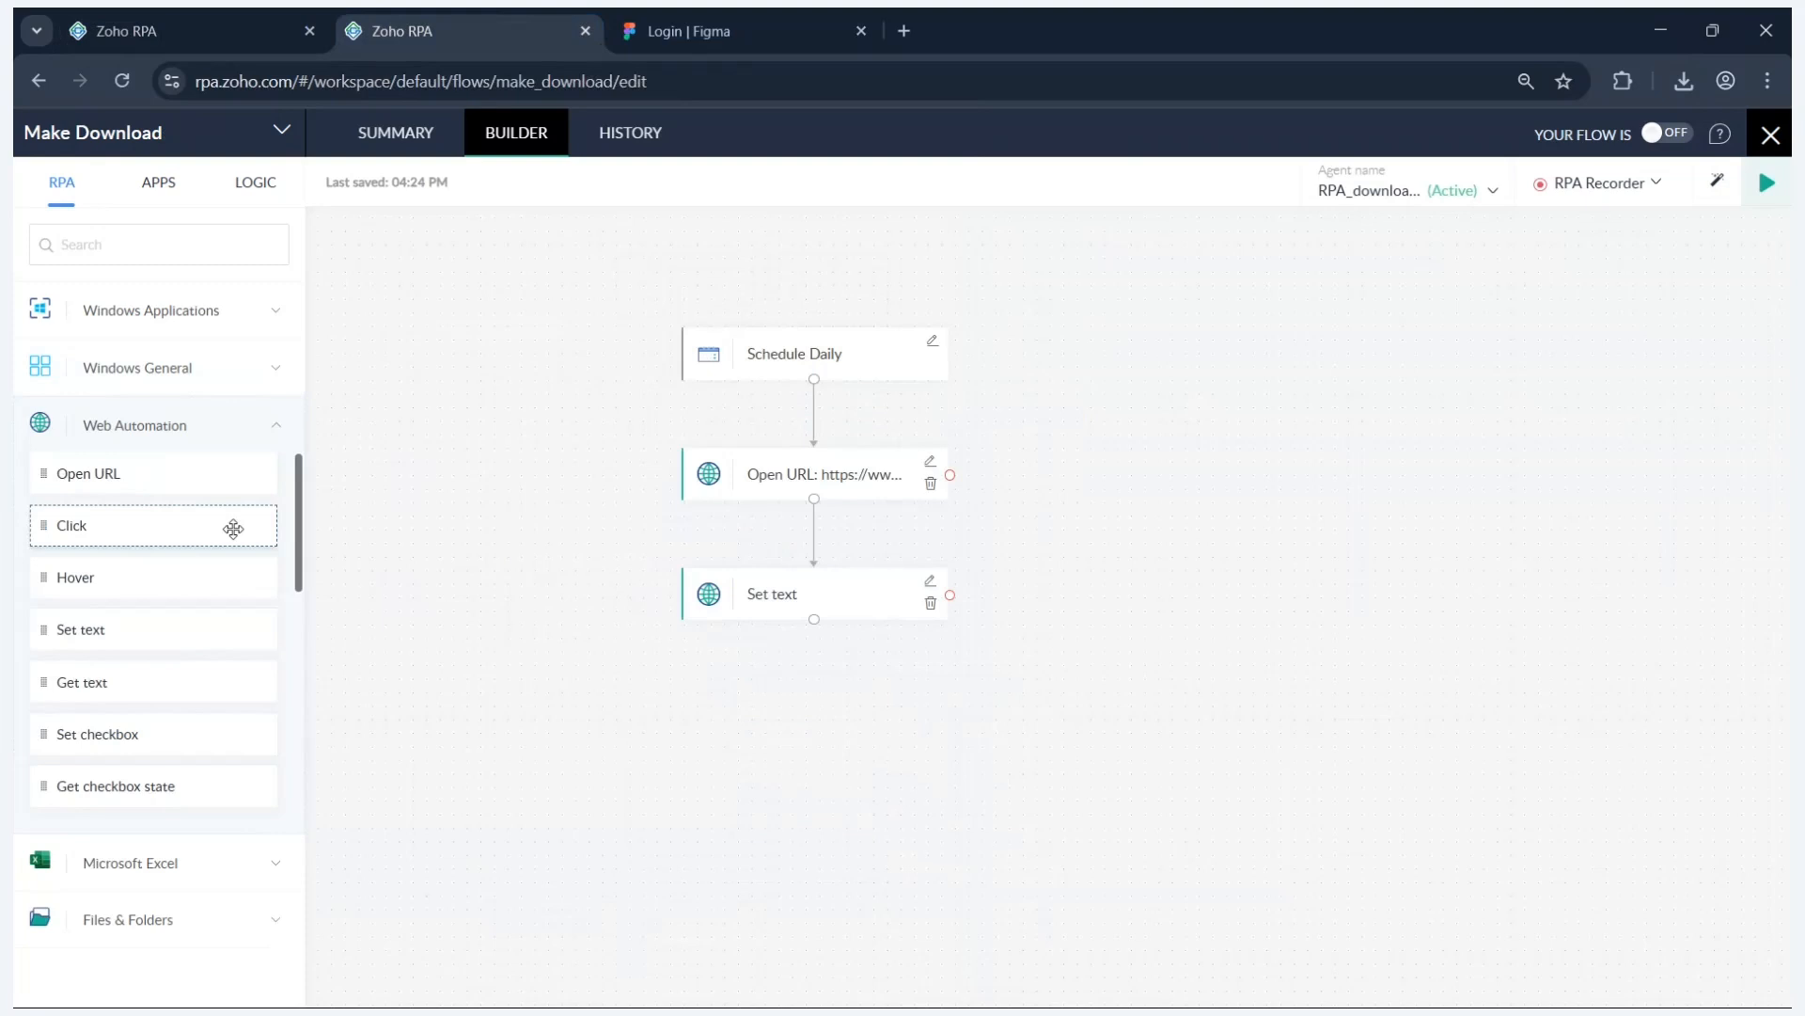
{"action": "left_click", "coordinate": [237, 28]}
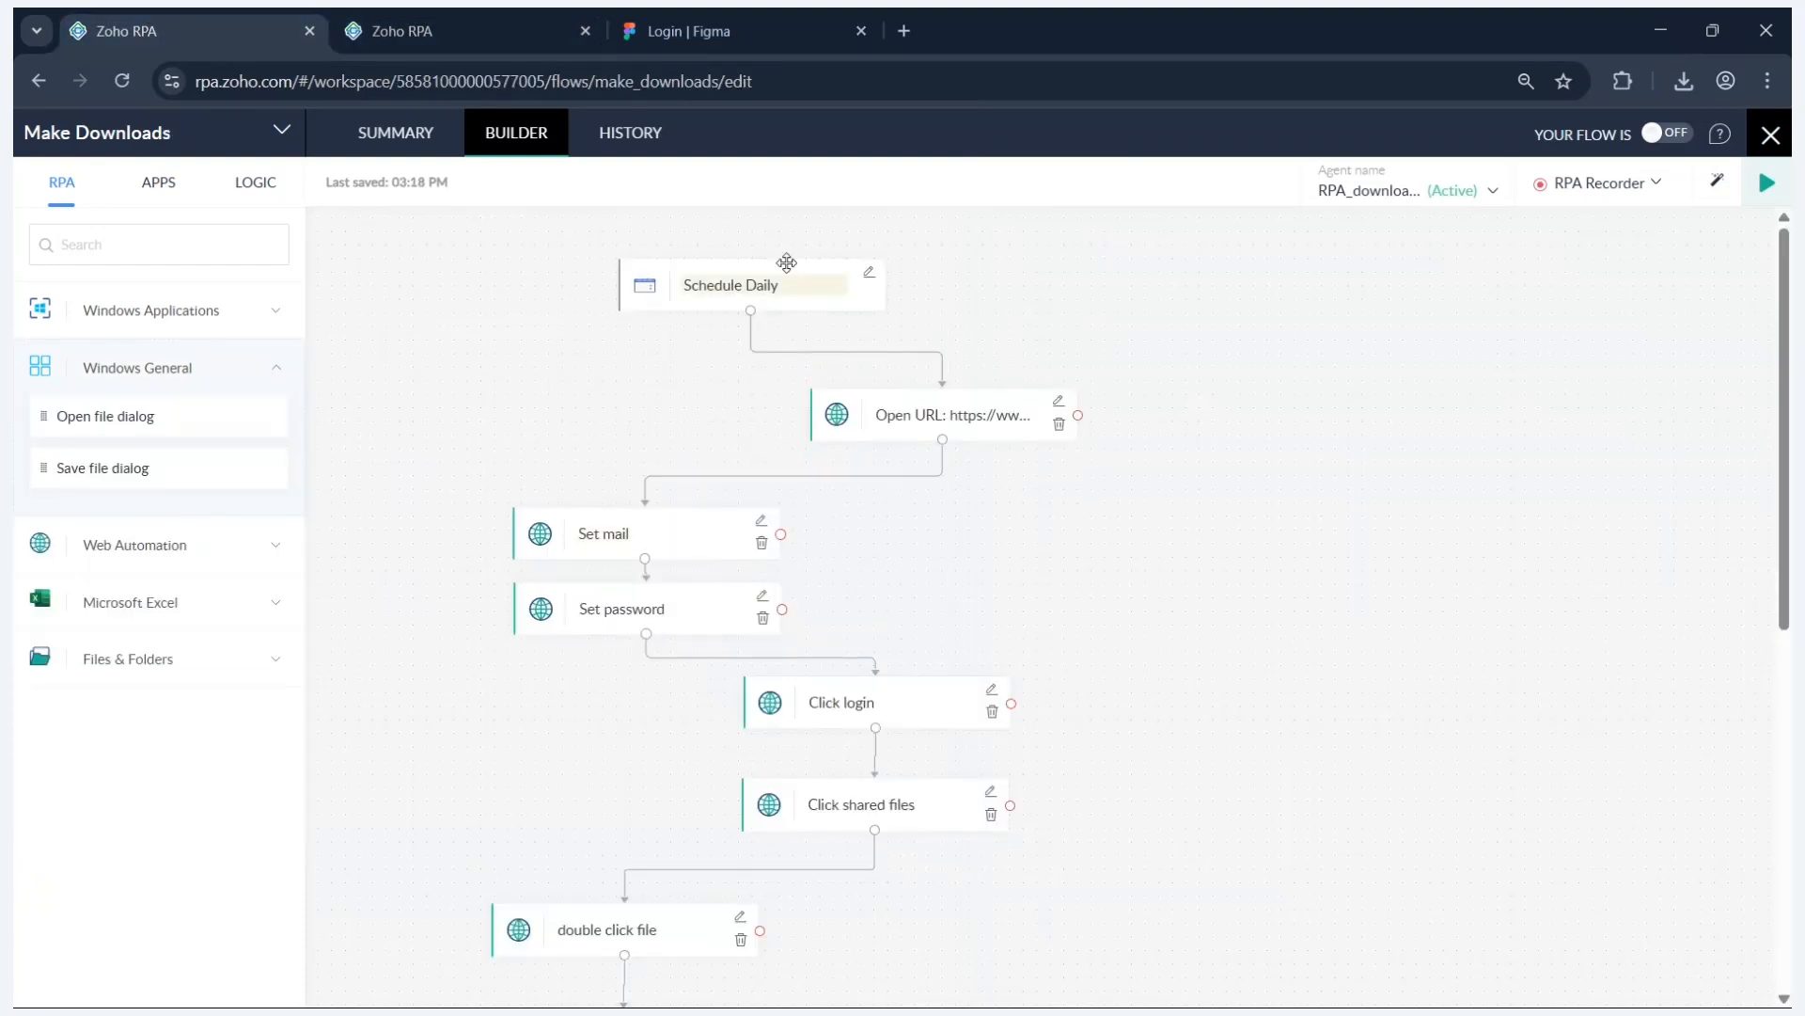
{"action": "left_click_drag", "start_coordinate": [786, 262], "coordinate": [784, 261]}
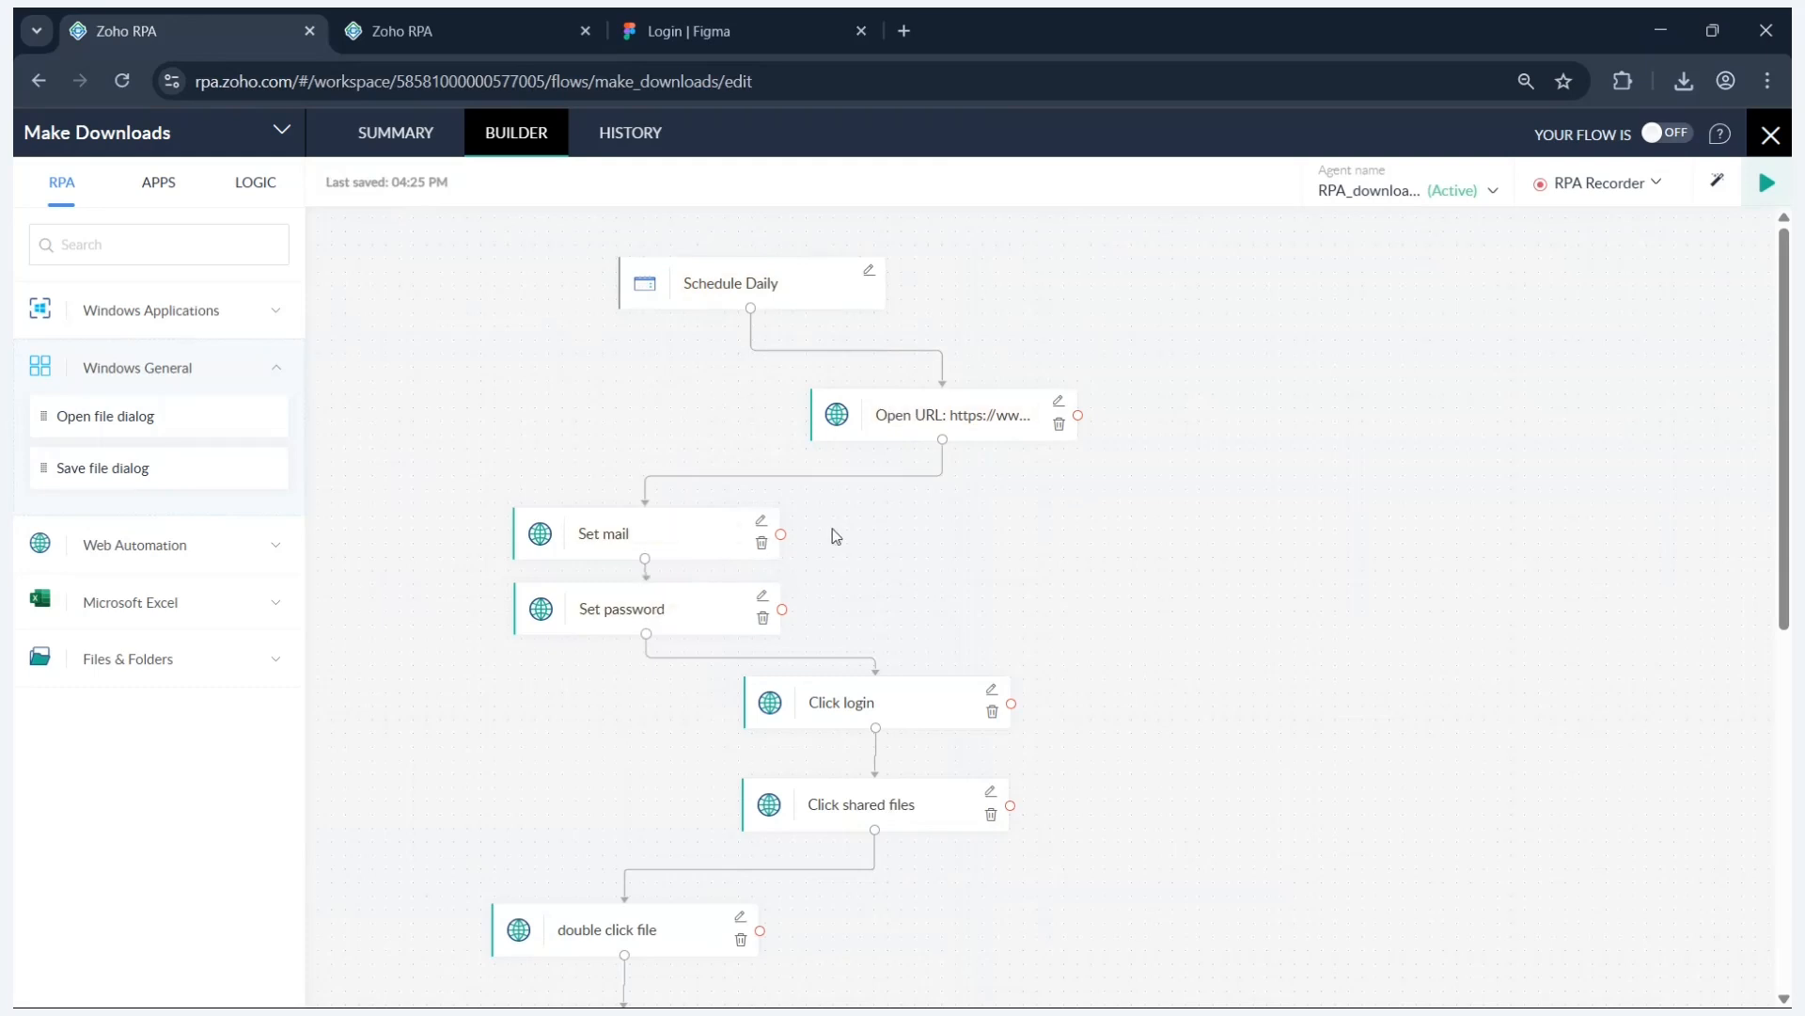
{"action": "scroll", "coordinate": [874, 512], "scroll_direction": "down", "scroll_amount": 1}
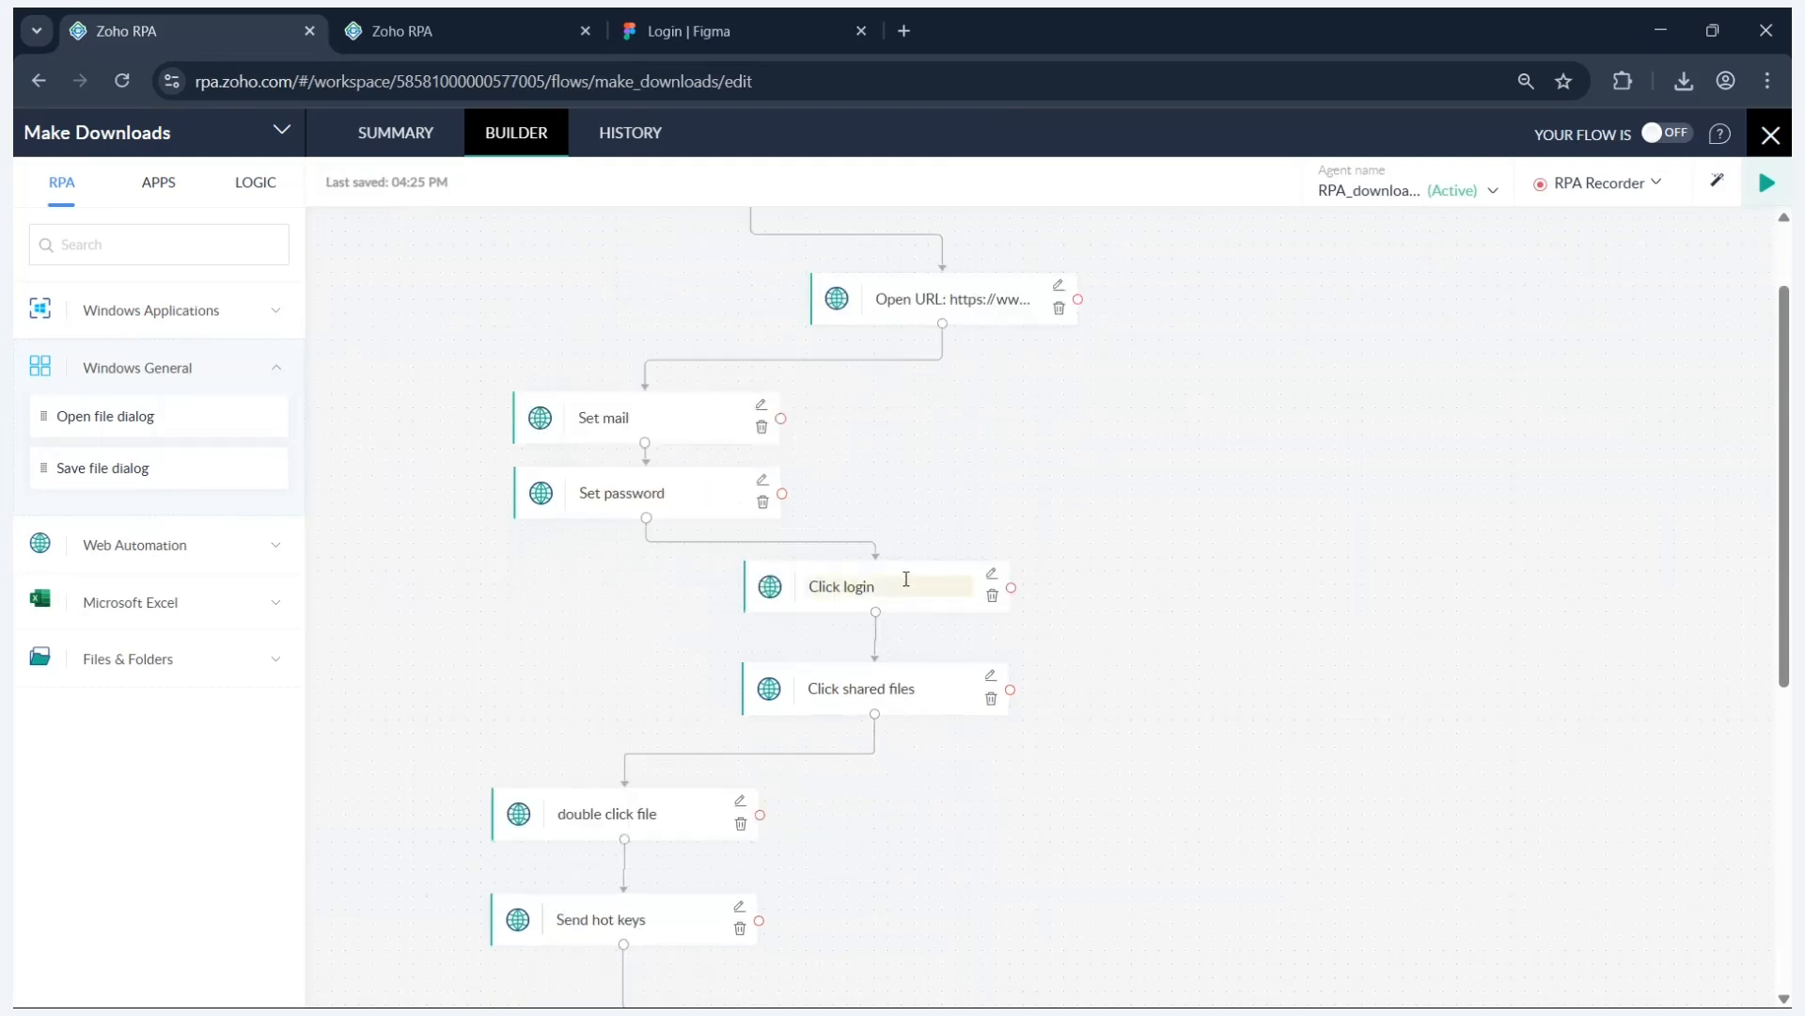
{"action": "scroll", "coordinate": [905, 578], "scroll_direction": "down", "scroll_amount": 1}
- Close DevTools, log in to Figma with the saved email and account password, then show Shared files
{"action": "left_click", "coordinate": [701, 29]}
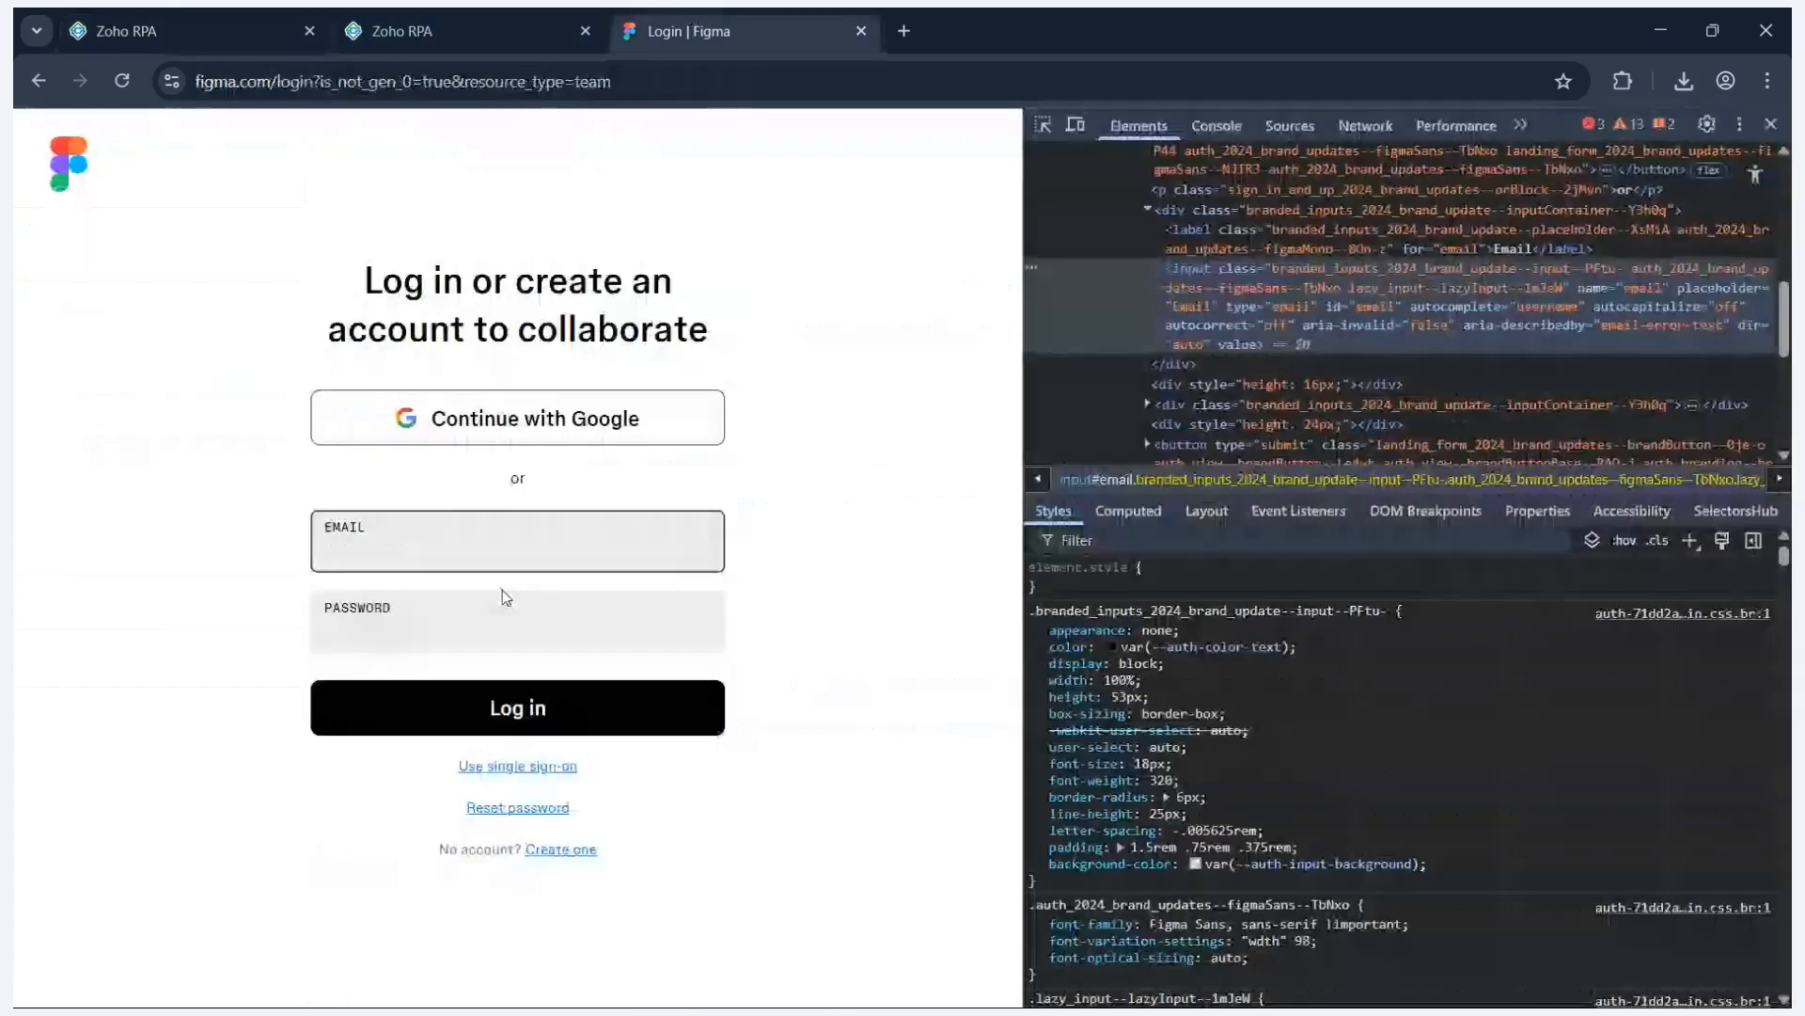
{"action": "left_click", "coordinate": [493, 551]}
{"action": "left_click", "coordinate": [1771, 124]}
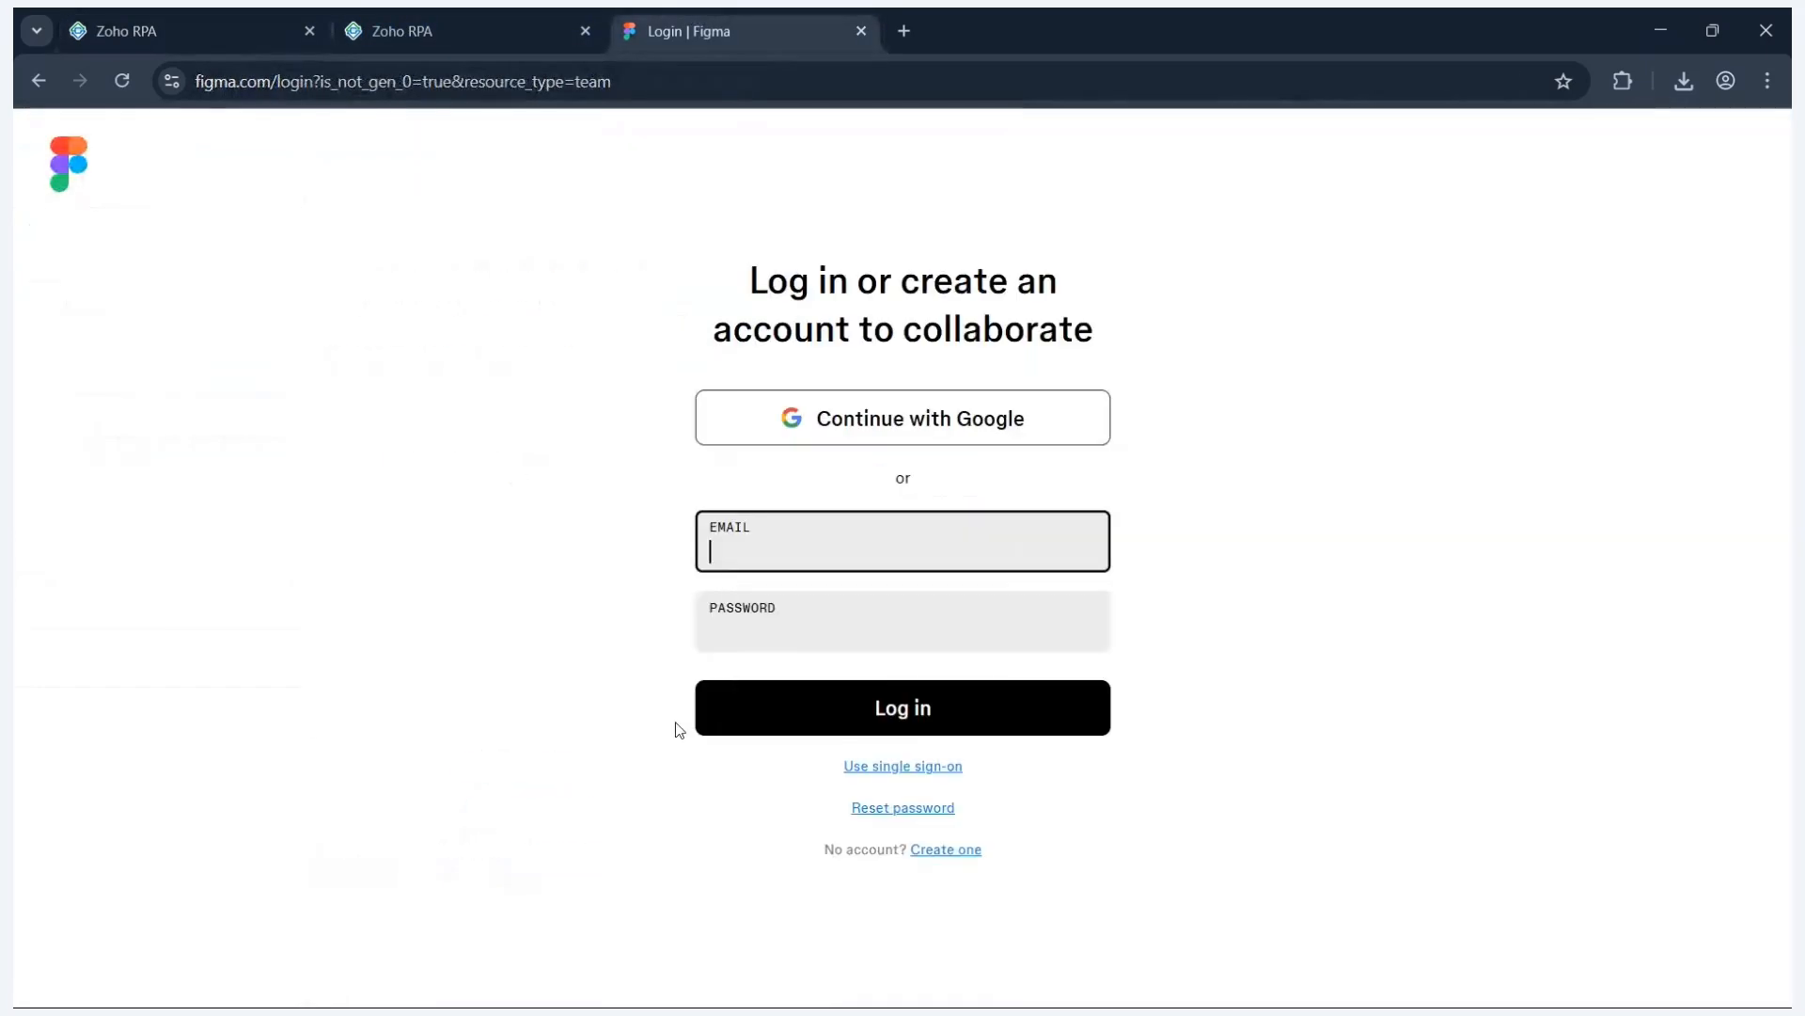
{"action": "left_click", "coordinate": [777, 555]}
{"action": "left_click", "coordinate": [859, 617]}
{"action": "left_click", "coordinate": [813, 641]}
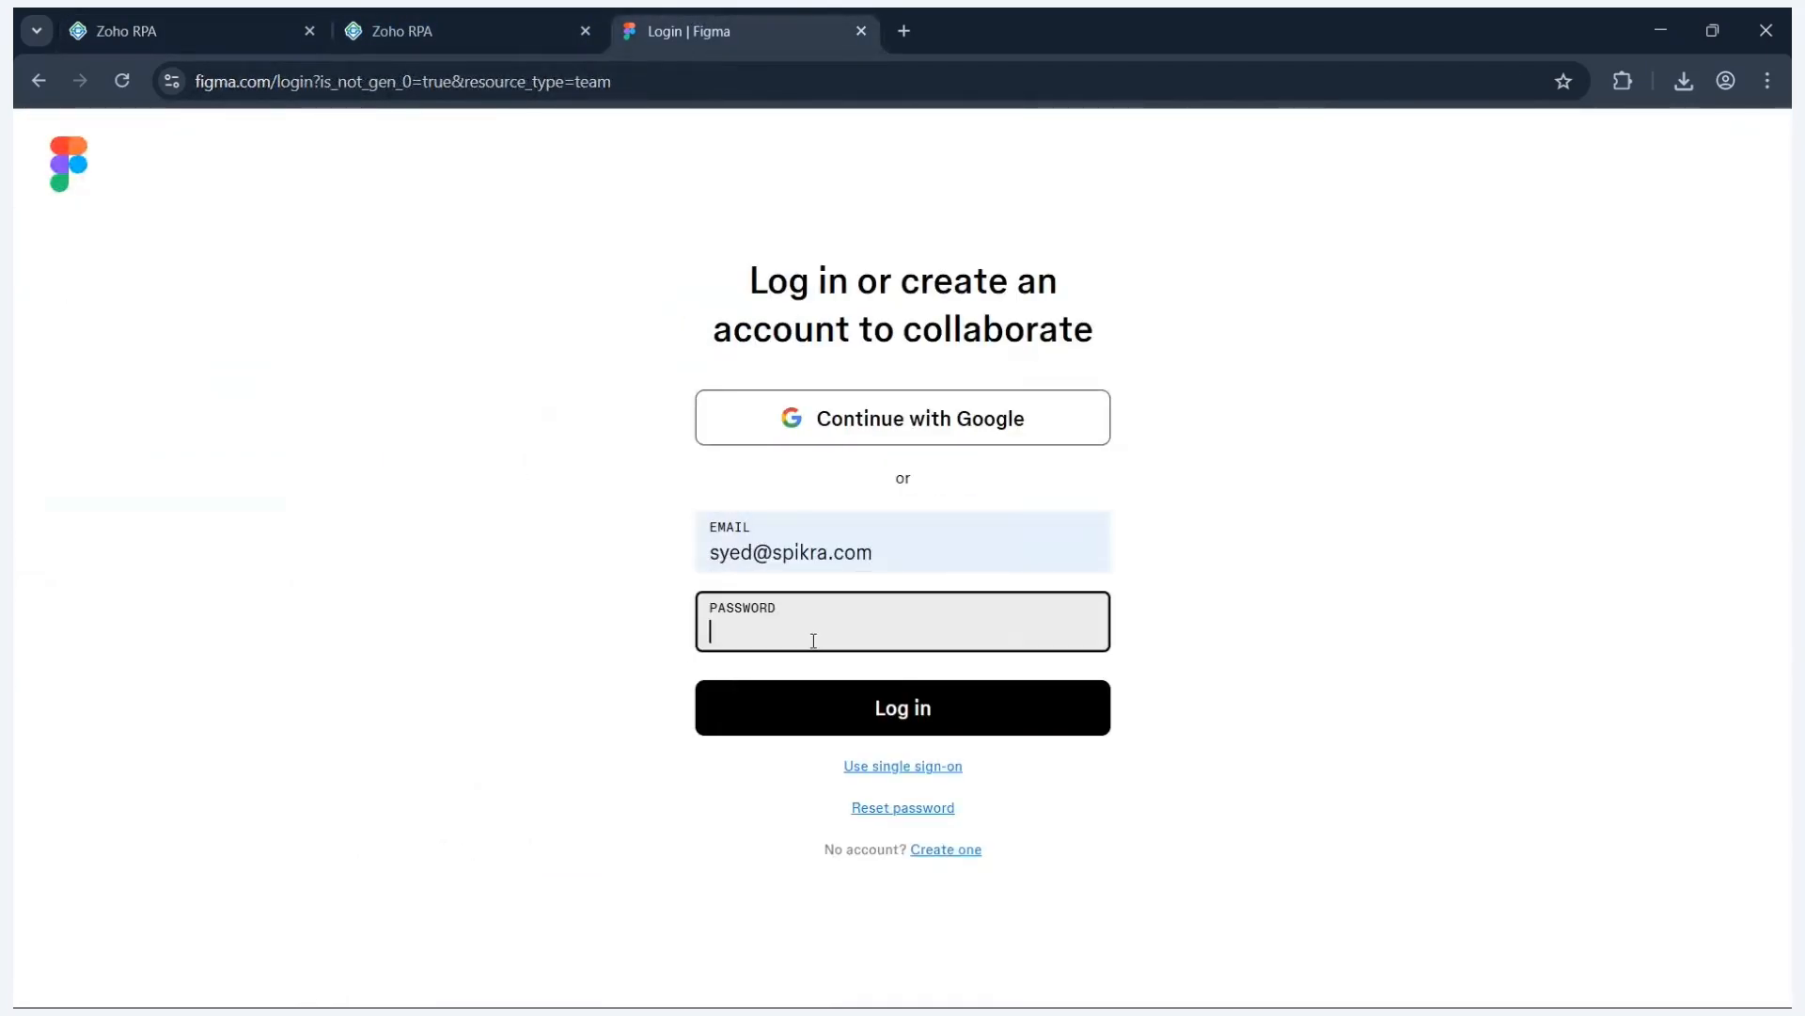
{"action": "type", "text": "••"}
{"action": "left_click", "coordinate": [878, 709]}
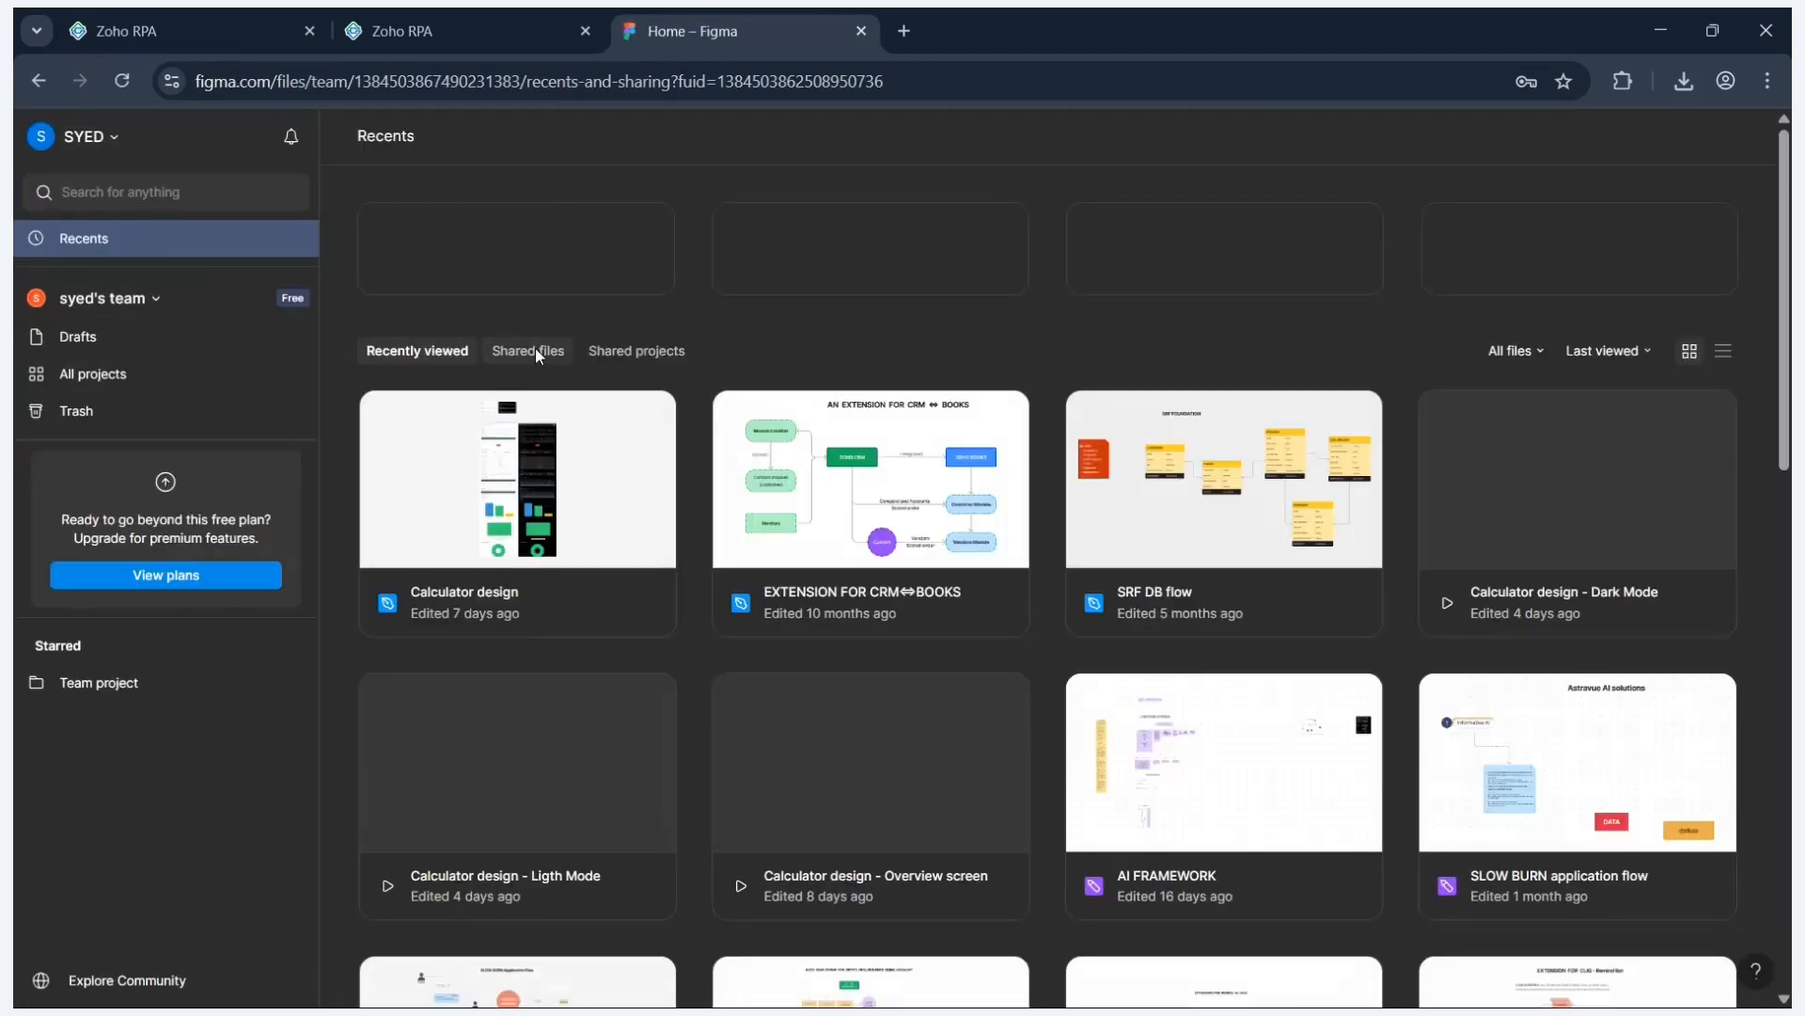
{"action": "left_click", "coordinate": [531, 350]}
- Close the extra Make Download draft tab and open Calculator design from Figma's shared files
{"action": "left_click", "coordinate": [357, 14]}
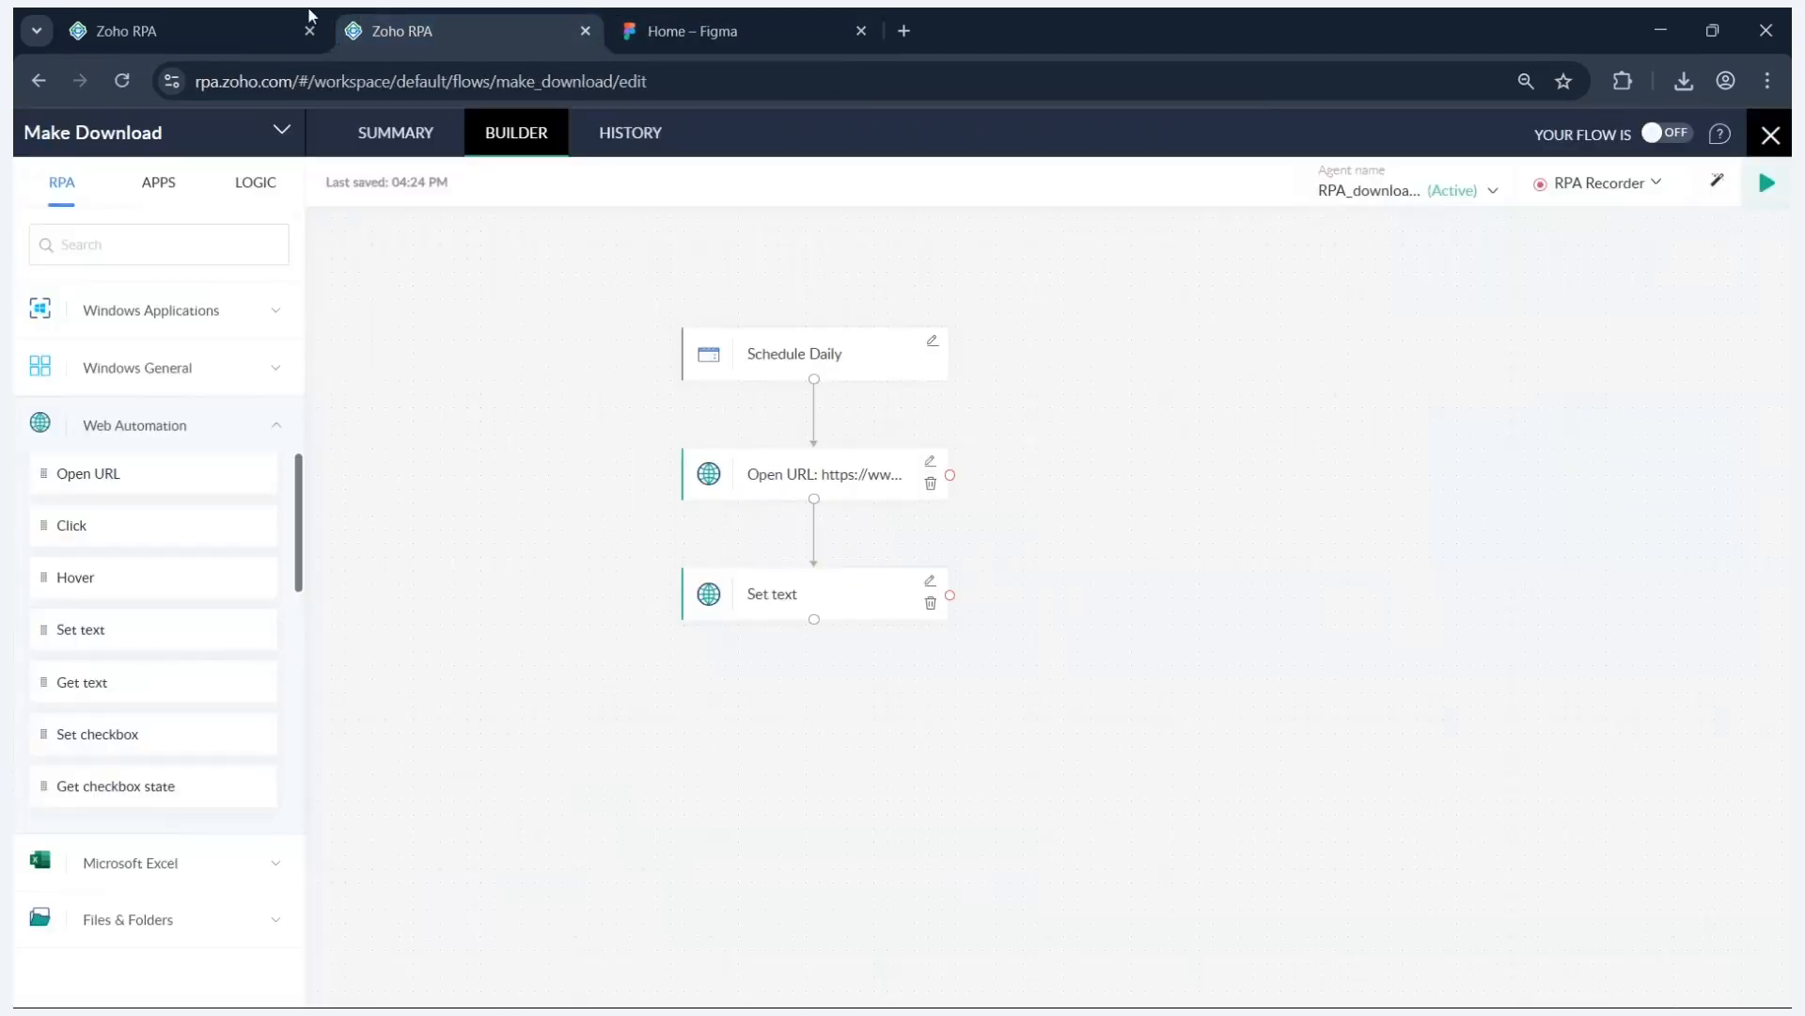
{"action": "left_click", "coordinate": [310, 14]}
{"action": "left_click", "coordinate": [584, 31]}
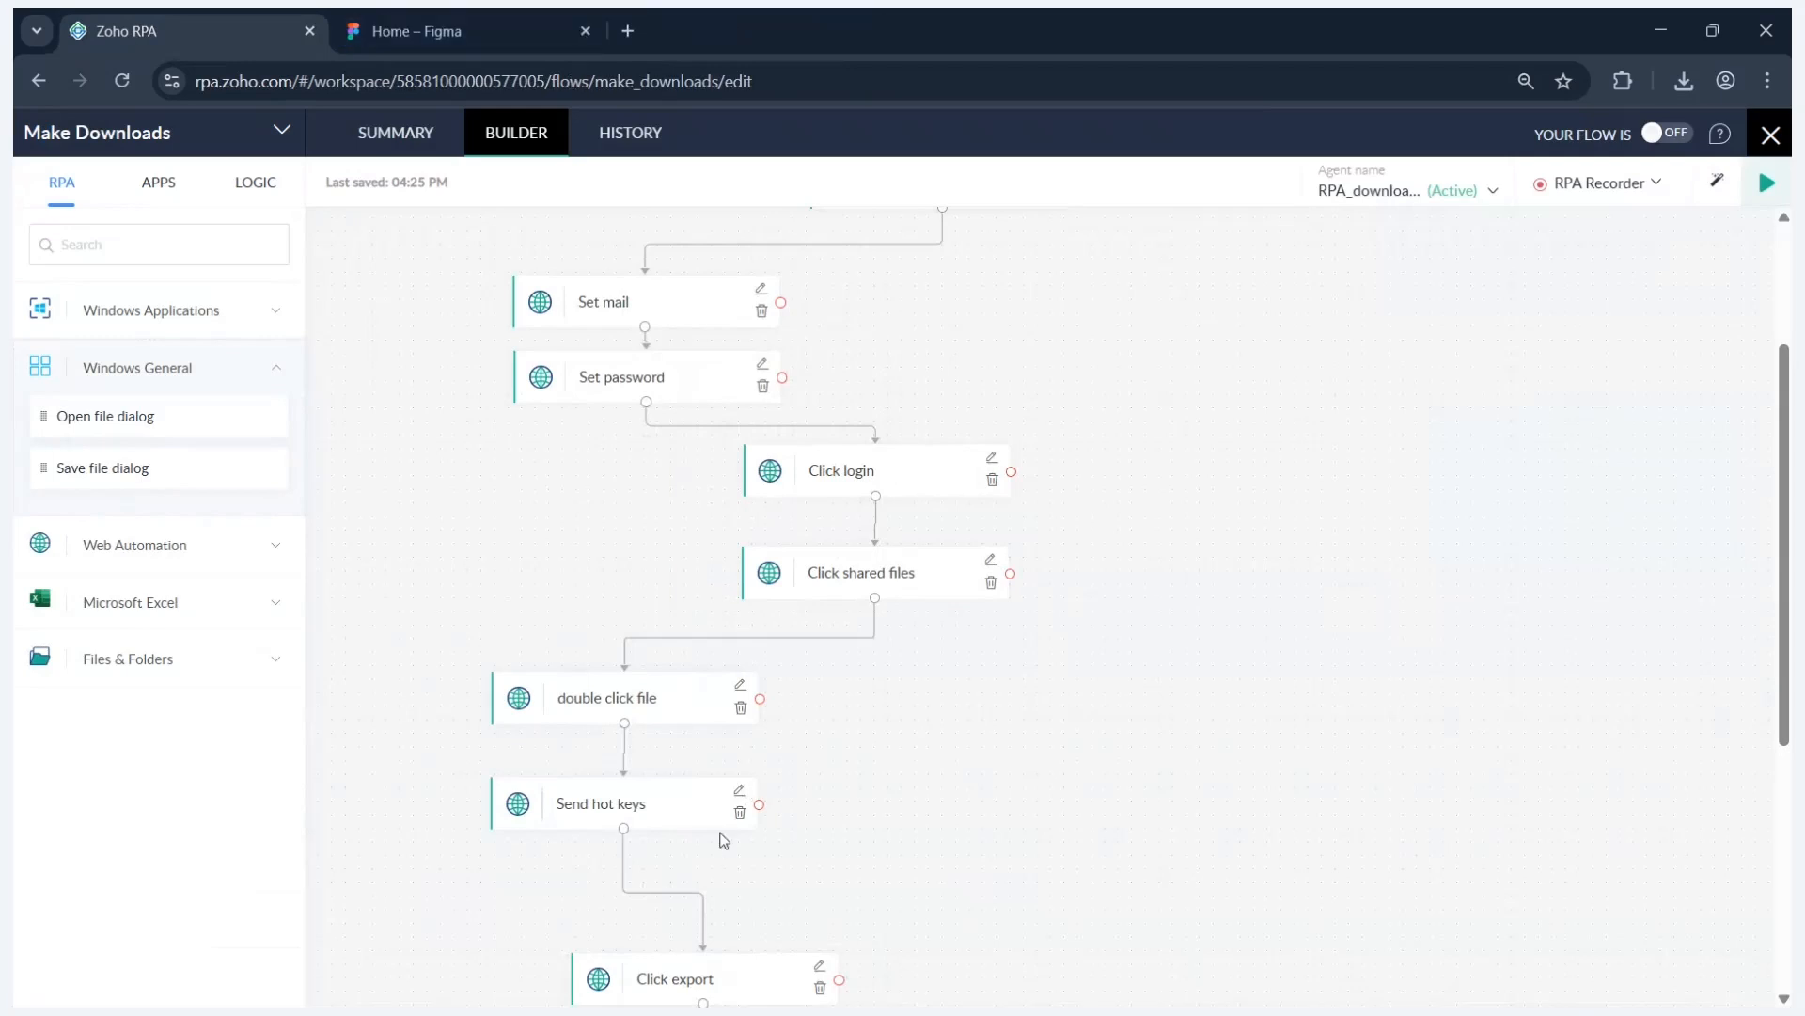
{"action": "scroll", "coordinate": [753, 658], "scroll_direction": "down", "scroll_amount": 3}
{"action": "scroll", "coordinate": [846, 376], "scroll_direction": "up", "scroll_amount": 1}
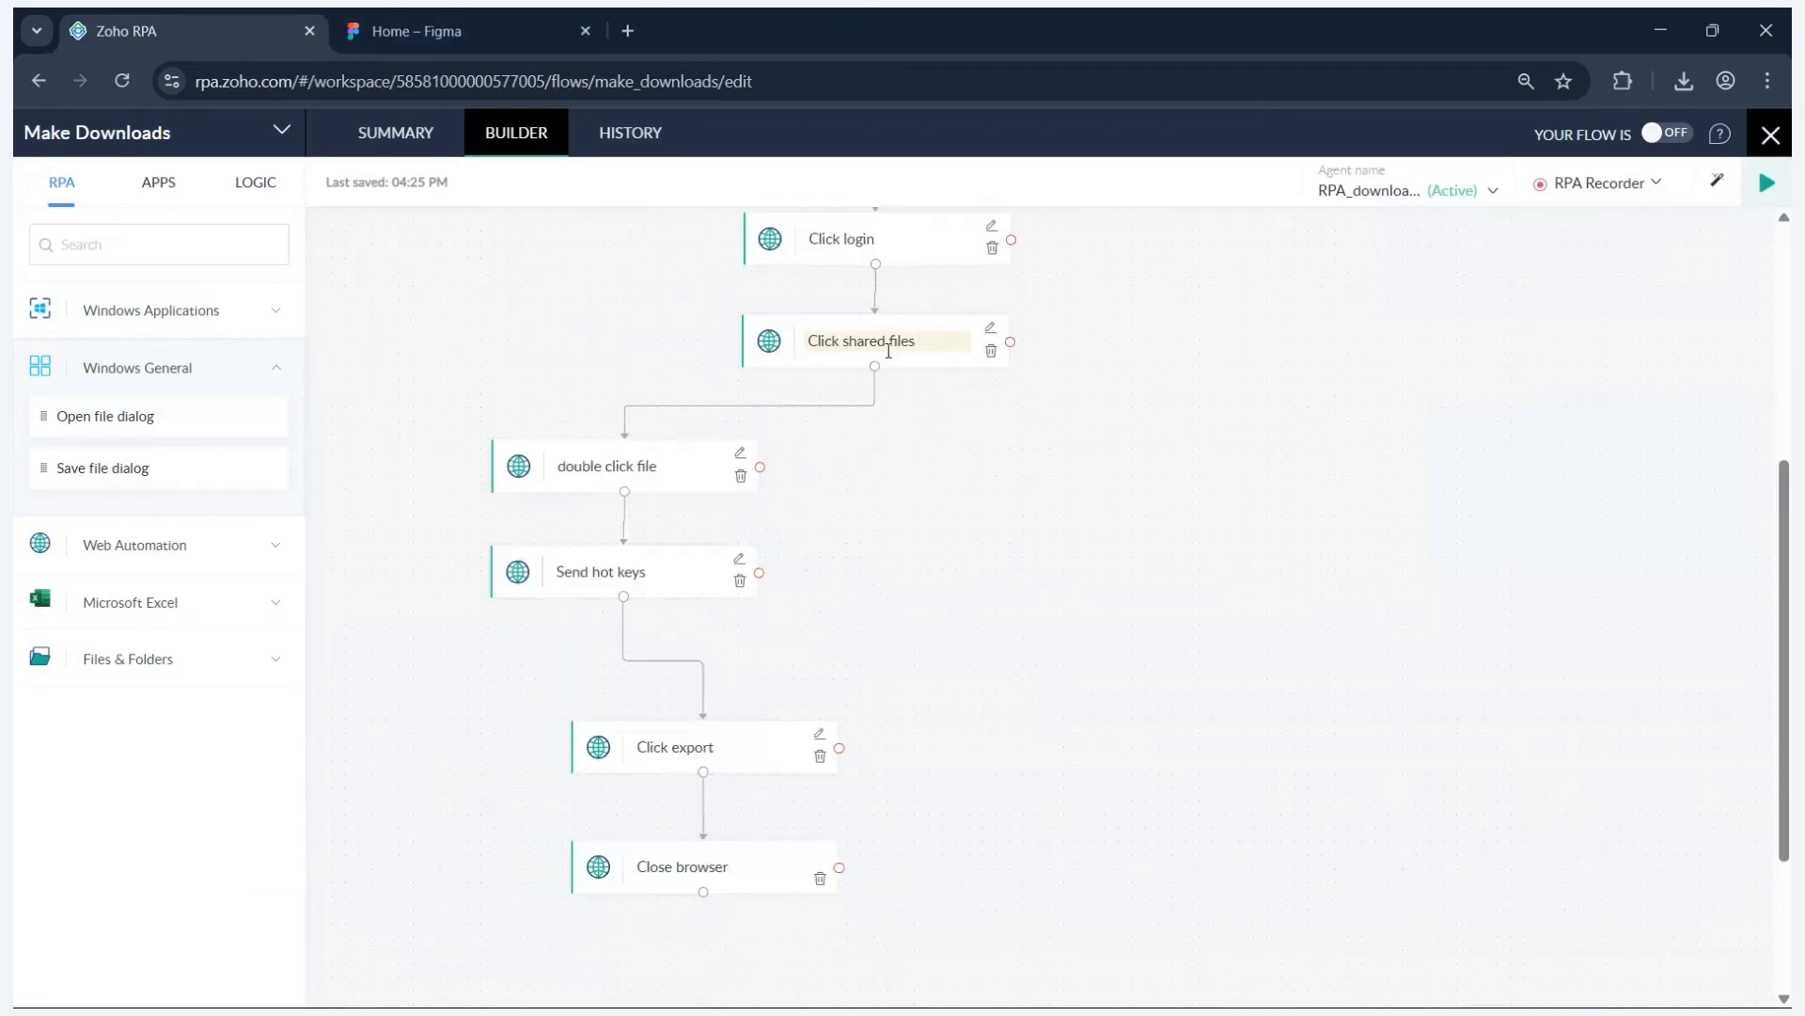
{"action": "left_click", "coordinate": [471, 8]}
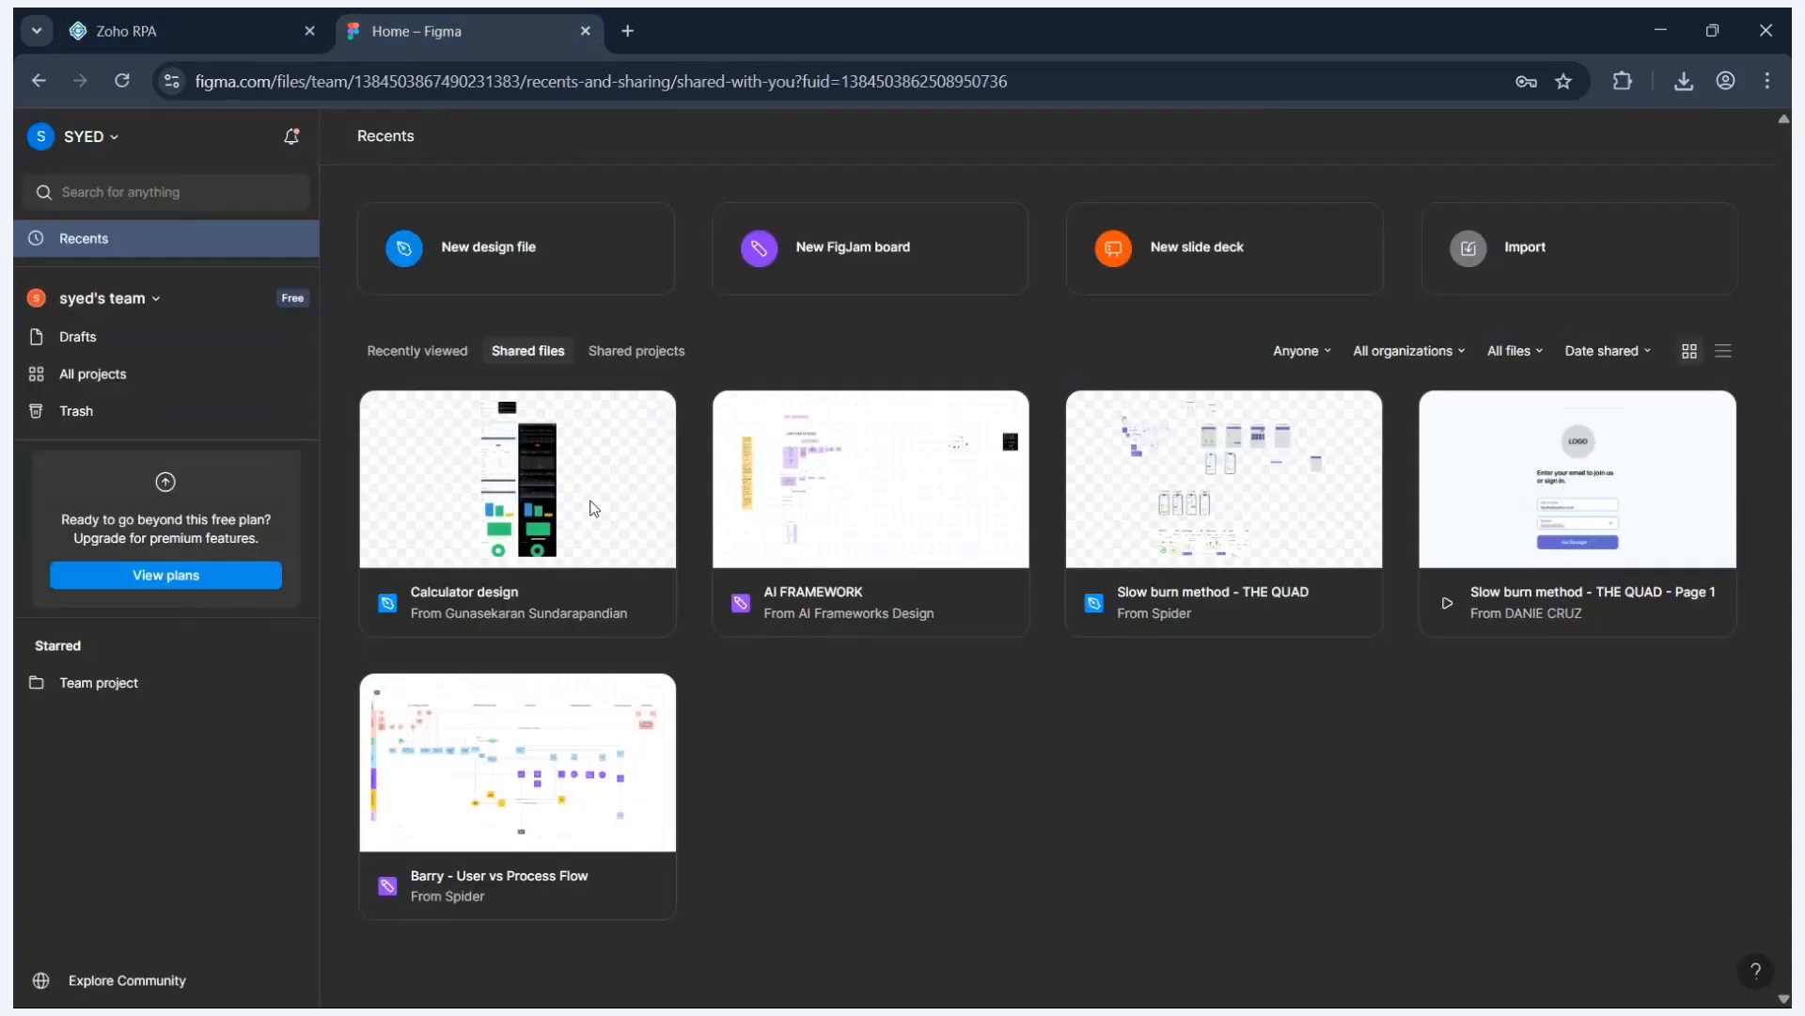
{"action": "double_click", "coordinate": [594, 509]}
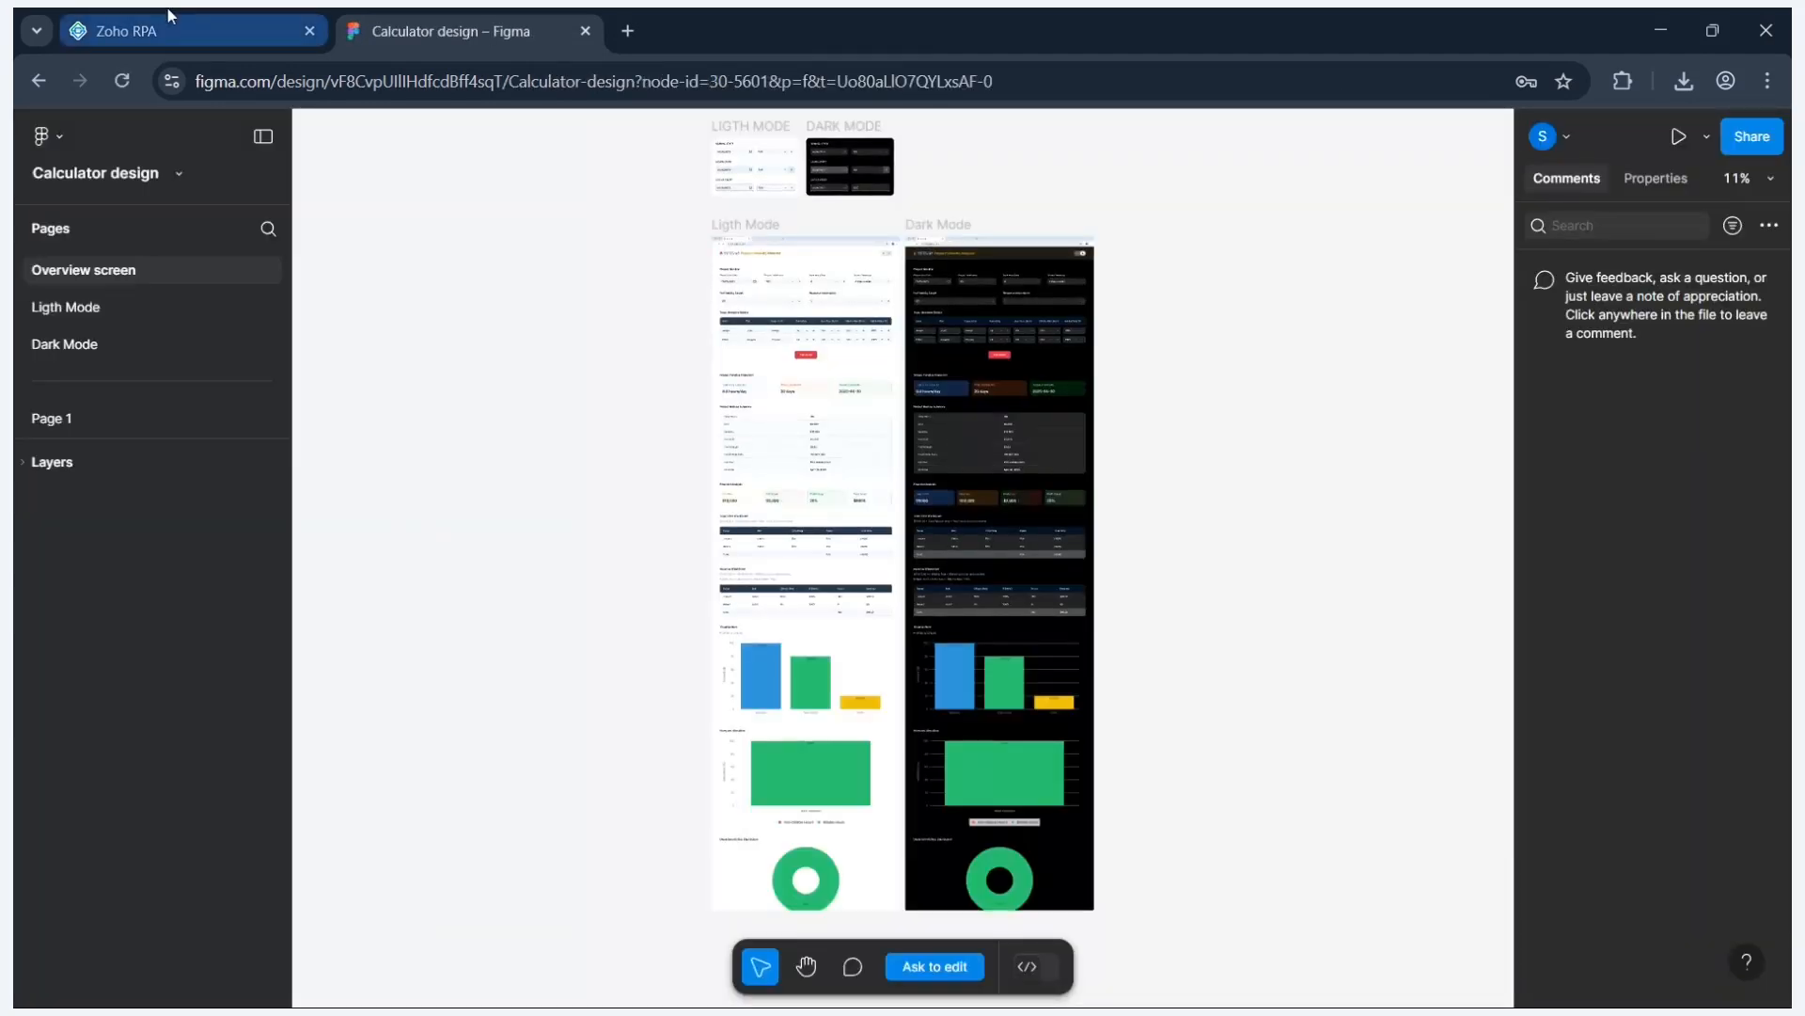
- Keep the double click file step set to Double click and save it
{"action": "left_click", "coordinate": [170, 17]}
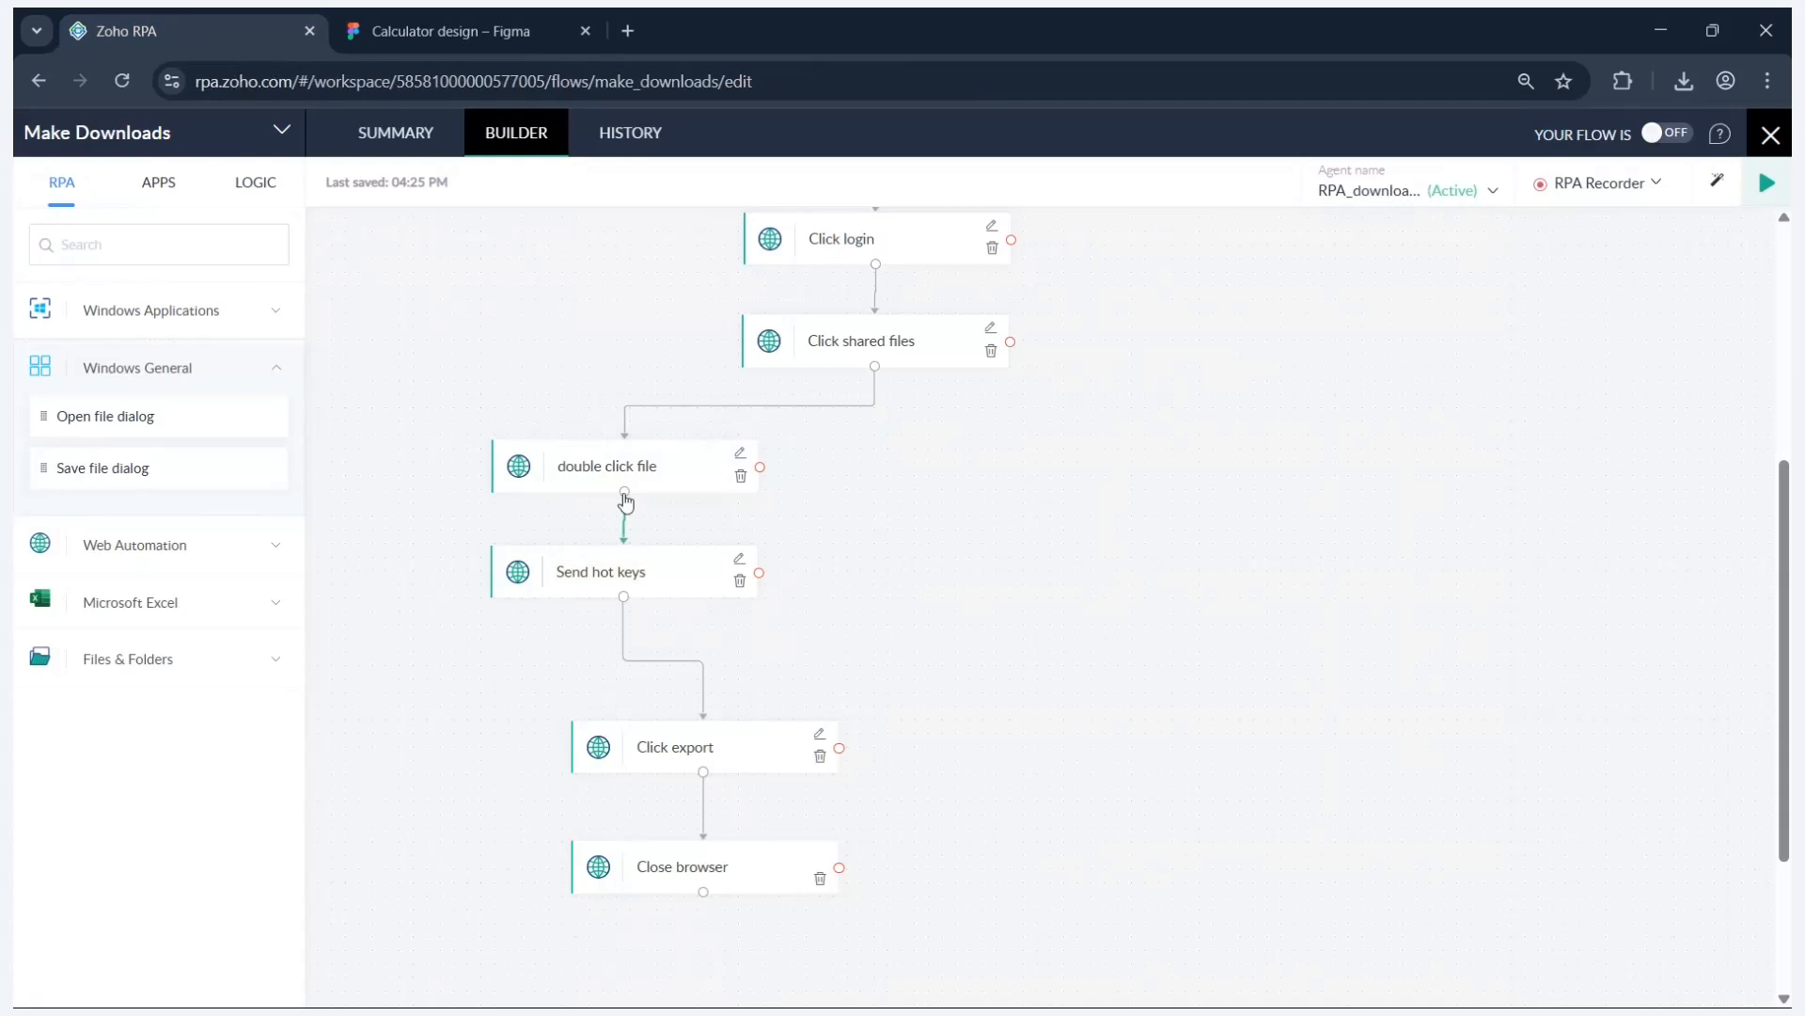
{"action": "left_click", "coordinate": [741, 455]}
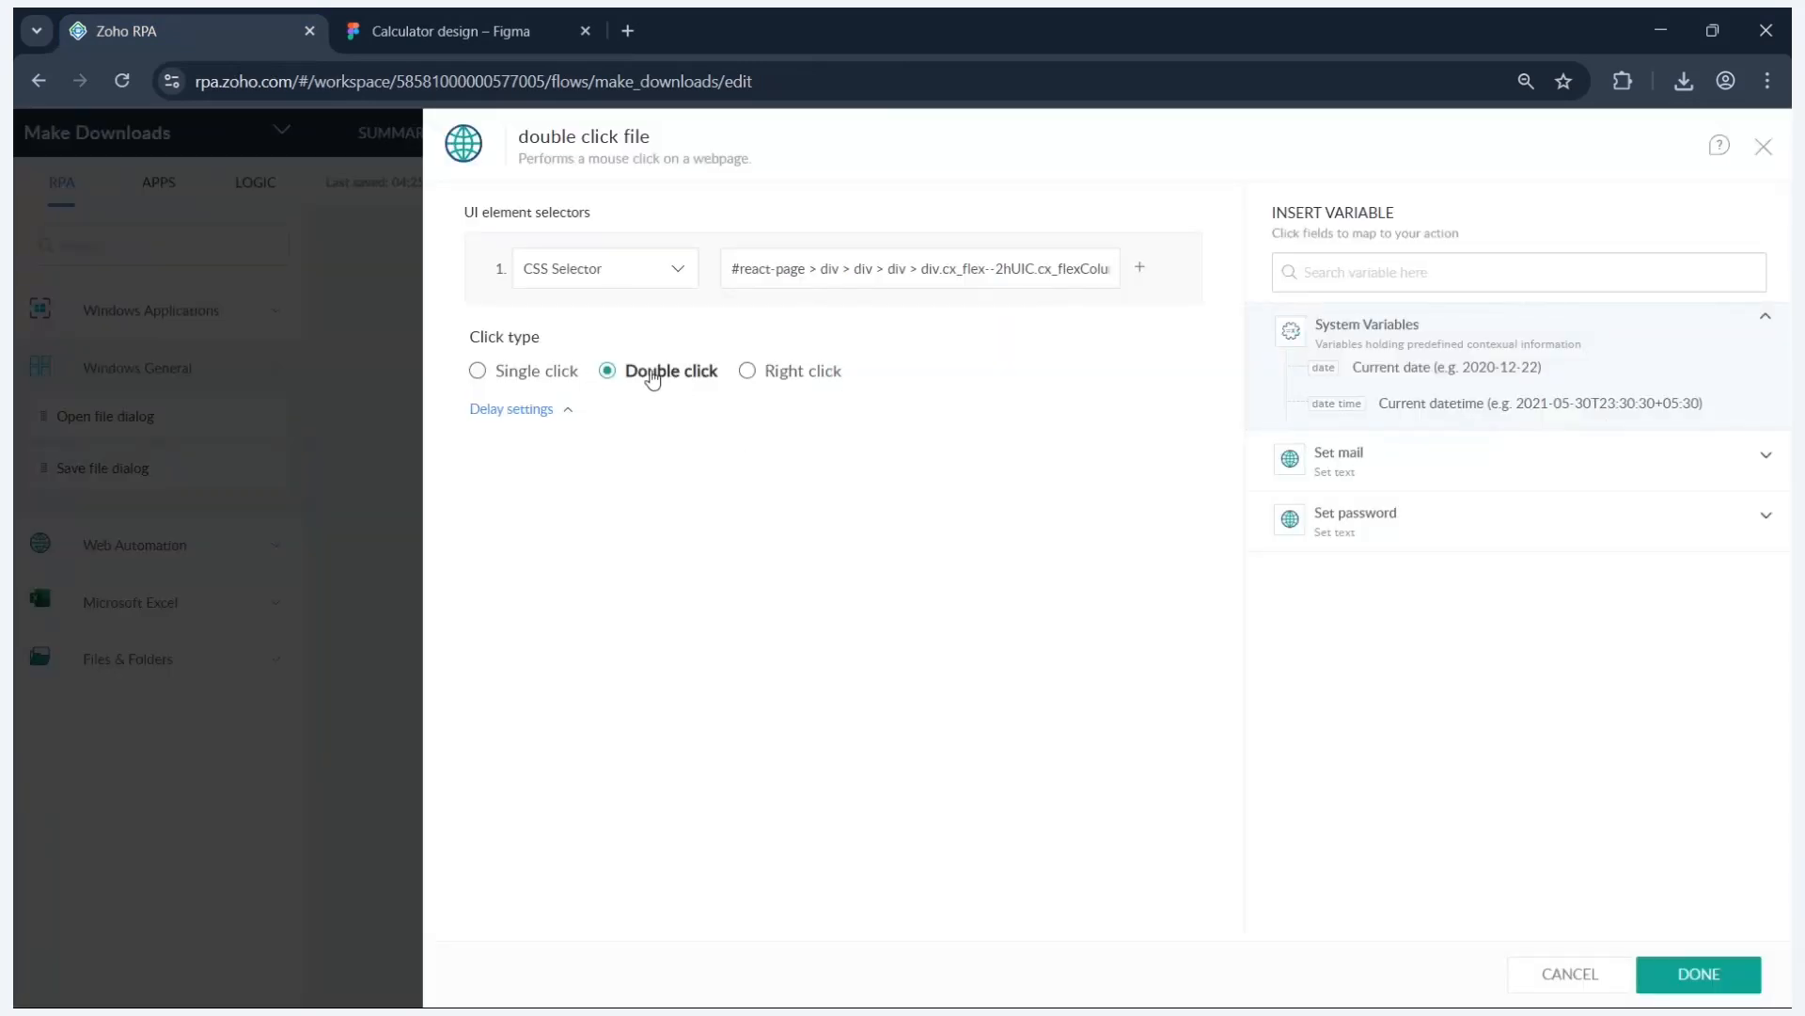
{"action": "left_click", "coordinate": [476, 372]}
{"action": "left_click", "coordinate": [607, 372]}
{"action": "left_click", "coordinate": [1733, 974]}
{"action": "scroll", "coordinate": [866, 538], "scroll_direction": "down", "scroll_amount": 1}
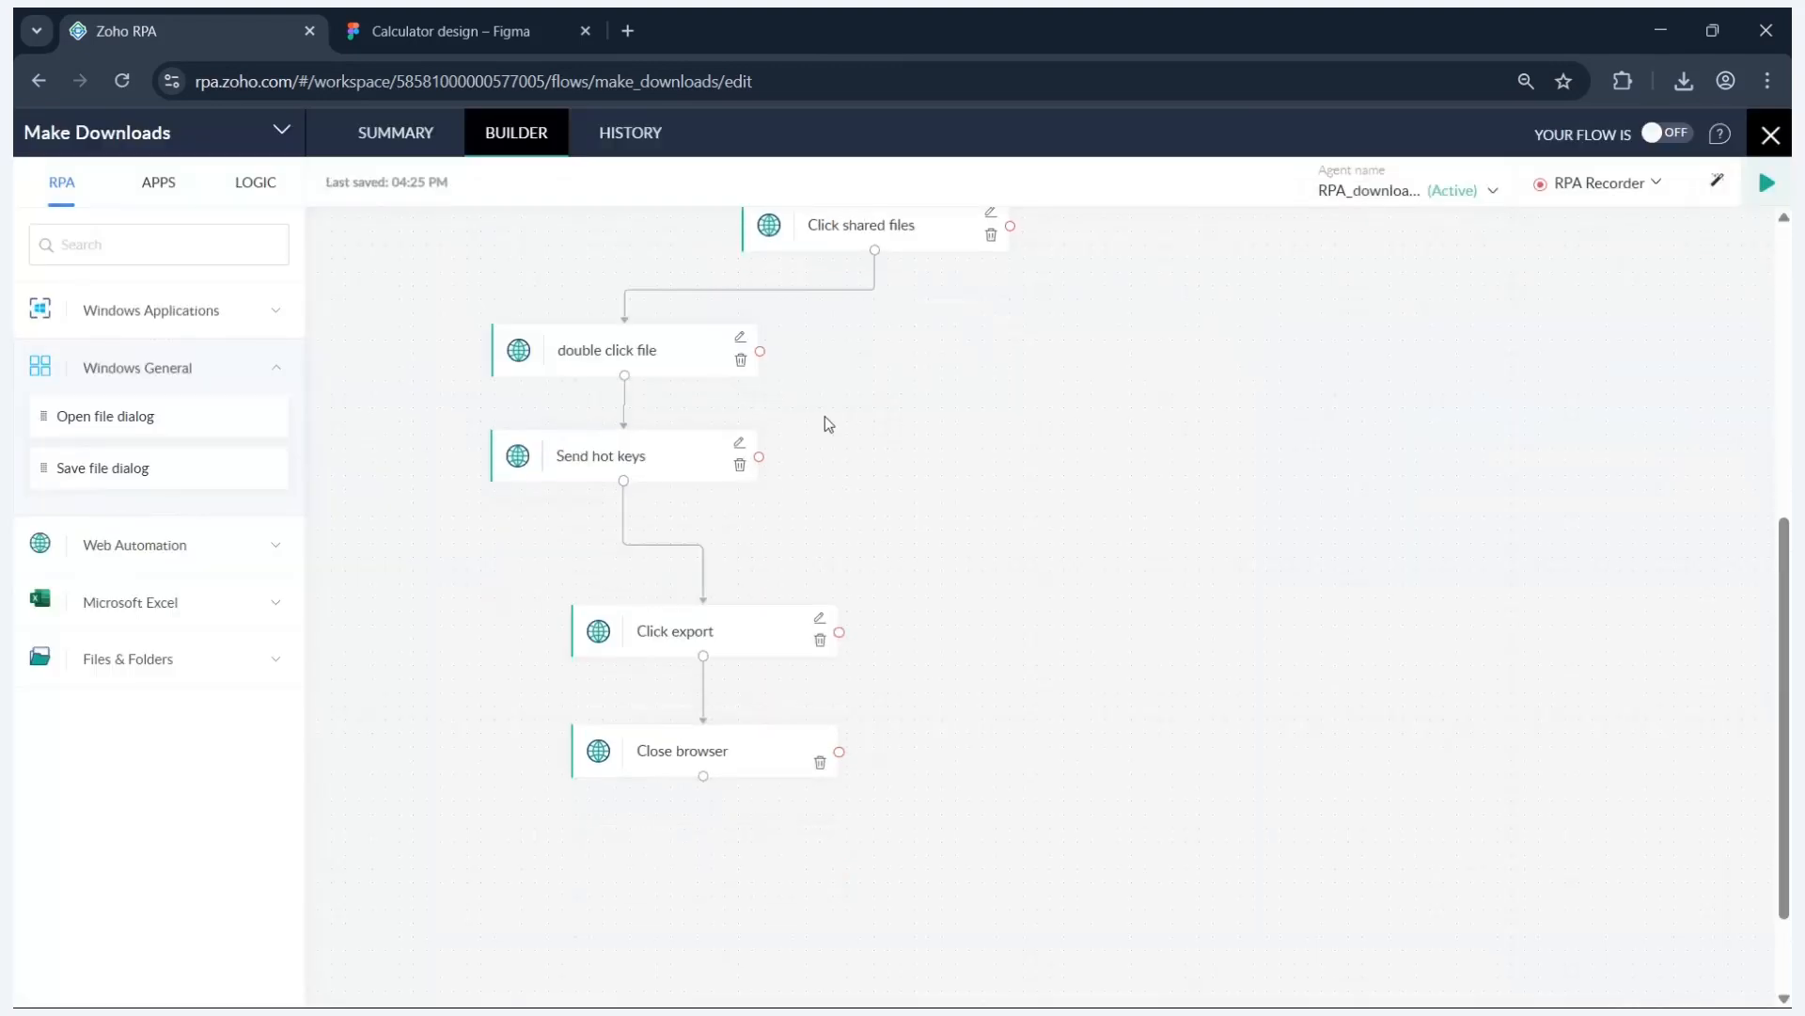
{"action": "left_click", "coordinate": [524, 19]}
{"action": "left_click", "coordinate": [54, 138]}
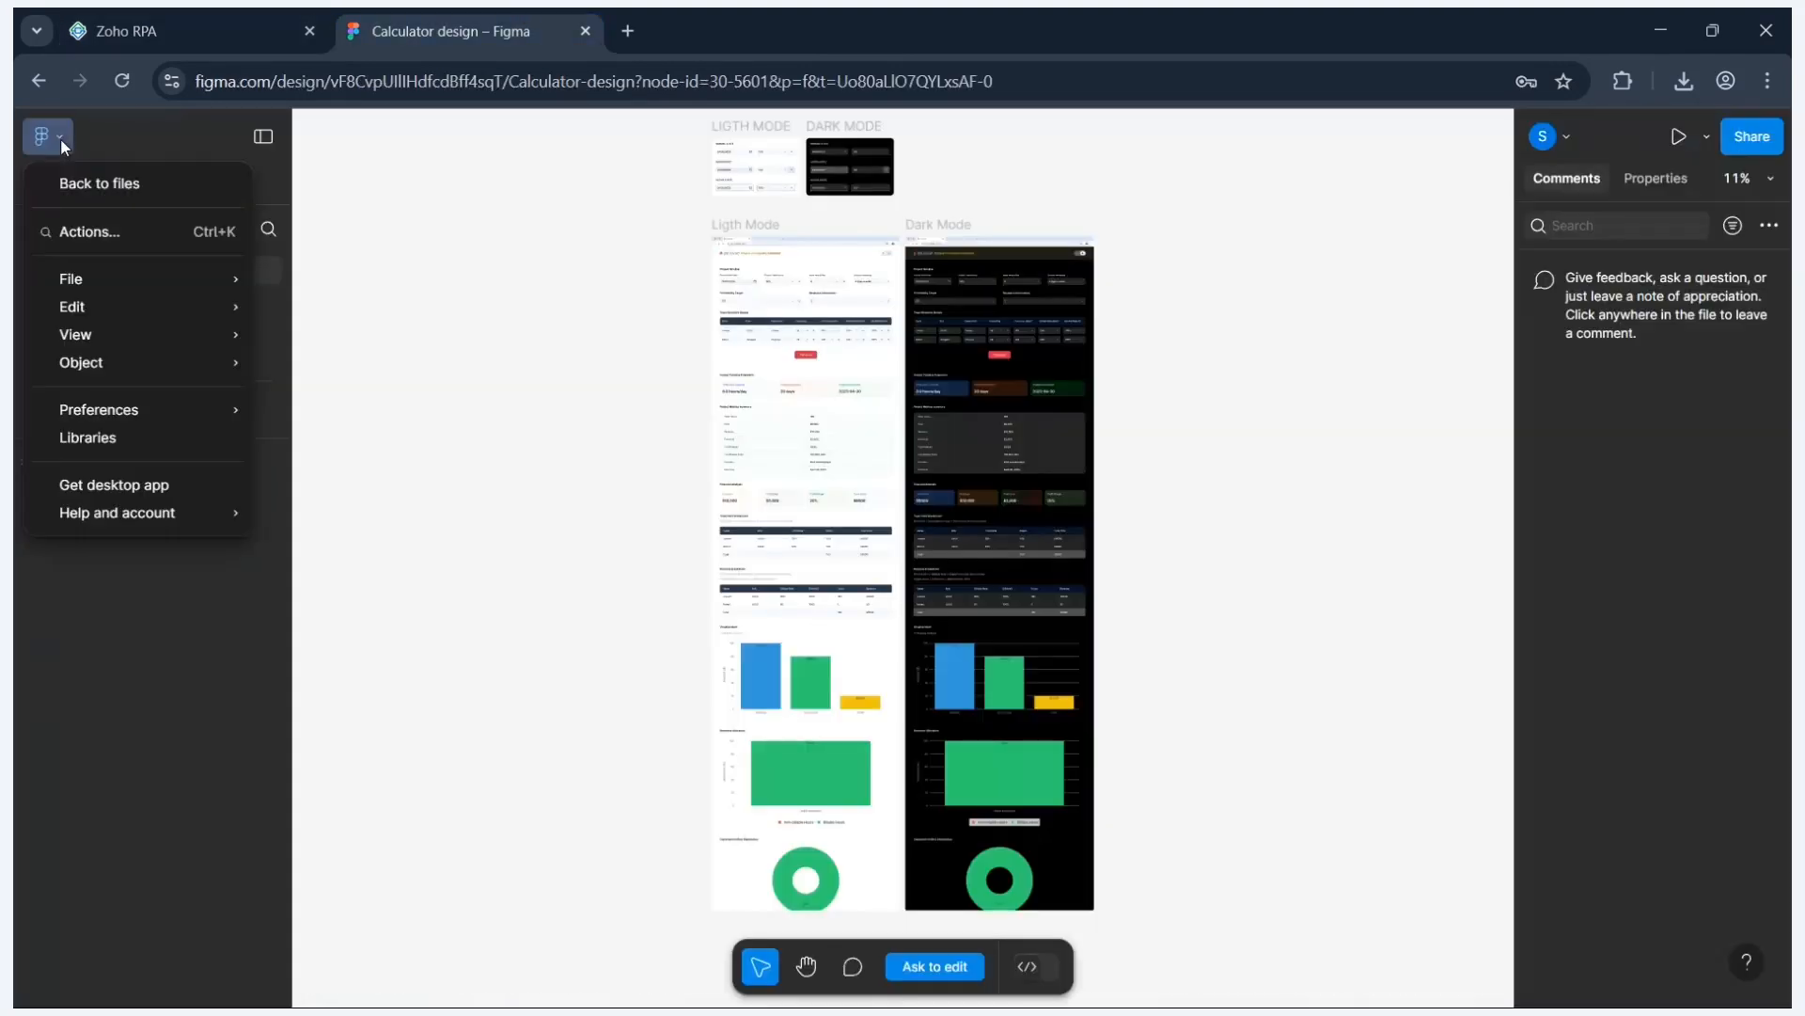
{"action": "mouse_move", "coordinate": [122, 285]}
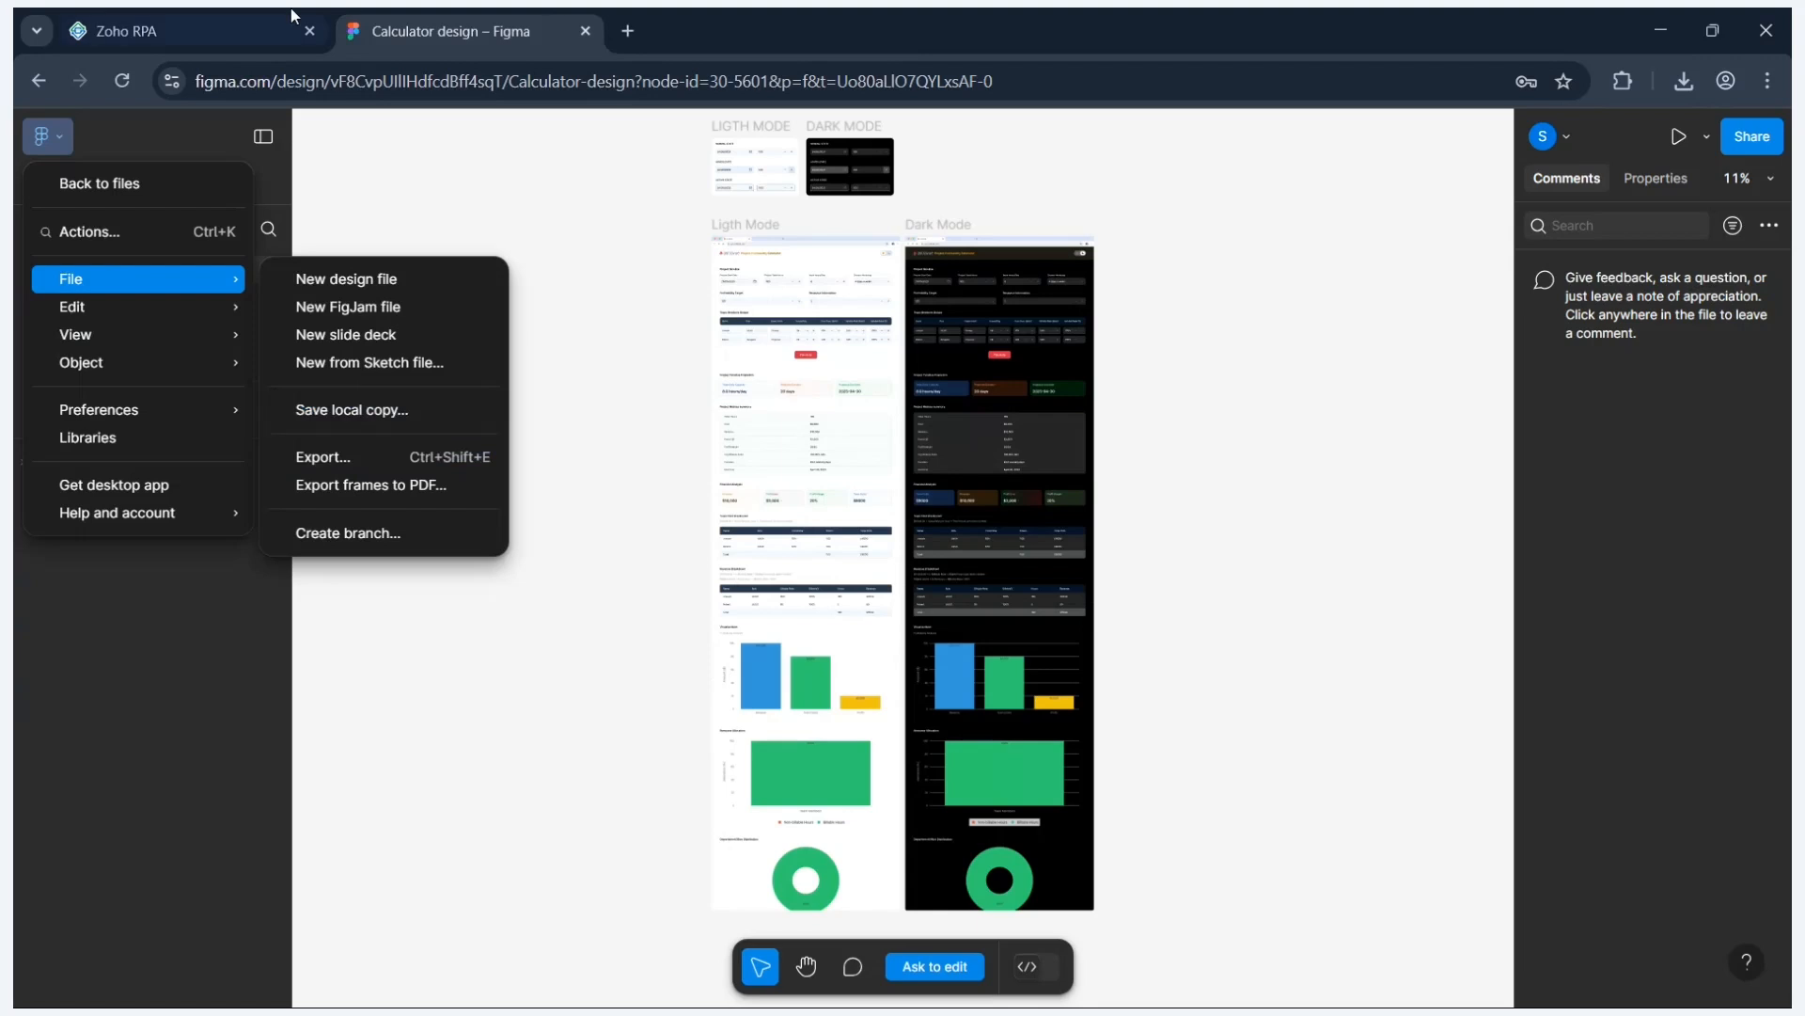
{"action": "left_click", "coordinate": [252, 16]}
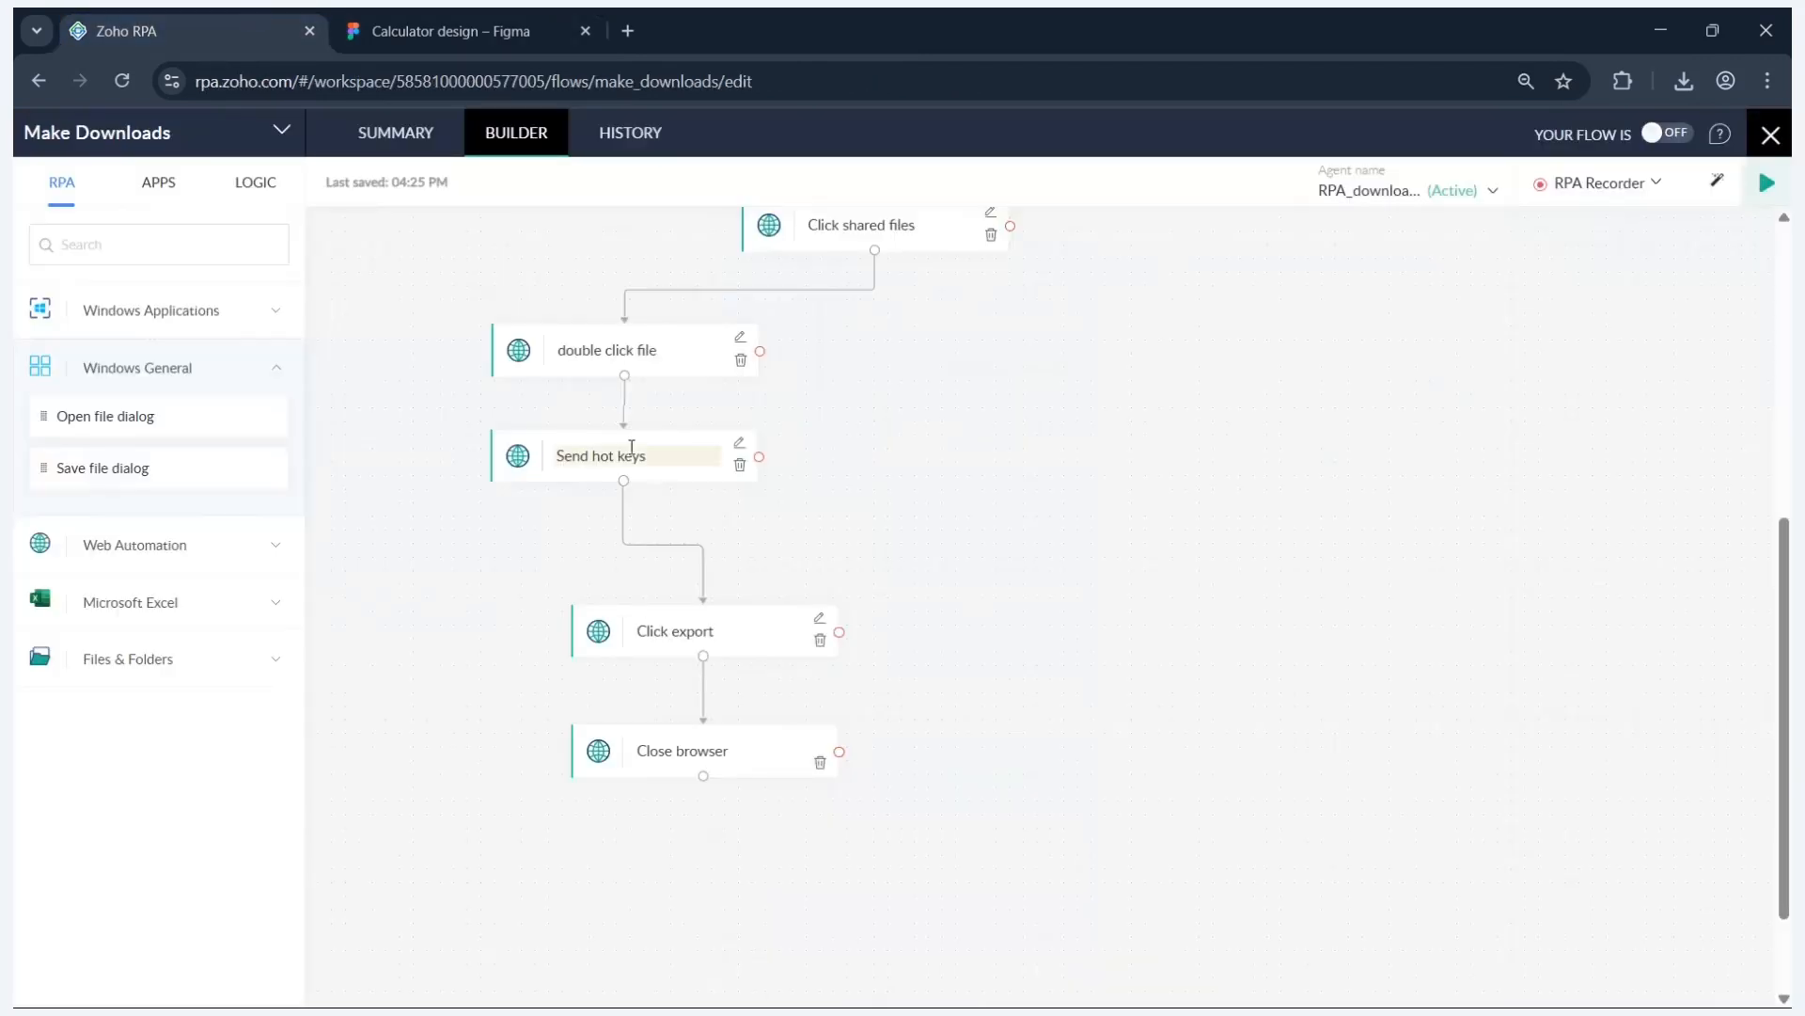
- Search the actions for 'hot' and add a Send hot keys step to the flow
{"action": "left_click", "coordinate": [197, 257]}
{"action": "type", "text": "hot"}
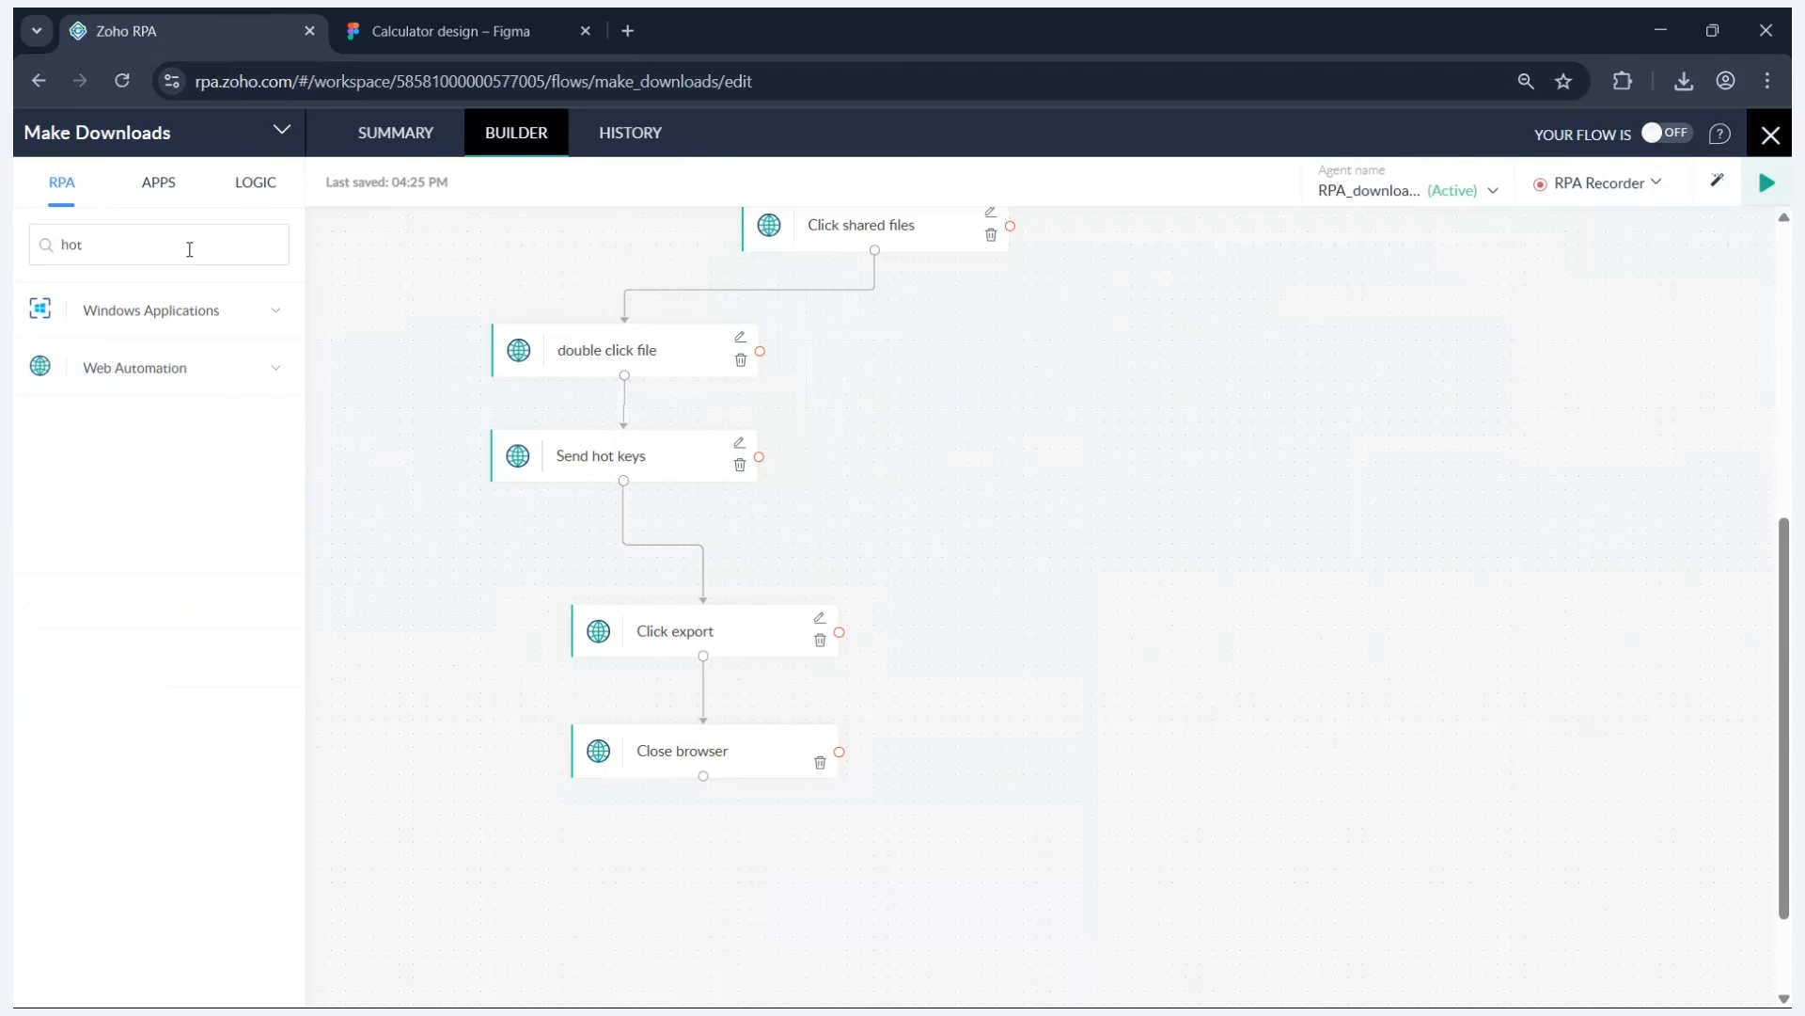
{"action": "left_click", "coordinate": [234, 364]}
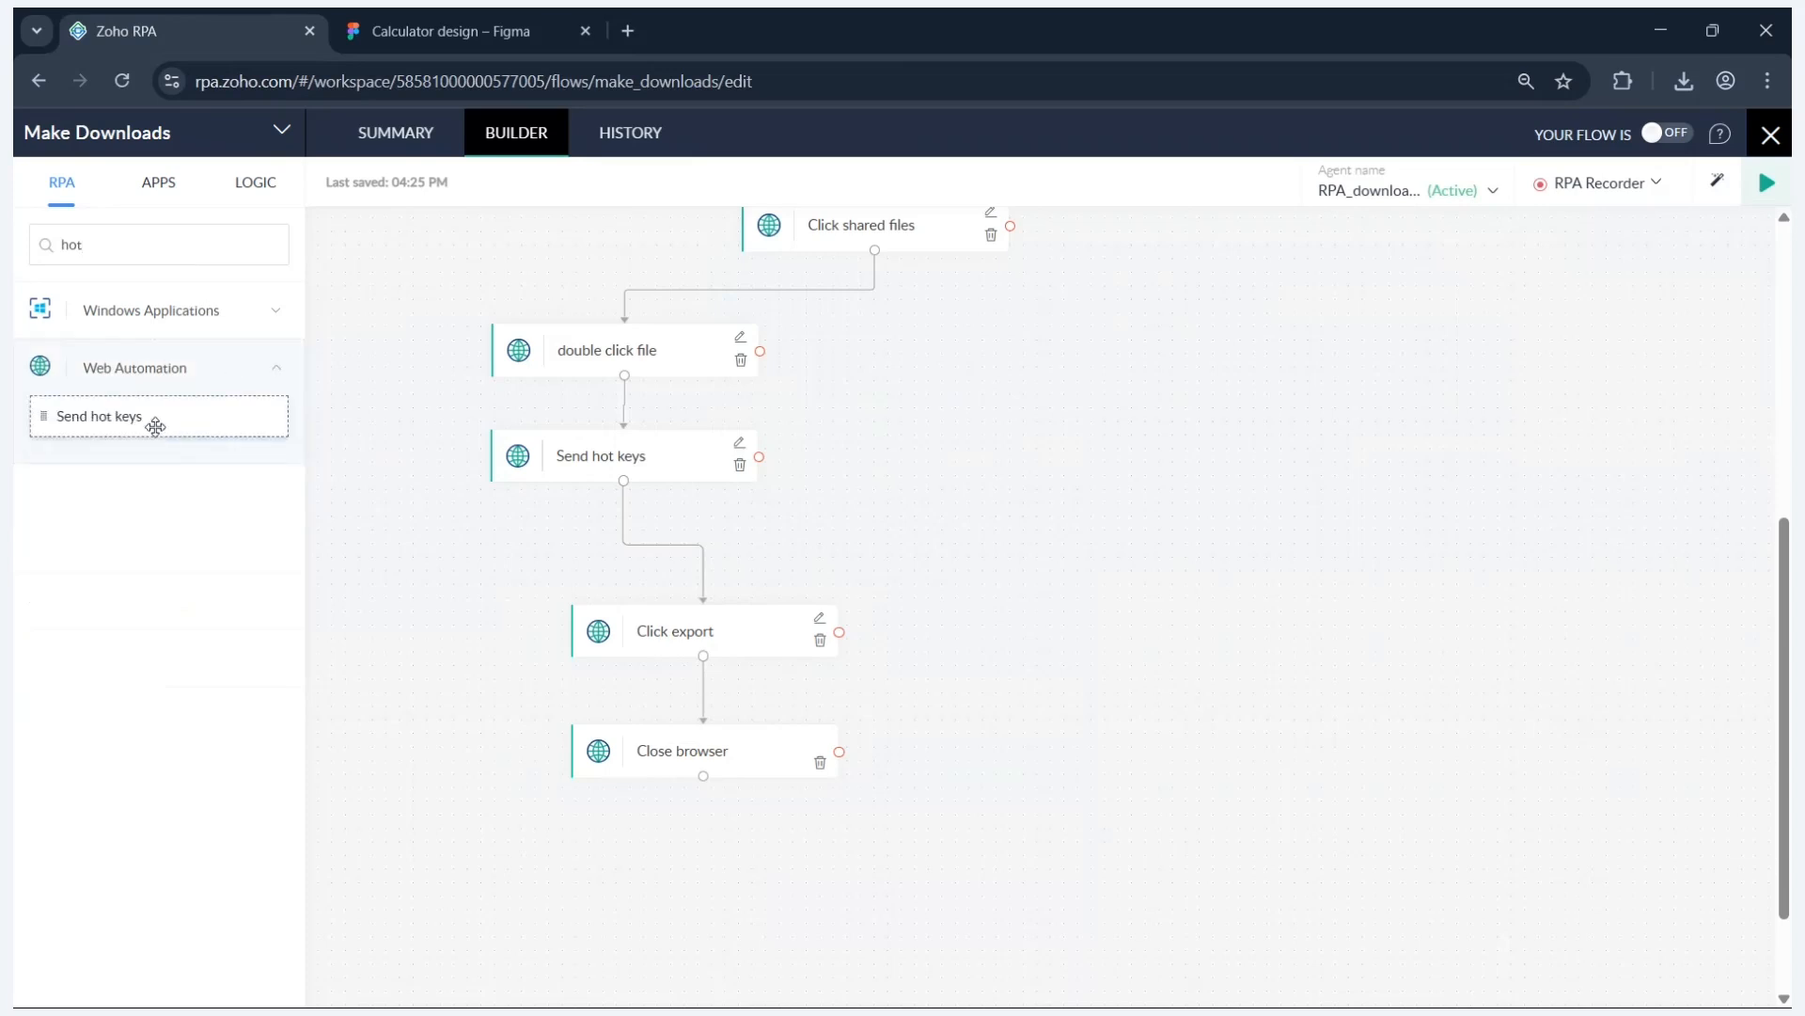
{"action": "left_click_drag", "start_coordinate": [155, 426], "coordinate": [995, 369]}
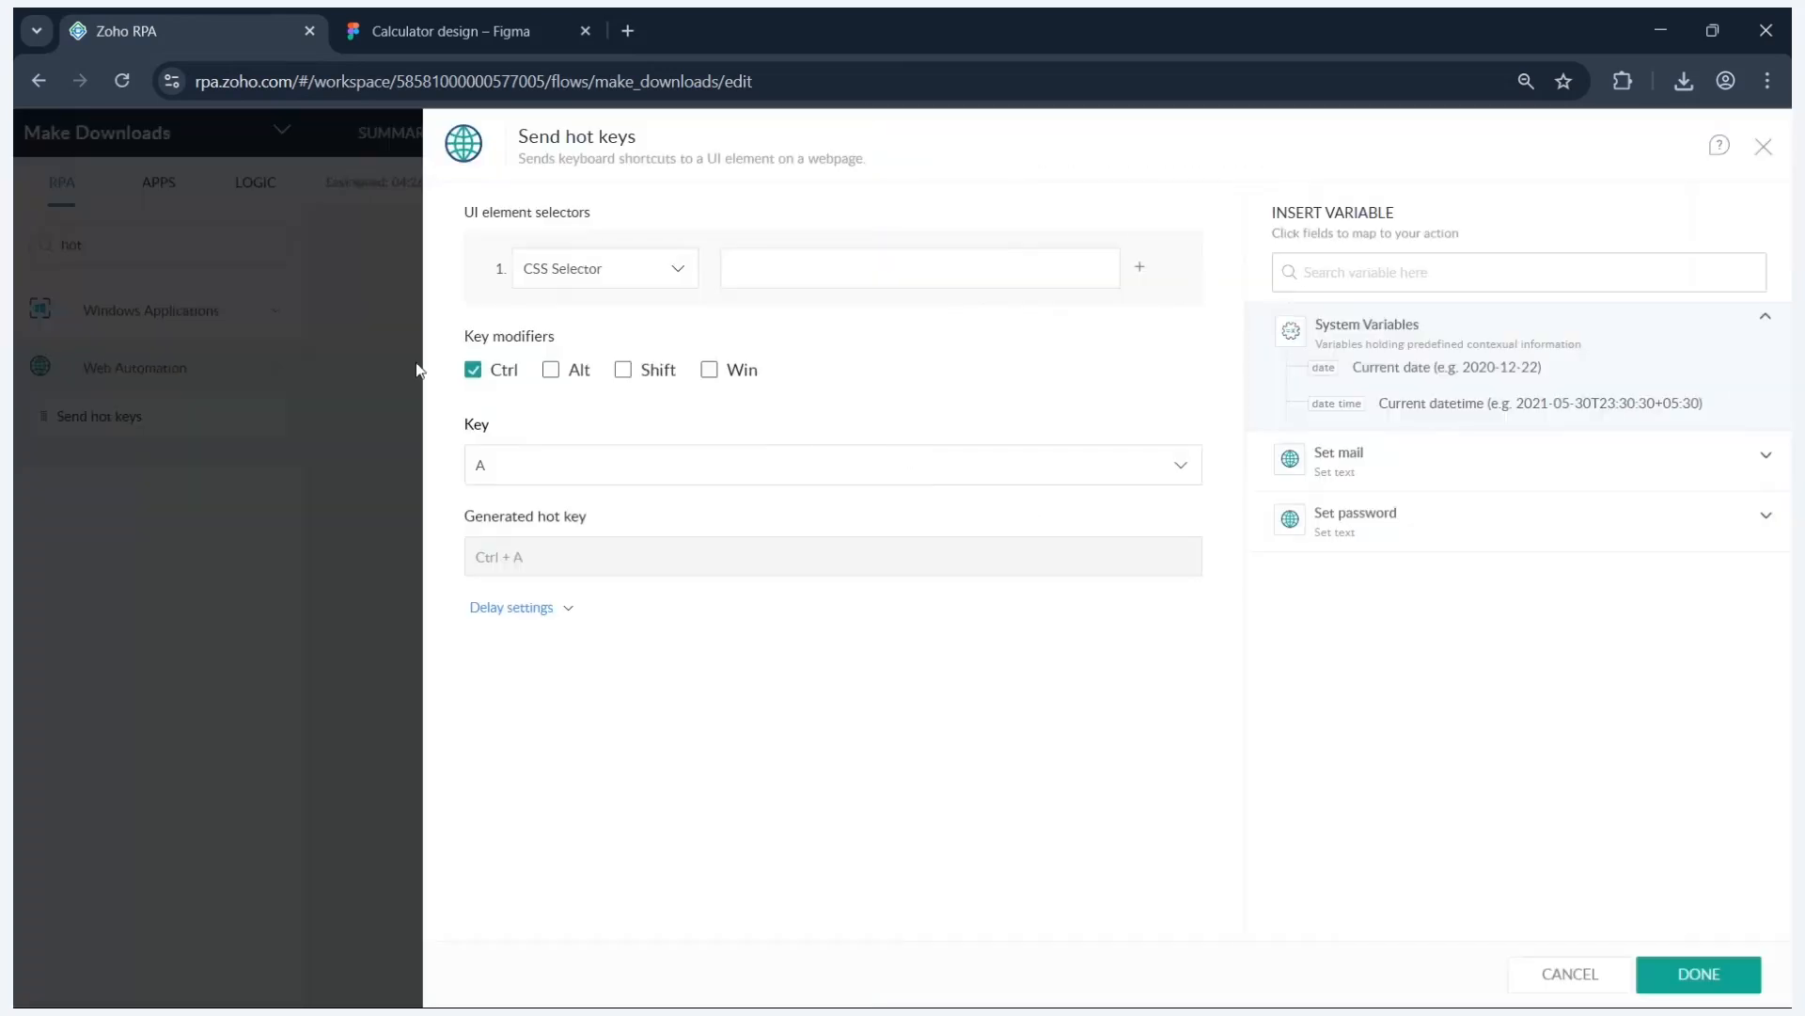
- Set the hot keys to Ctrl+Shift+E and delete the stray on-error Send hot keys step
{"action": "left_click", "coordinate": [432, 32]}
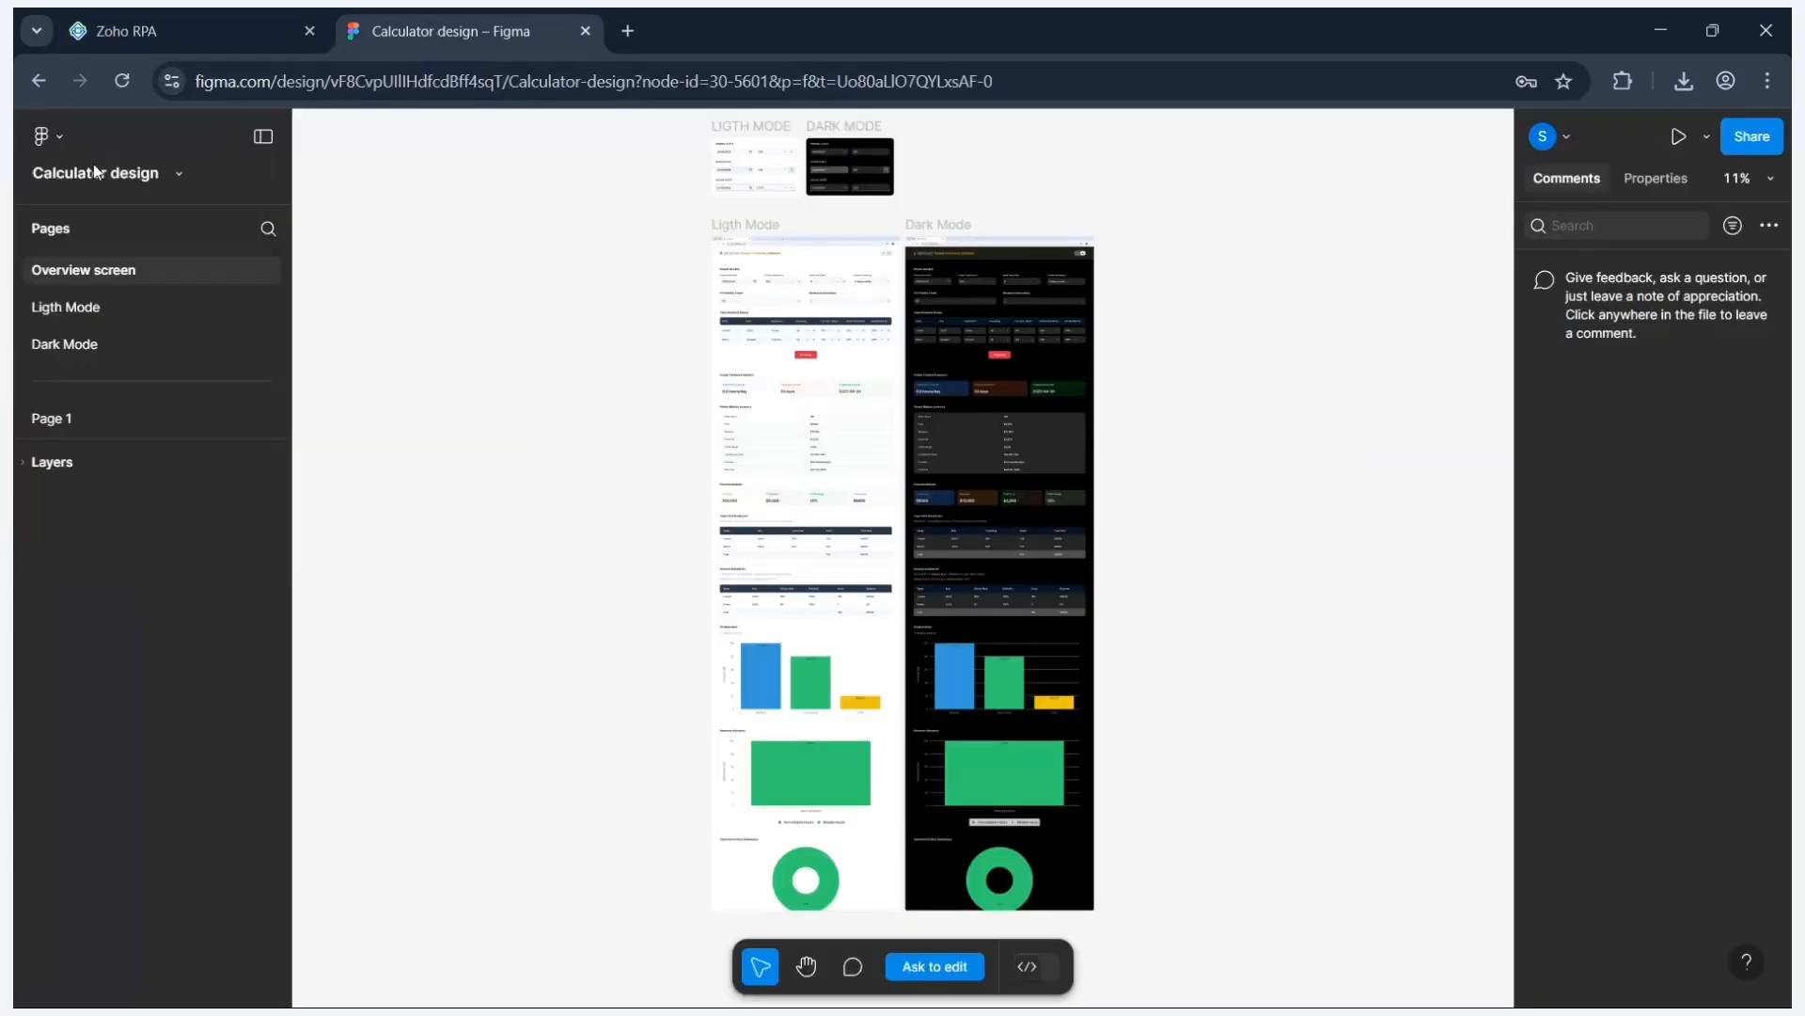
{"action": "left_click", "coordinate": [56, 137]}
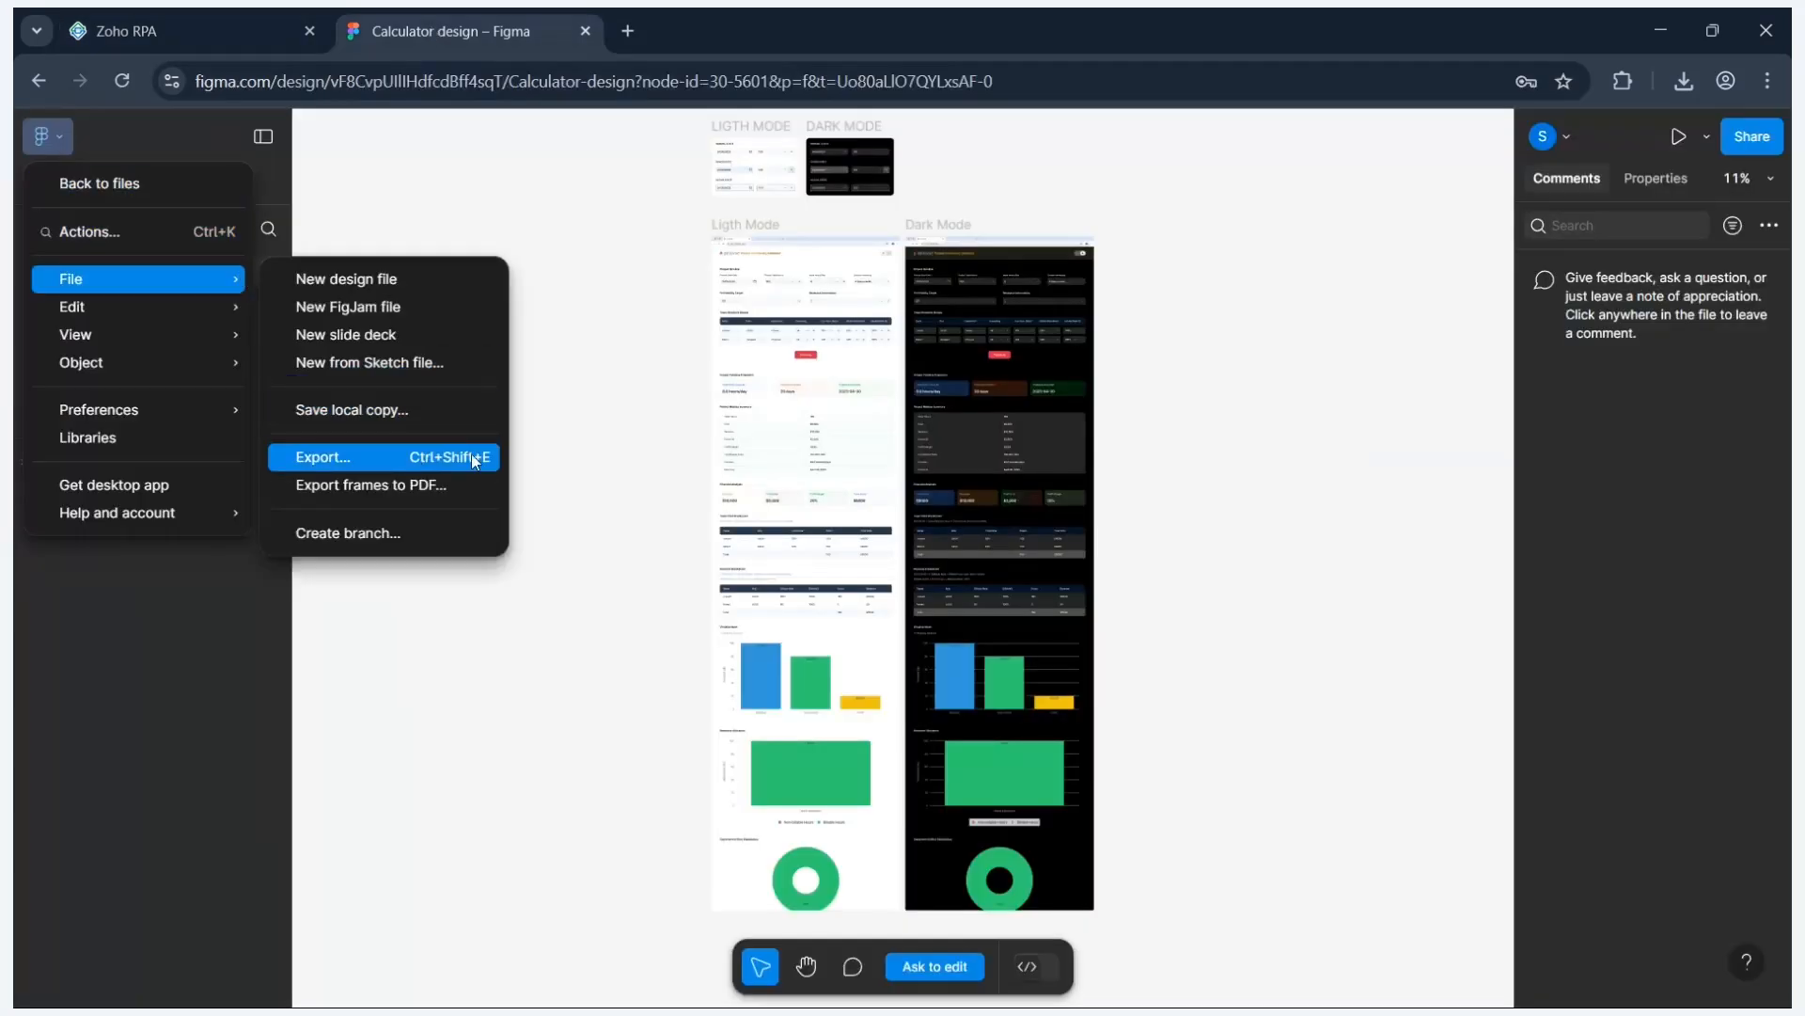
{"action": "left_click", "coordinate": [247, 33]}
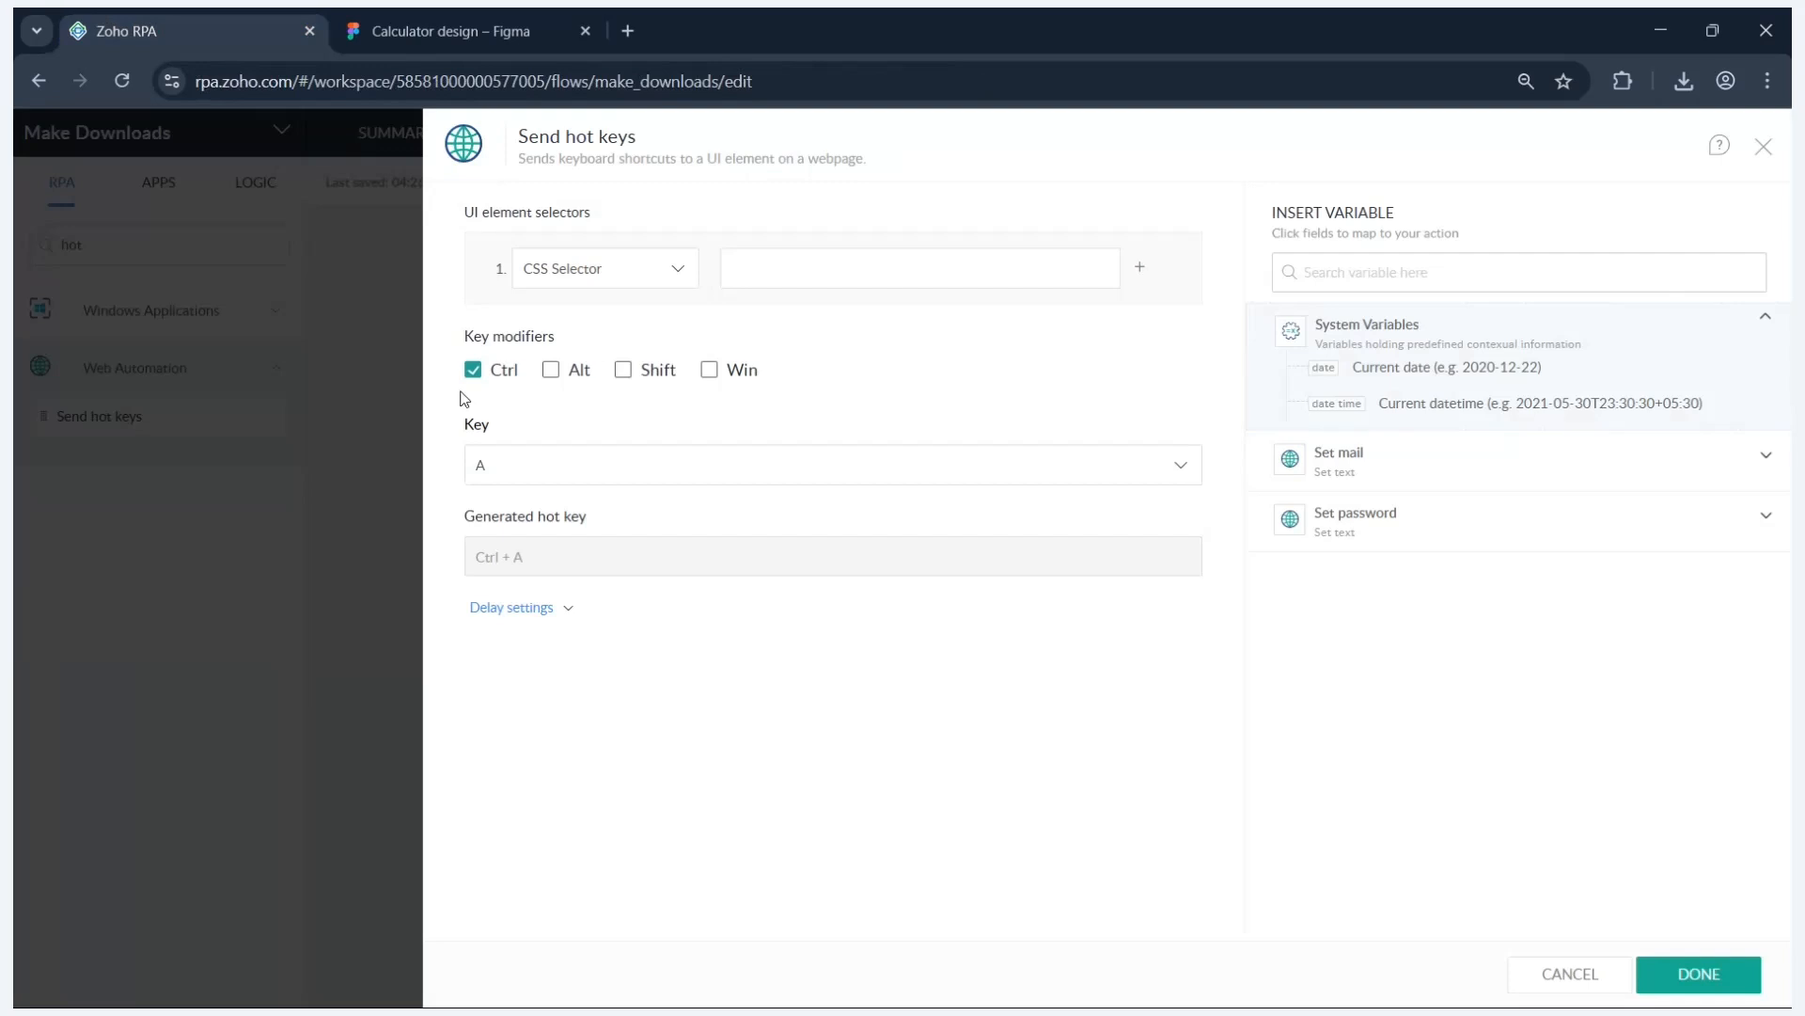
{"action": "left_click", "coordinate": [622, 371]}
{"action": "left_click", "coordinate": [632, 465]}
{"action": "left_click", "coordinate": [517, 701]}
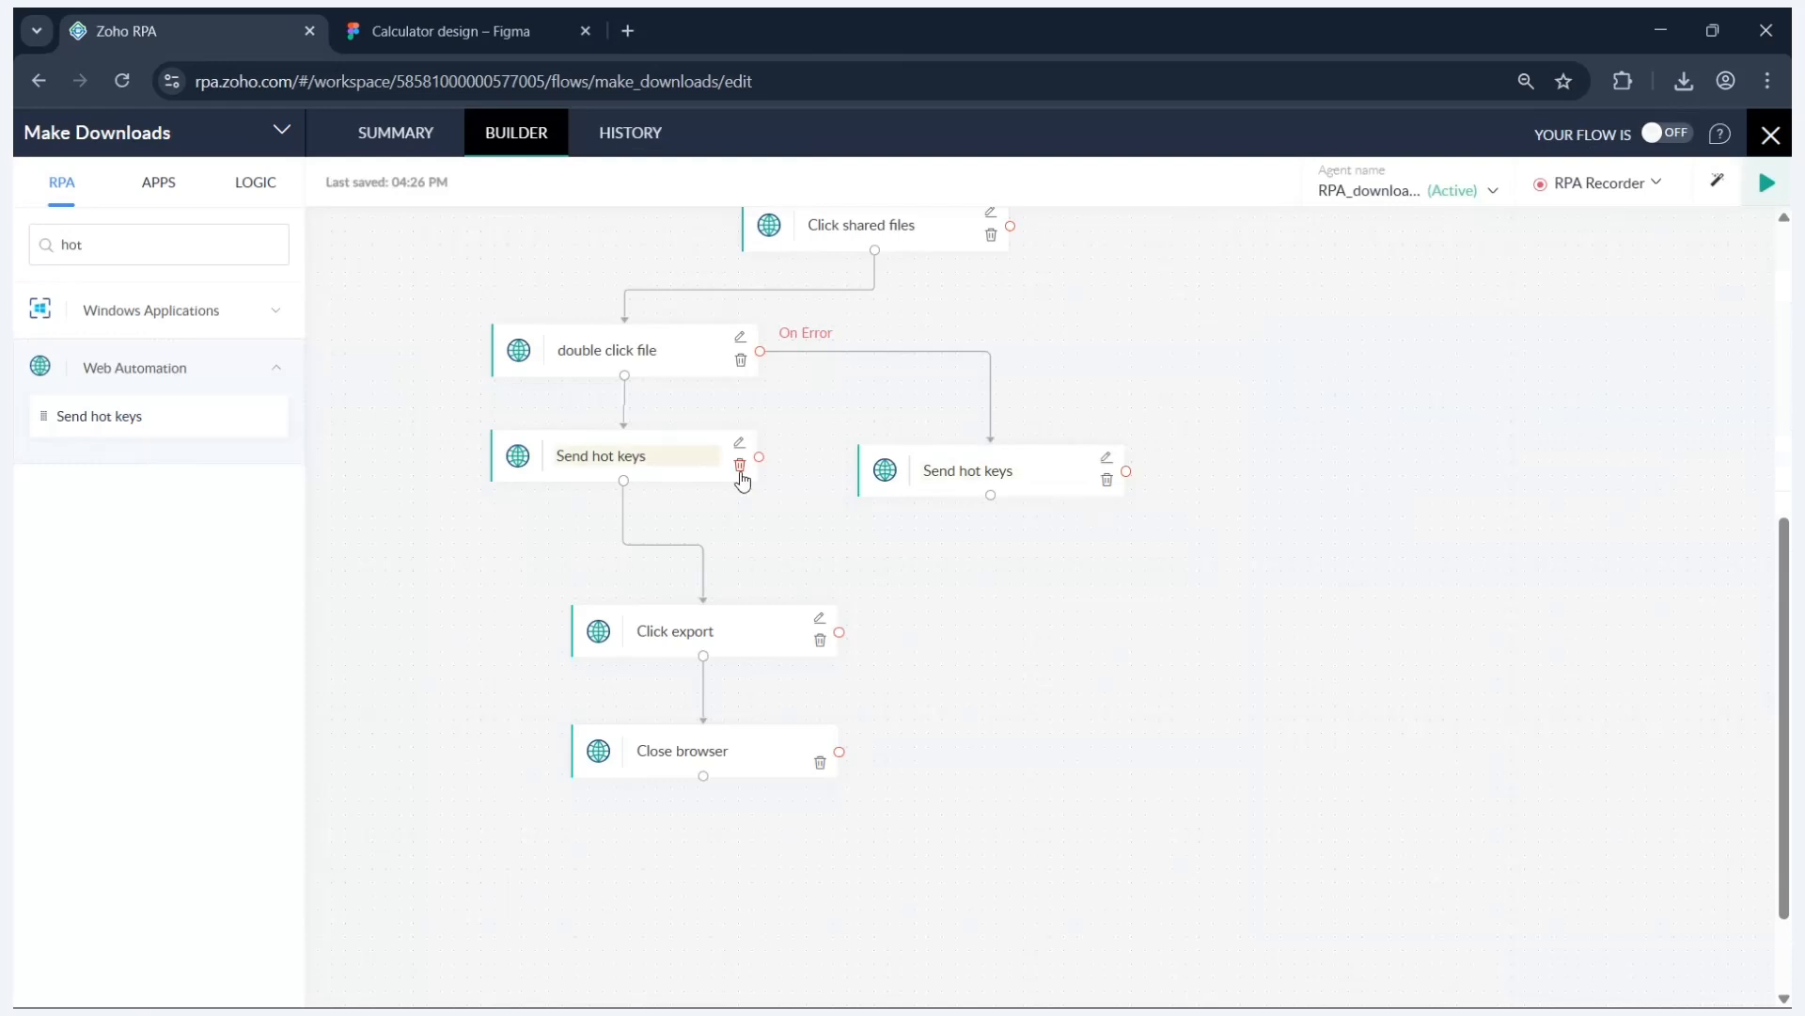
{"action": "left_click", "coordinate": [1107, 479]}
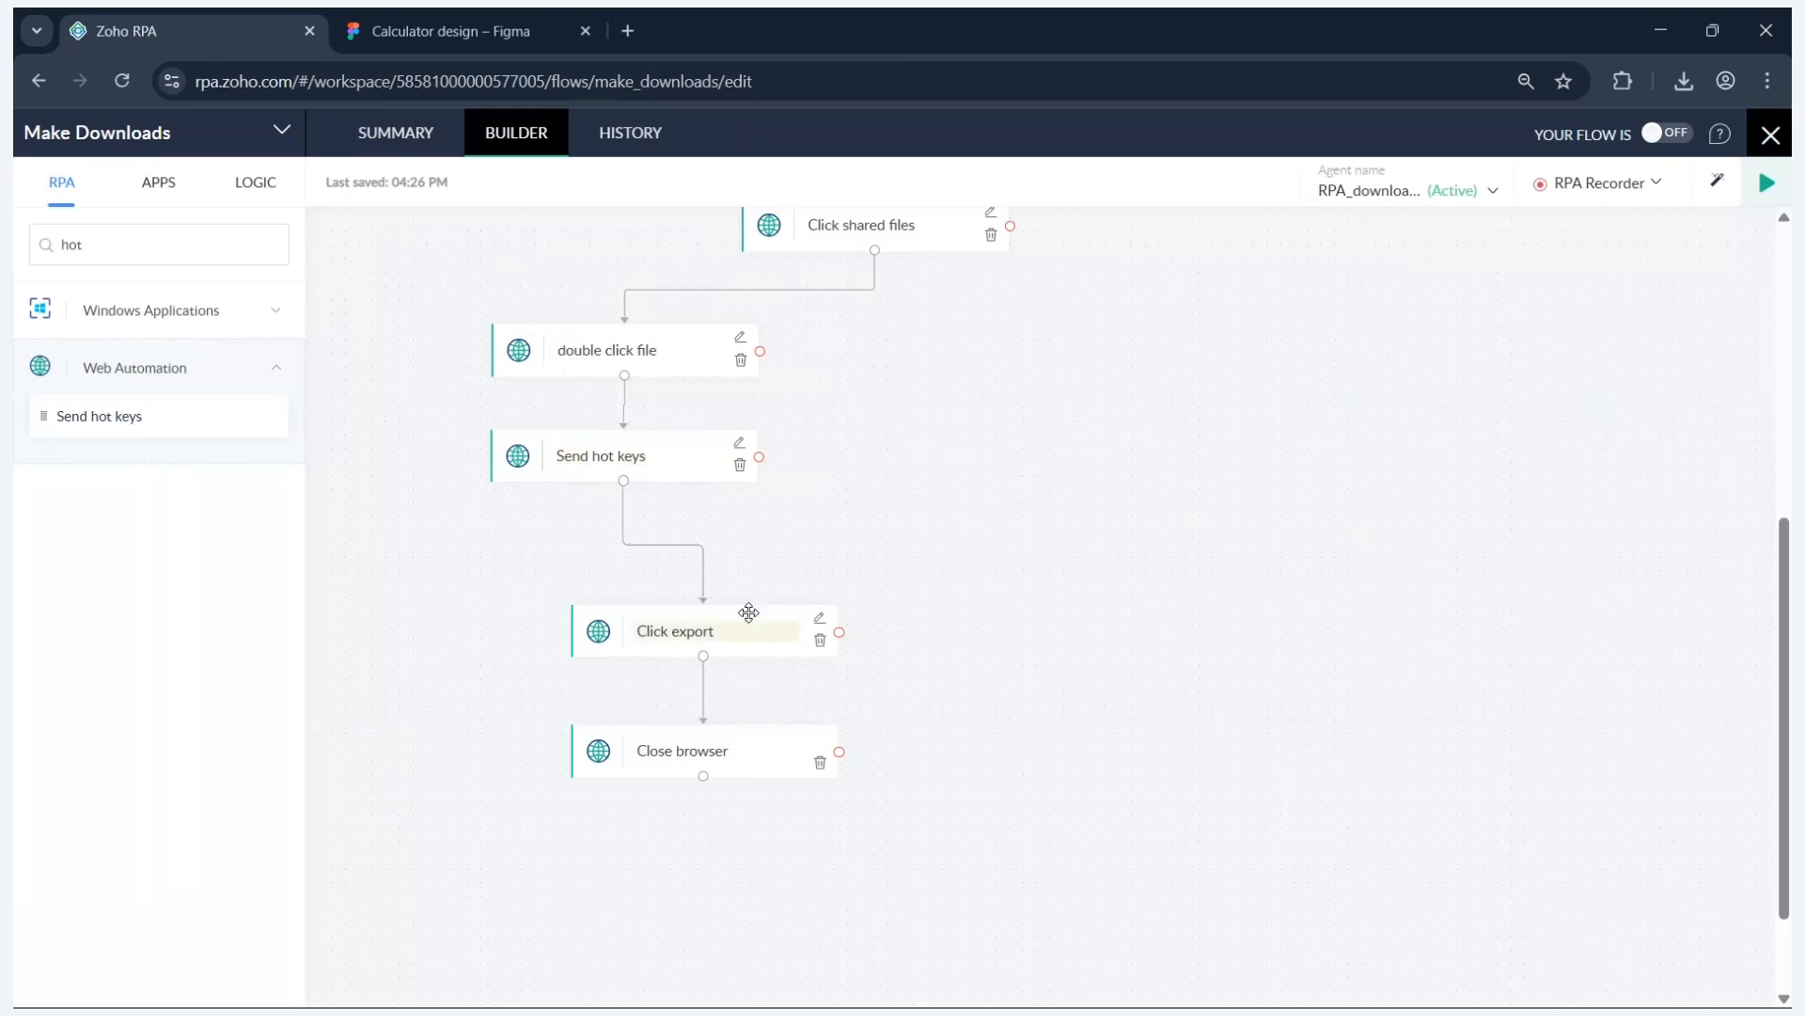
{"action": "left_click", "coordinate": [450, 31]}
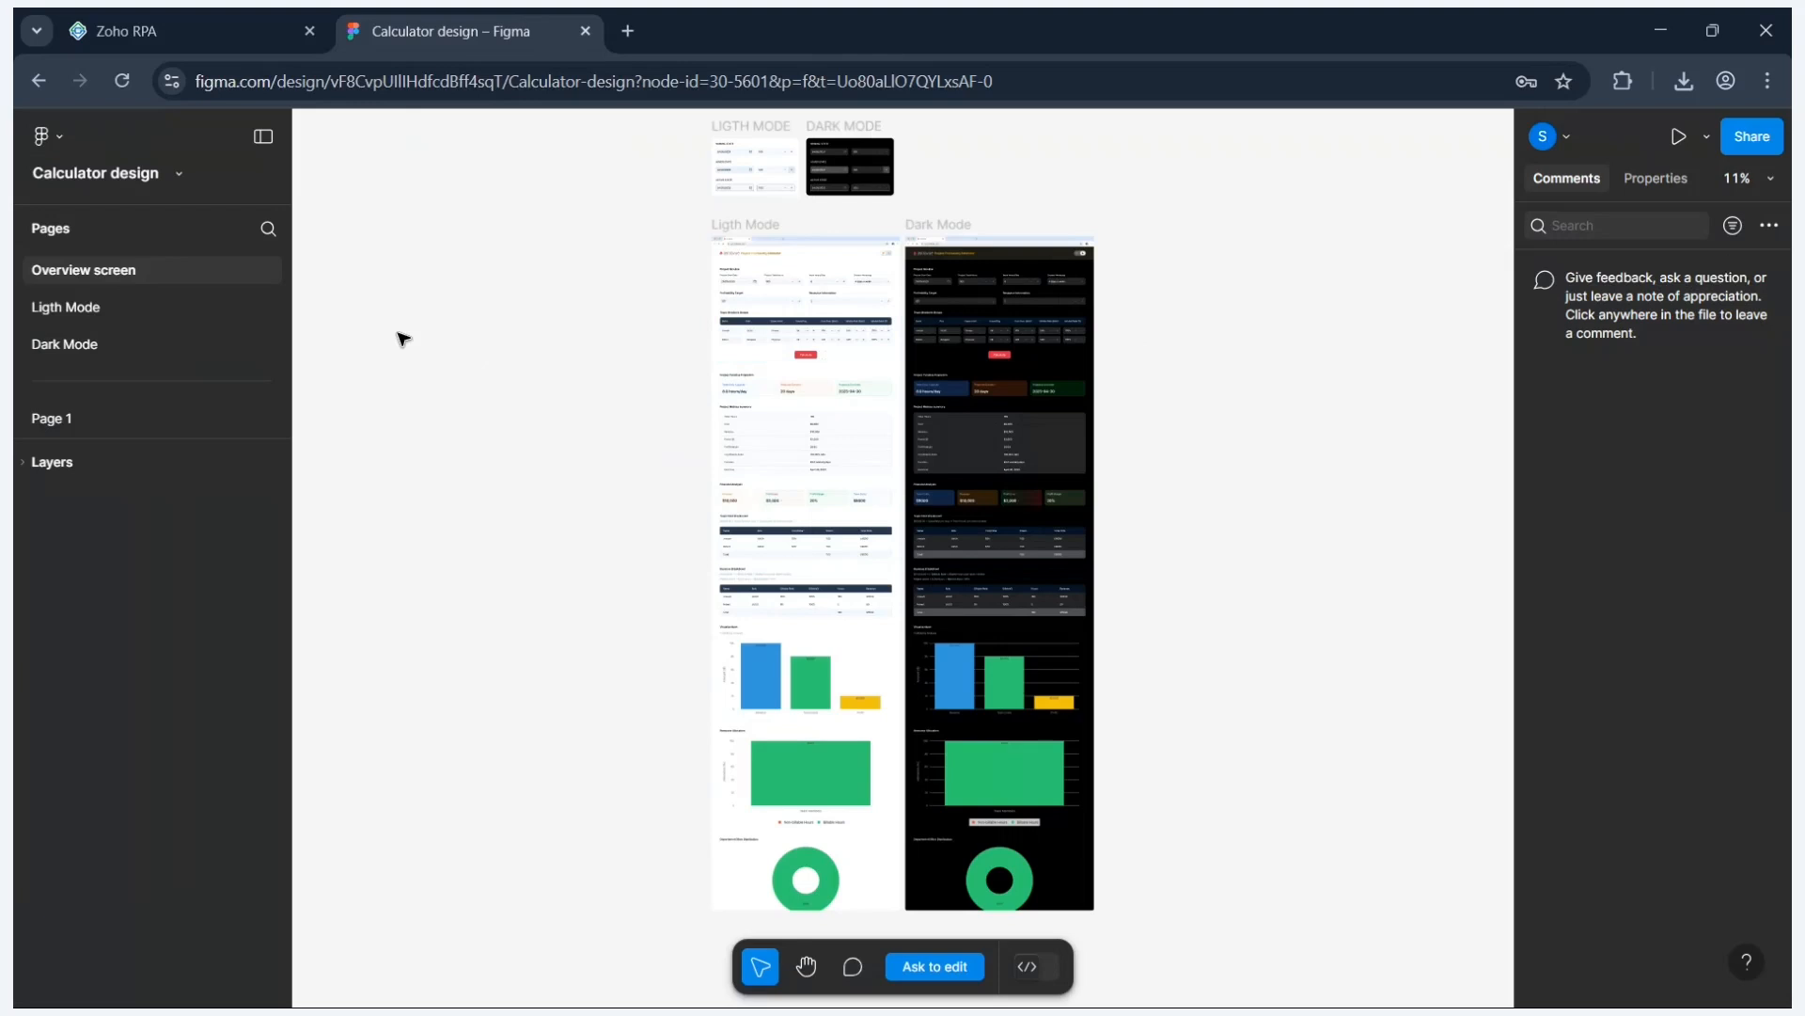
- Export all six Calculator design frames via Ctrl+Shift+E, downloading Calculator design (1).zip
{"action": "key", "text": "ctrl+shift+e"}
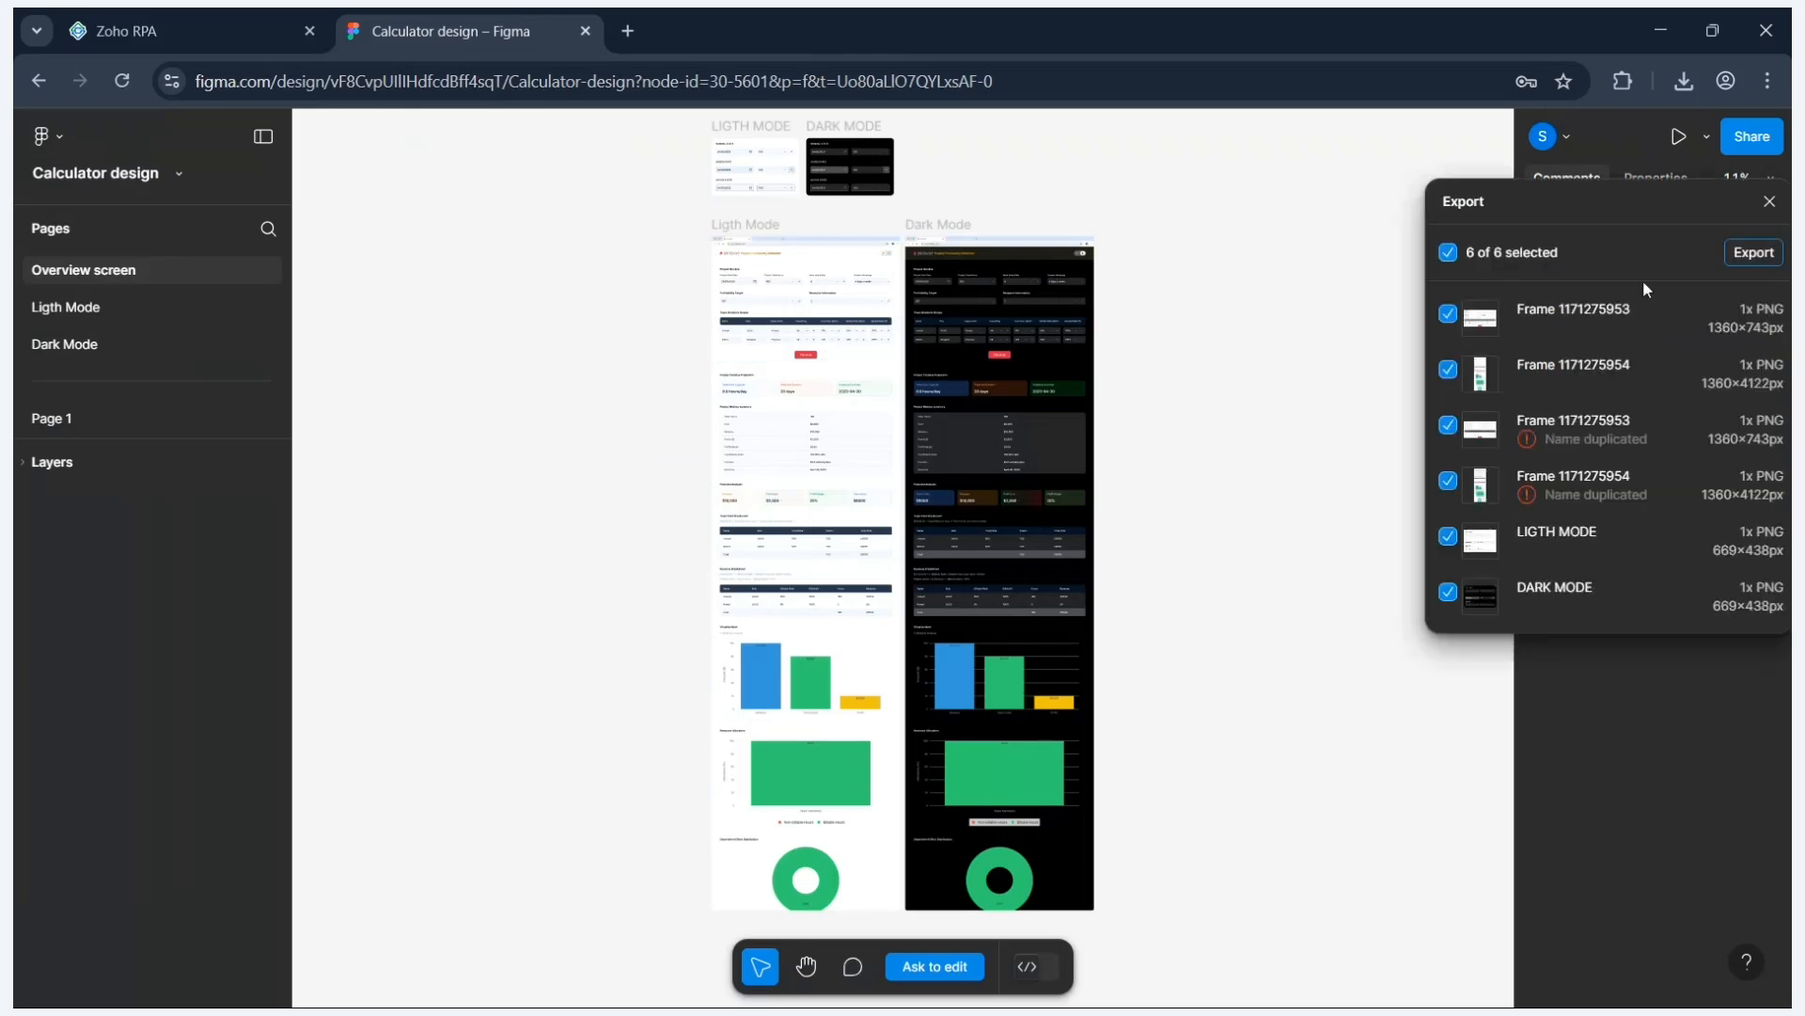
{"action": "left_click", "coordinate": [1760, 257]}
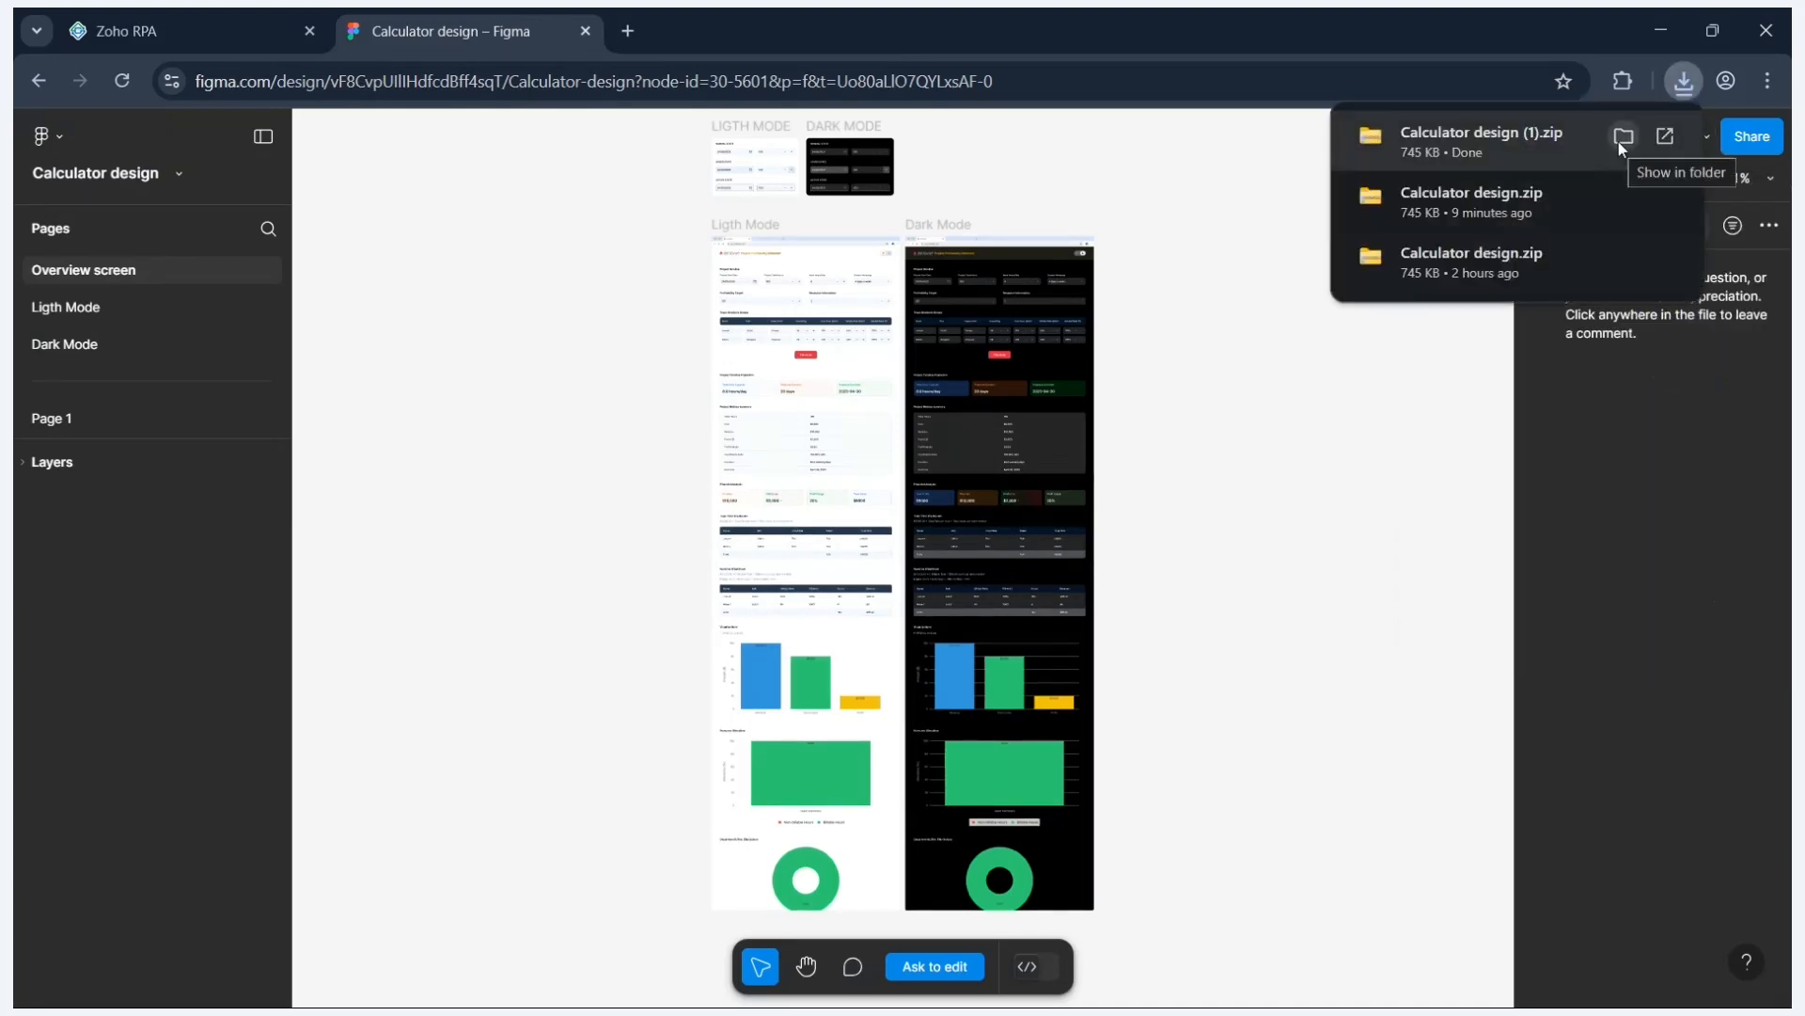
- Give the Click export step a 3000 ms delay before clicking, keeping 2000 ms after
{"action": "left_click", "coordinate": [218, 36]}
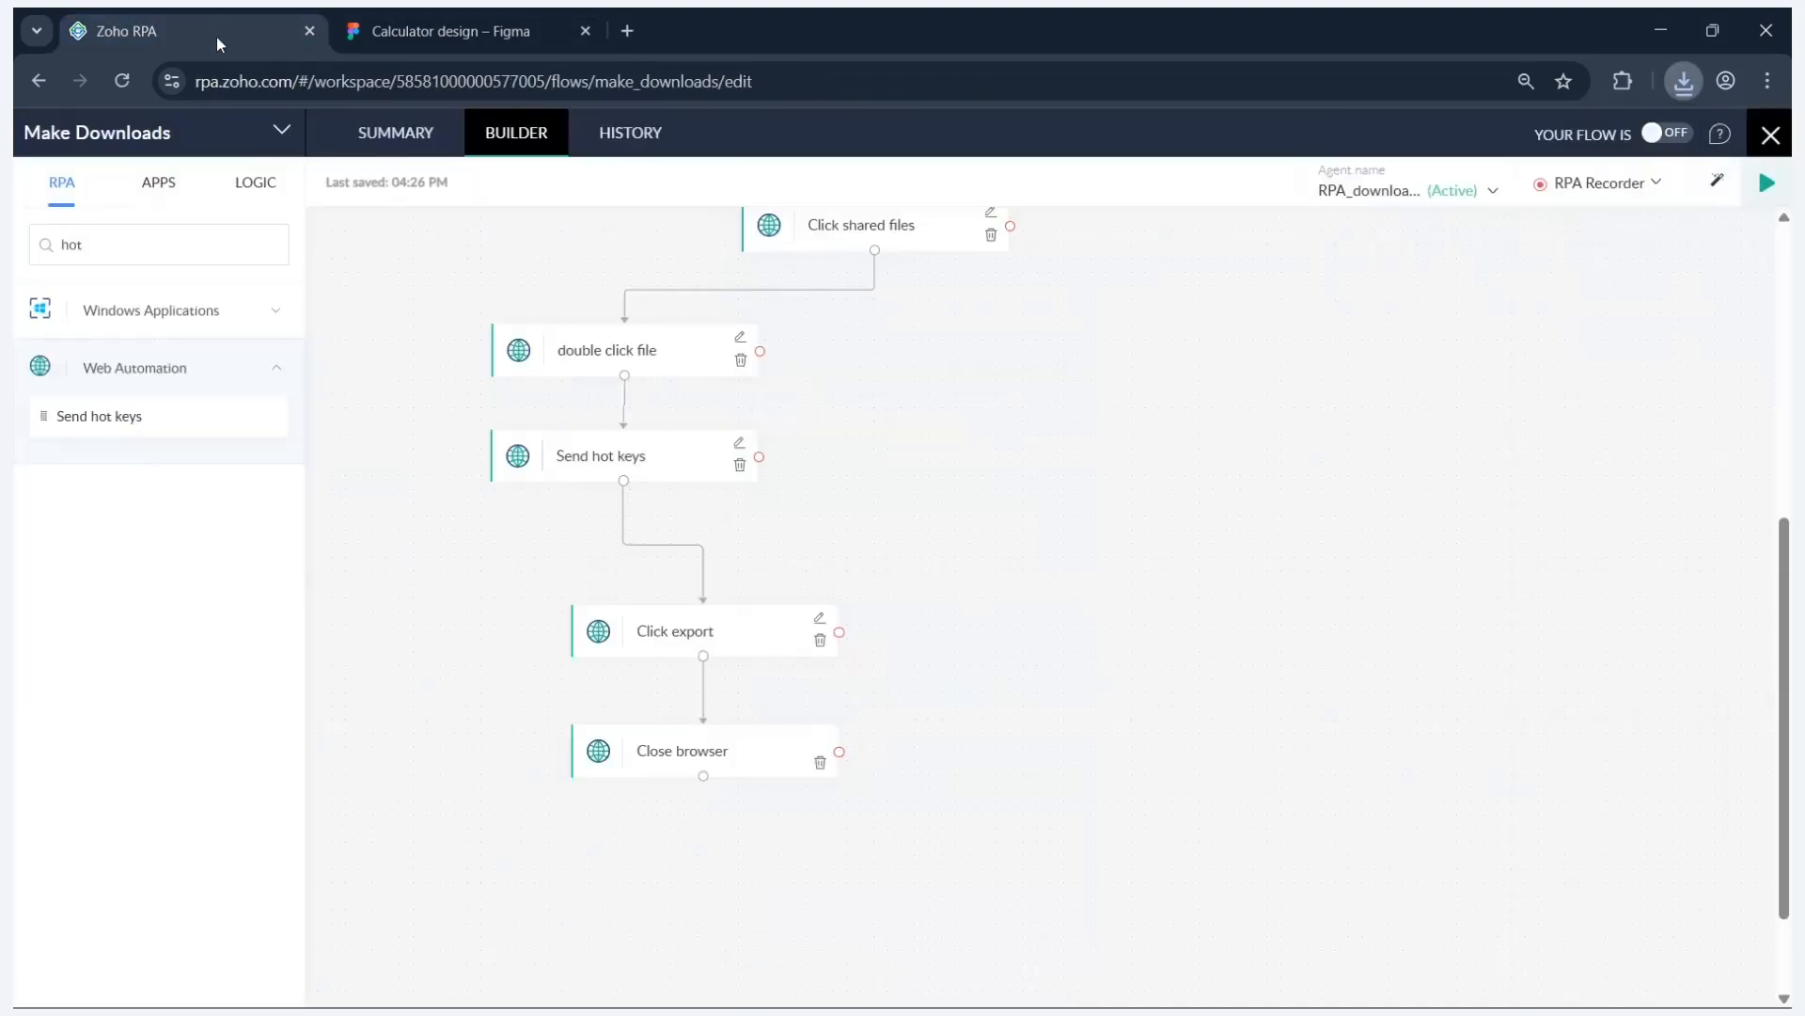
{"action": "left_click", "coordinate": [734, 620]}
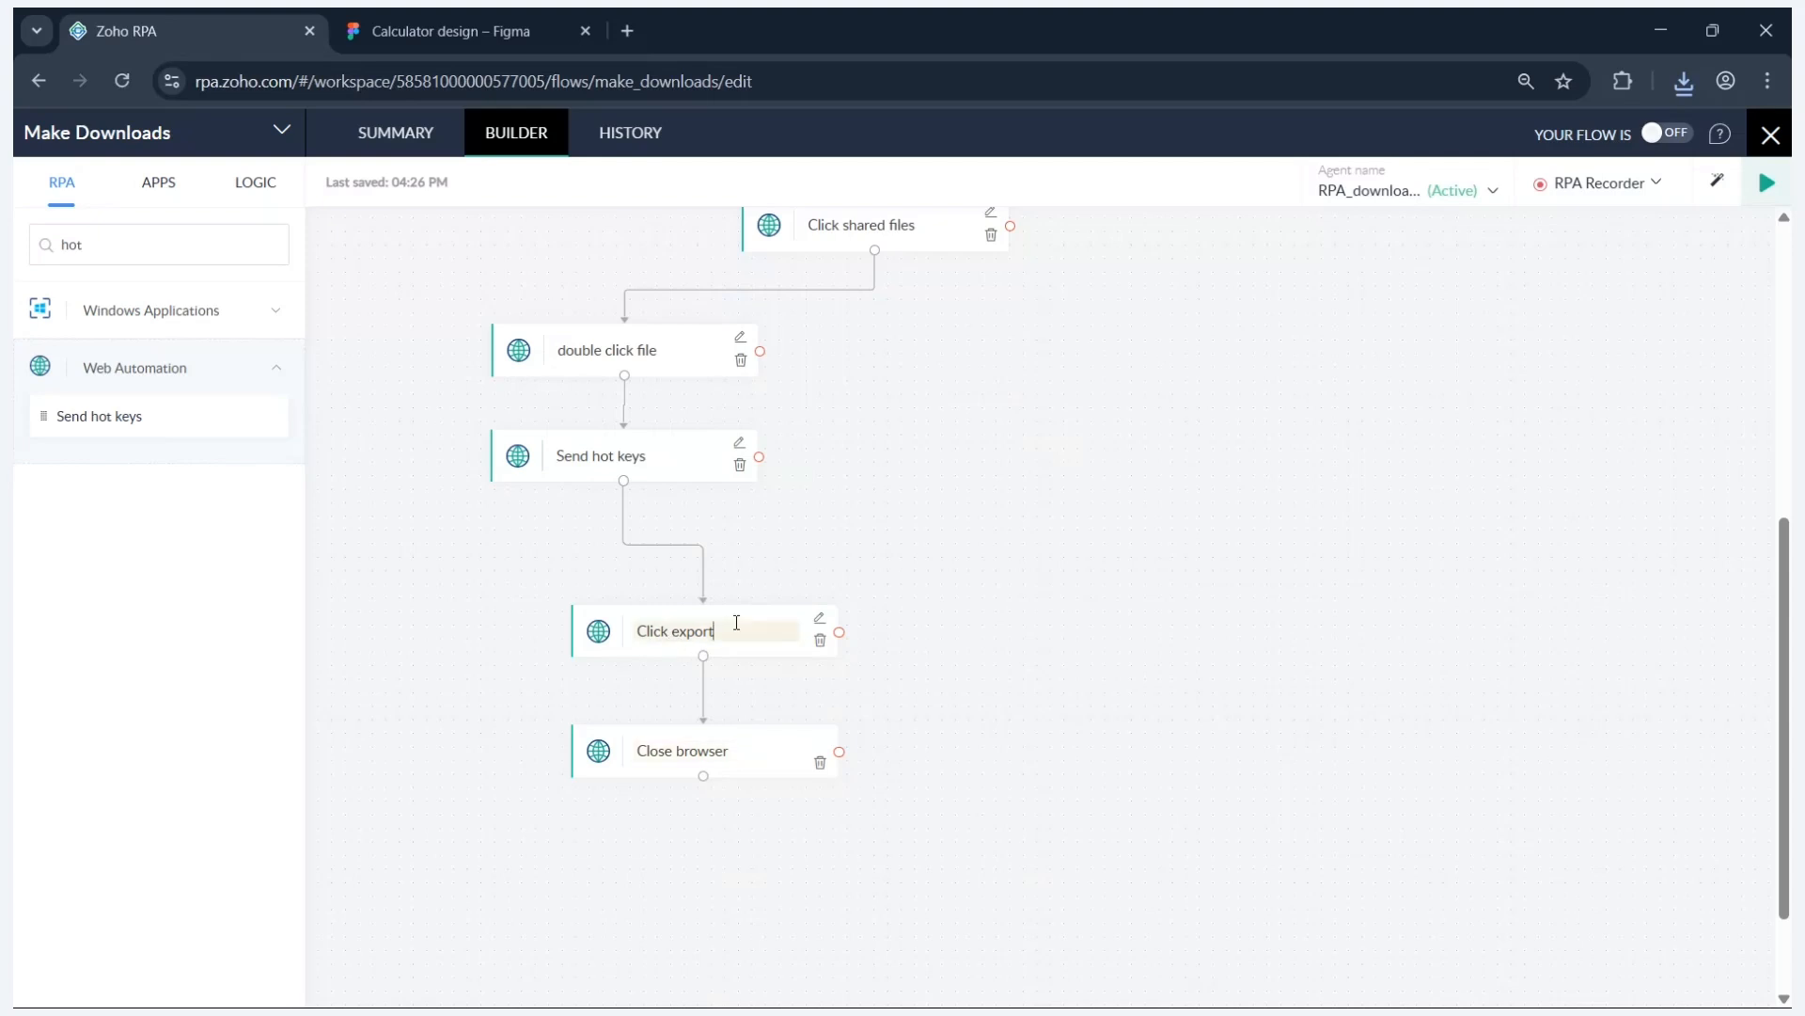
{"action": "left_click", "coordinate": [819, 620]}
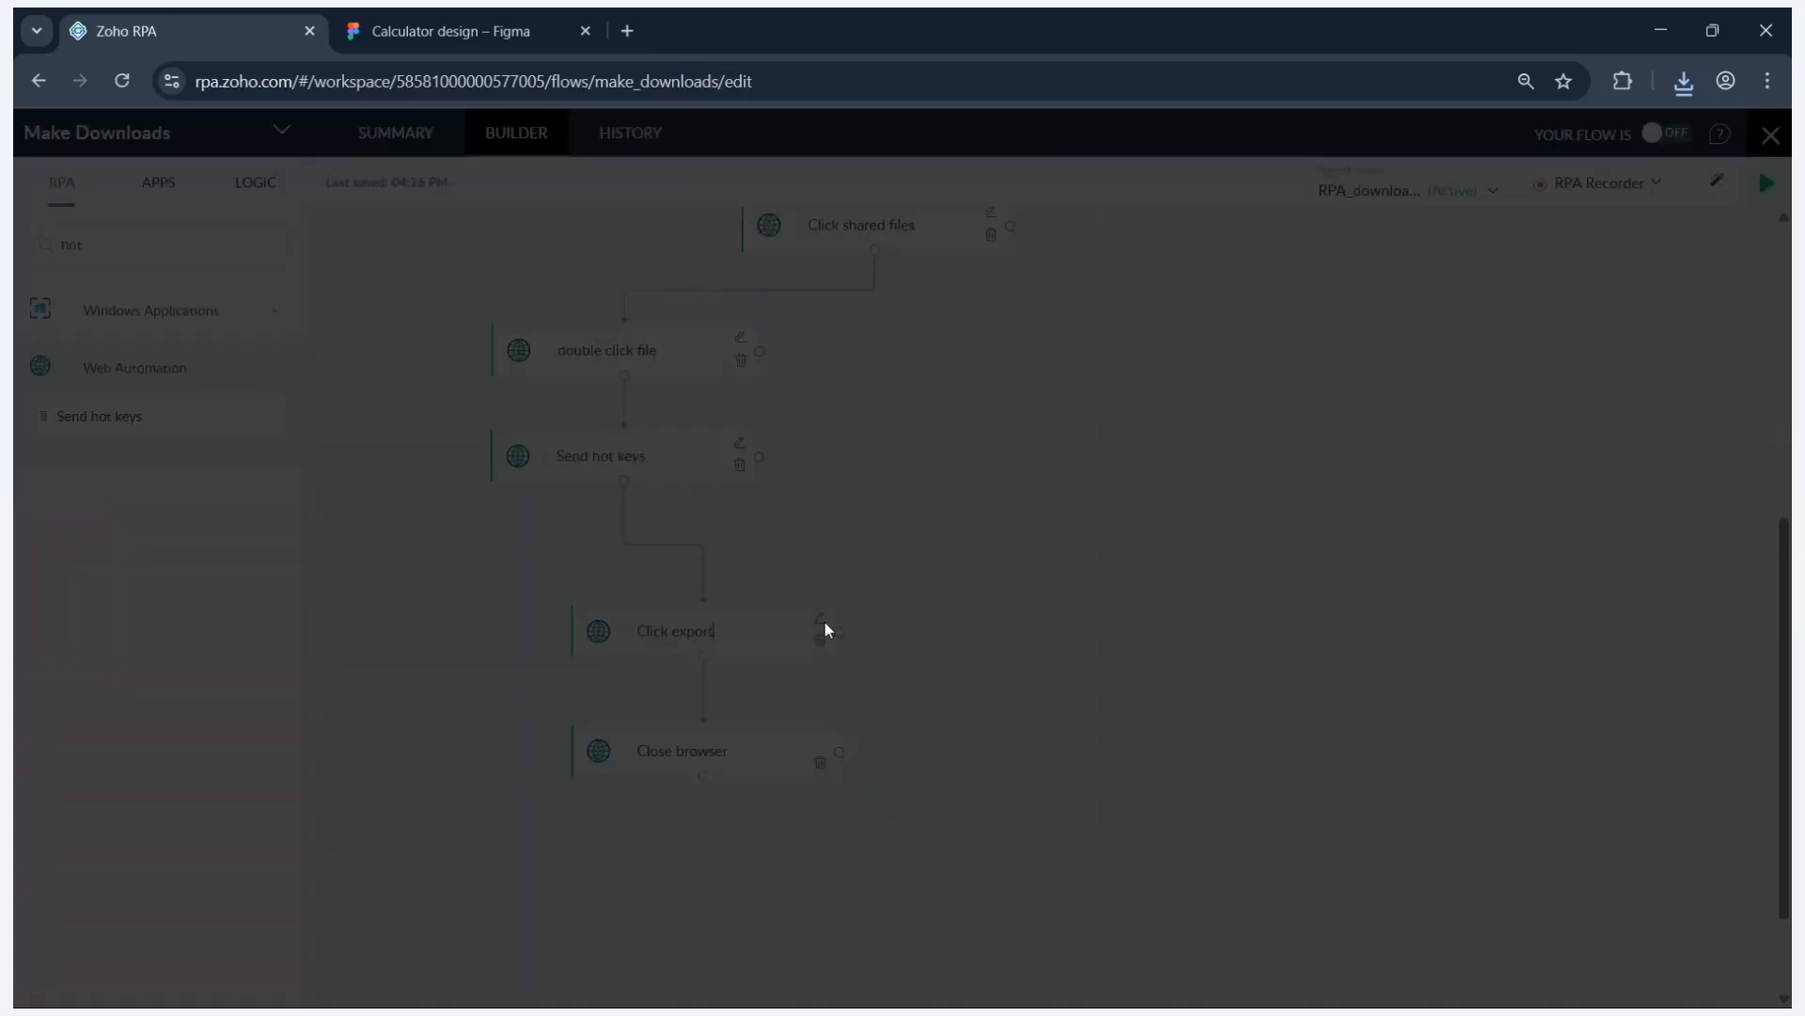
{"action": "left_click", "coordinate": [555, 414]}
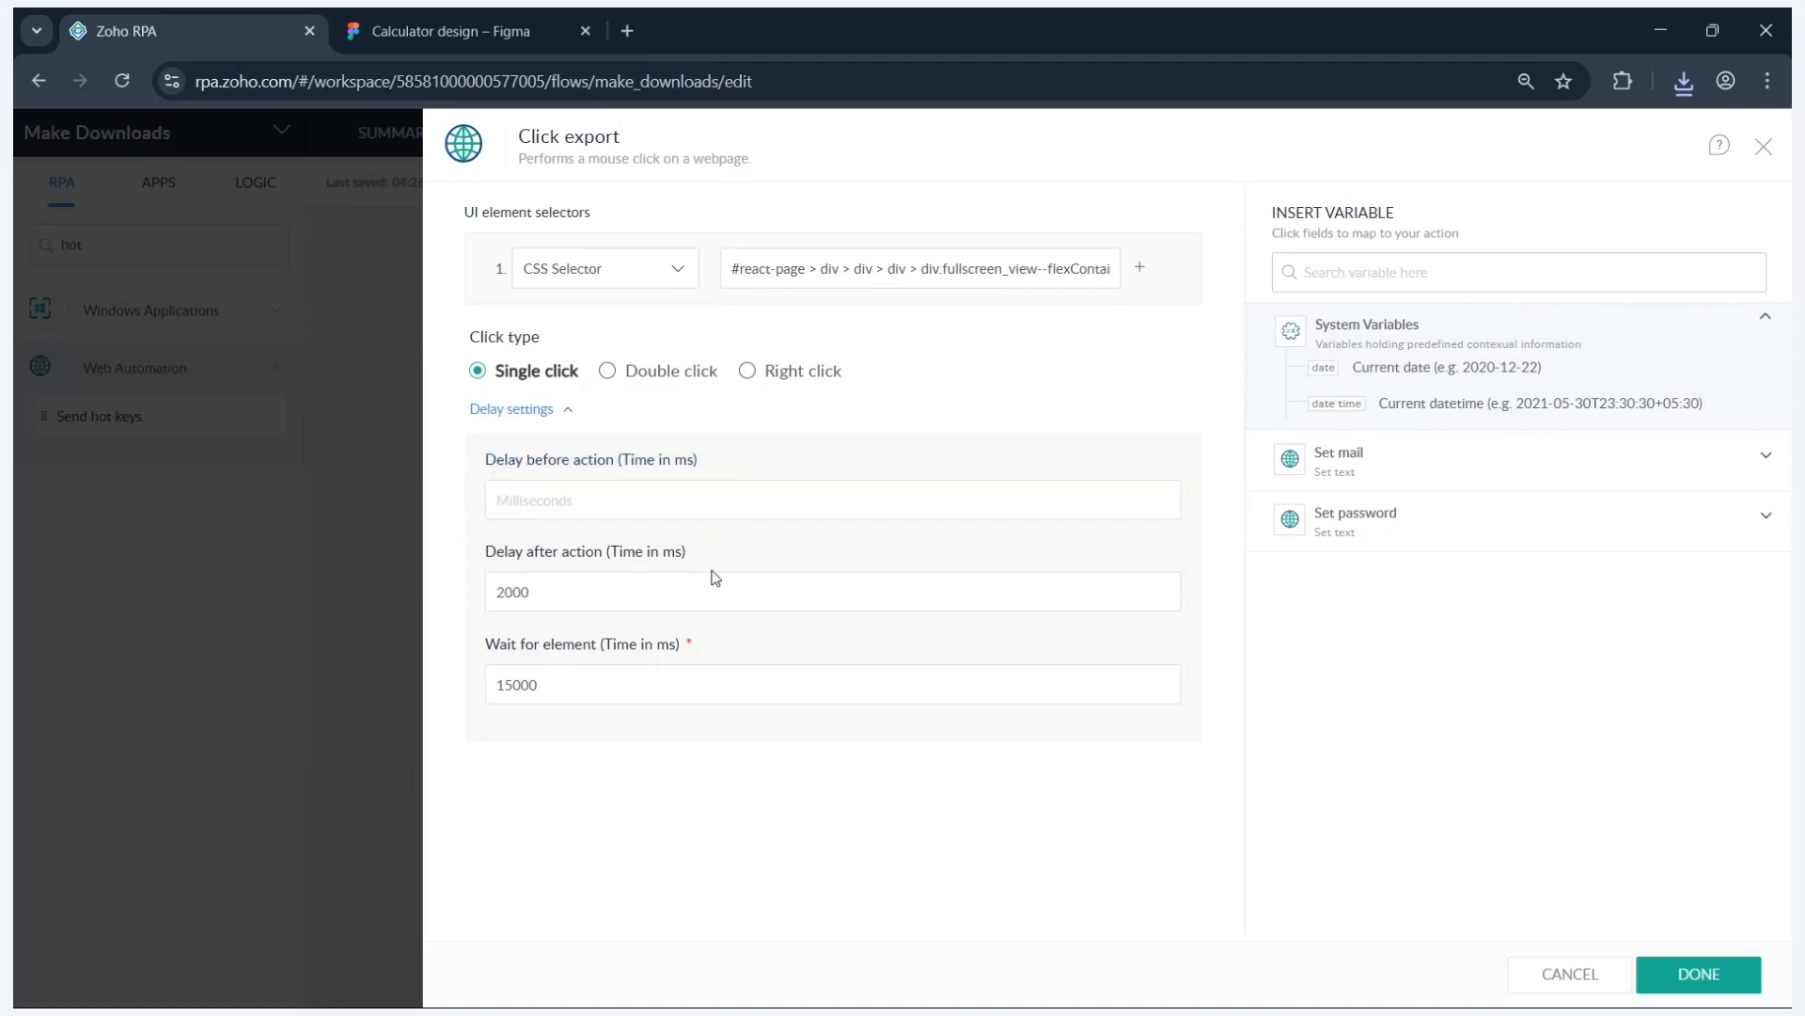
{"action": "left_click", "coordinate": [606, 504]}
{"action": "type", "text": "3000"}
{"action": "left_click", "coordinate": [542, 592]}
{"action": "key", "text": "Left"}
{"action": "left_click", "coordinate": [1689, 977]}
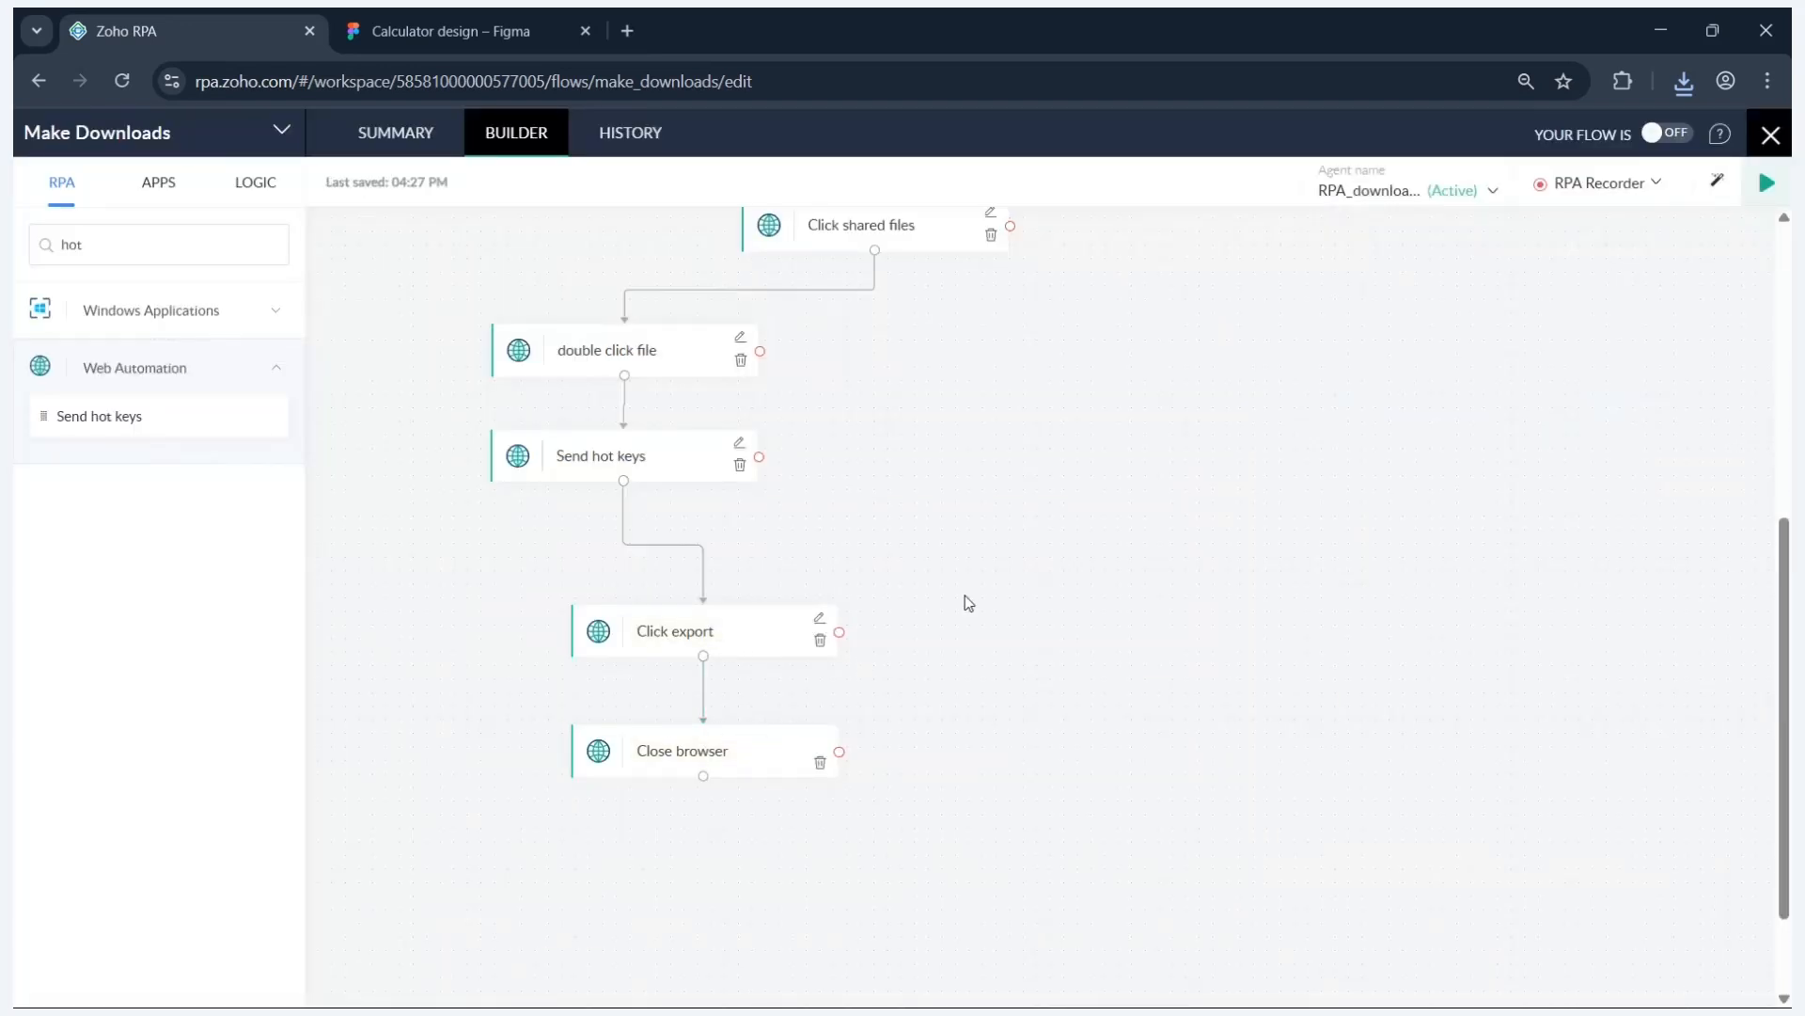
- Scroll to the top of the Make Downloads canvas and launch a Test & Debug run
{"action": "scroll", "coordinate": [1185, 508], "scroll_direction": "up", "scroll_amount": 6}
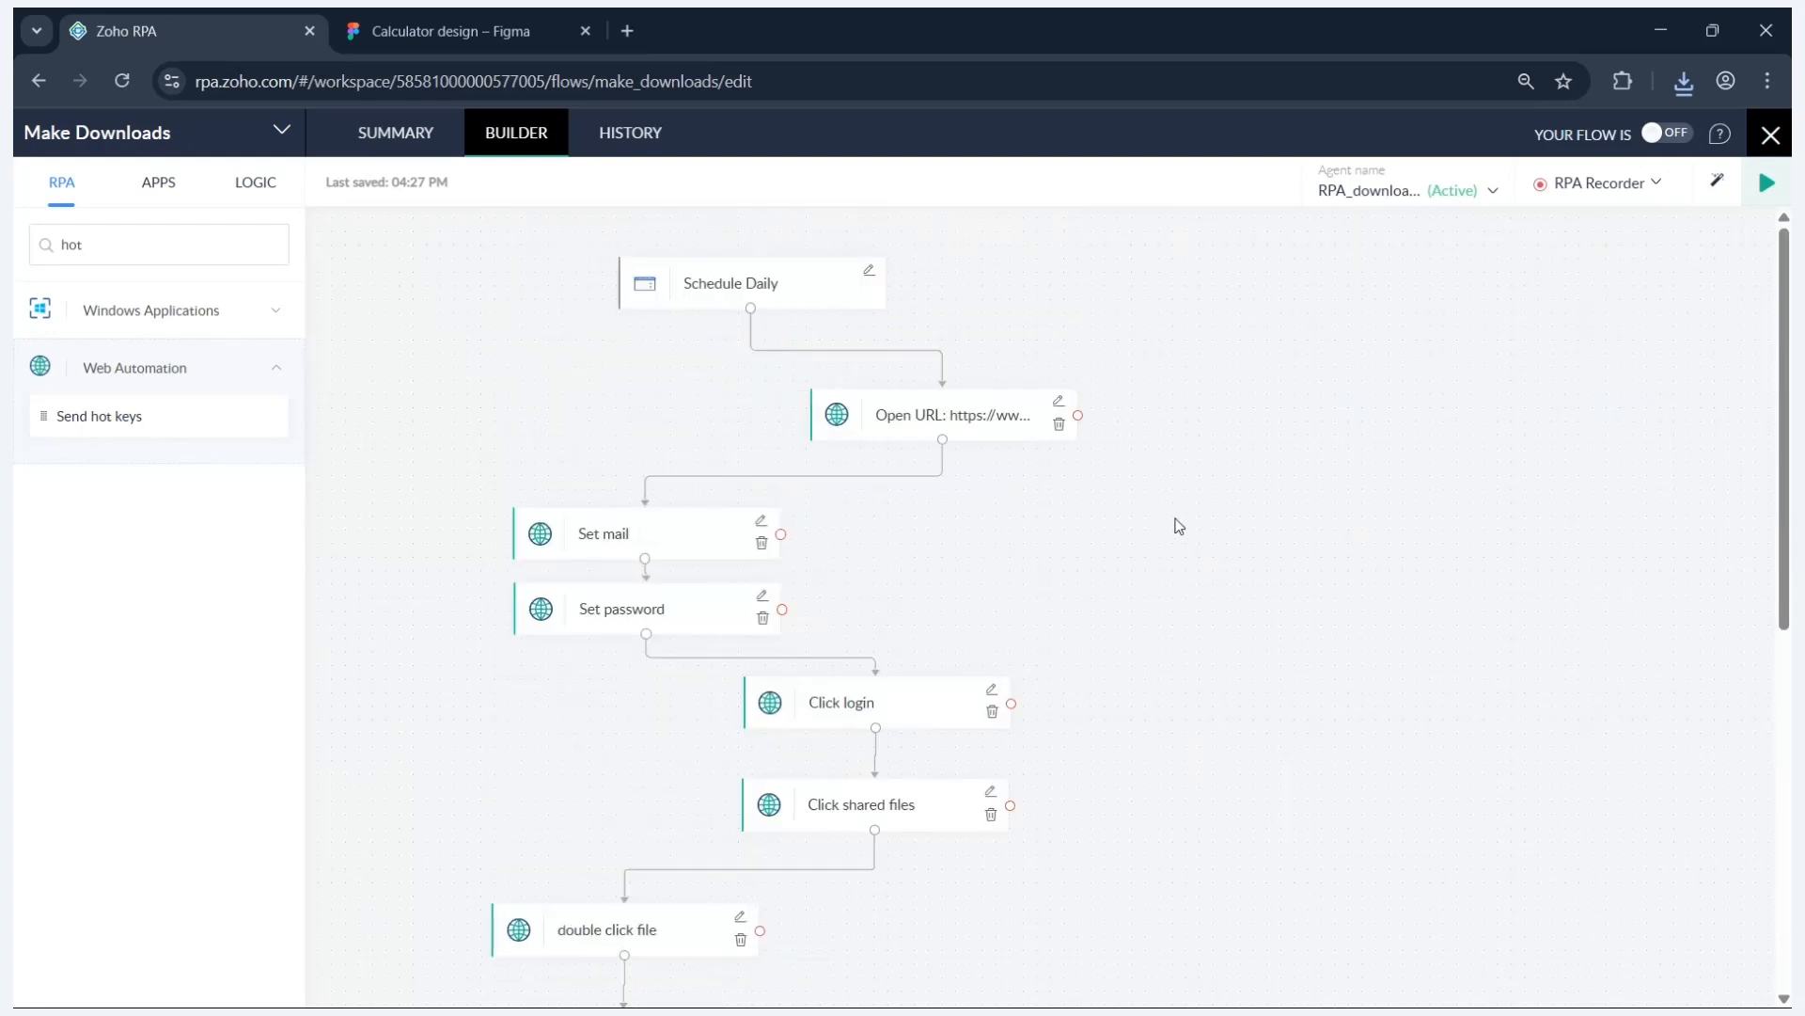
{"action": "left_click", "coordinate": [1769, 193]}
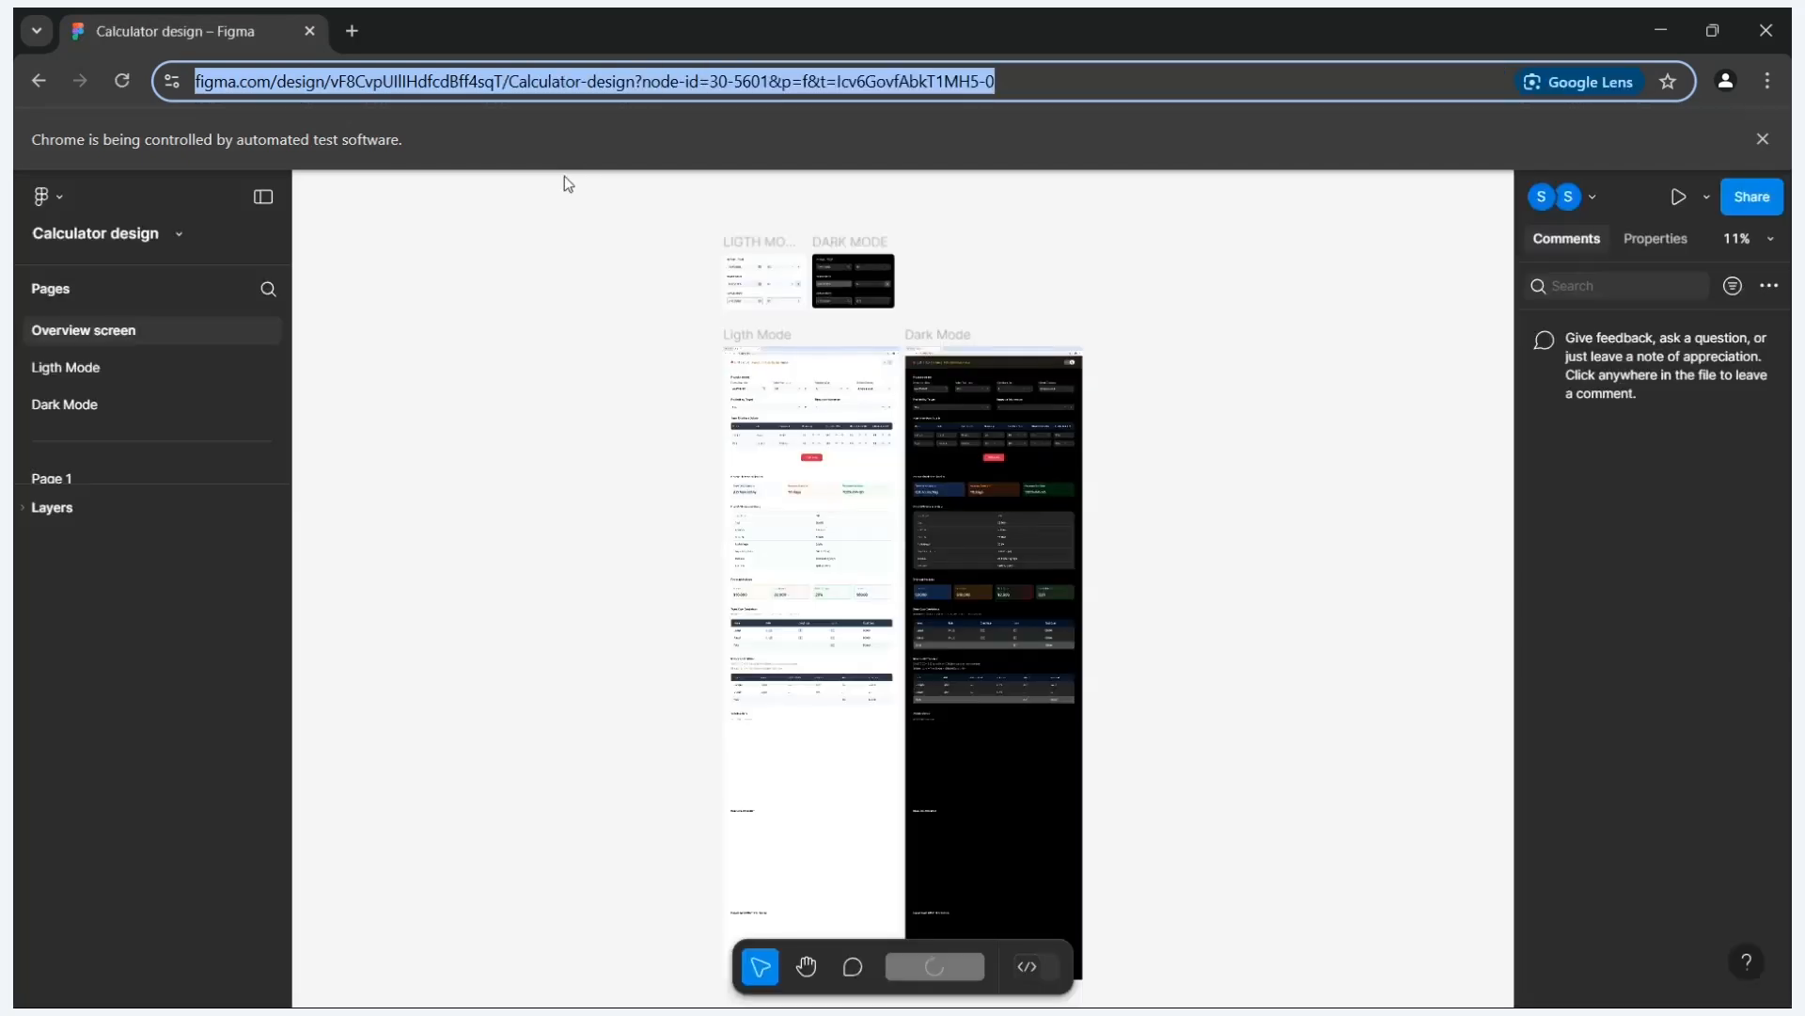
- Export all six Calculator frames with Ctrl+Shift+E and confirm the download
{"action": "key", "text": "ctrl+shift+e"}
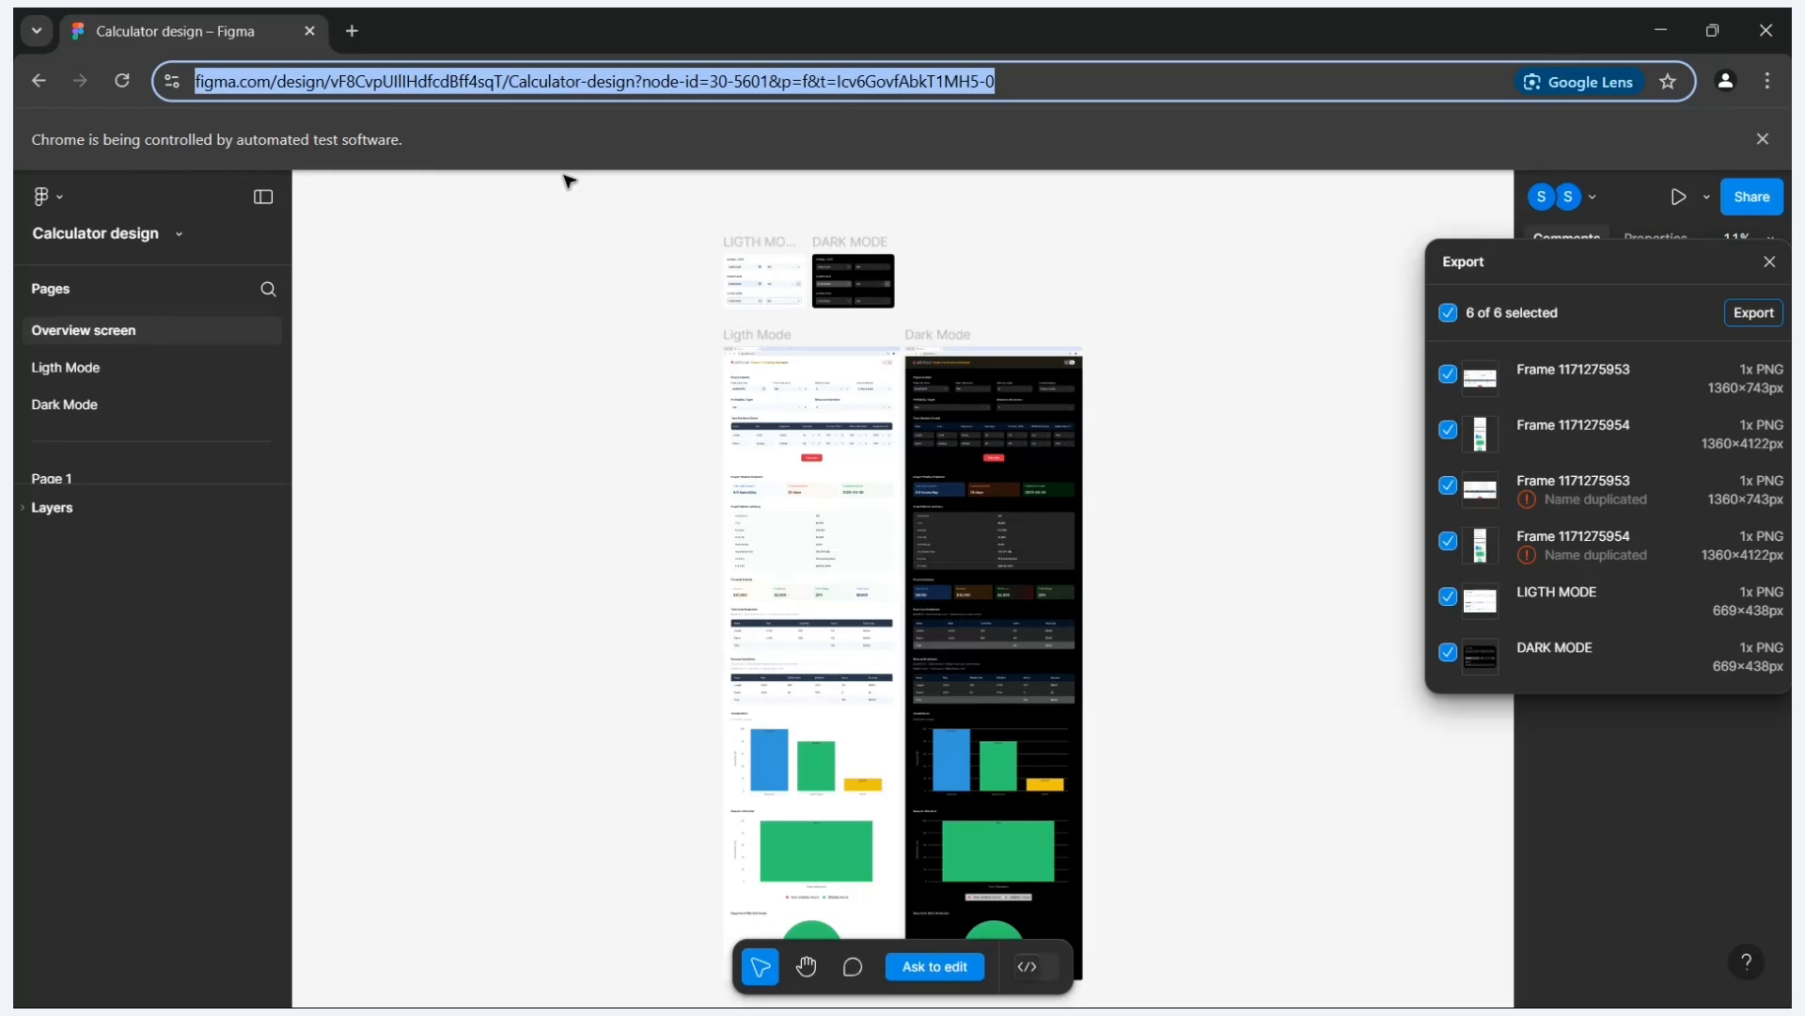
{"action": "key", "text": "Return"}
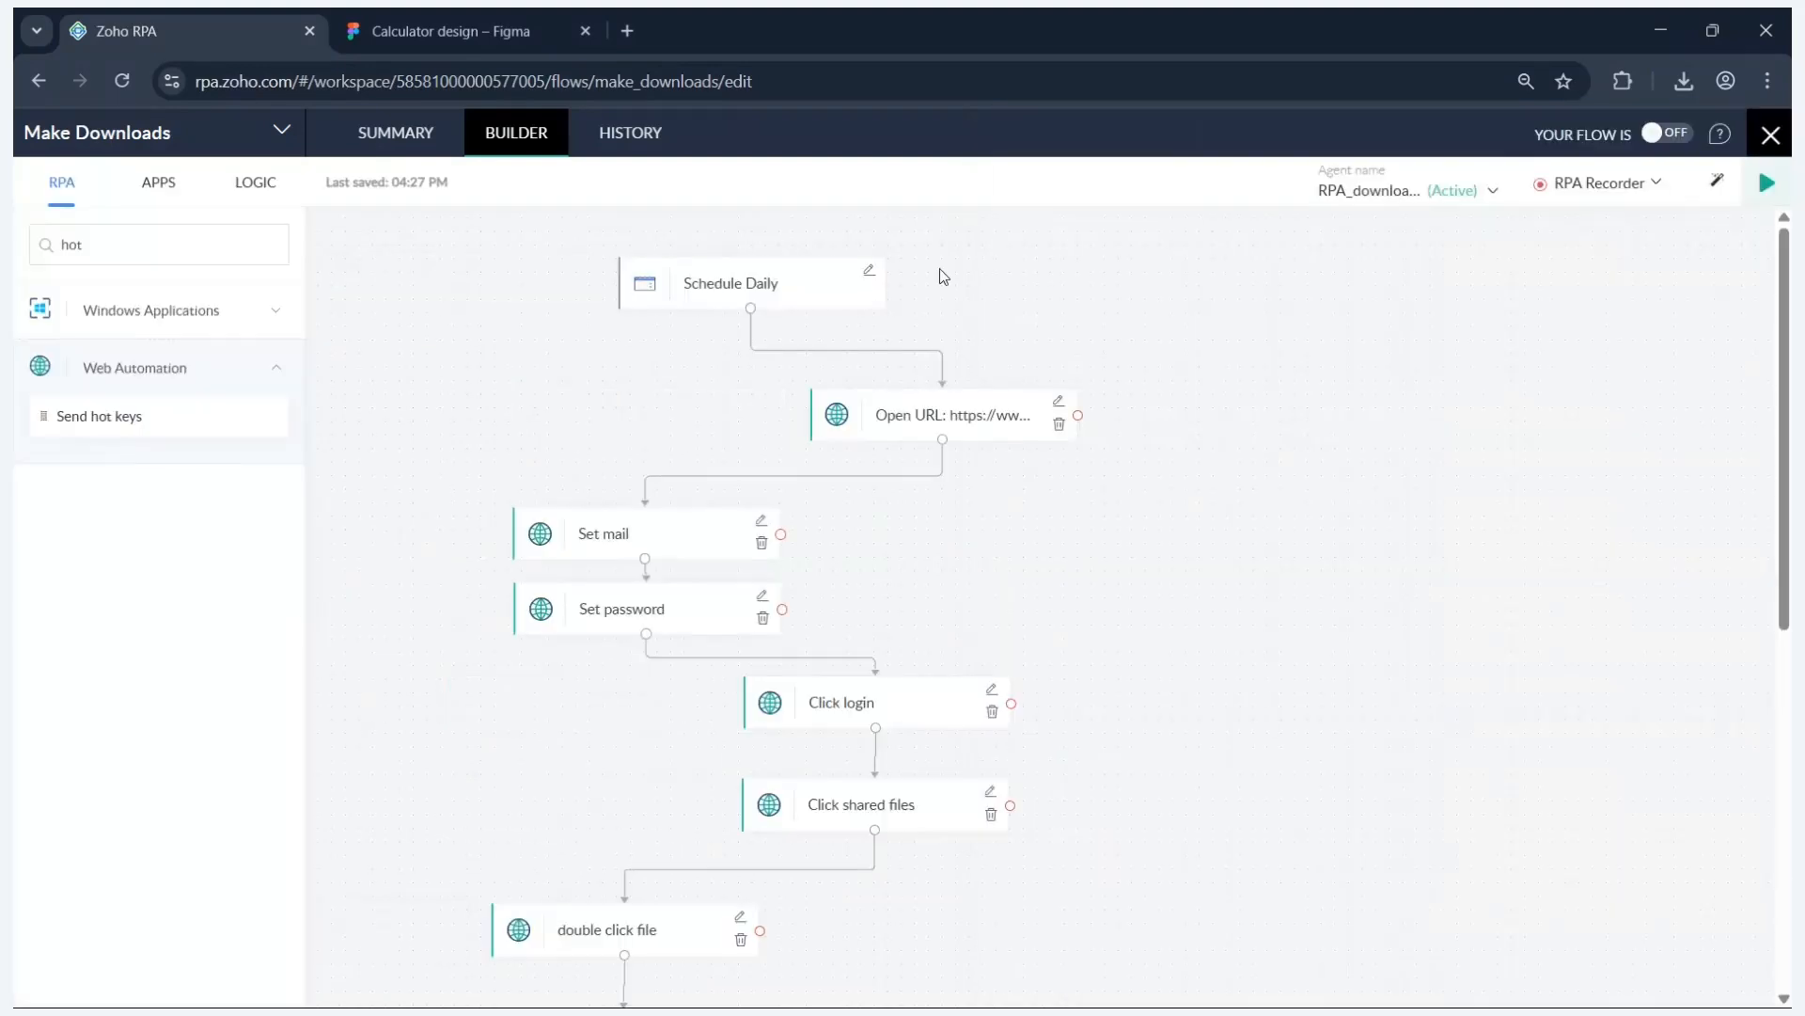
{"action": "left_click", "coordinate": [283, 367]}
{"action": "left_click", "coordinate": [284, 316]}
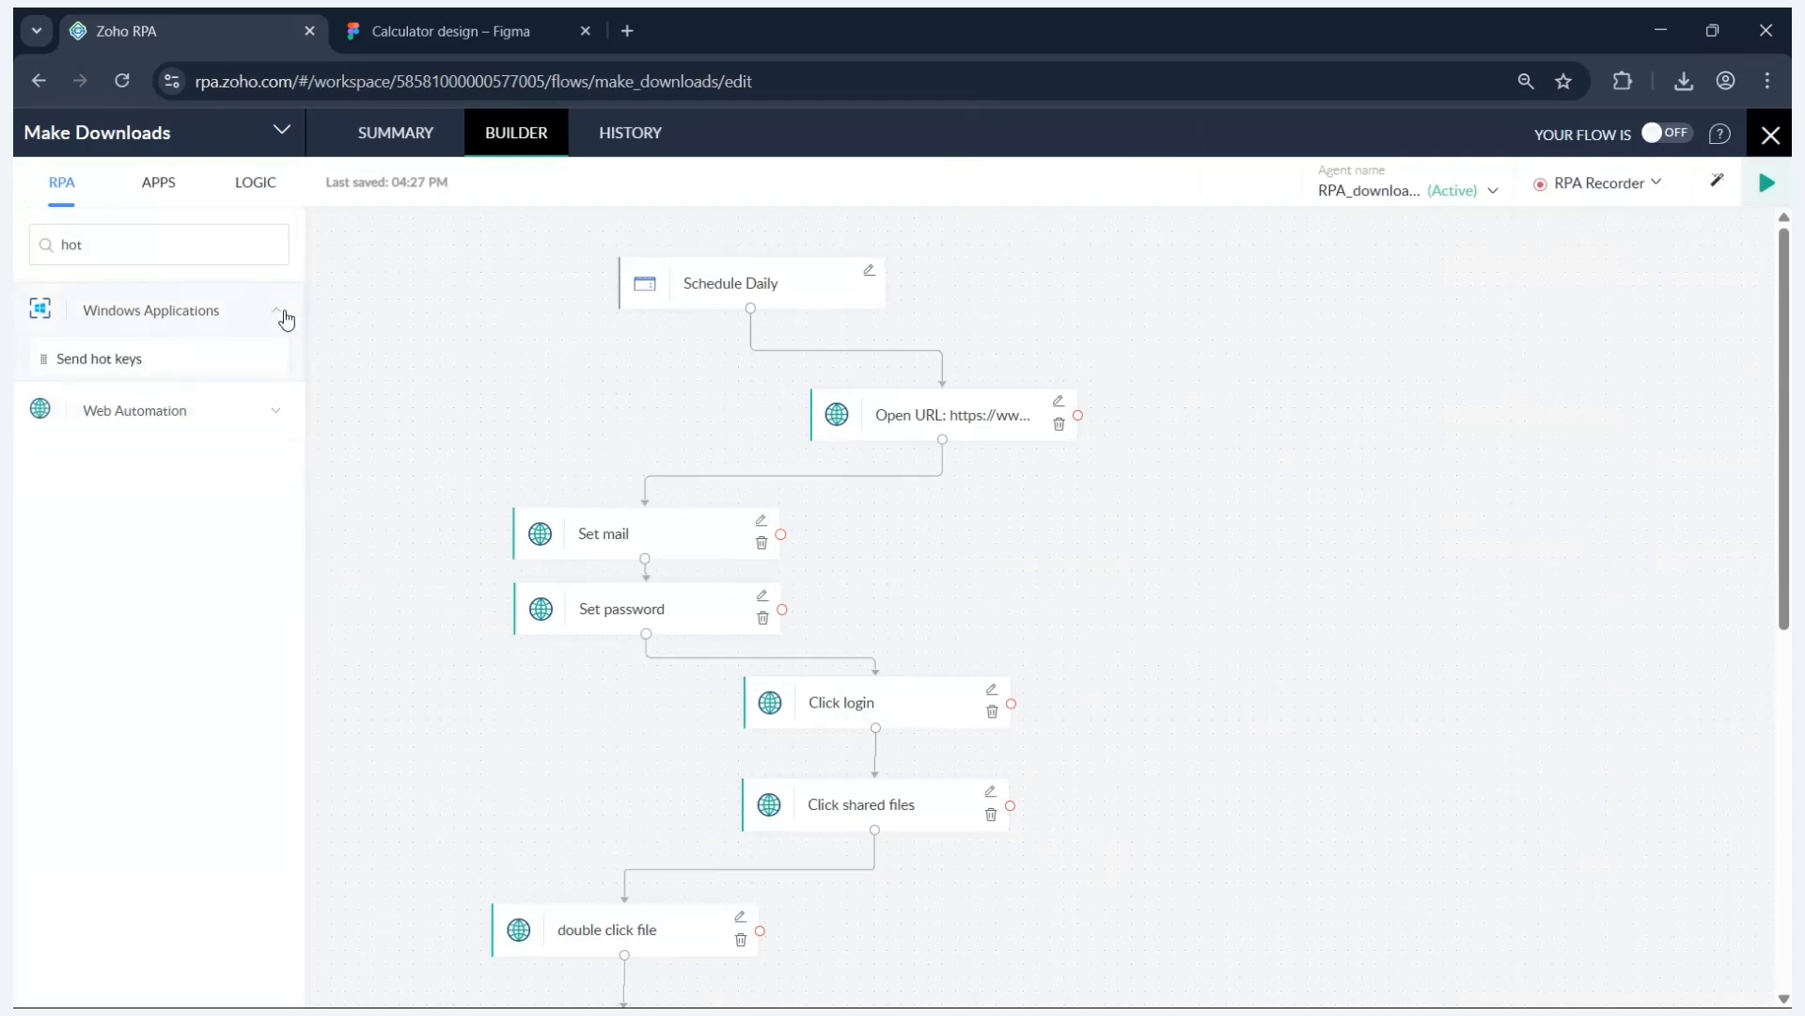
{"action": "left_click", "coordinate": [285, 314]}
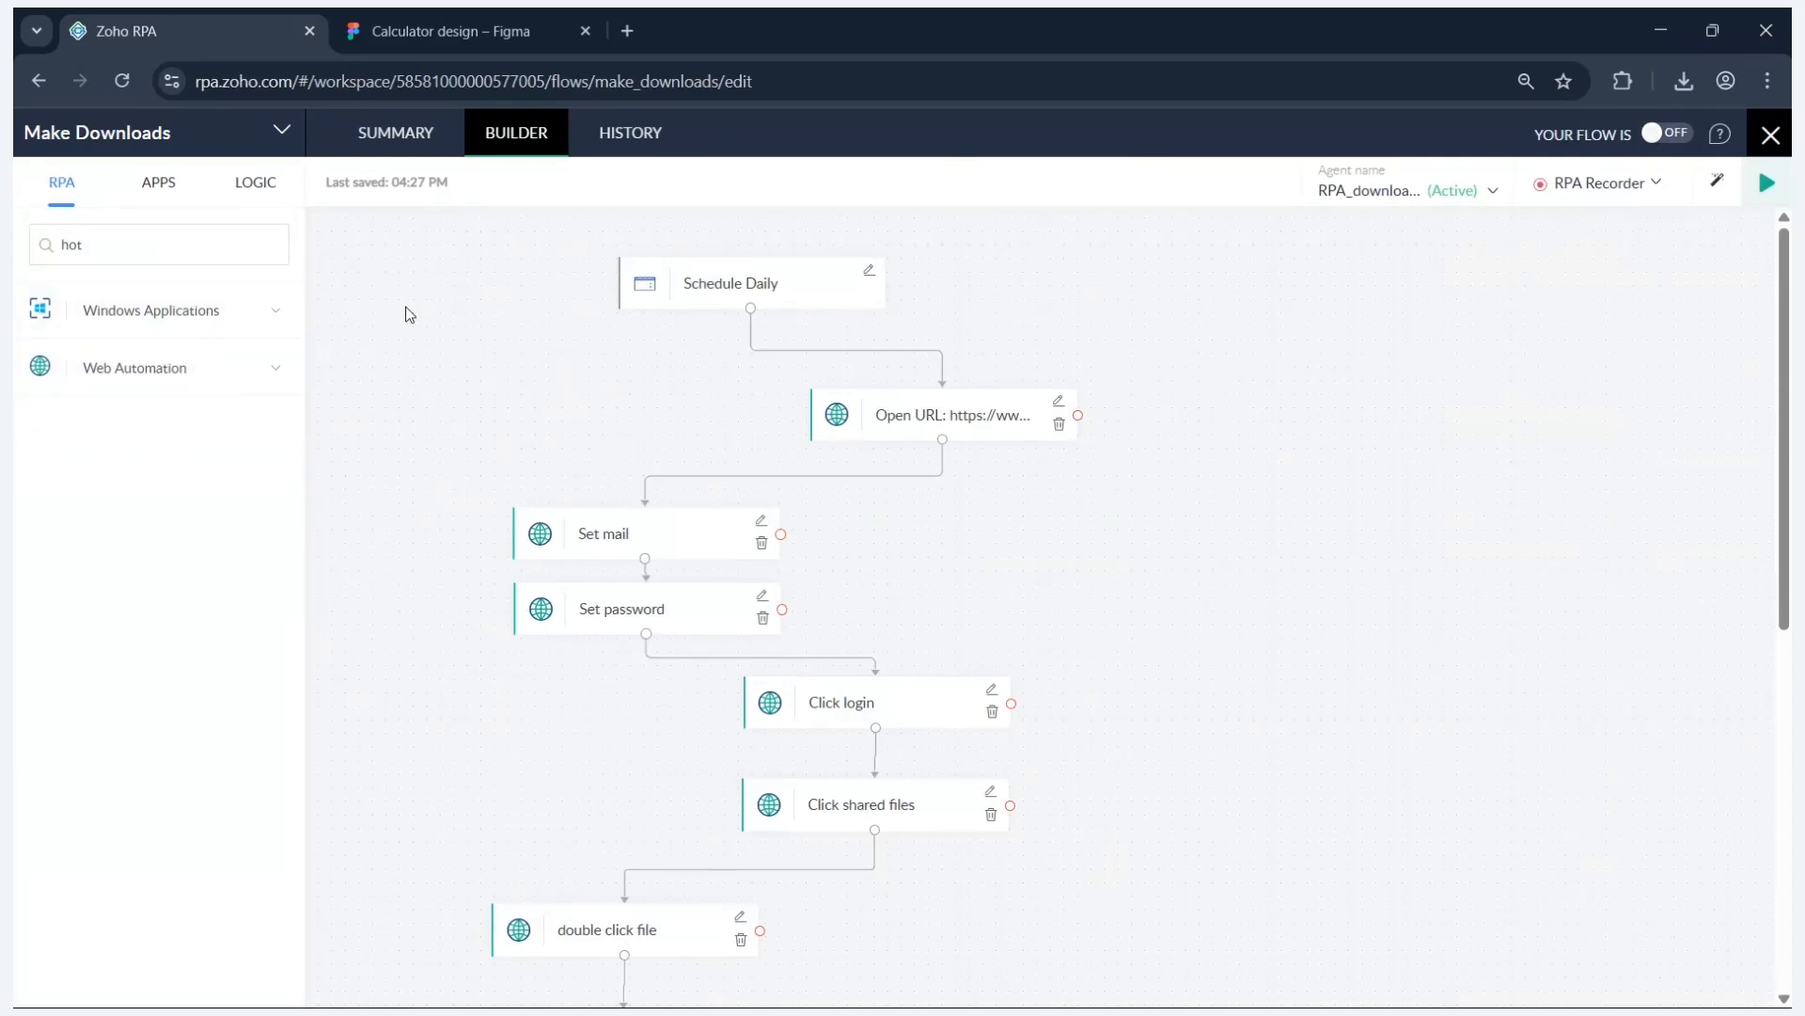
{"action": "key", "text": "alt+Tab"}
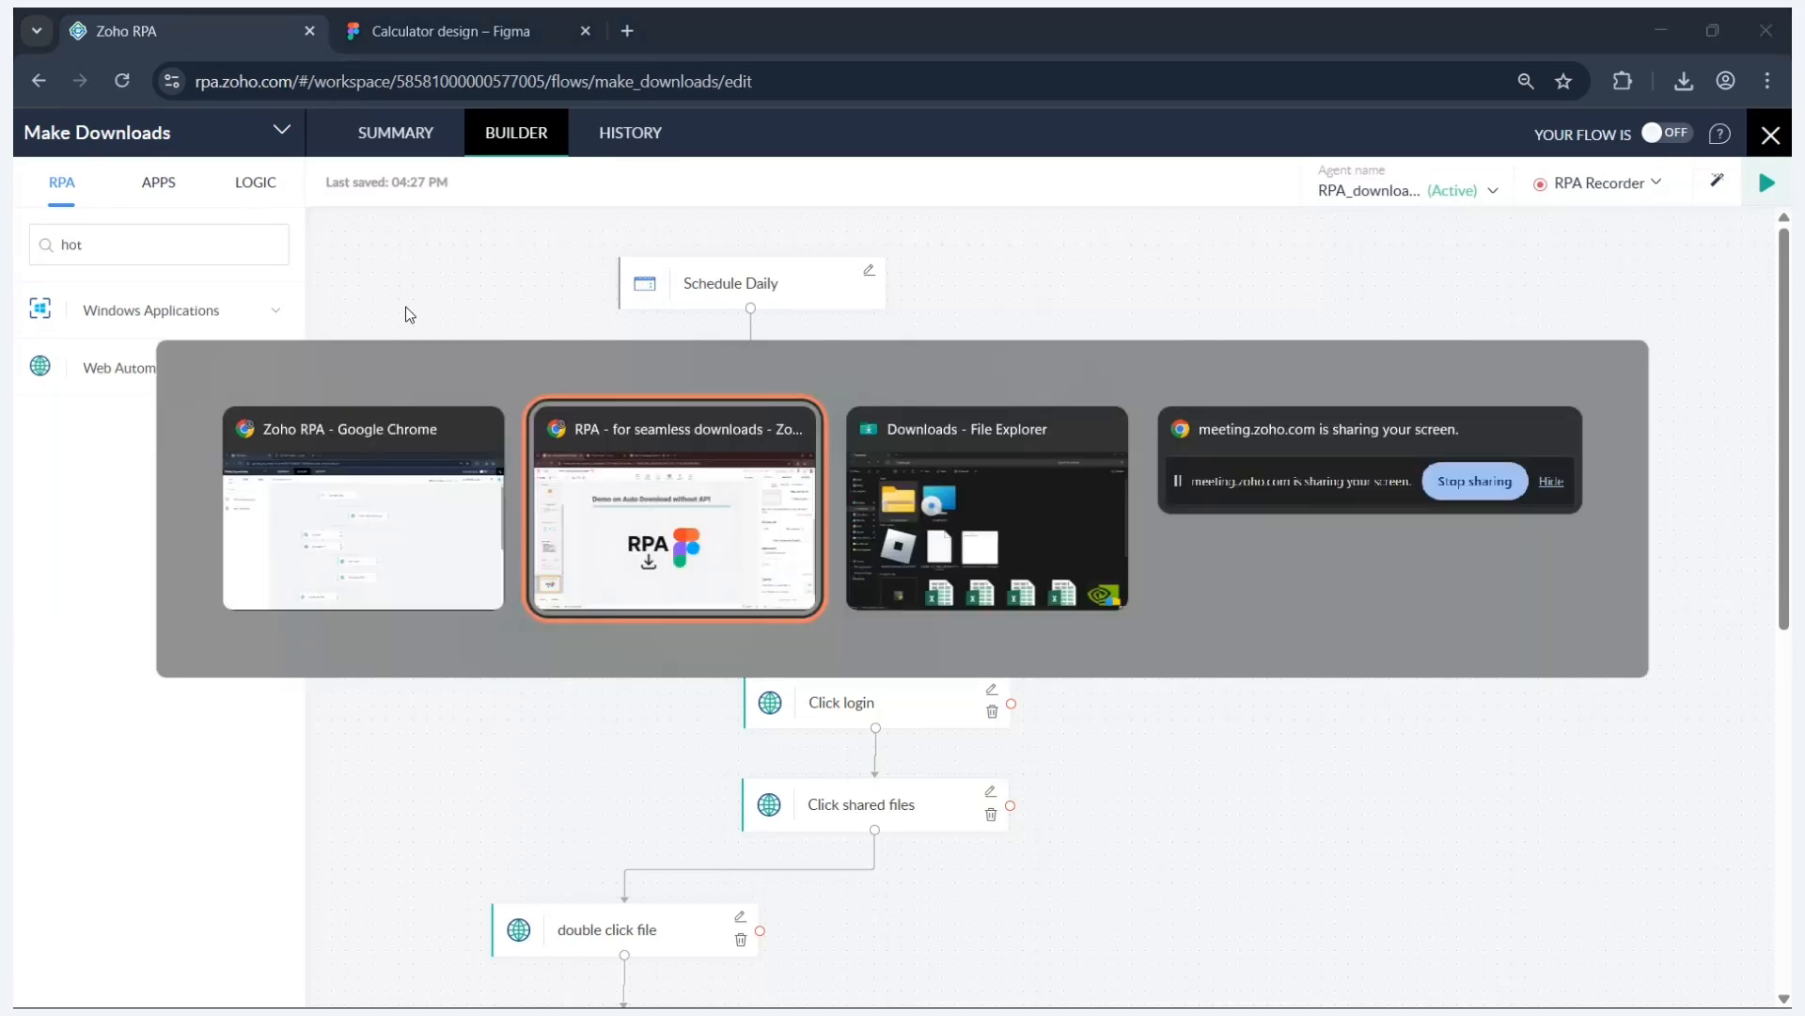
{"action": "key", "text": "Tab"}
{"action": "key", "text": "Tab"}
{"action": "key", "text": "Tab"}
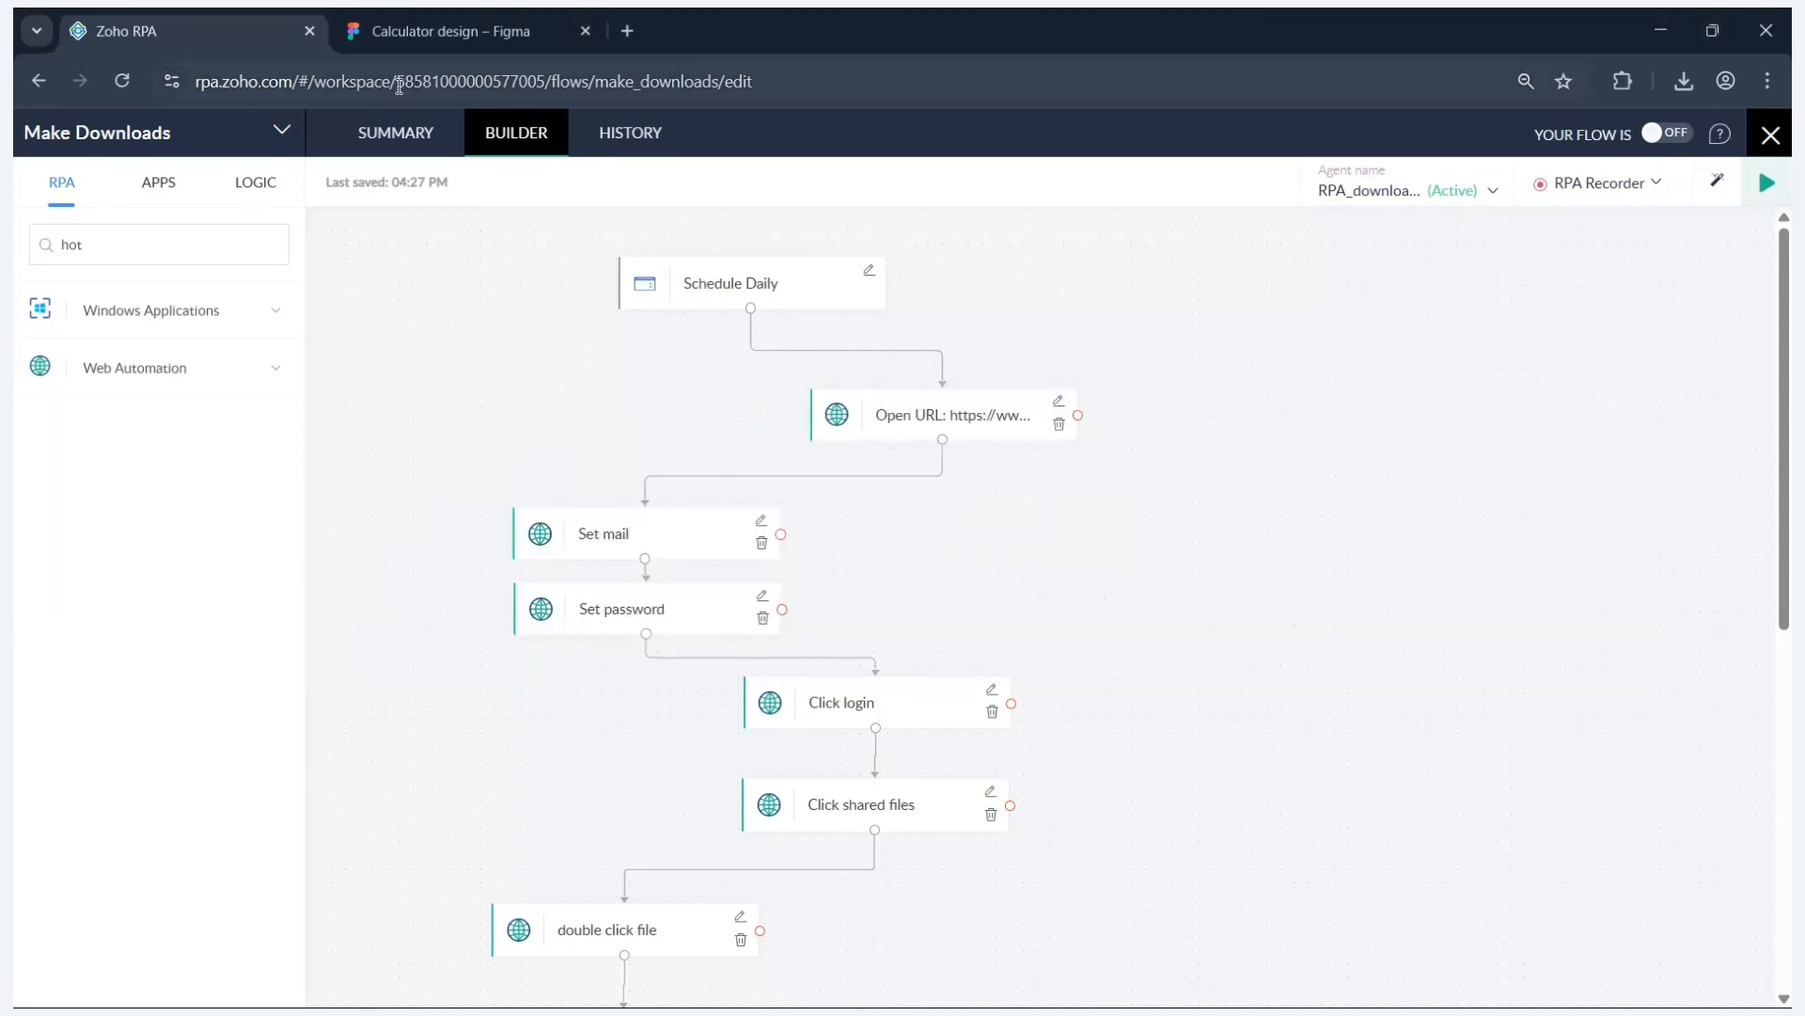
{"action": "key", "text": "alt+Tab"}
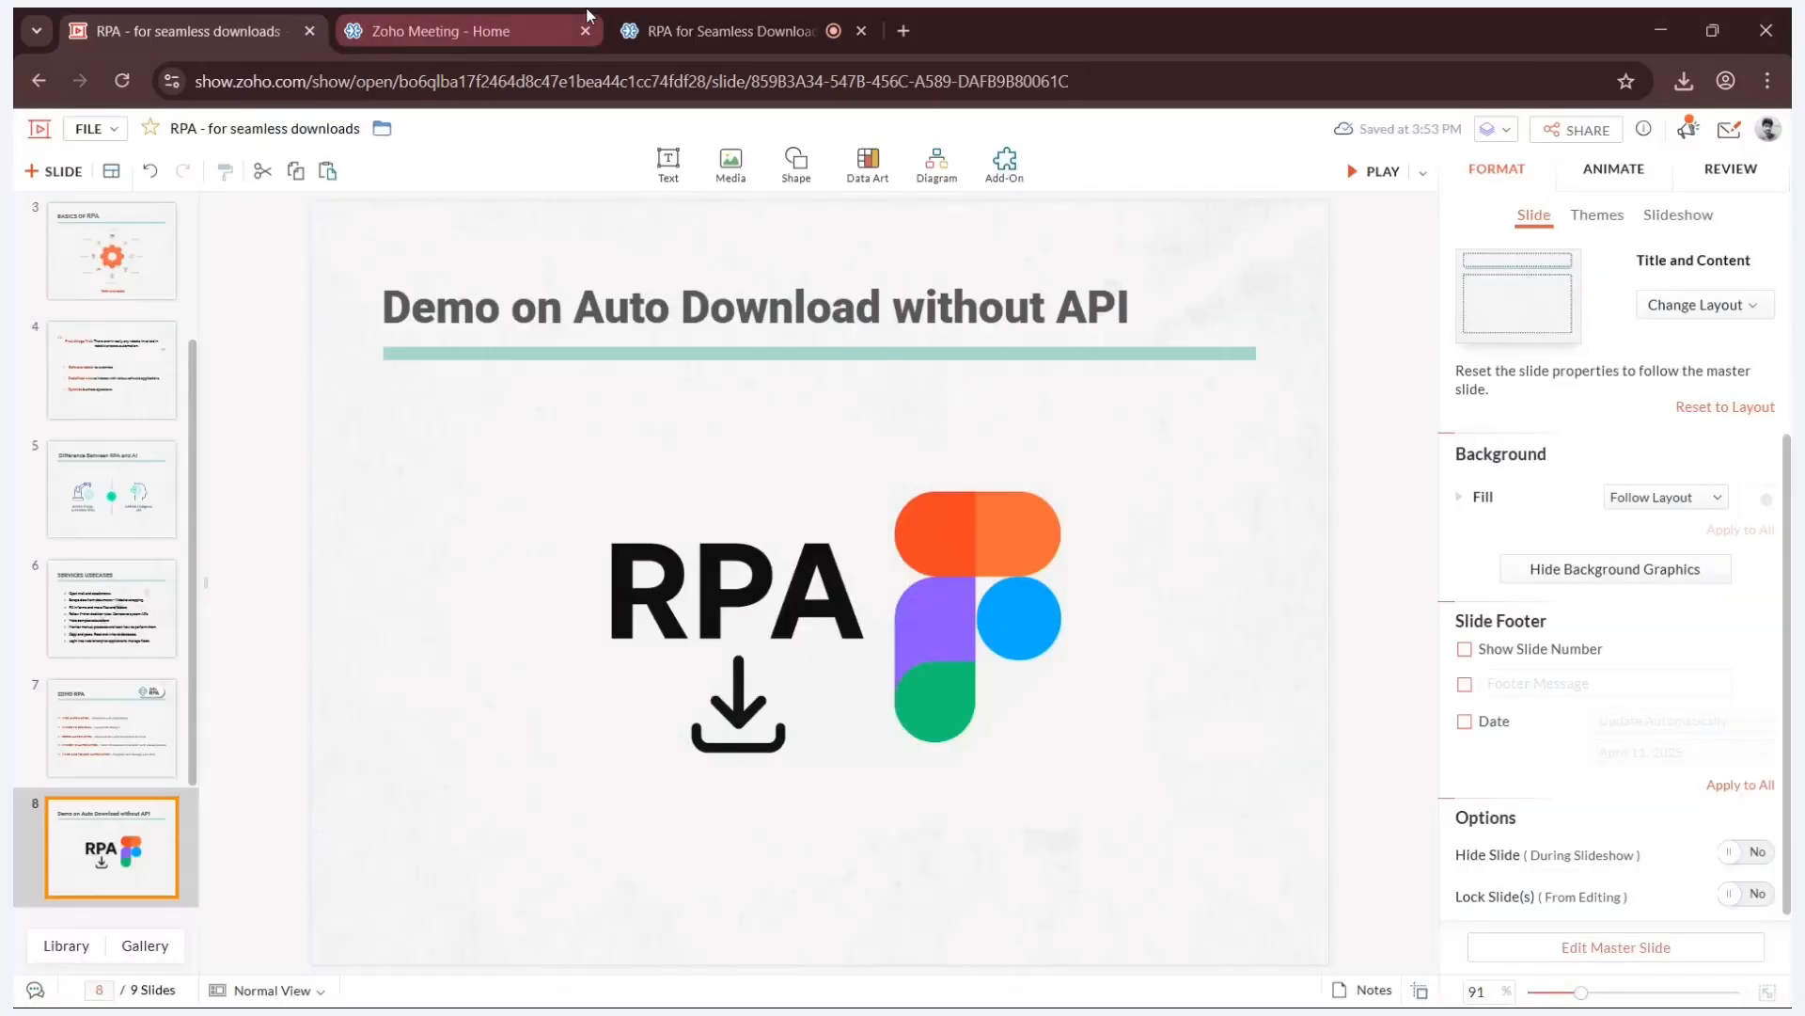
- Play the 'RPA - for seamless downloads' deck and advance to slide 9, 'ANY QUERIES'
{"action": "left_click", "coordinate": [663, 11]}
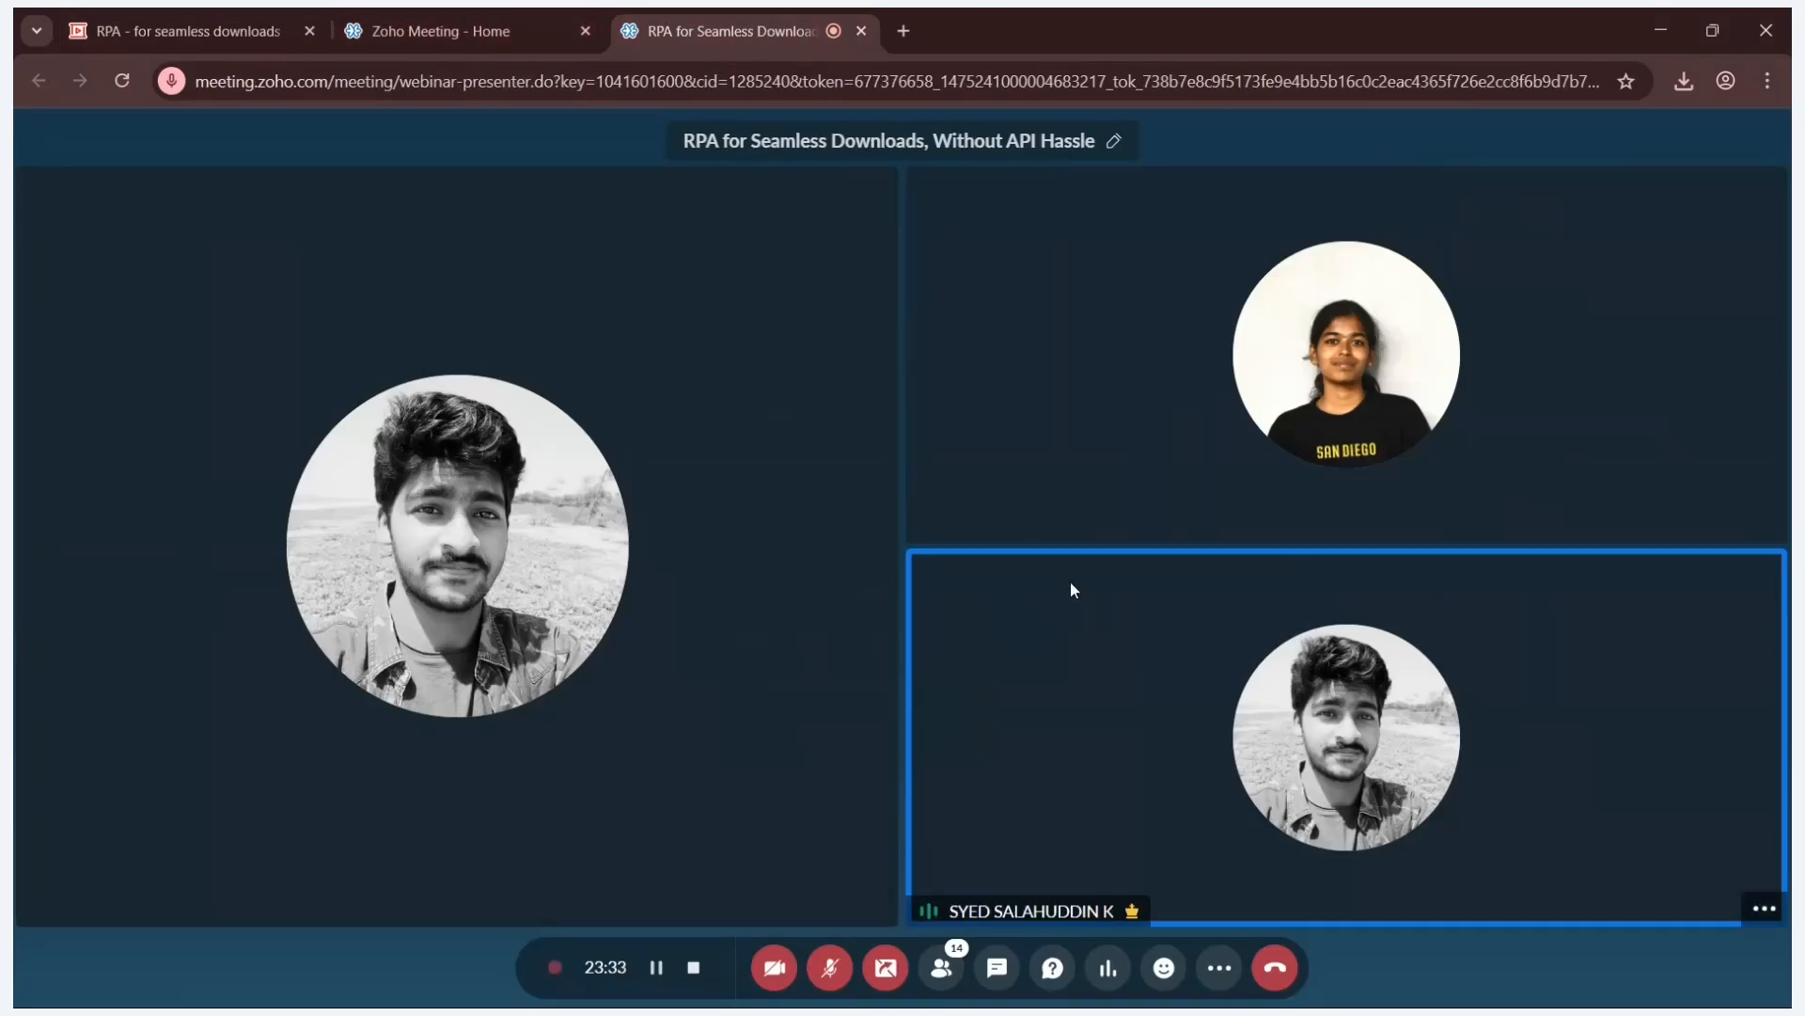
{"action": "left_click", "coordinate": [279, 9]}
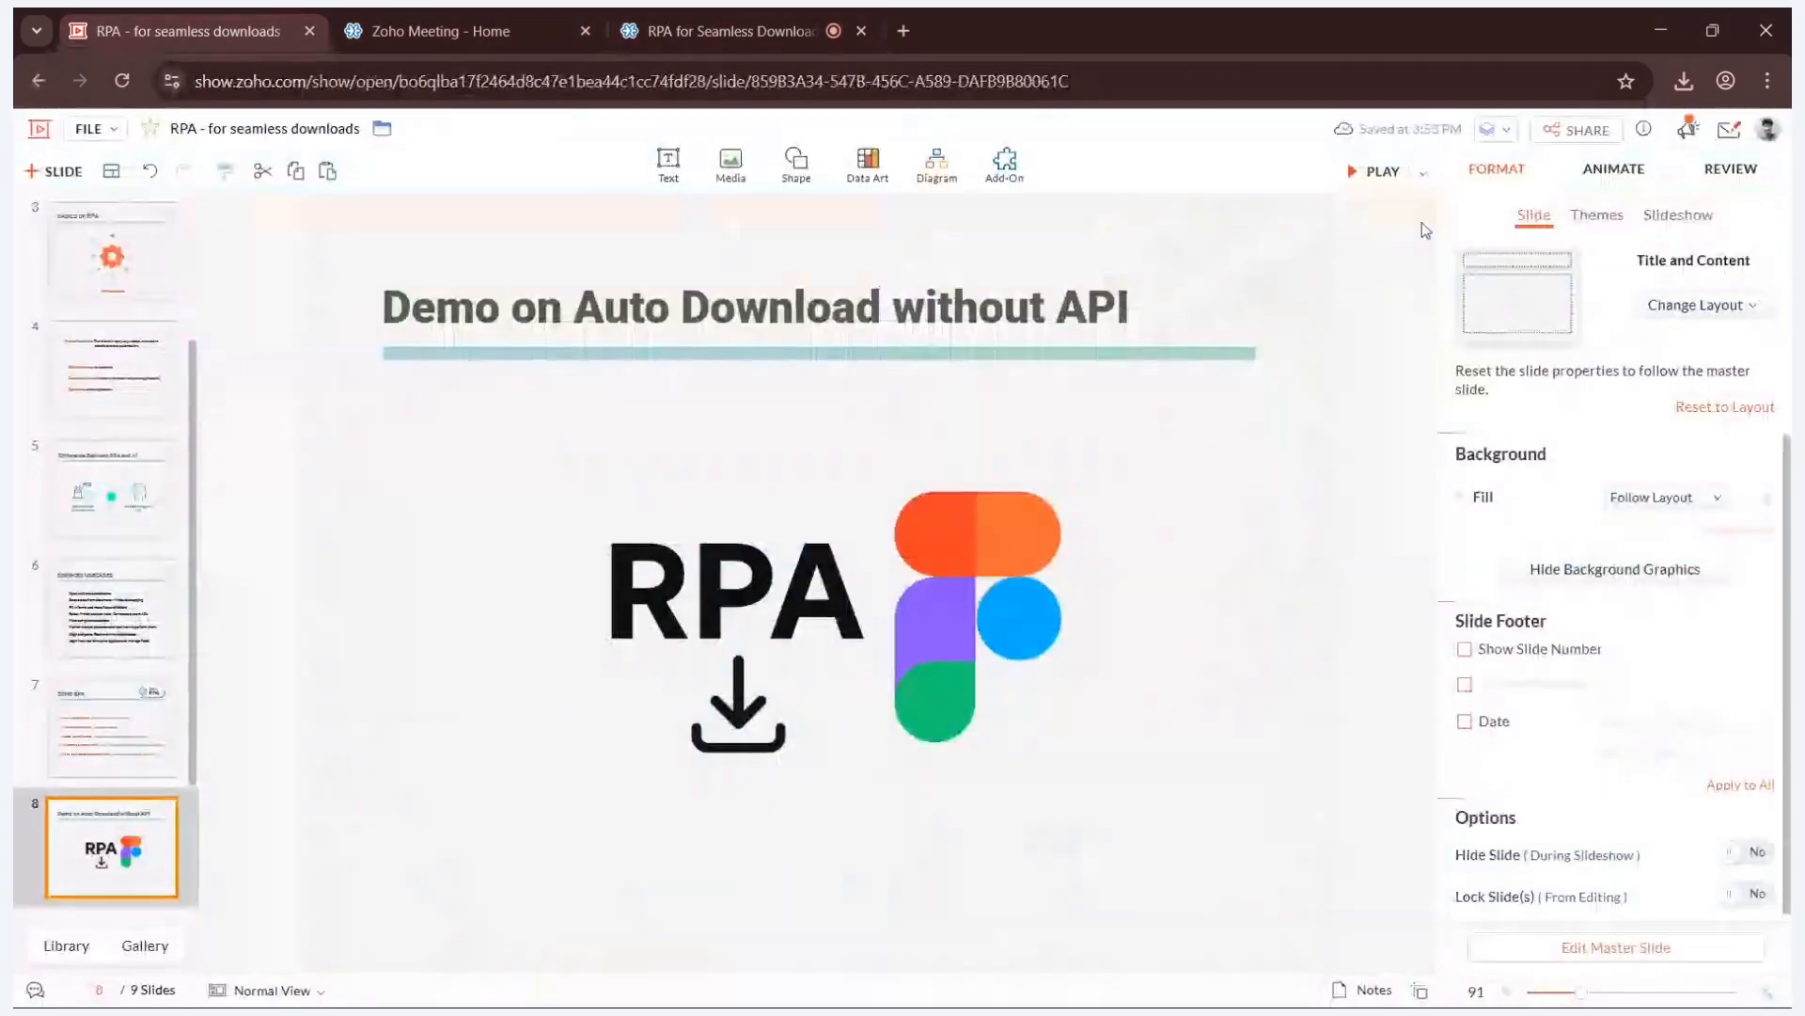
{"action": "left_click", "coordinate": [1355, 173]}
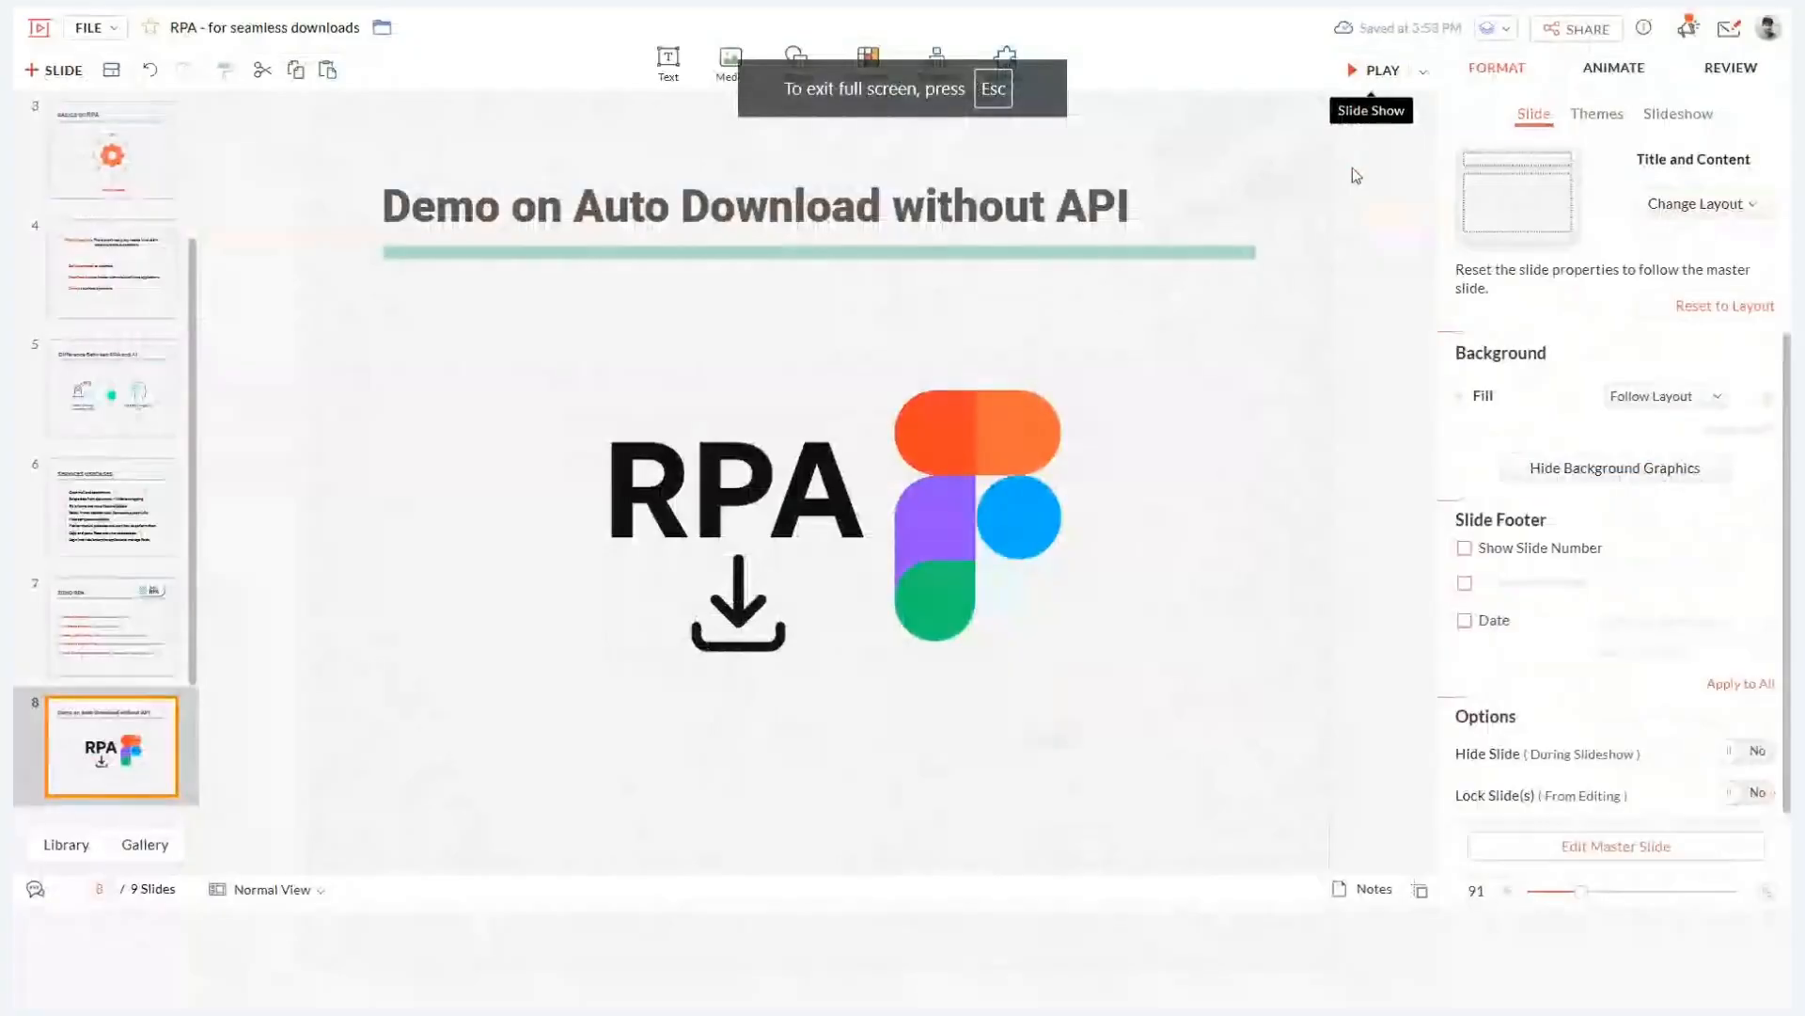
{"action": "left_click", "coordinate": [1354, 173]}
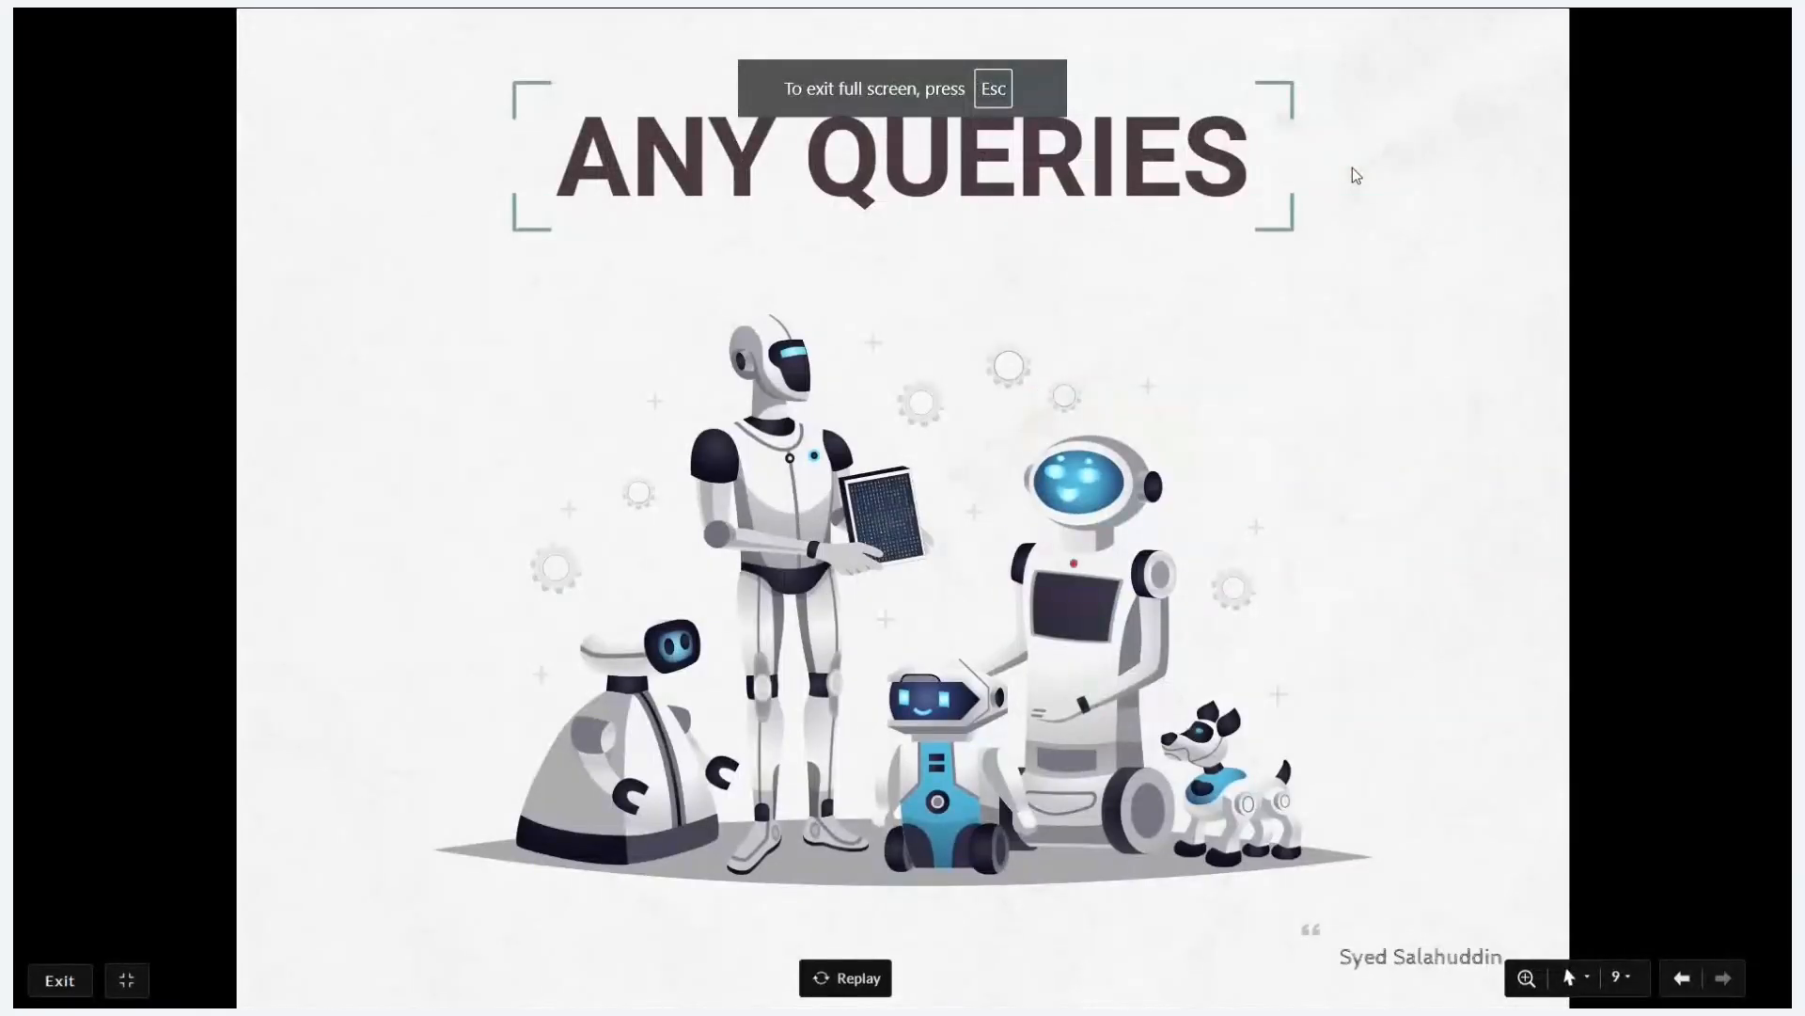